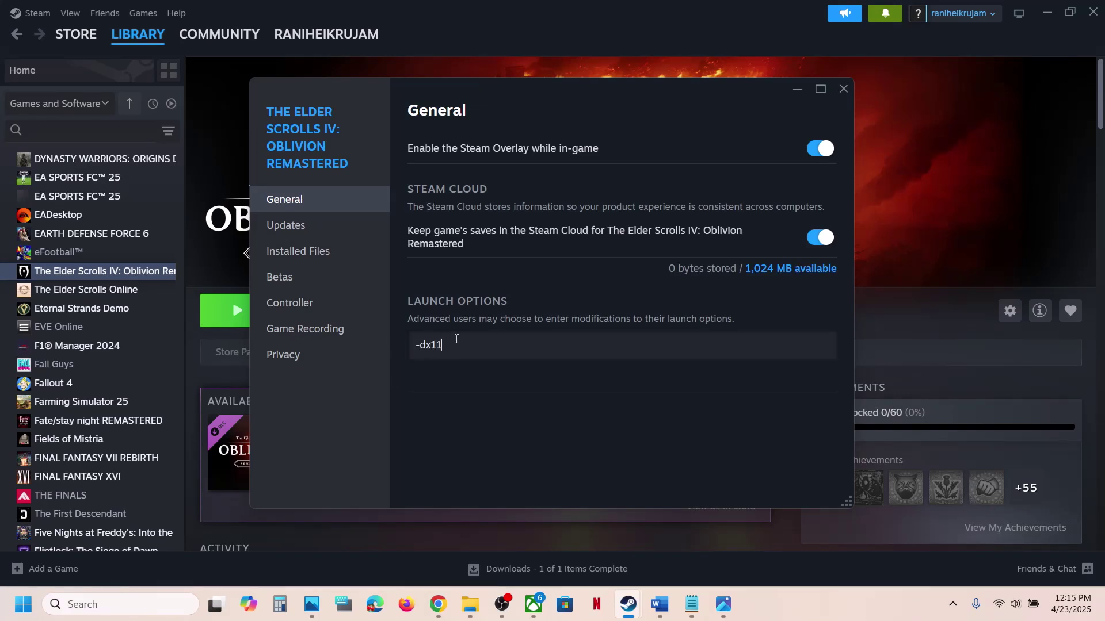
Clear the -dx11 launch option for The Elder Scrolls IV: Oblivion Remastered and close its properties.
drag(454, 342, 409, 344)
key(BackSpace)
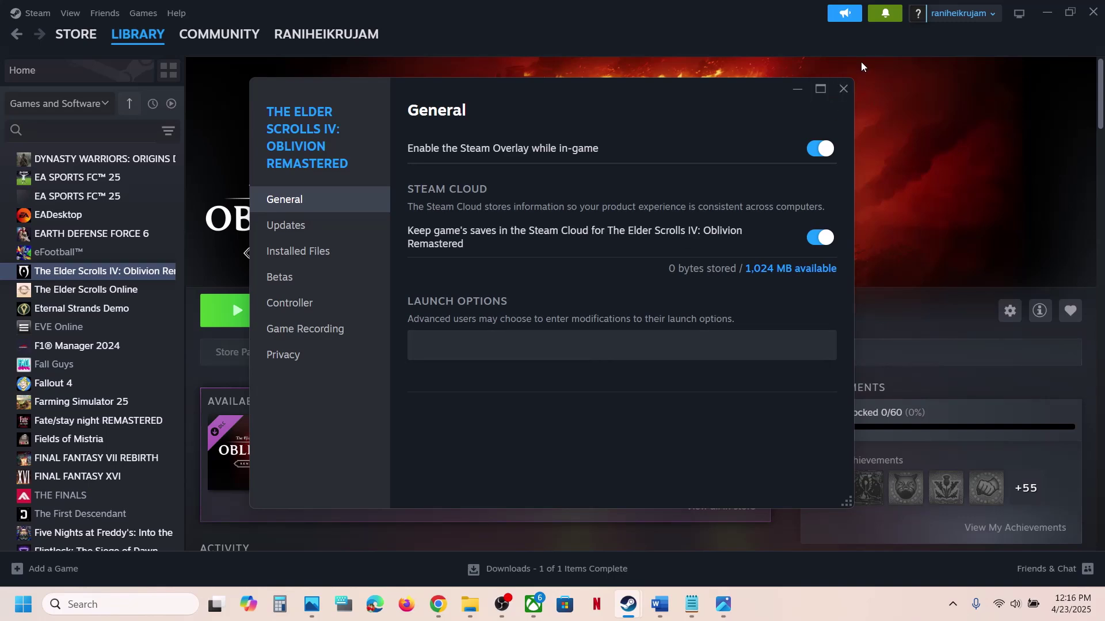
click(843, 90)
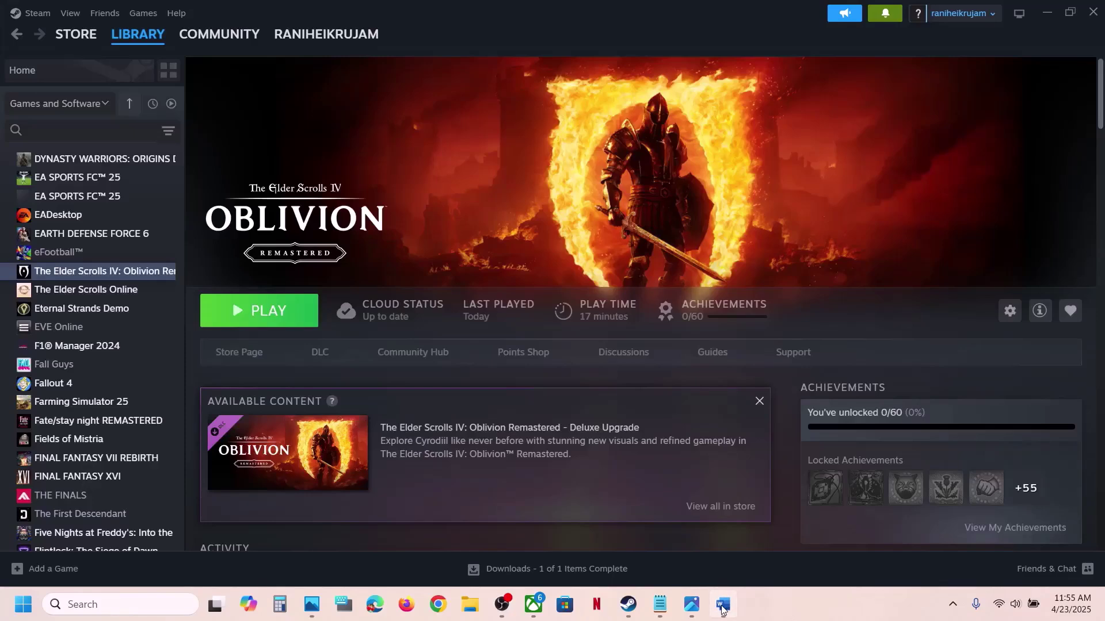
Switch to the Word document and read Step 1 on renaming or deleting the sl.pcl.dll file, then minimize it.
click(723, 605)
drag(254, 199, 408, 199)
click(407, 198)
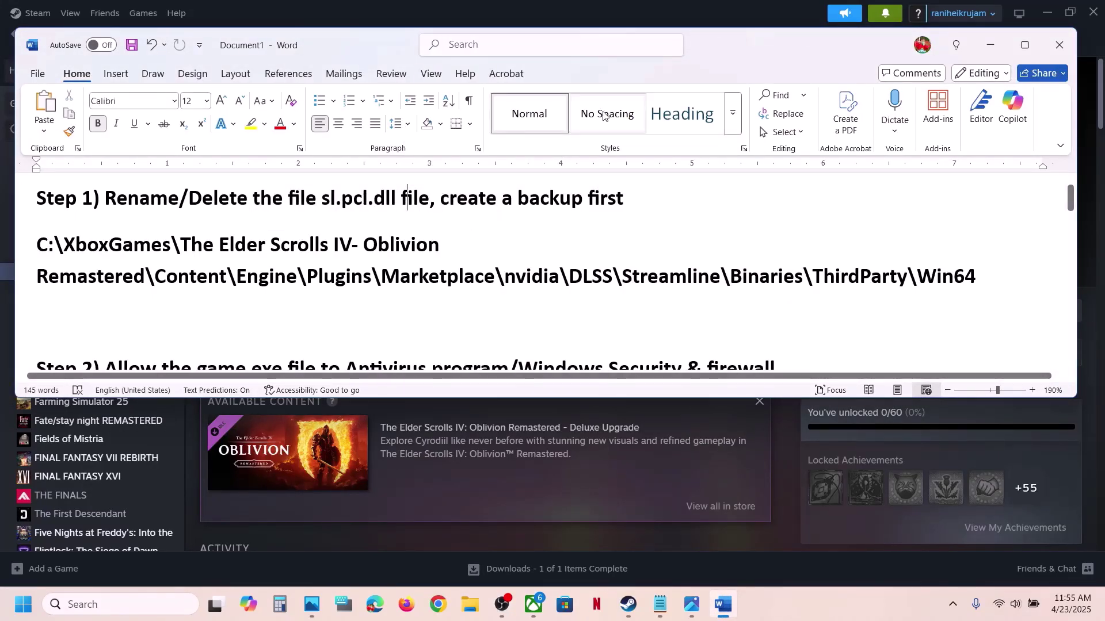
click(990, 44)
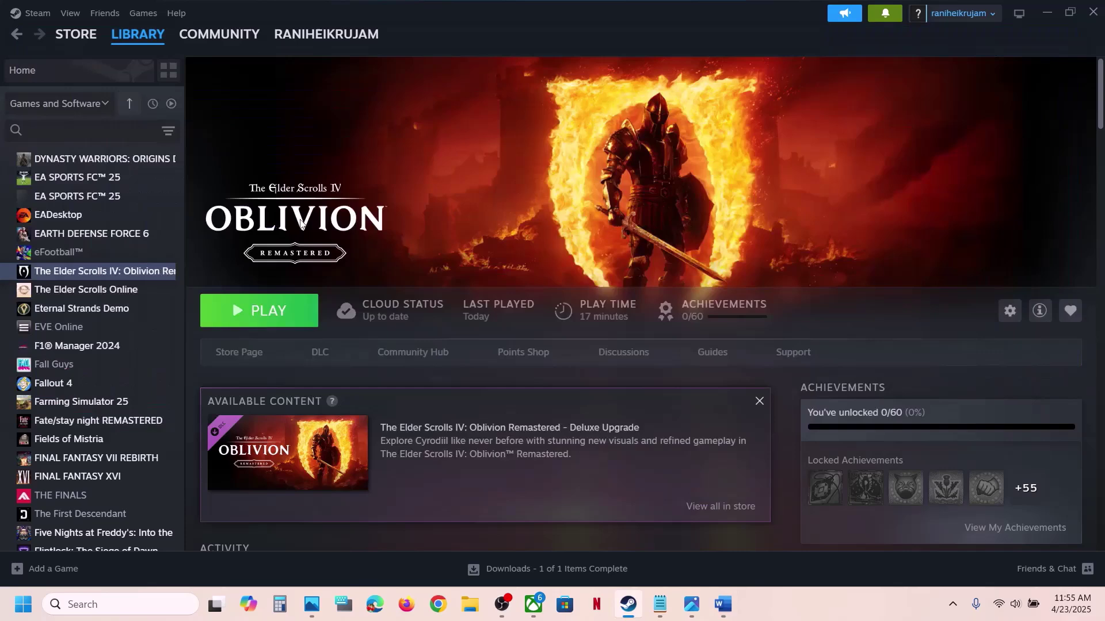
Browse the local files of The Elder Scrolls IV: Oblivion Remastered from the Steam library.
right_click(144, 271)
mouse_move(196, 355)
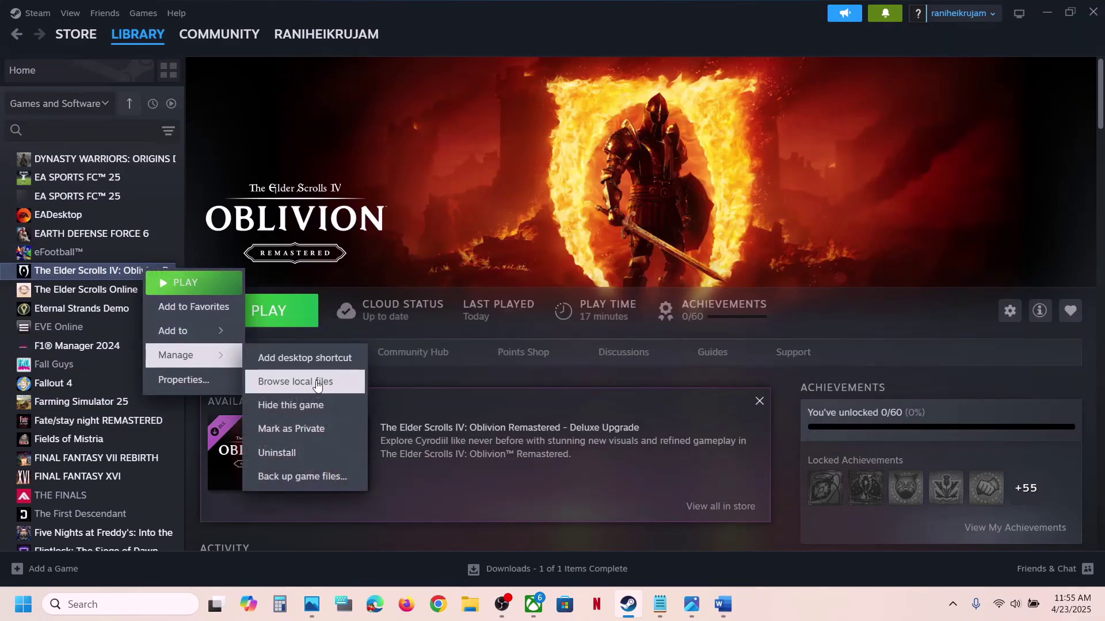
click(316, 381)
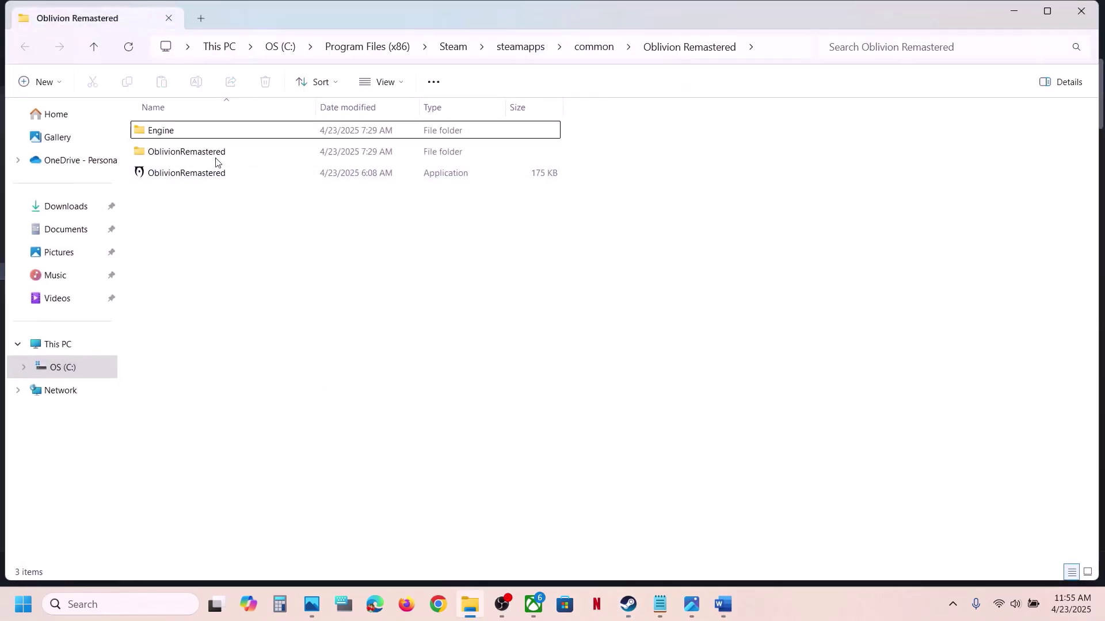
Open the folder Engine\Plugins\Marketplace\nvidia\DLSS\Streamline\Binaries\ThirdParty\Win64 inside the Steam game's installation folder.
double_click(167, 135)
double_click(164, 195)
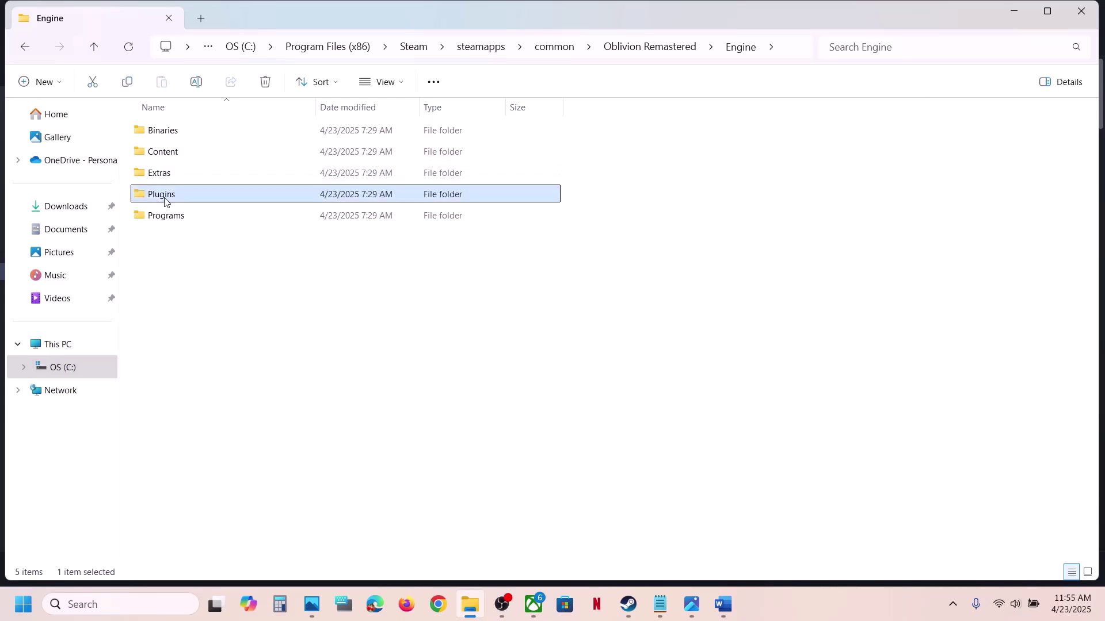
double_click(170, 130)
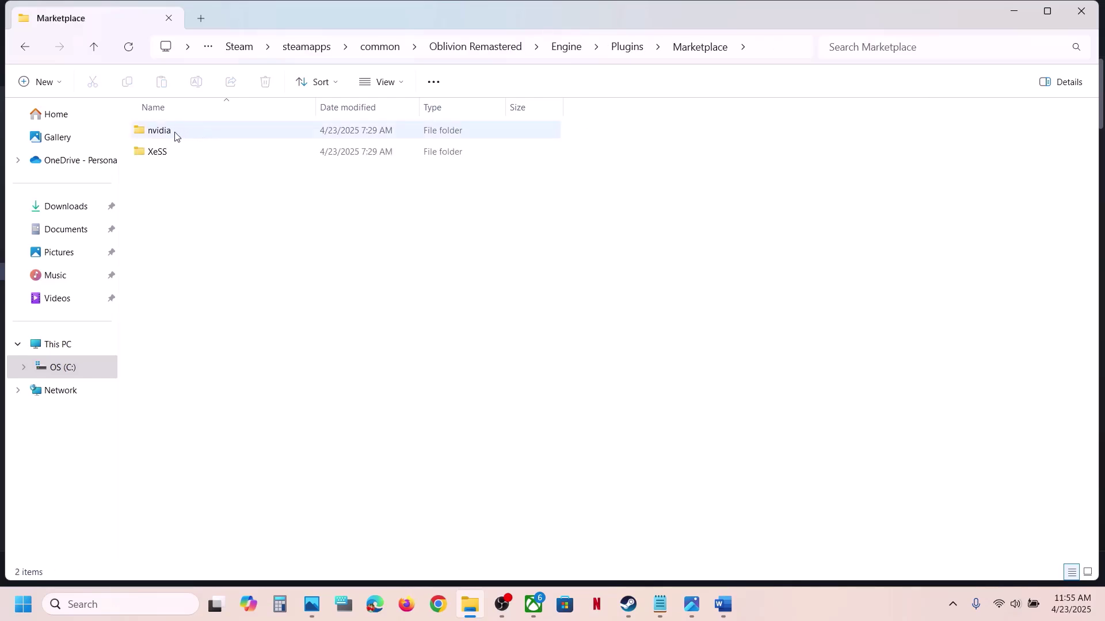
double_click(173, 133)
double_click(173, 133)
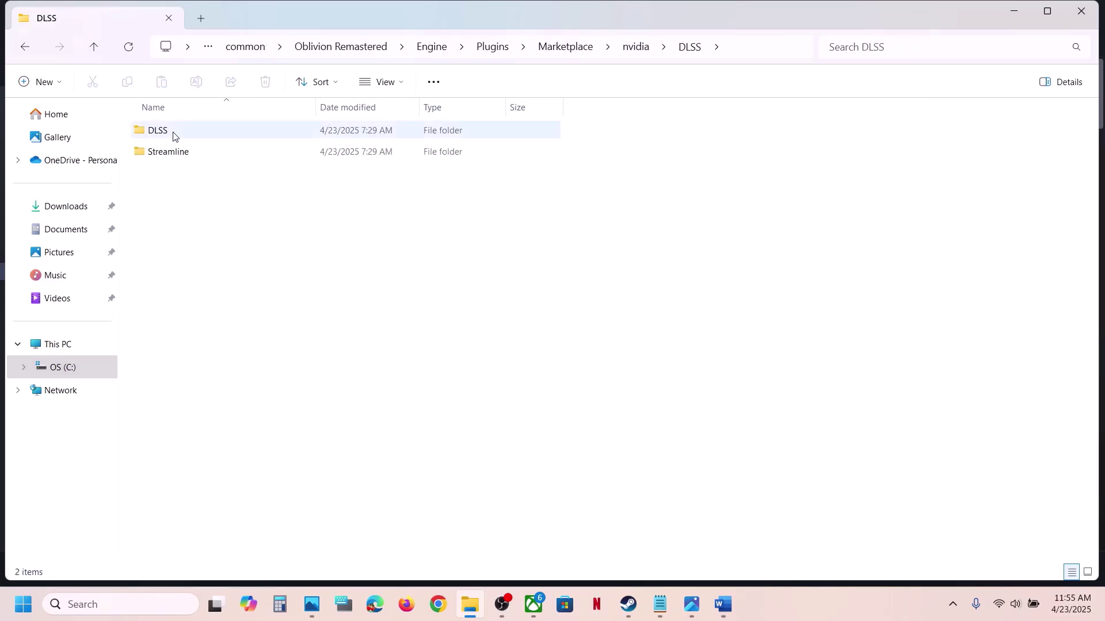
double_click(172, 151)
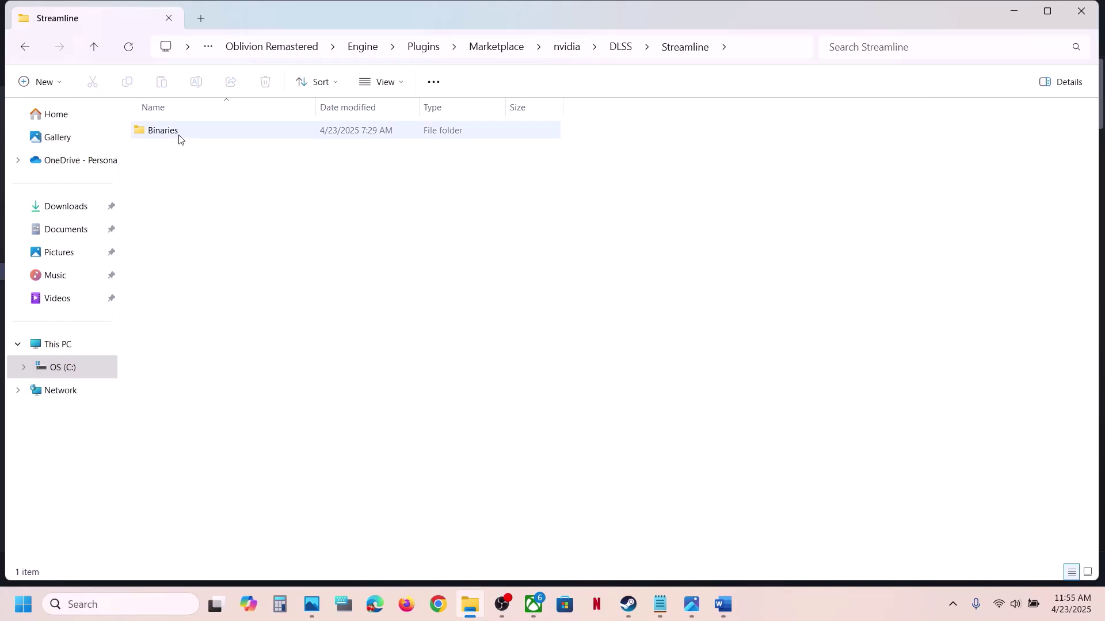
double_click(178, 137)
double_click(178, 137)
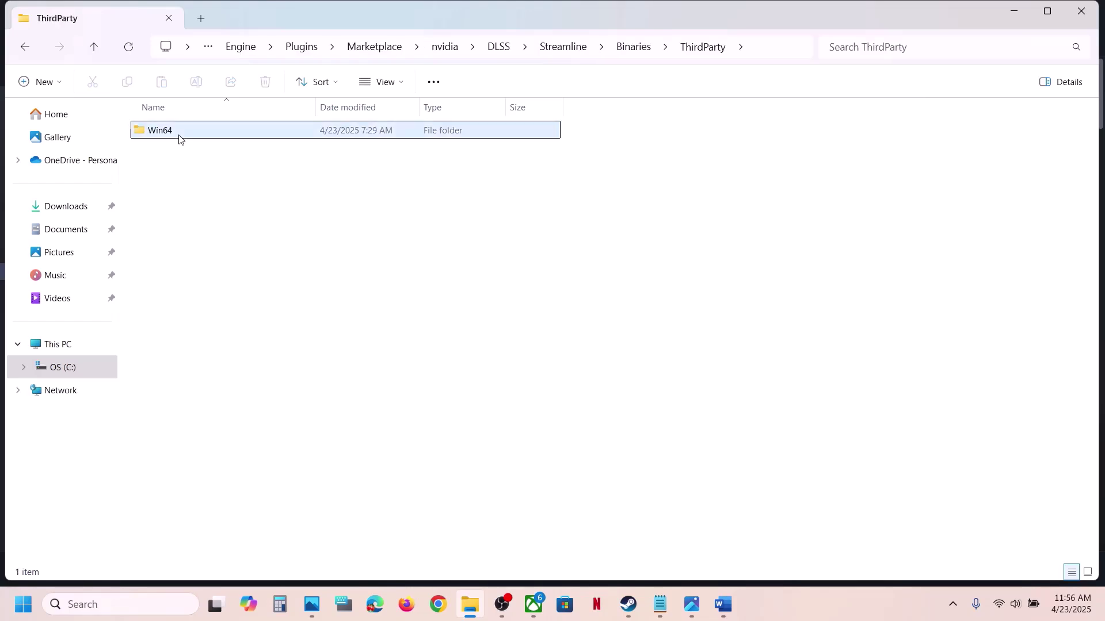
double_click(179, 137)
Back up sl.pcl.dll by copying it to the desktop, placing the copy clear of the other icons.
click(170, 261)
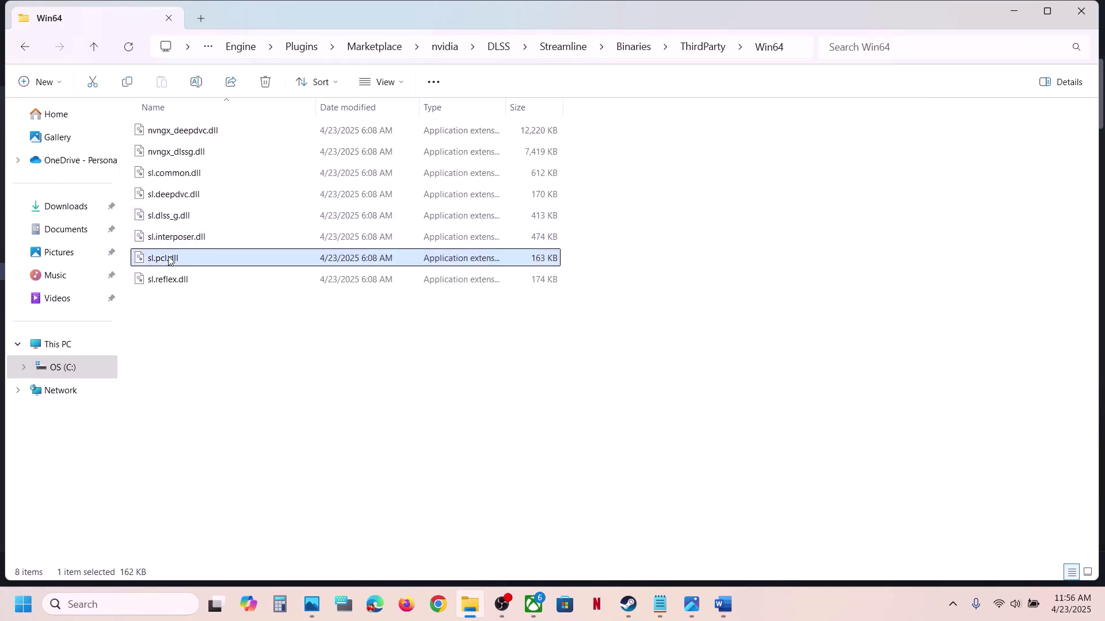
right_click(177, 263)
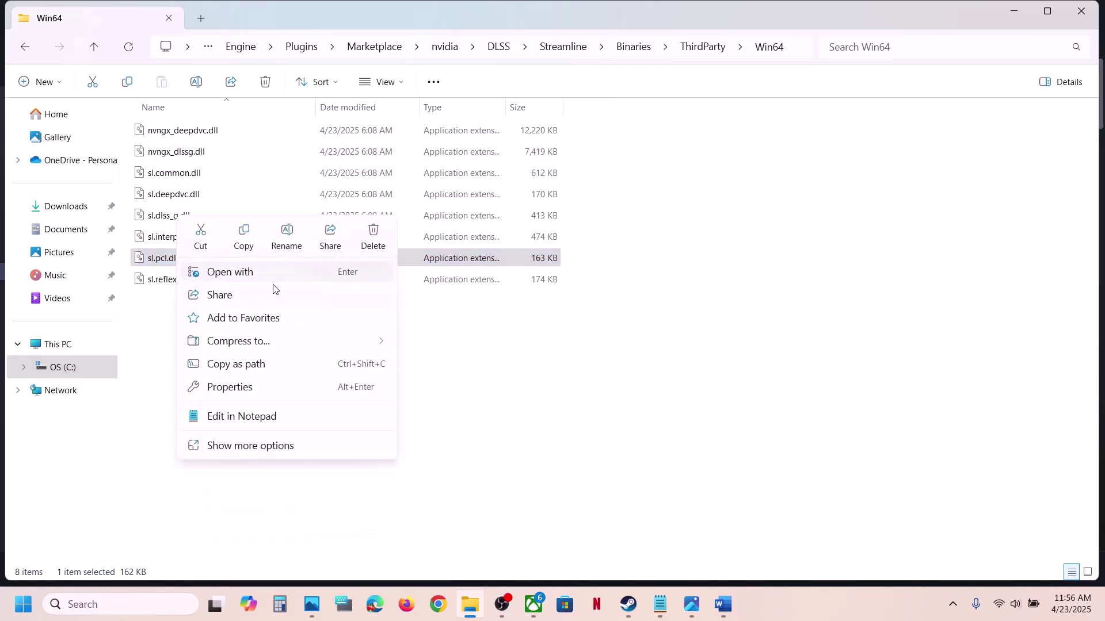
click(249, 241)
key(super+d)
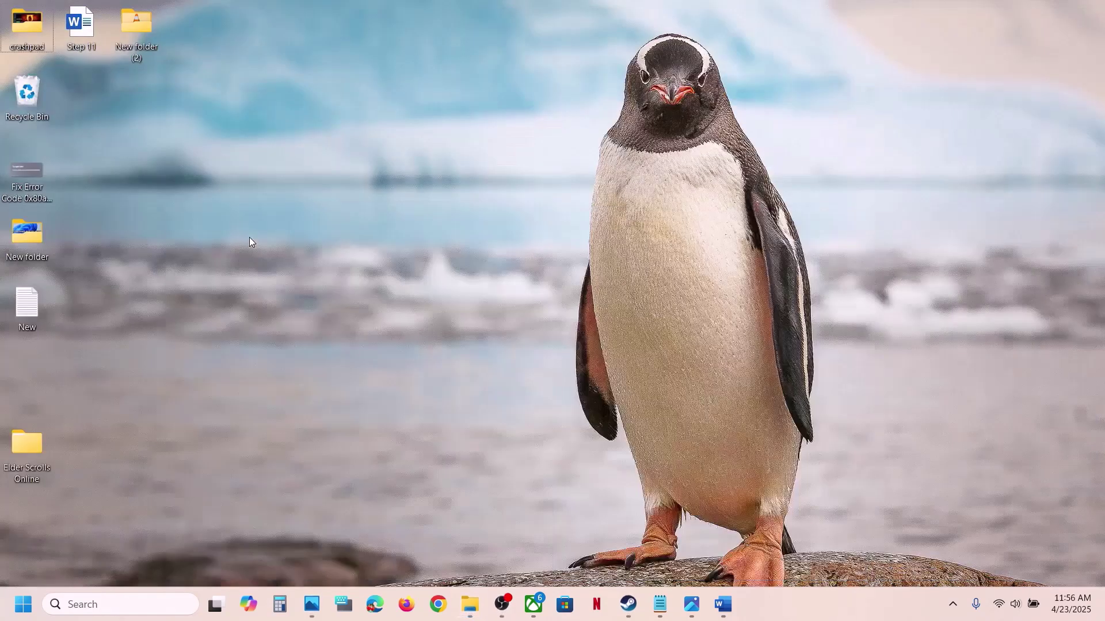
key(ctrl+v)
drag(43, 383, 426, 173)
Return to the Steam game's Win64 folder in File Explorer and rename sl.pcl.dll to sl.pcl.dll.old.
click(470, 604)
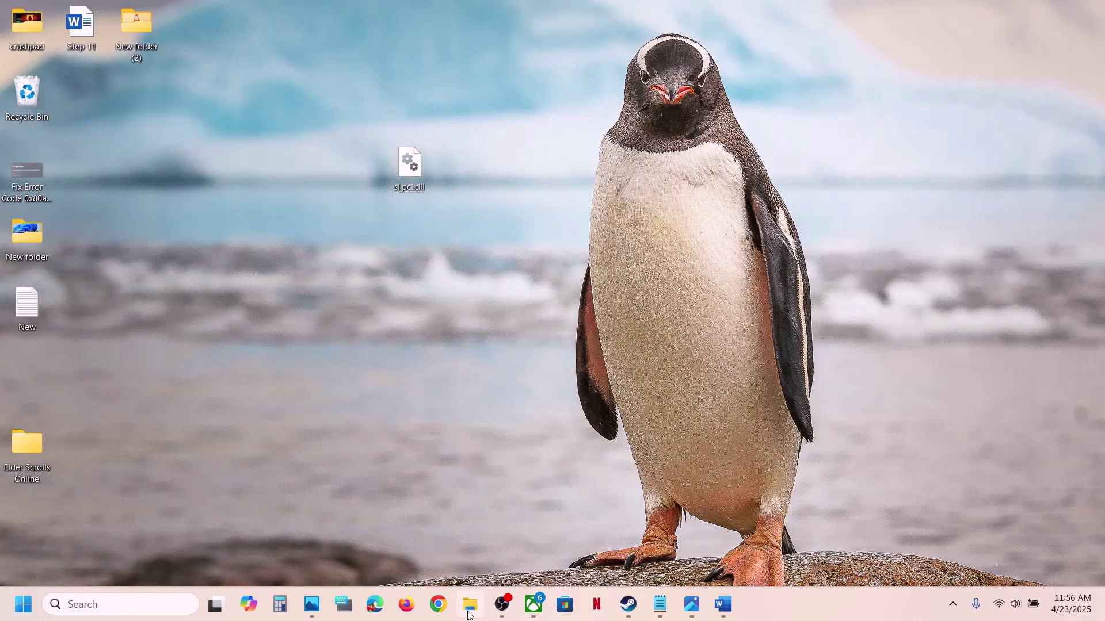
right_click(188, 259)
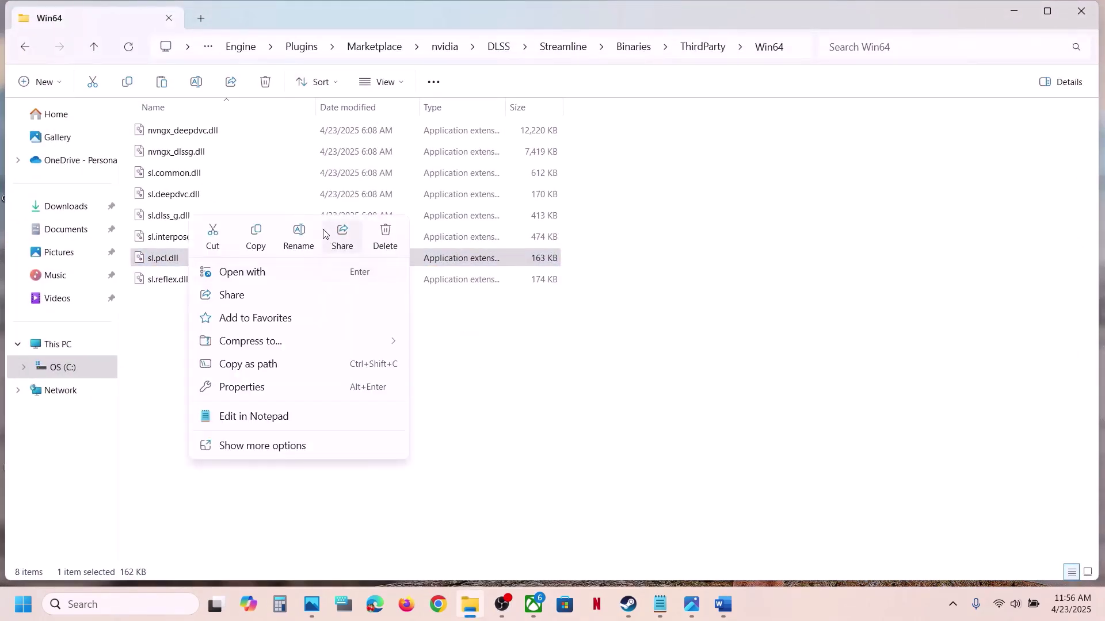
click(300, 238)
click(198, 259)
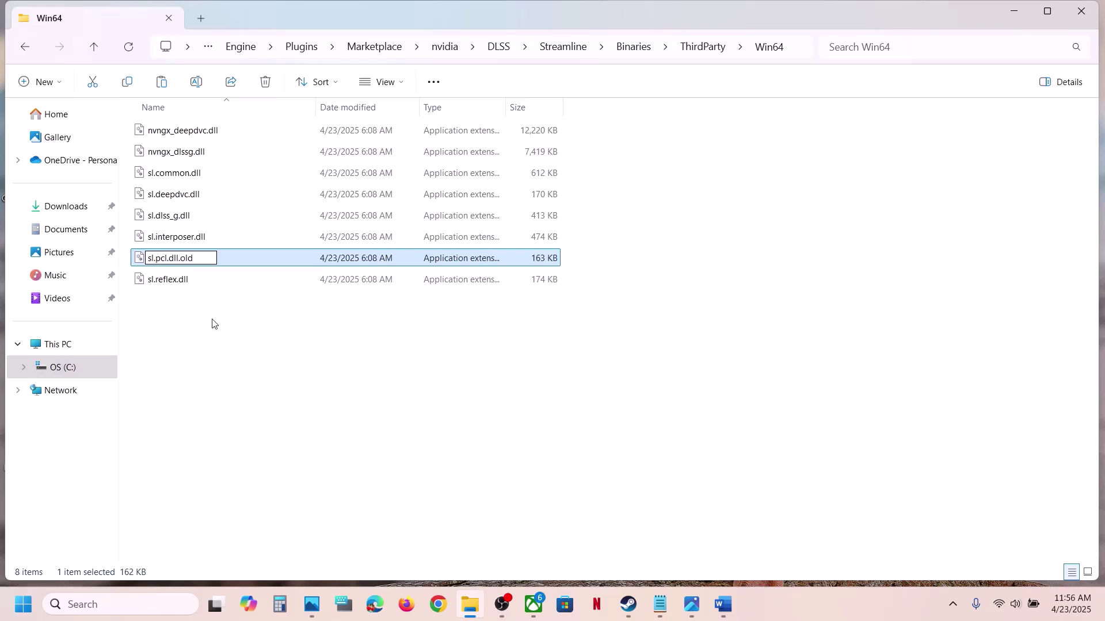
key(Return)
right_click(222, 261)
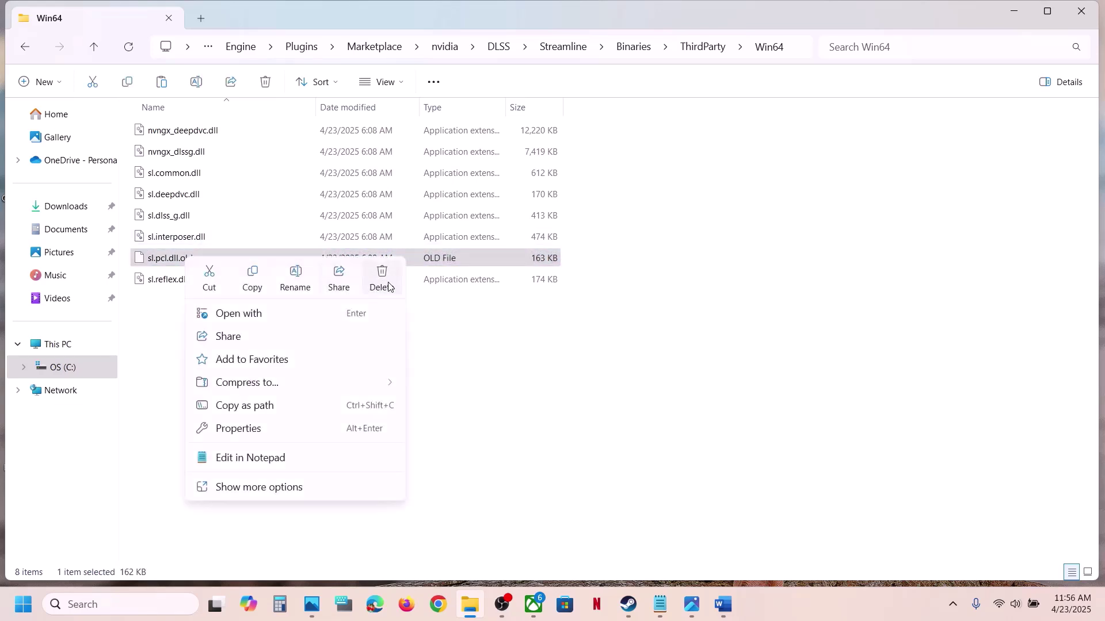
click(167, 332)
click(167, 333)
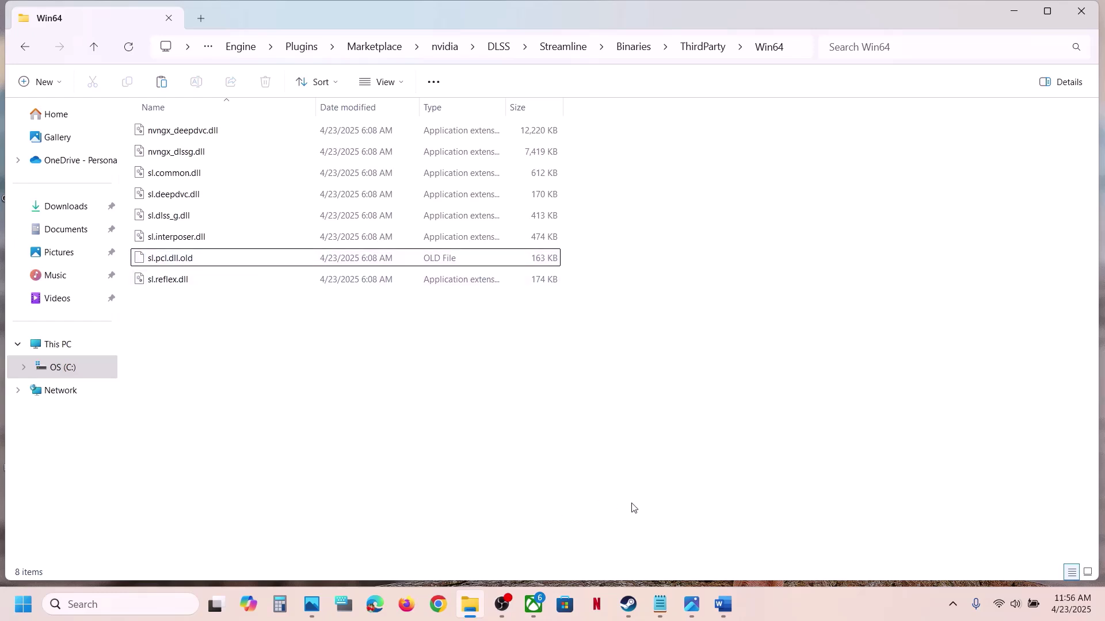
Switch to the Xbox app and browse the installation files of The Elder Scrolls IV: Oblivion Remastered from its file management options.
click(628, 604)
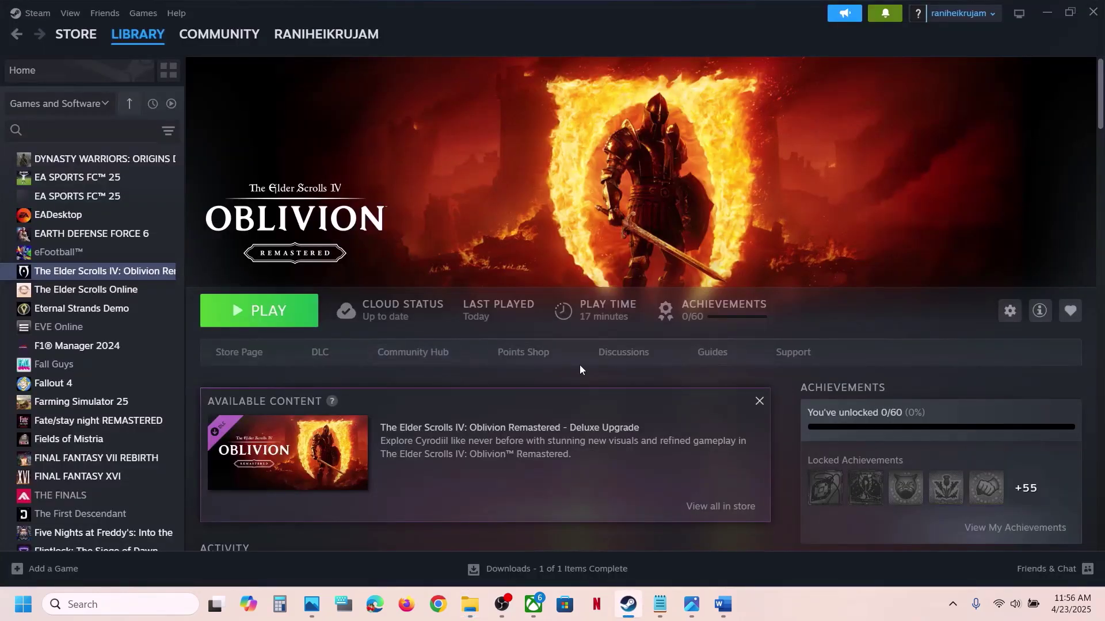
mouse_move(533, 604)
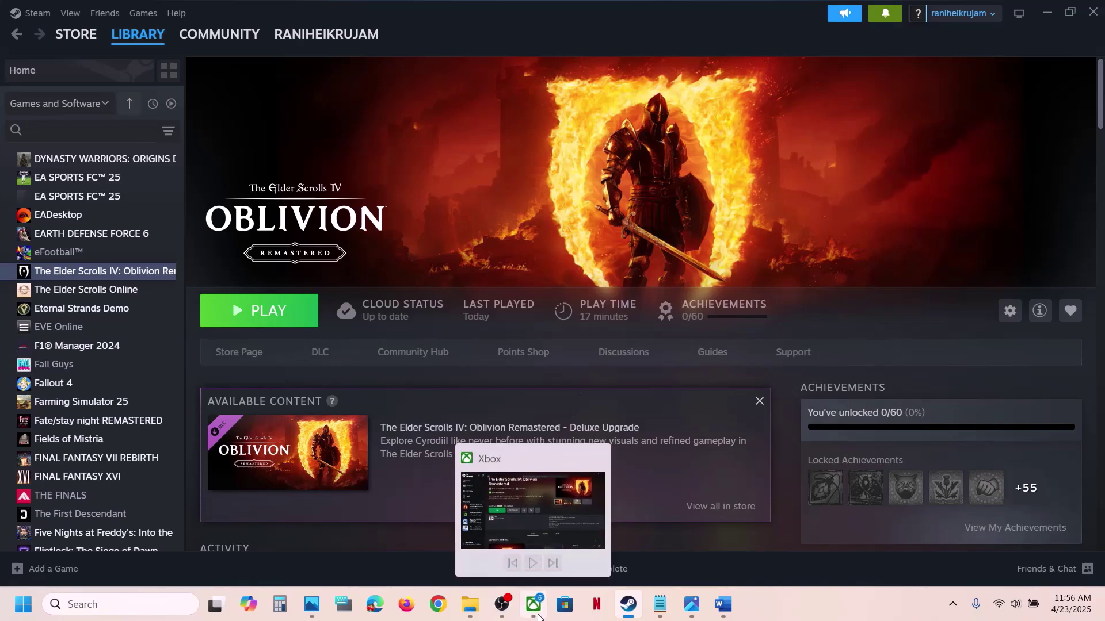
click(553, 518)
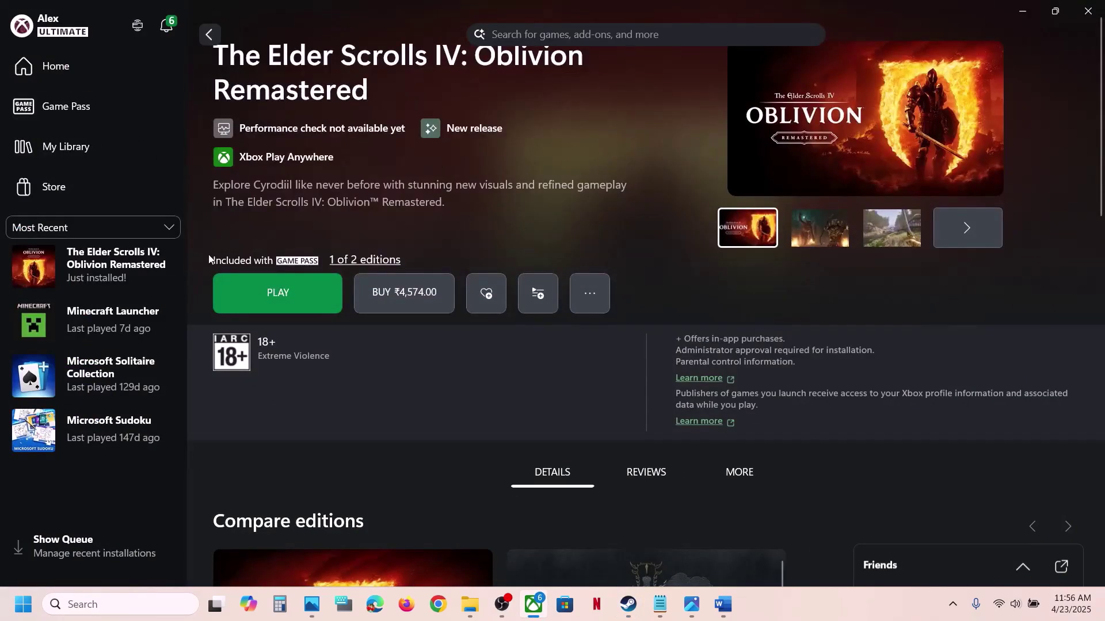
right_click(130, 268)
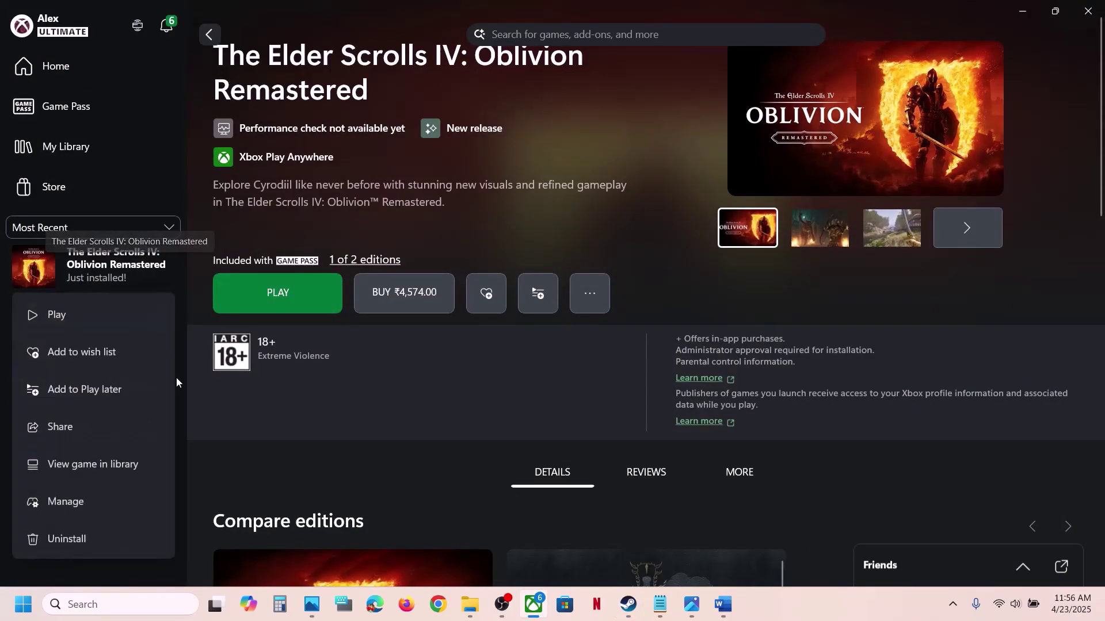
click(72, 503)
click(589, 137)
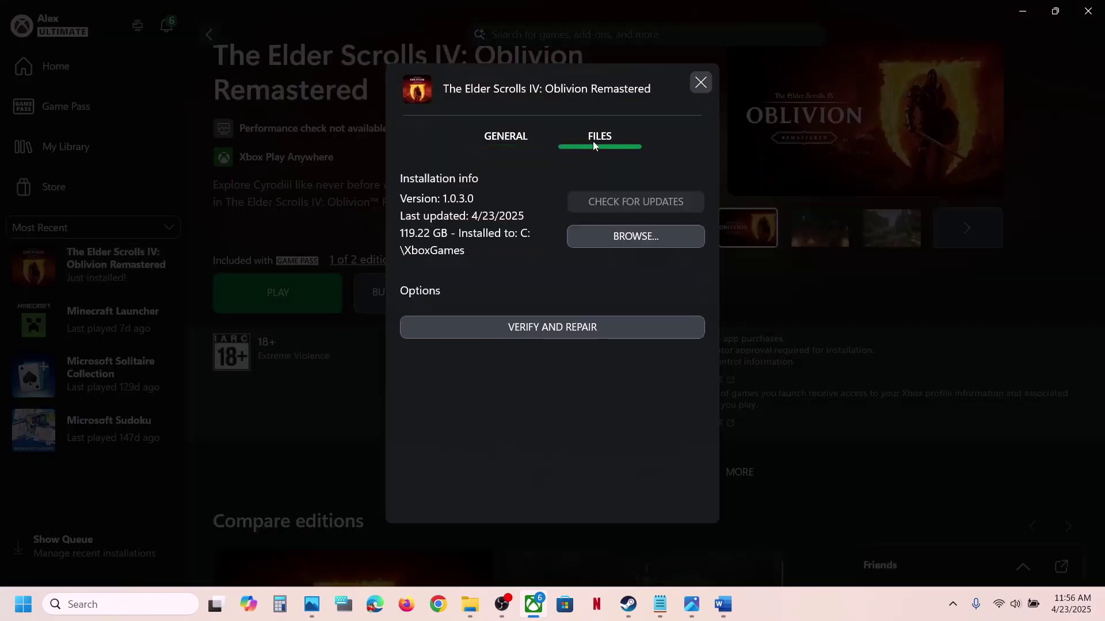
click(664, 235)
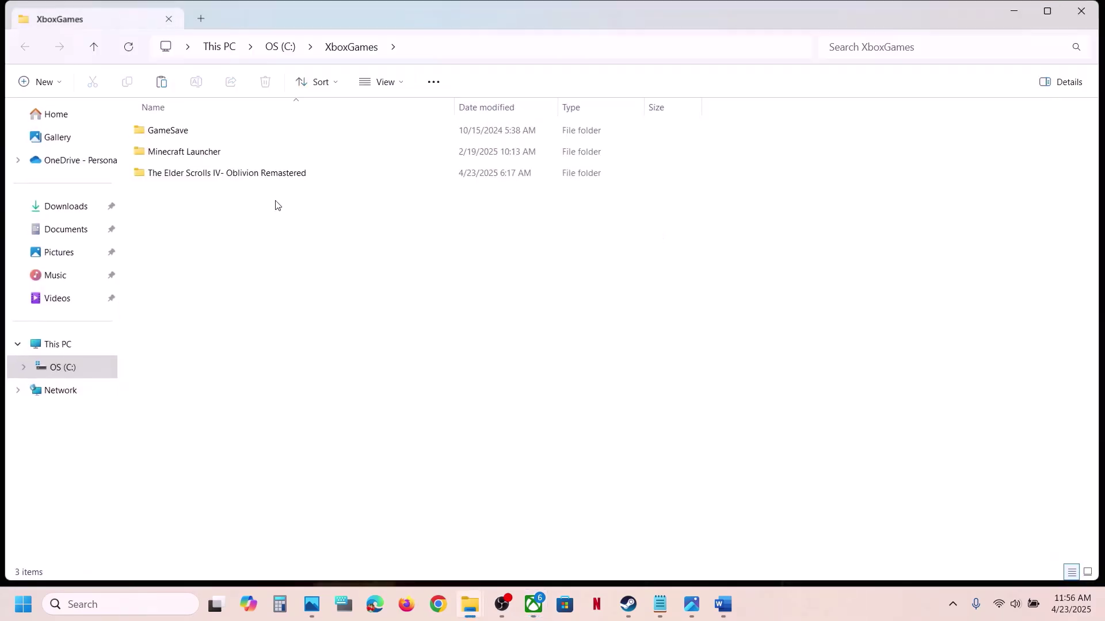
Open the Xbox version's game folder and go into Content\Engine\Plugins\Marketplace\nvidia\DLSS.
double_click(212, 173)
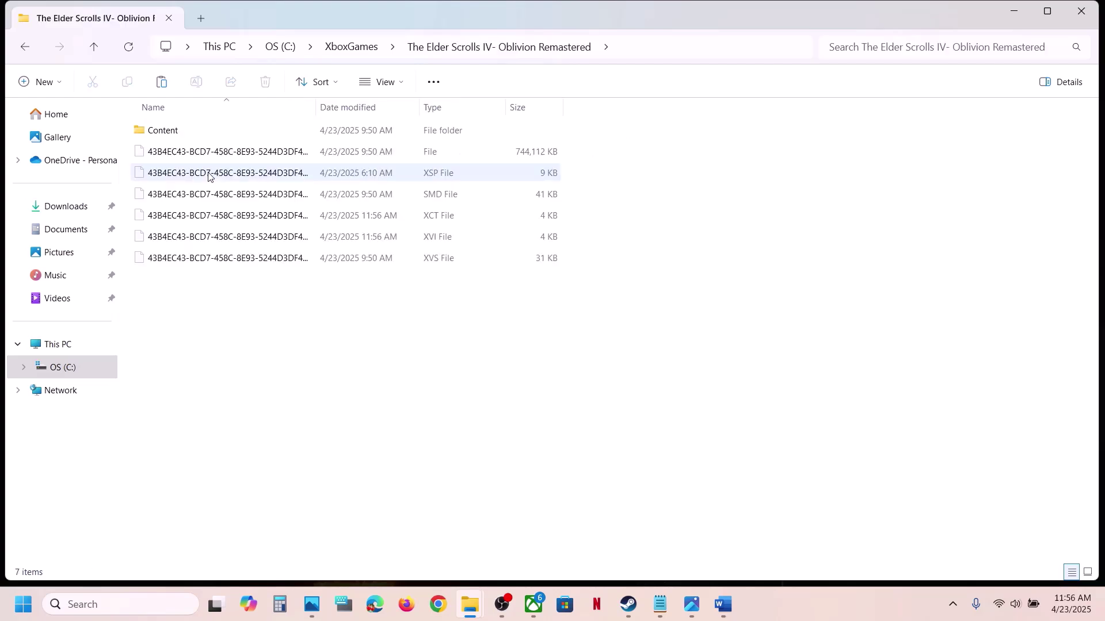
click(179, 132)
double_click(179, 132)
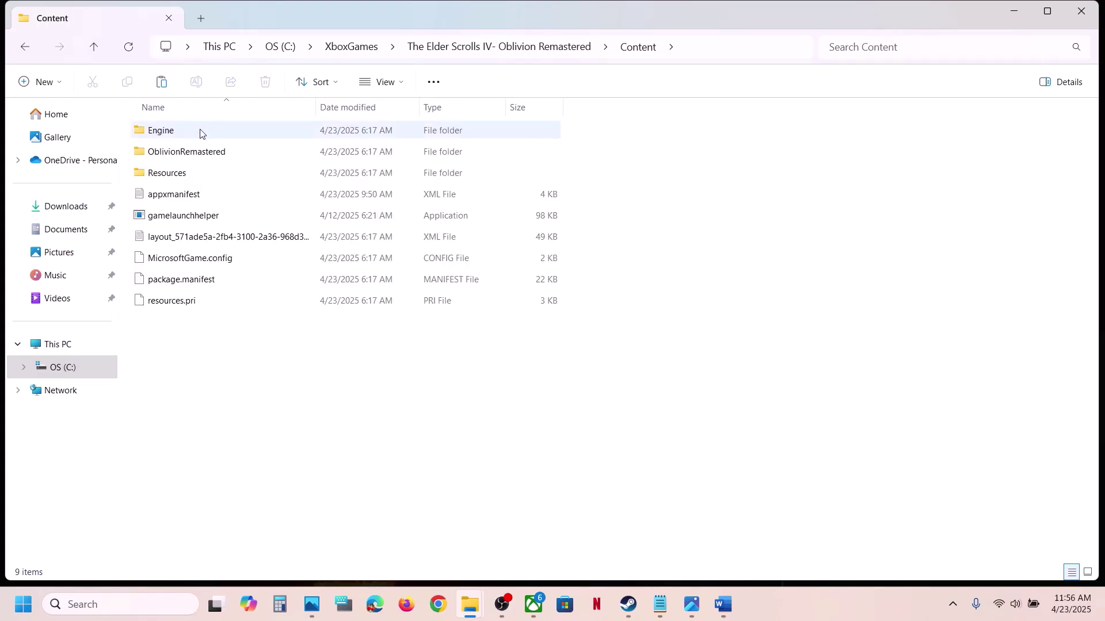
double_click(171, 139)
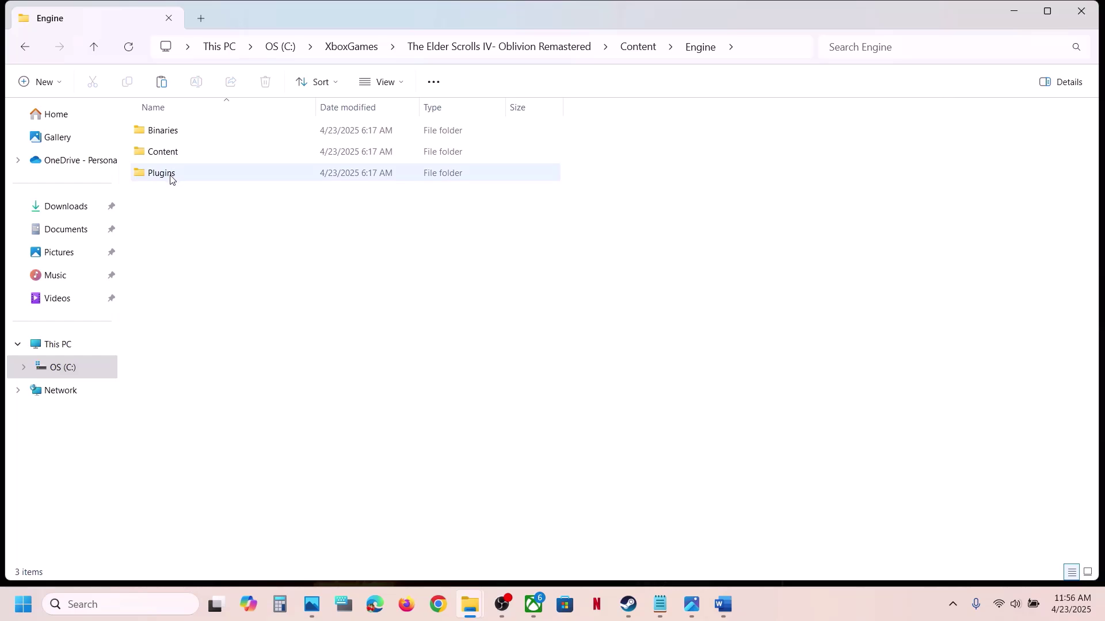
double_click(171, 179)
double_click(178, 137)
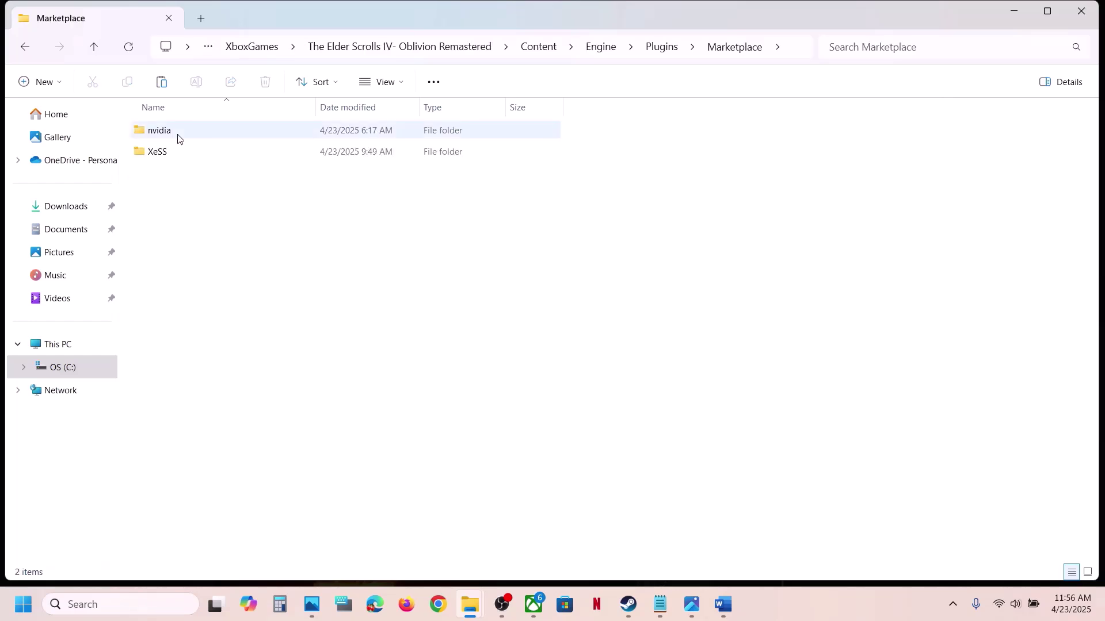
double_click(177, 137)
double_click(177, 137)
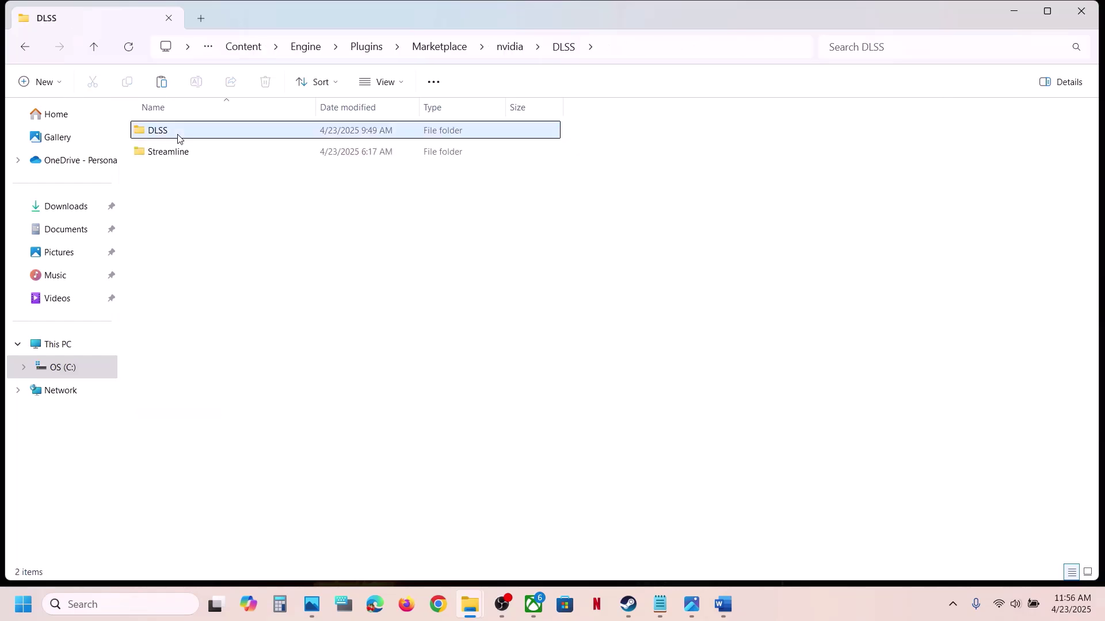
Open the Streamline\Binaries\ThirdParty\Win64 subfolder inside the Xbox version's DLSS folder.
click(178, 137)
double_click(174, 152)
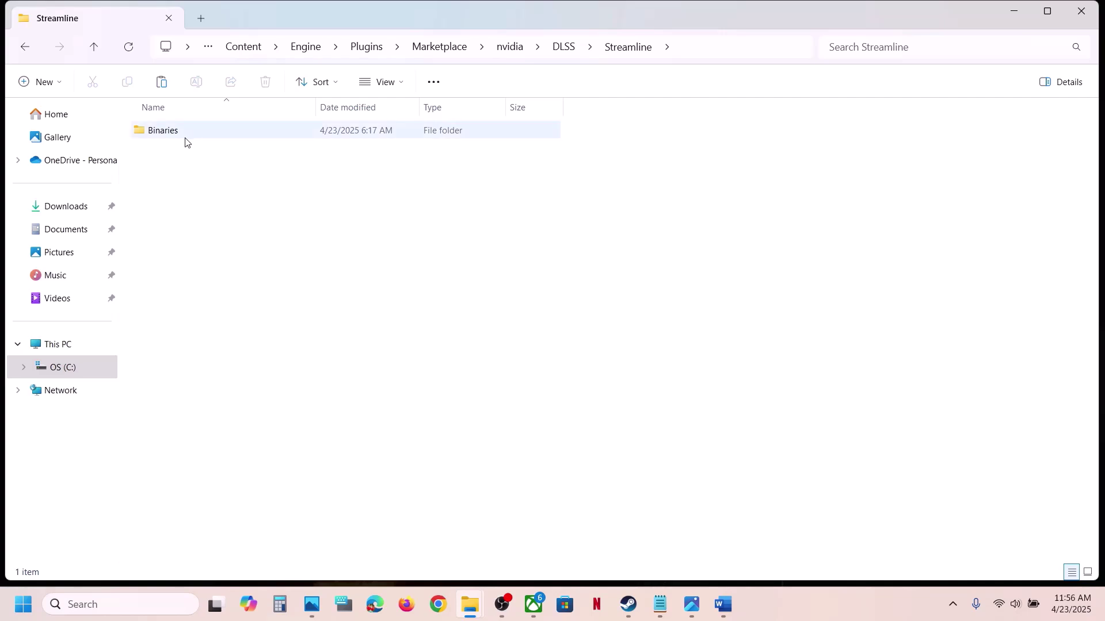
click(186, 141)
double_click(186, 141)
double_click(186, 141)
click(186, 141)
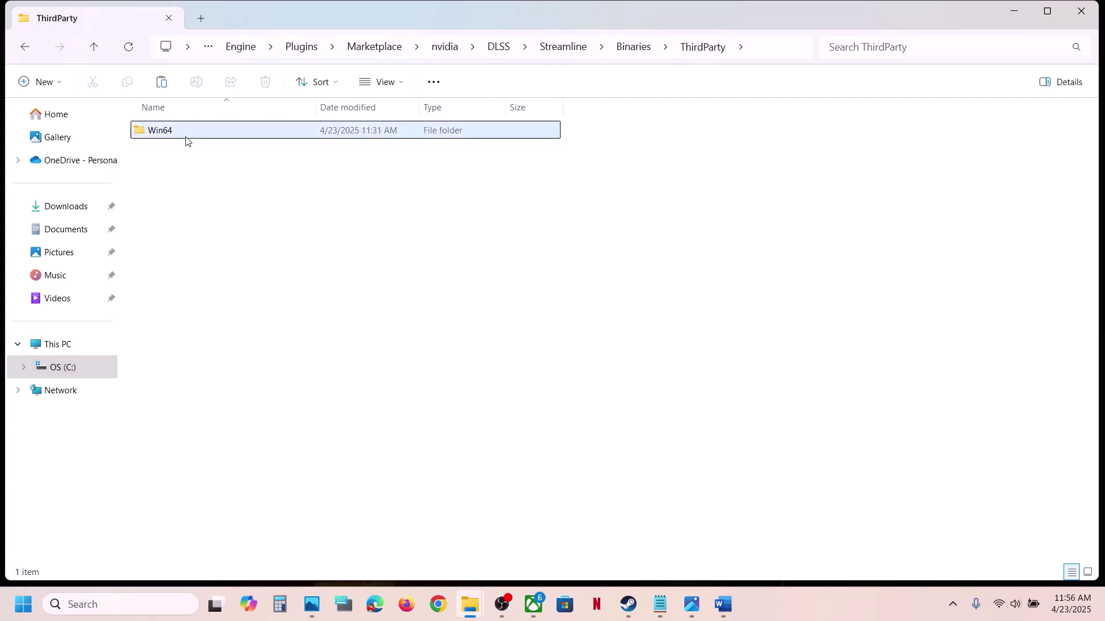
double_click(186, 141)
Find sl.pcl.dll in the Xbox version's Win64 folder and view its rename and delete options.
click(180, 259)
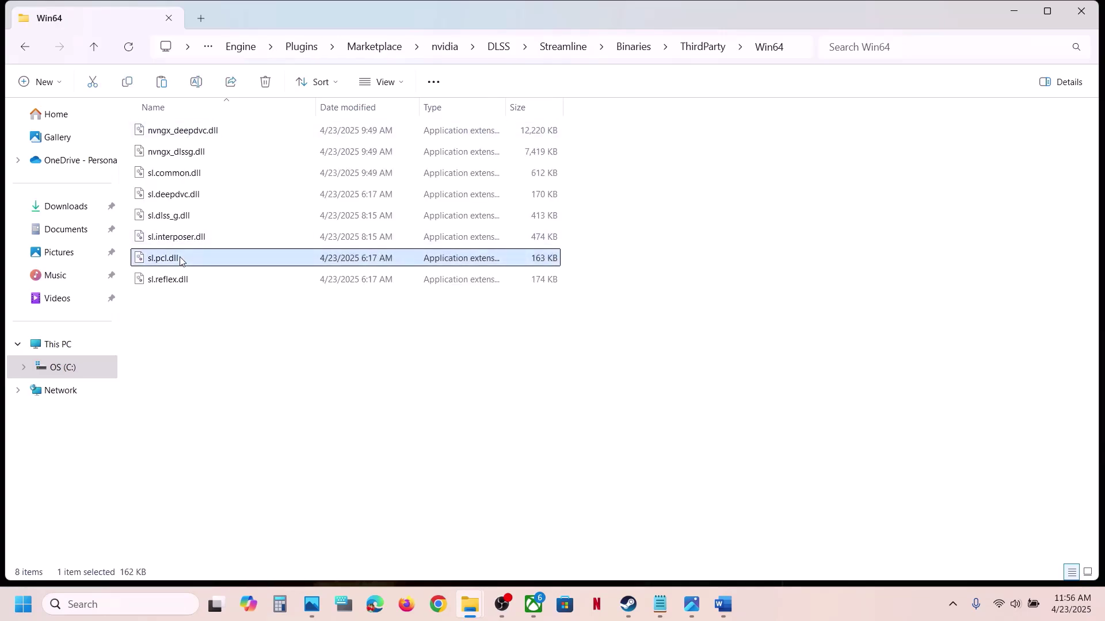
right_click(180, 259)
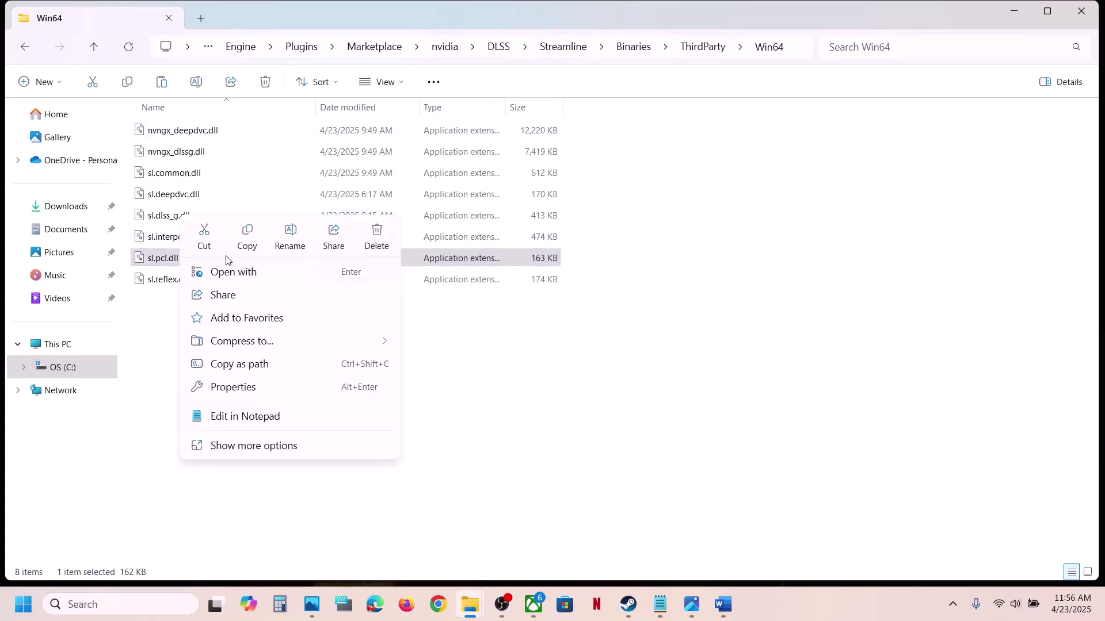
click(178, 311)
right_click(189, 264)
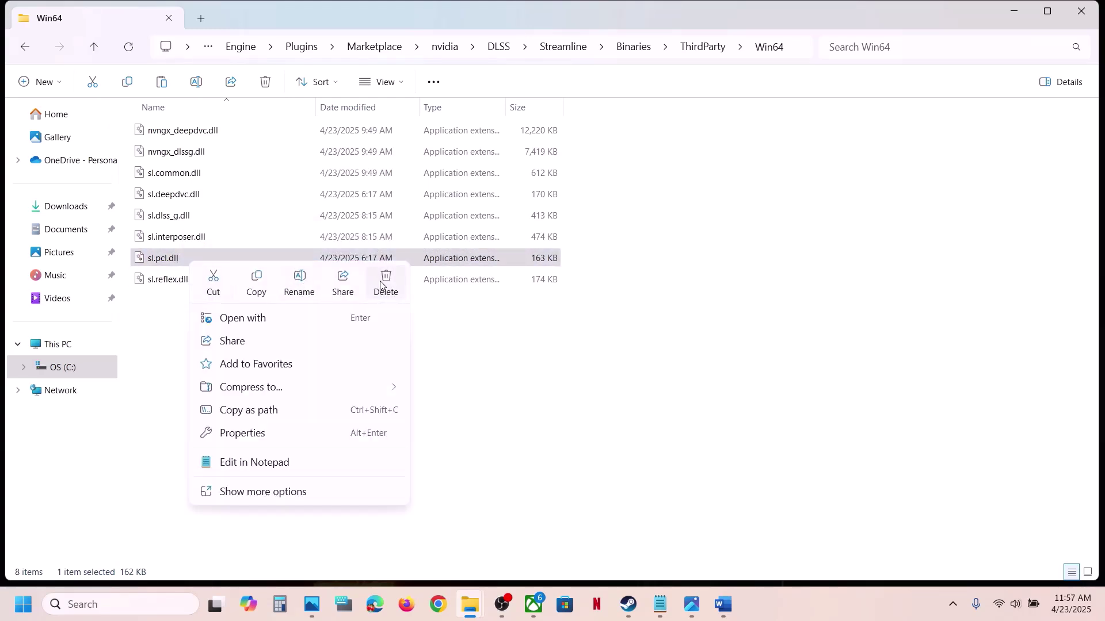
click(564, 493)
click(564, 493)
Switch to the Xbox app and close the management dialog of The Elder Scrolls IV: Oblivion Remastered.
click(533, 604)
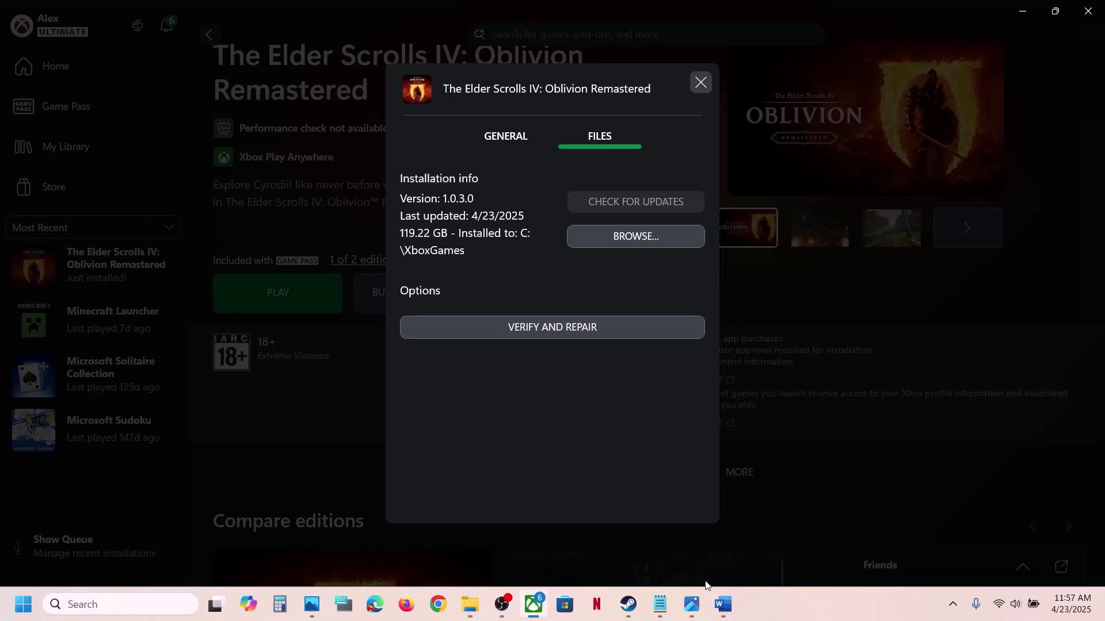
click(807, 487)
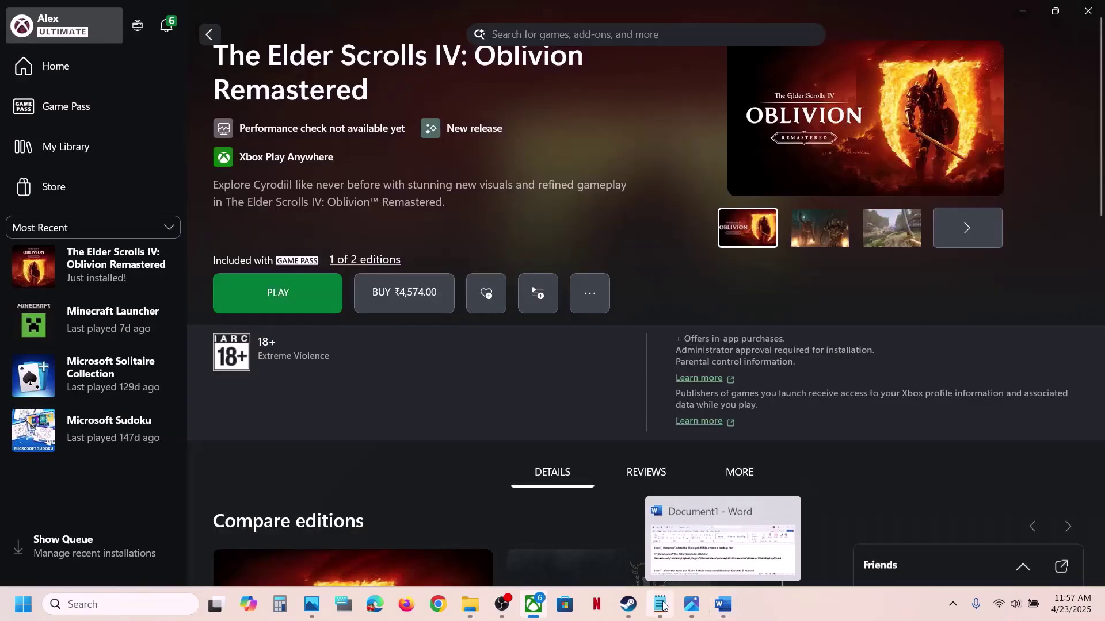
click(641, 610)
Switch to the Word notes and highlight the Step 2 instruction on allowing the game exe through antivirus and Windows Security.
click(719, 602)
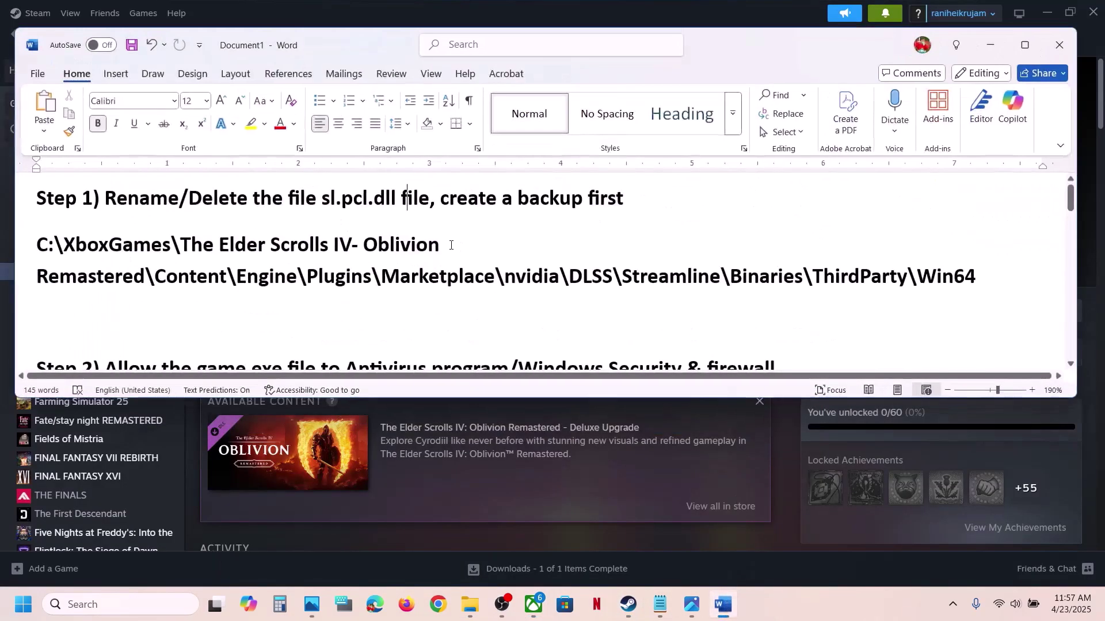
scroll(451, 245, down, 1)
scroll(451, 245, down, 1)
scroll(452, 245, up, 1)
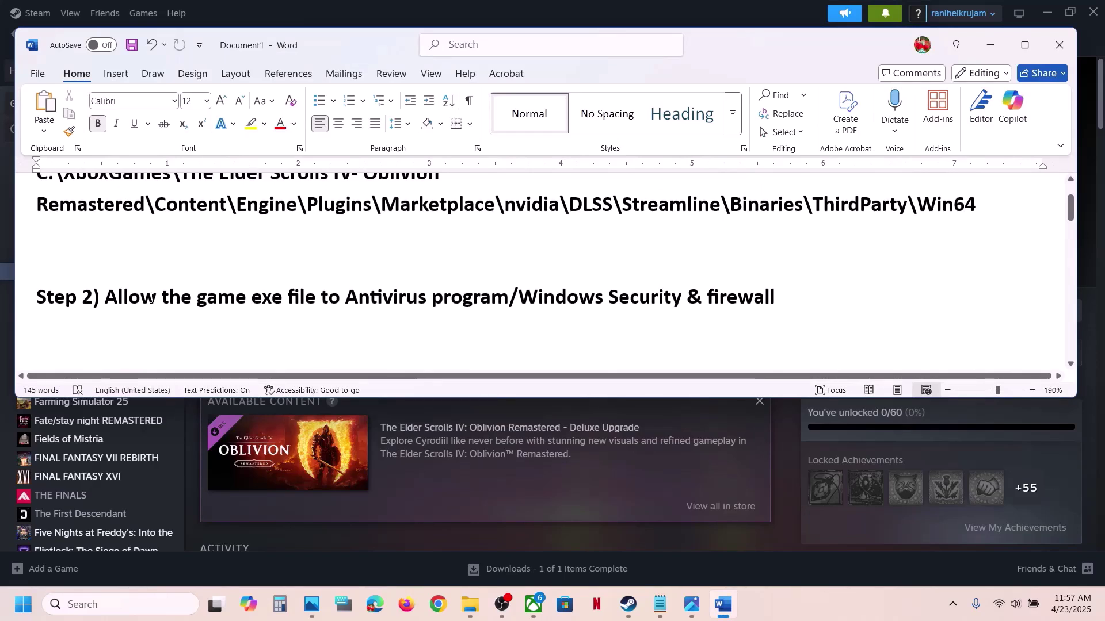
drag(141, 299, 512, 303)
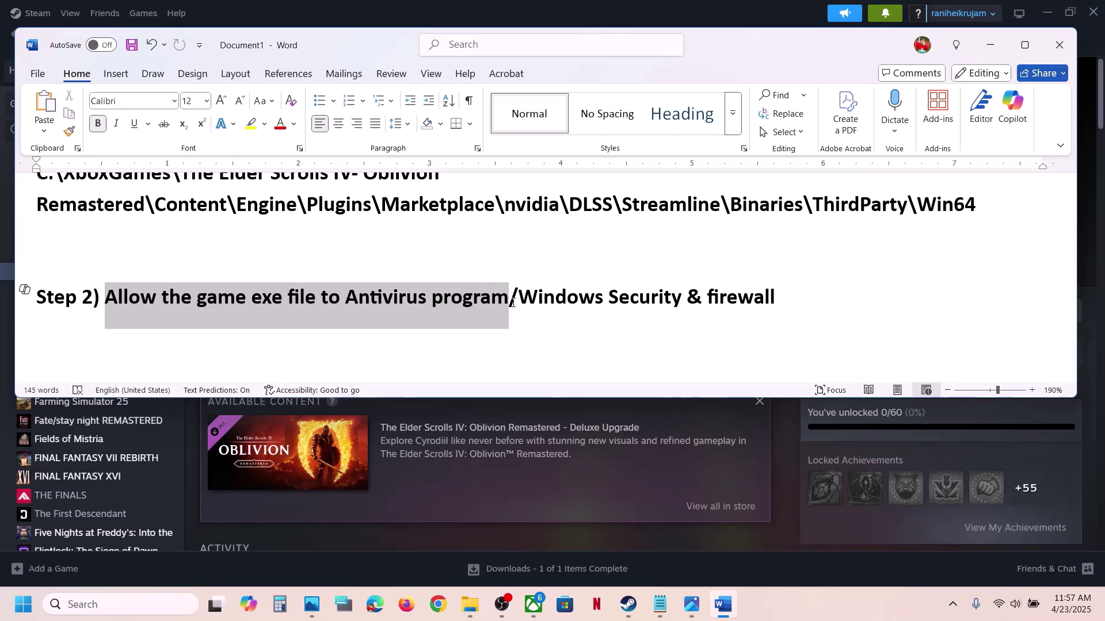
drag(518, 304, 658, 305)
Open Windows Settings and go through Privacy & security and Windows Security to Virus & threat protection.
key(super+i)
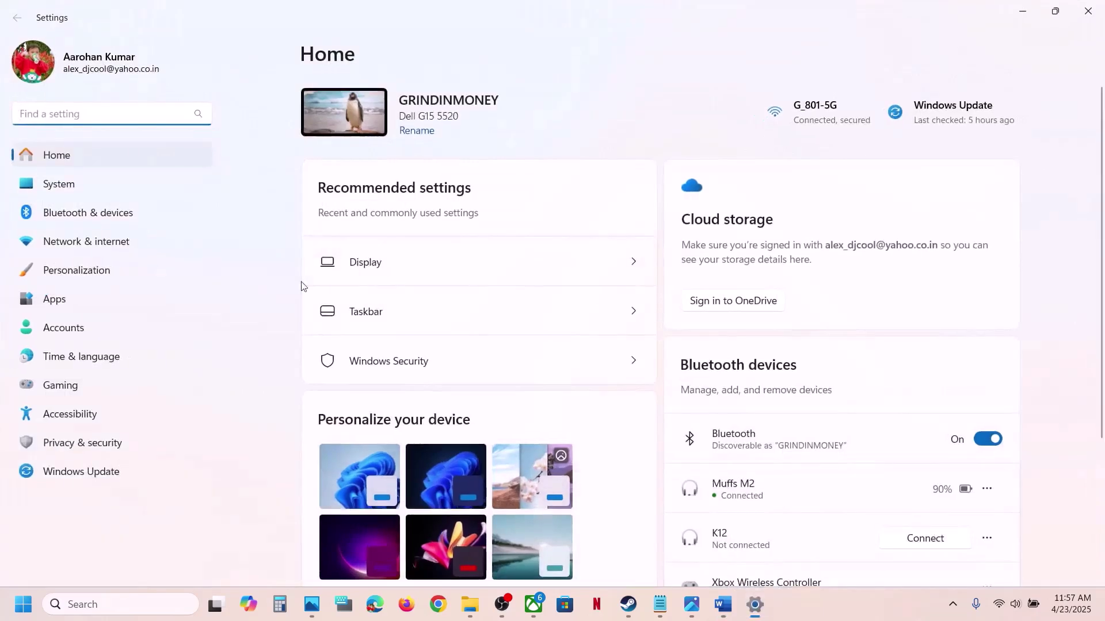
click(87, 443)
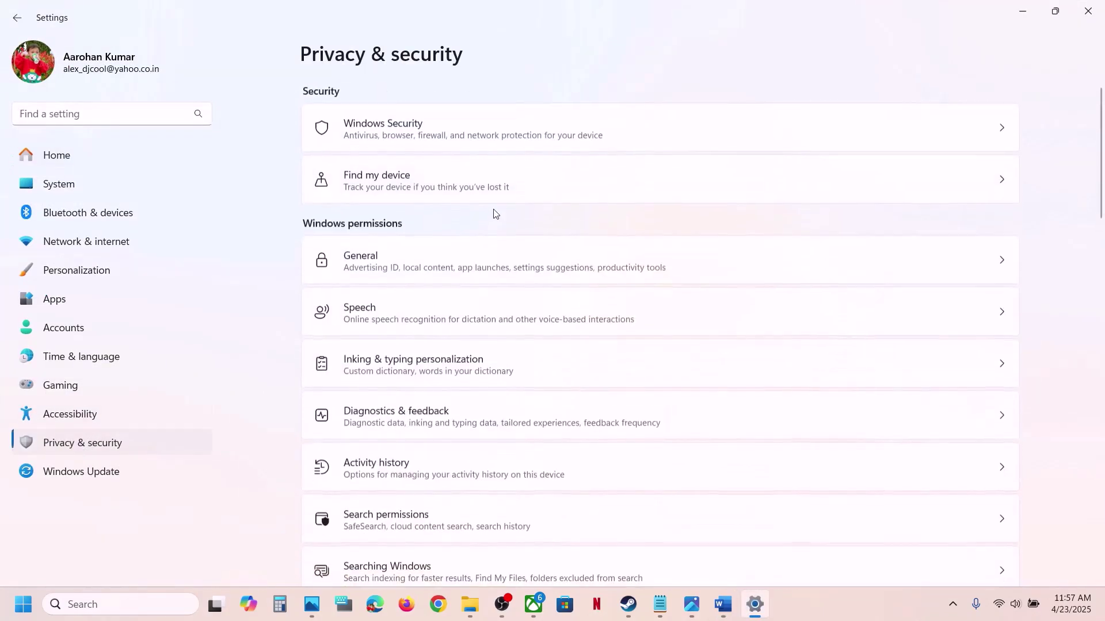
click(418, 130)
click(379, 207)
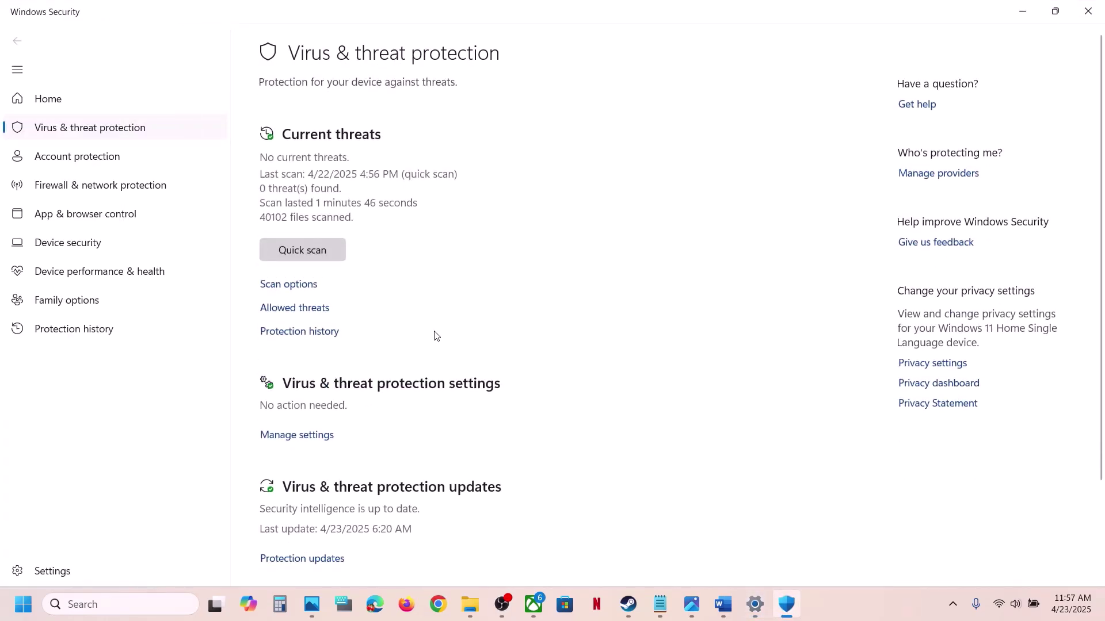
Open the Protection history and look through the recent blocked items.
scroll(325, 232, down, 2)
click(325, 232)
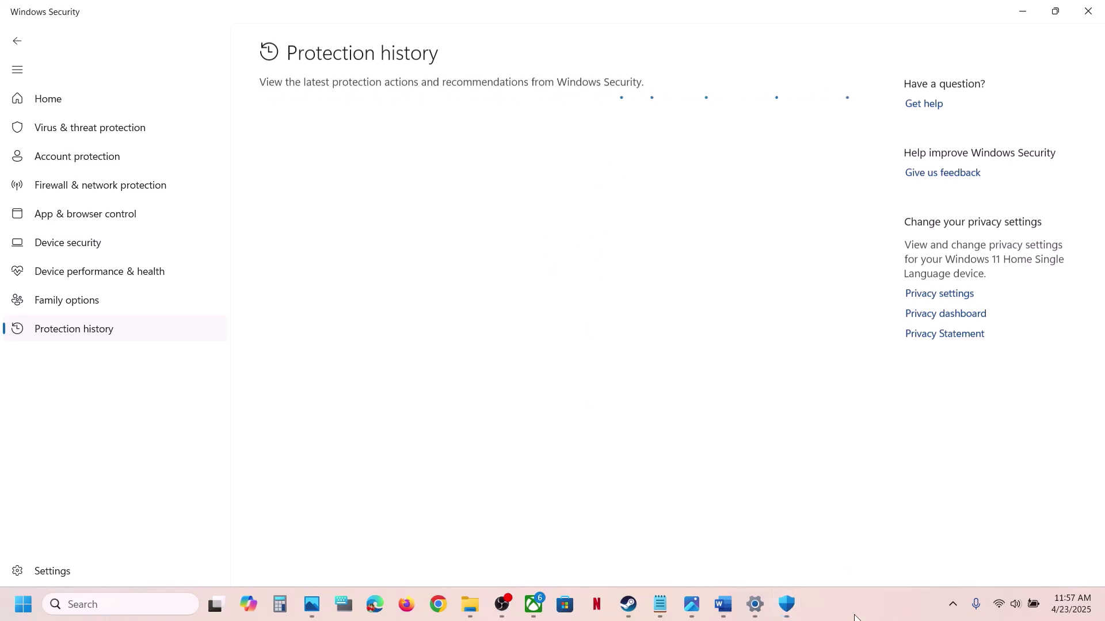
scroll(646, 94, down, 2)
scroll(511, 109, up, 1)
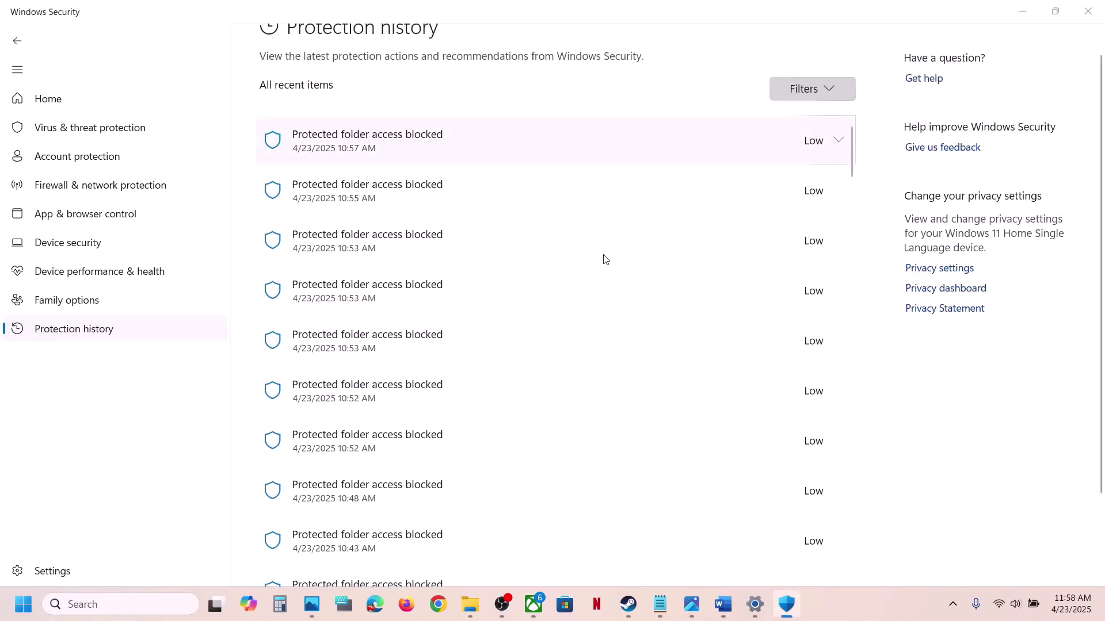
Expand the newest blocked folder access entry, check its Oblivion Remastered path, and apply the action offered for EpicWebHelper.exe.
click(838, 141)
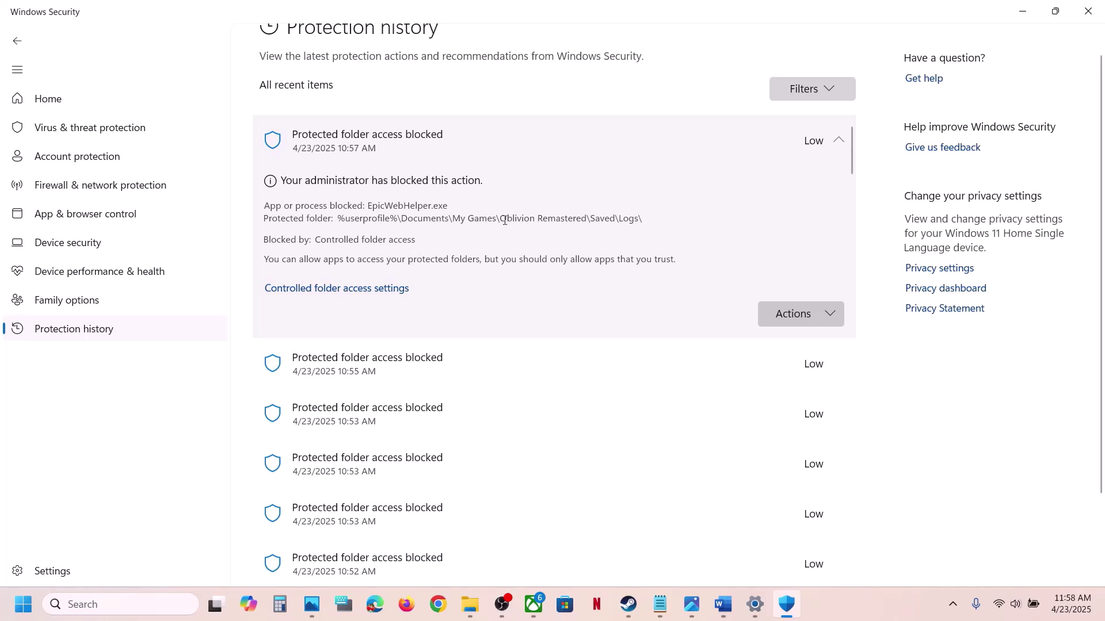
drag(509, 220, 574, 215)
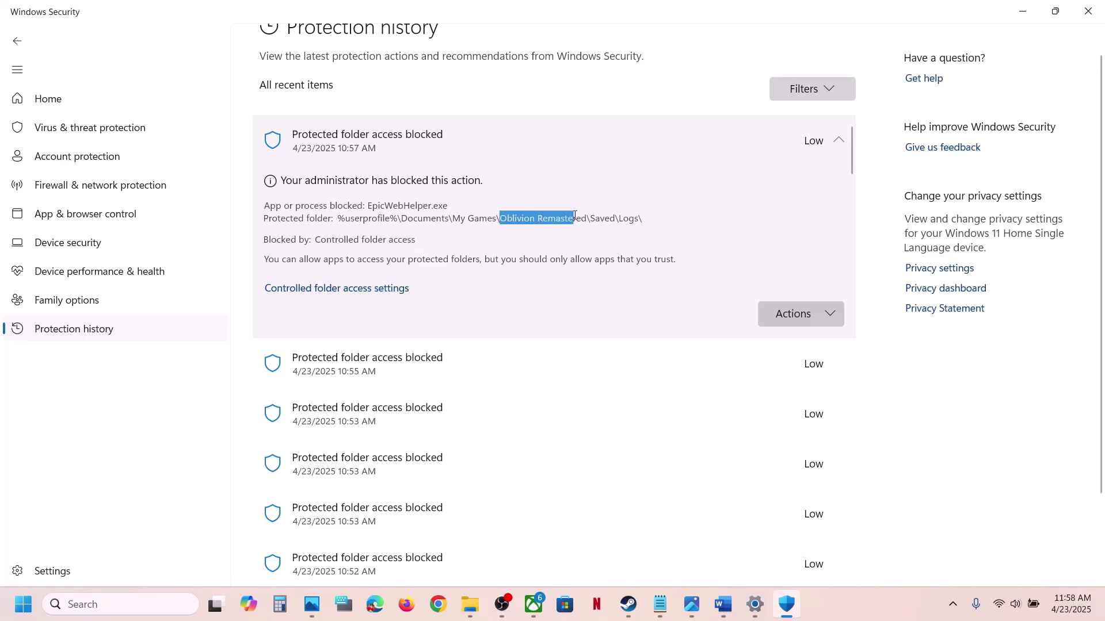
click(829, 322)
click(824, 347)
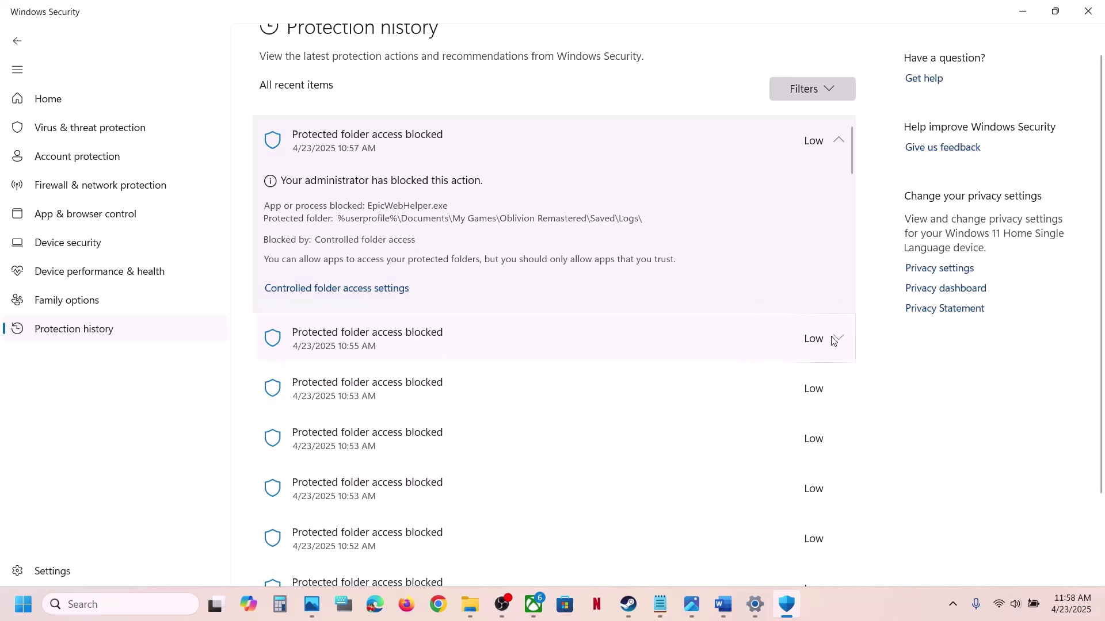
Expand the 10:55 AM blocked folder access entry and view its available actions without applying one.
click(838, 339)
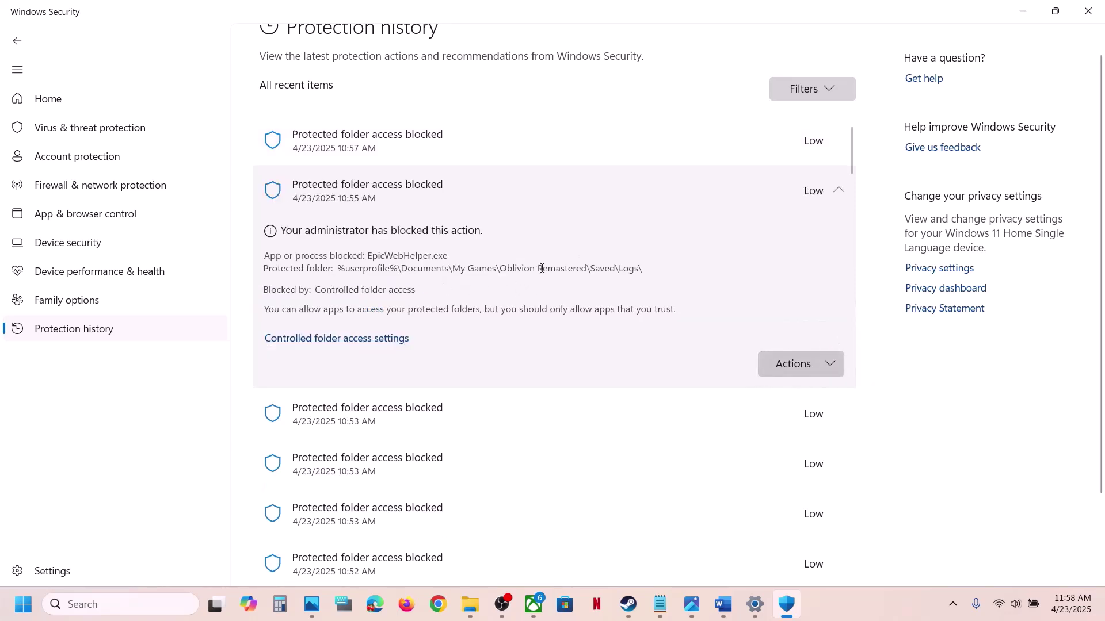
click(835, 373)
click(896, 347)
Return to Virus & threat protection and open the Controlled folder access allowed apps page under ransomware protection.
click(92, 136)
scroll(339, 251, down, 3)
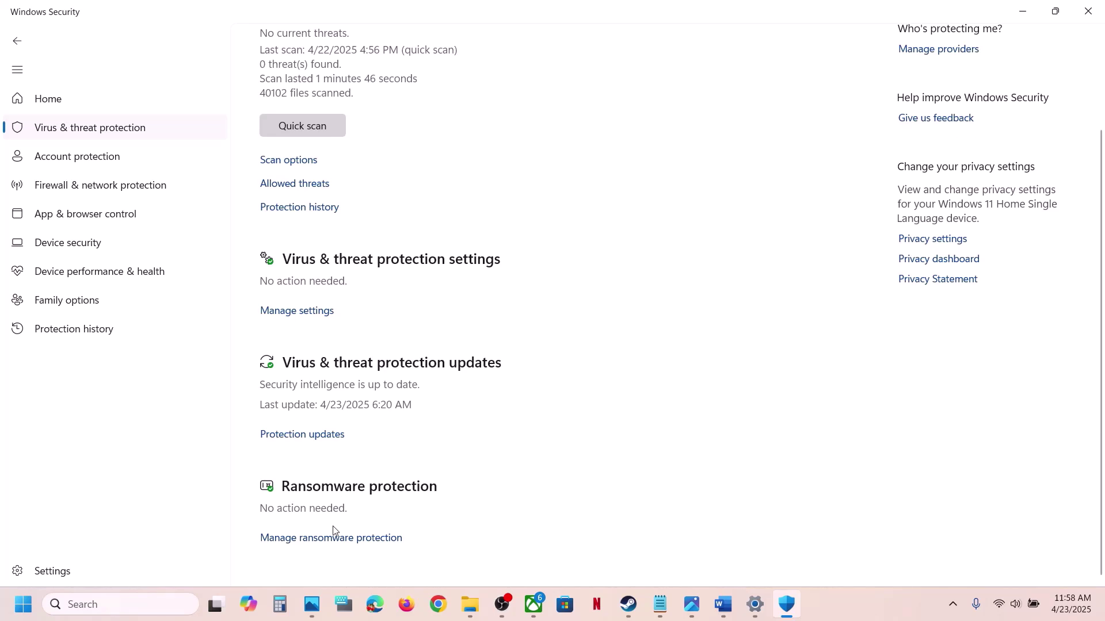
click(357, 540)
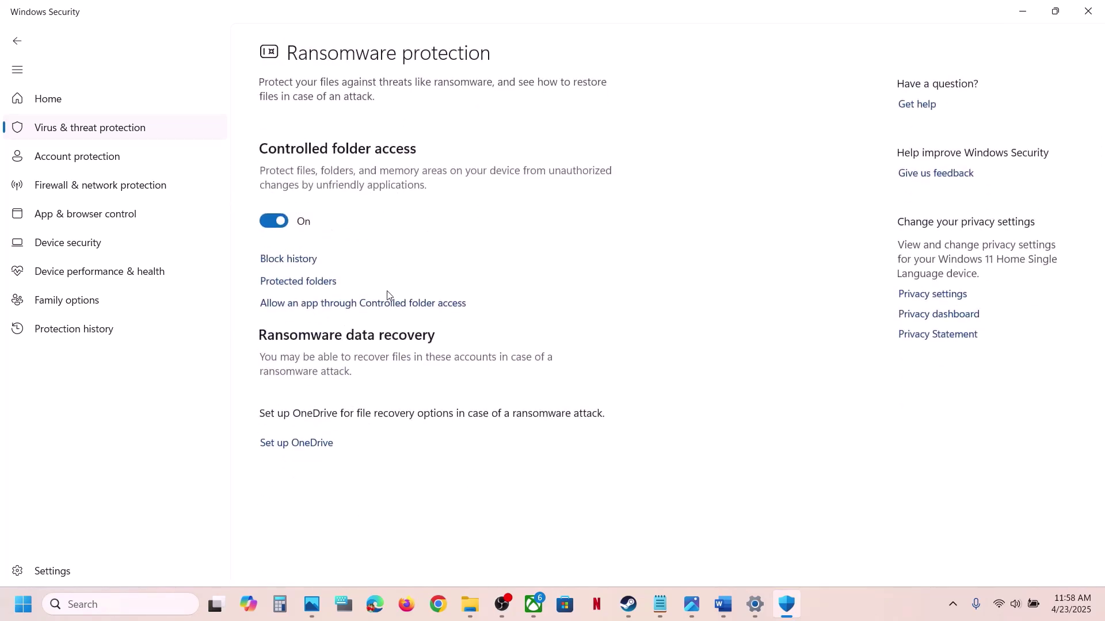
click(369, 310)
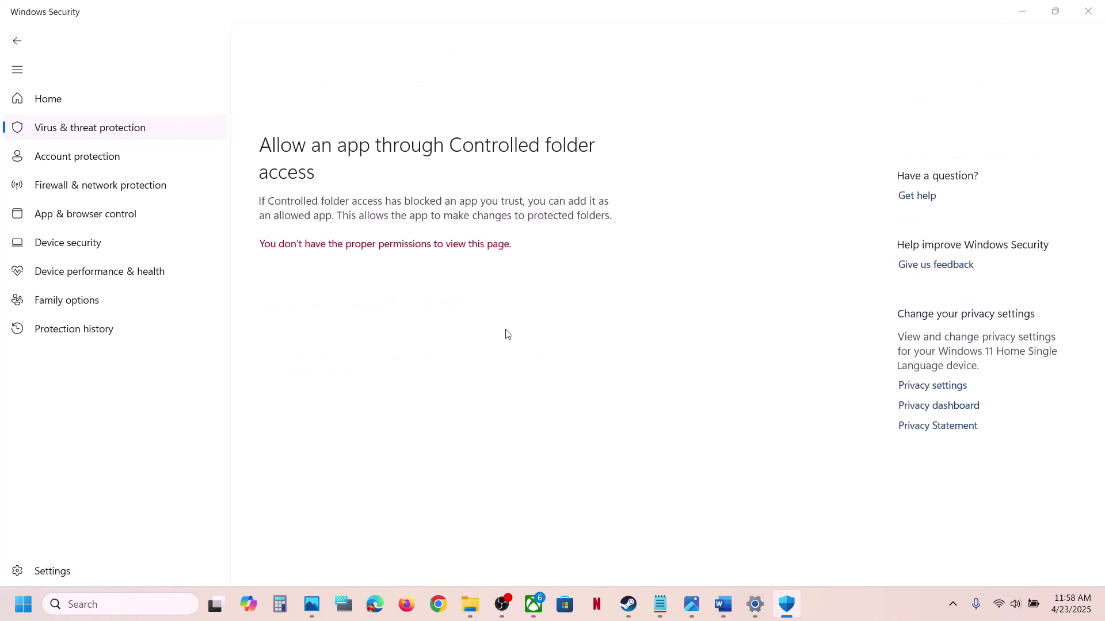
Add the OblivionRemastered application from steamapps\common\Oblivion Remastered as an allowed app for Controlled folder access.
scroll(354, 151, down, 3)
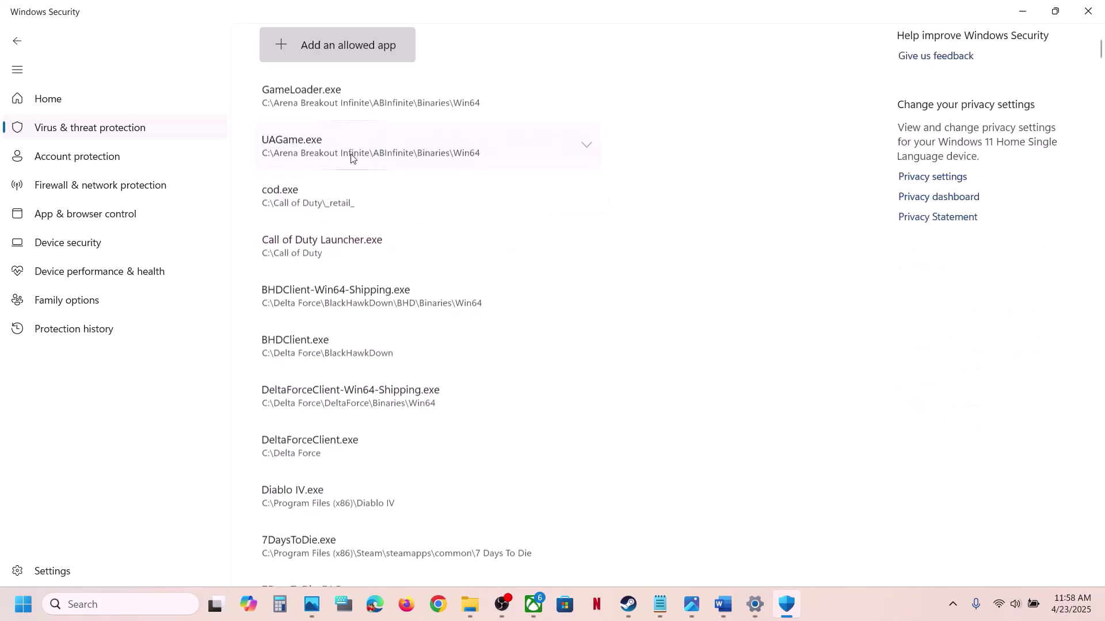
click(312, 50)
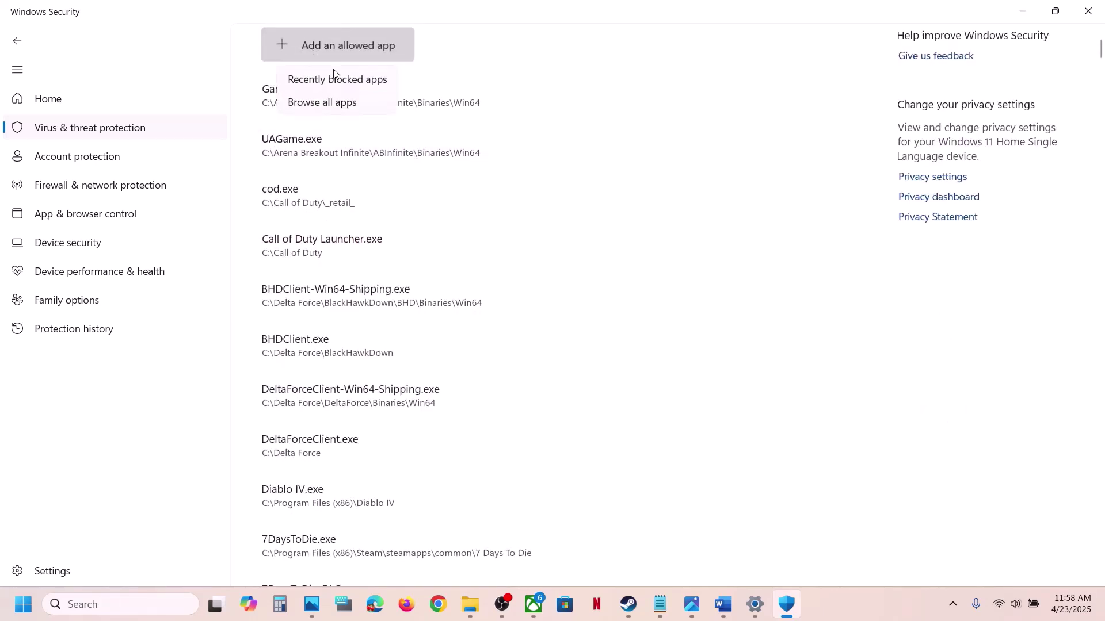
click(329, 102)
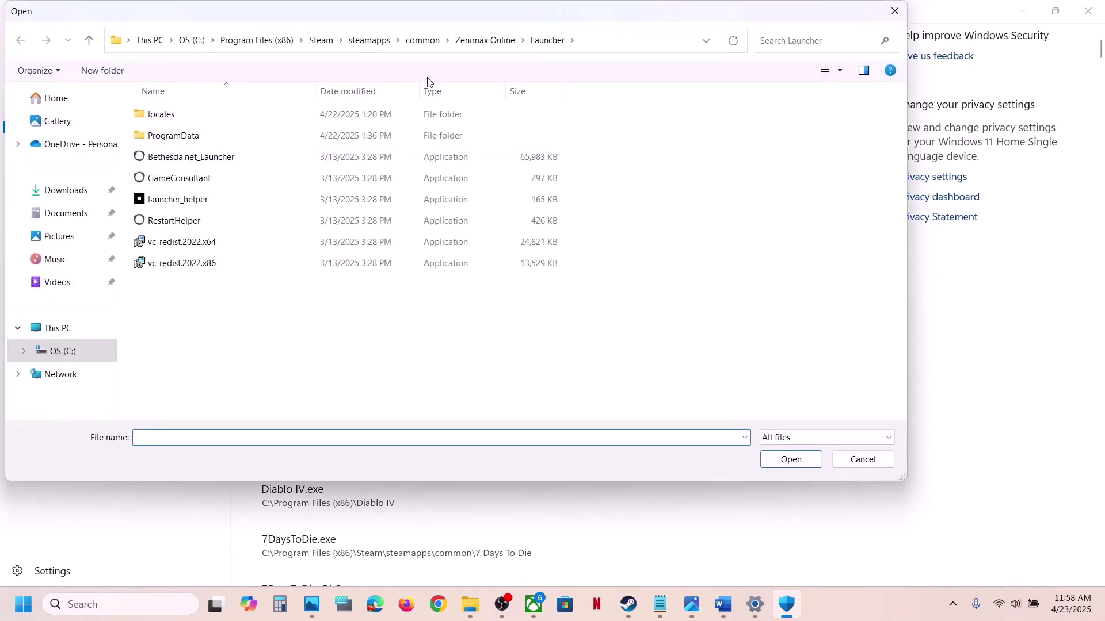
click(427, 41)
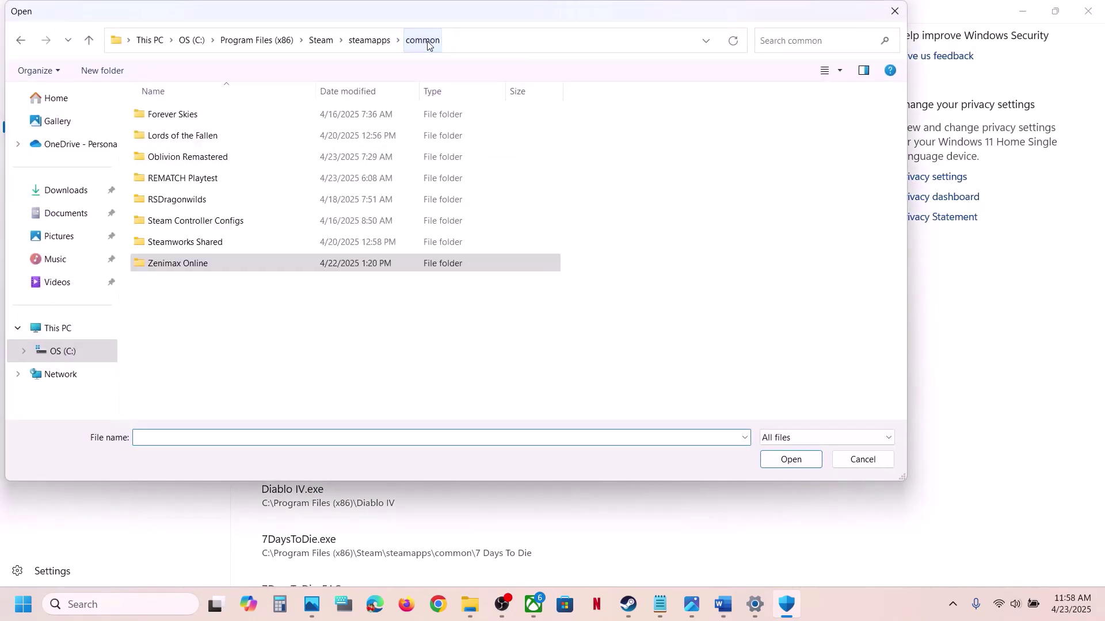
click(476, 42)
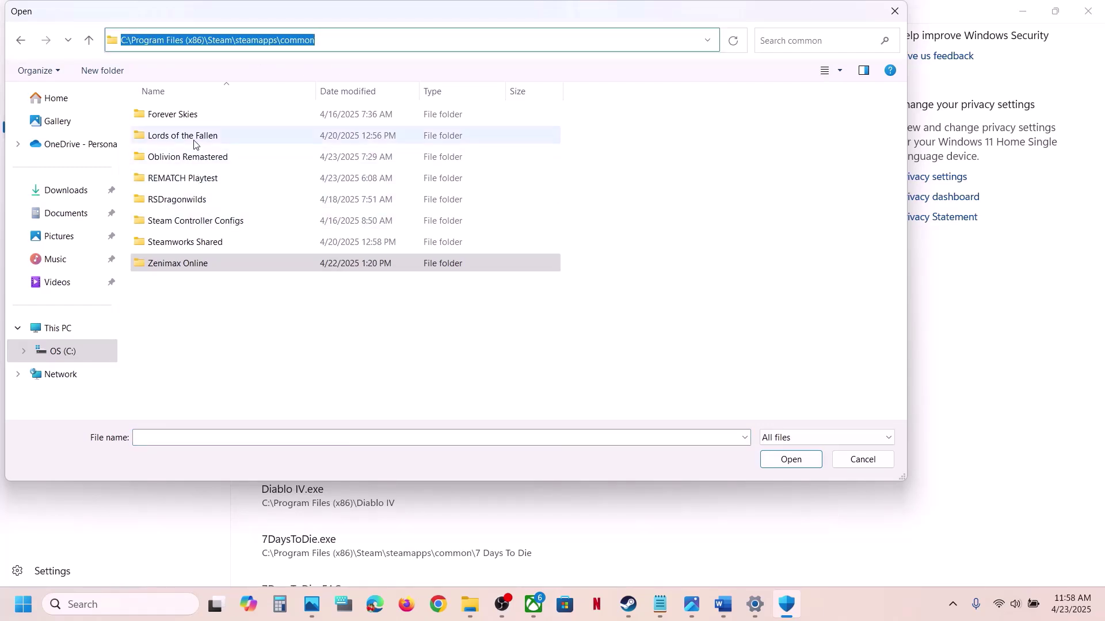
click(192, 159)
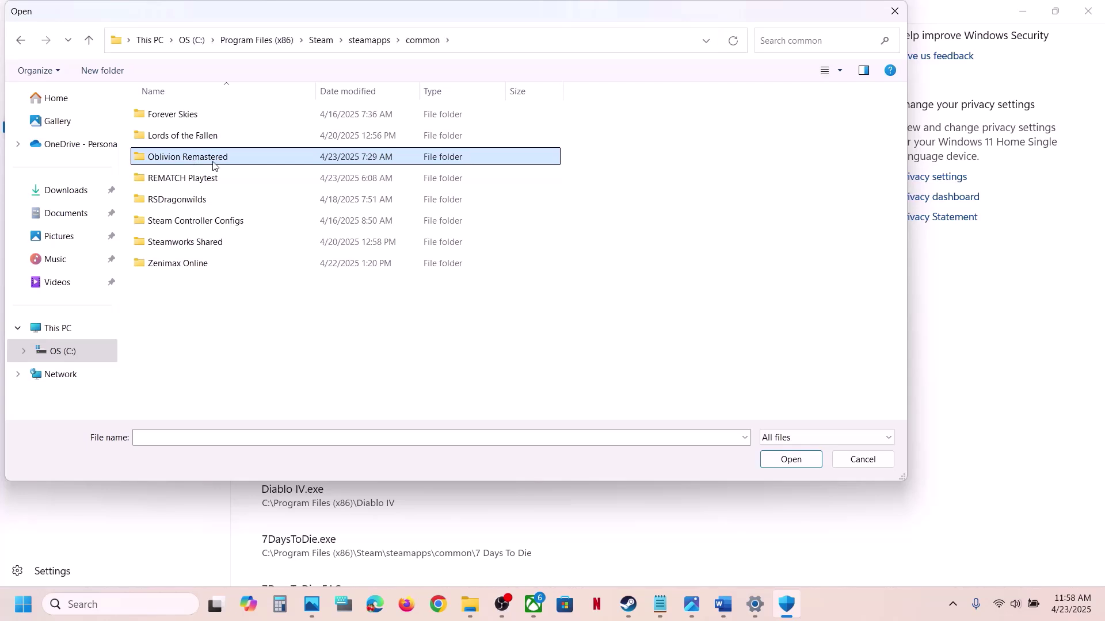
double_click(214, 163)
click(185, 153)
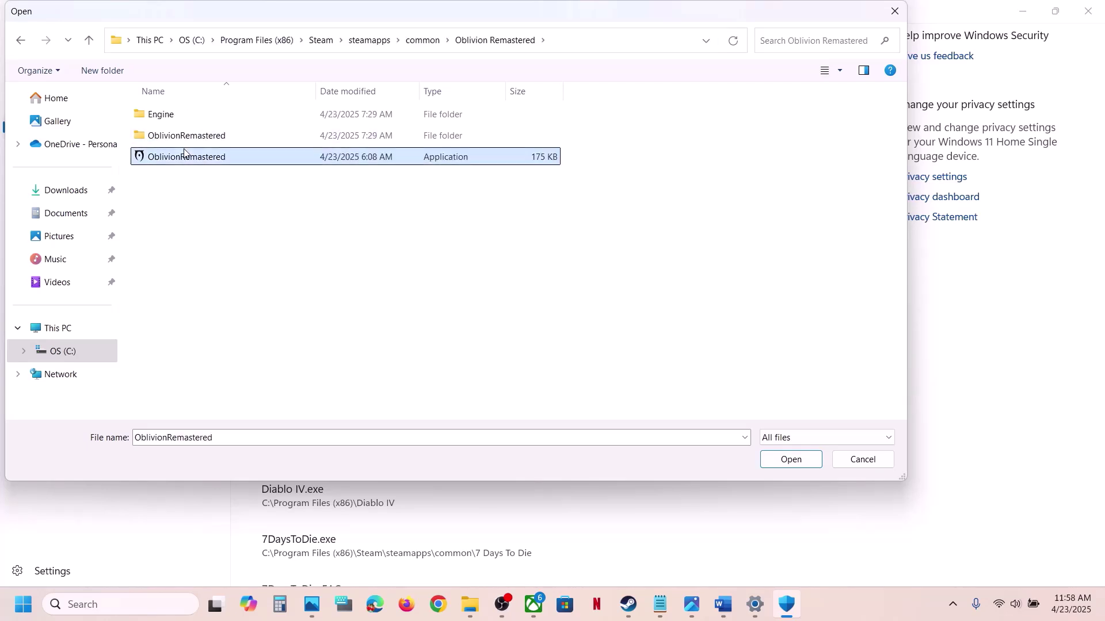
click(781, 460)
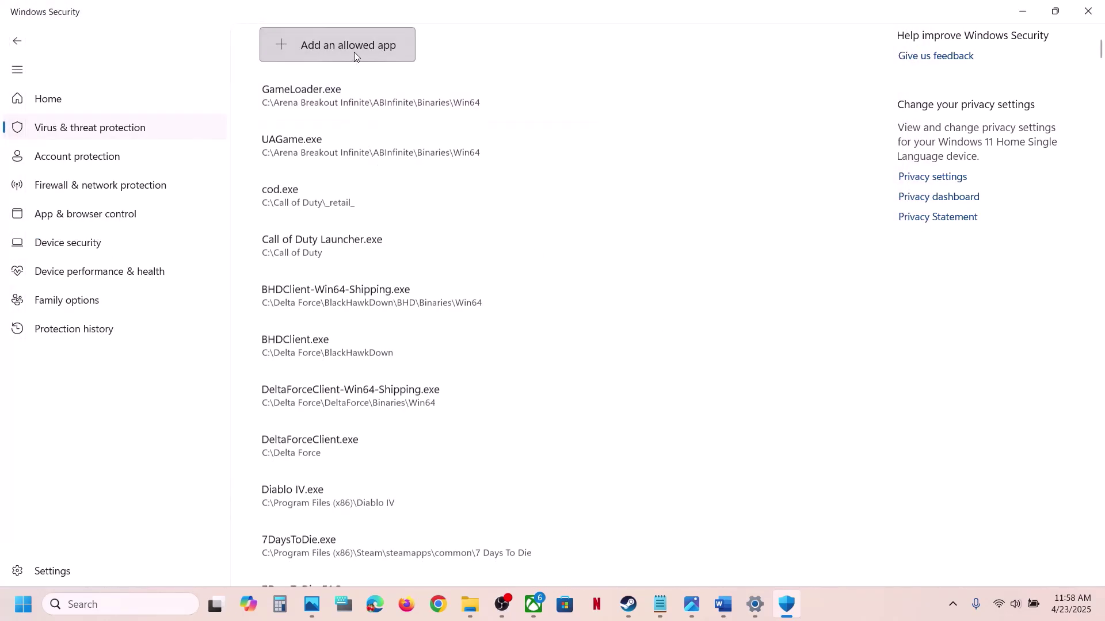
Add OblivionRemastered-Win64-Shipping from the game's OblivionRemastered\Binaries\Win64 folder as another allowed app.
click(354, 52)
click(348, 99)
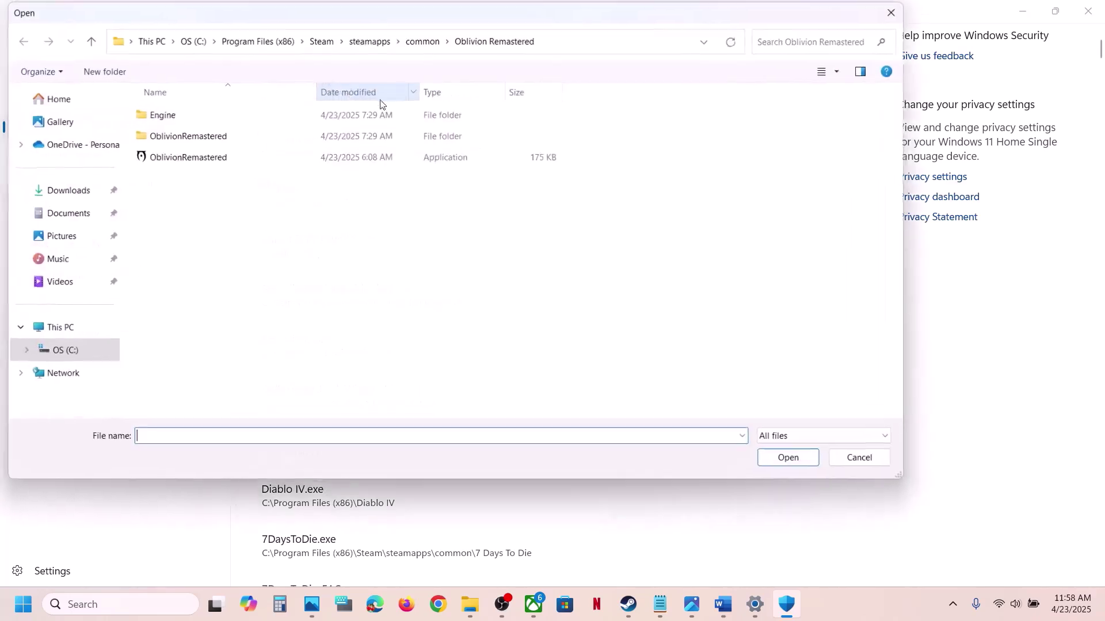
double_click(233, 138)
double_click(196, 117)
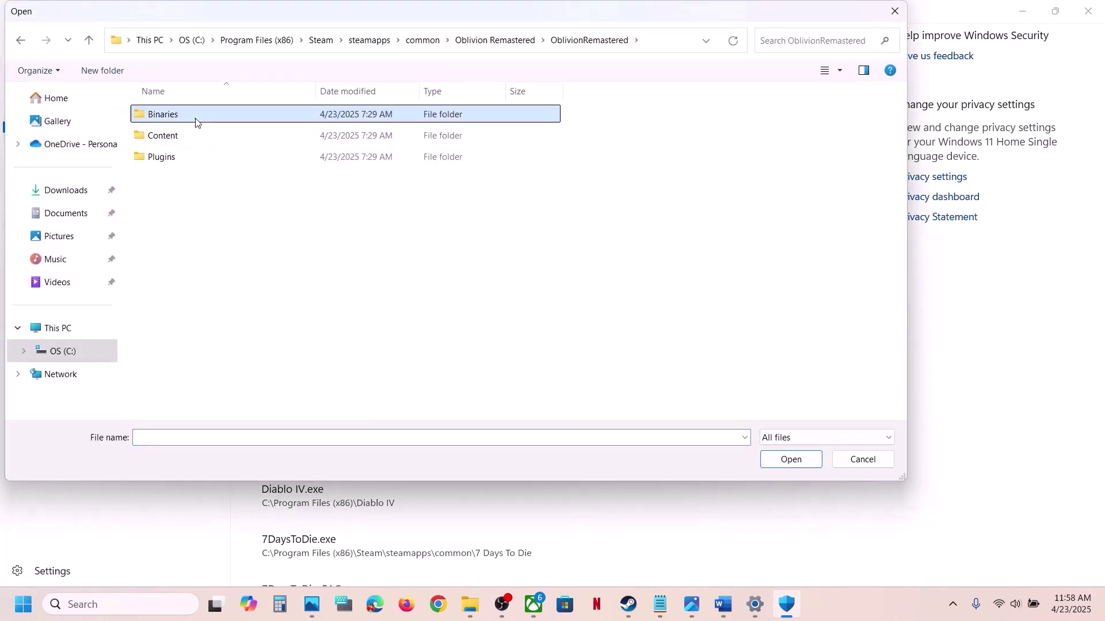
double_click(196, 118)
click(217, 137)
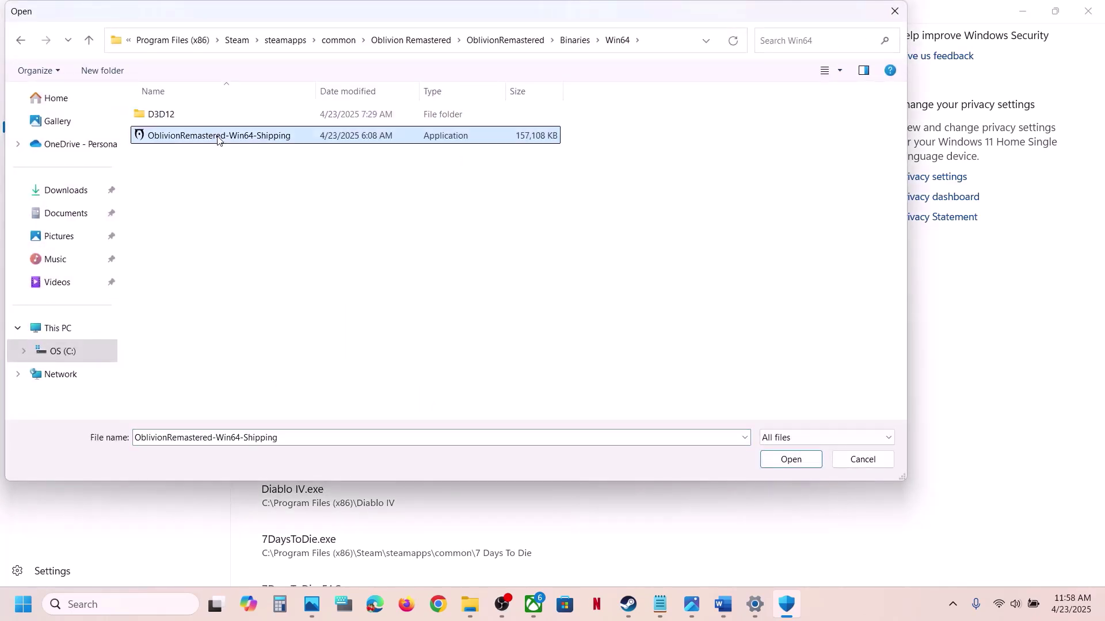
click(780, 459)
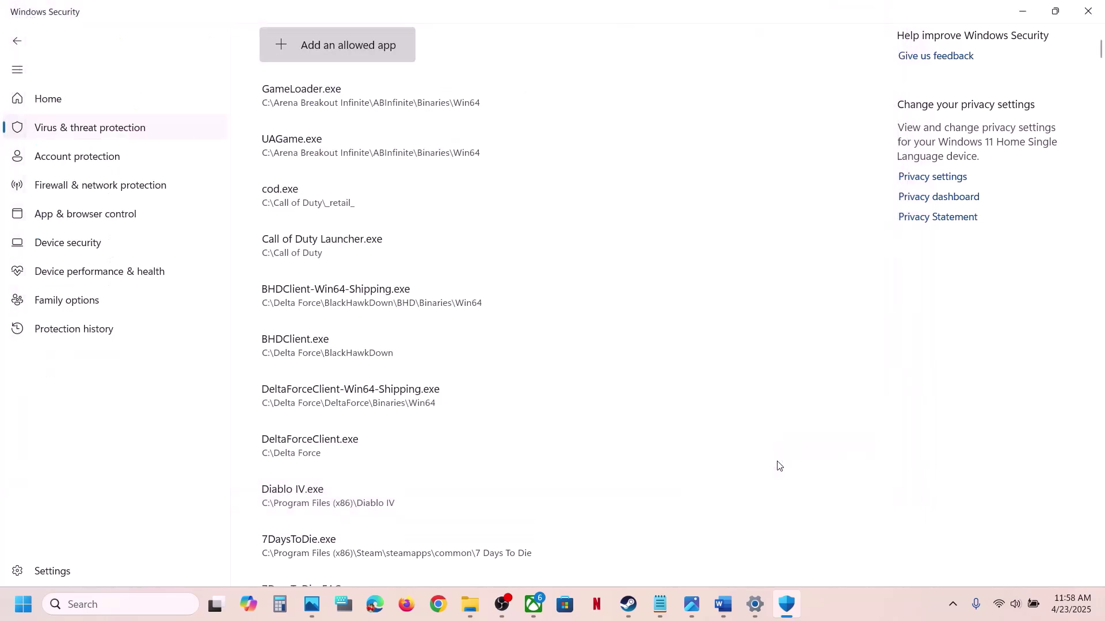
Search Windows for "control" to launch Control Panel and open its System and Security category.
click(136, 601)
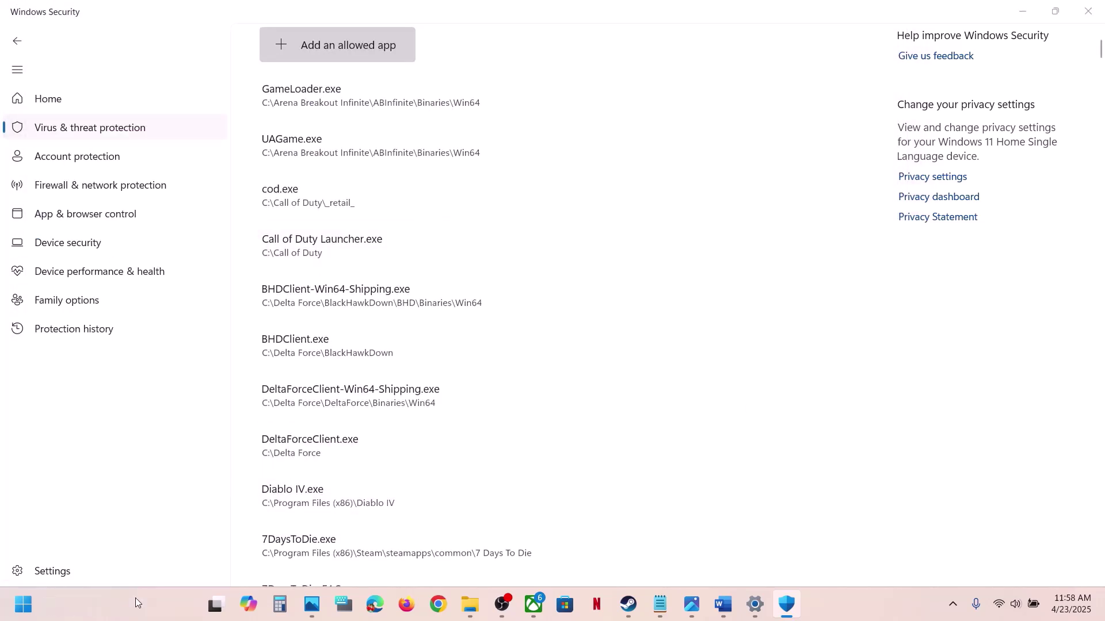
text(on)
key(BackSpace)
key(BackSpace)
text(control)
key(Return)
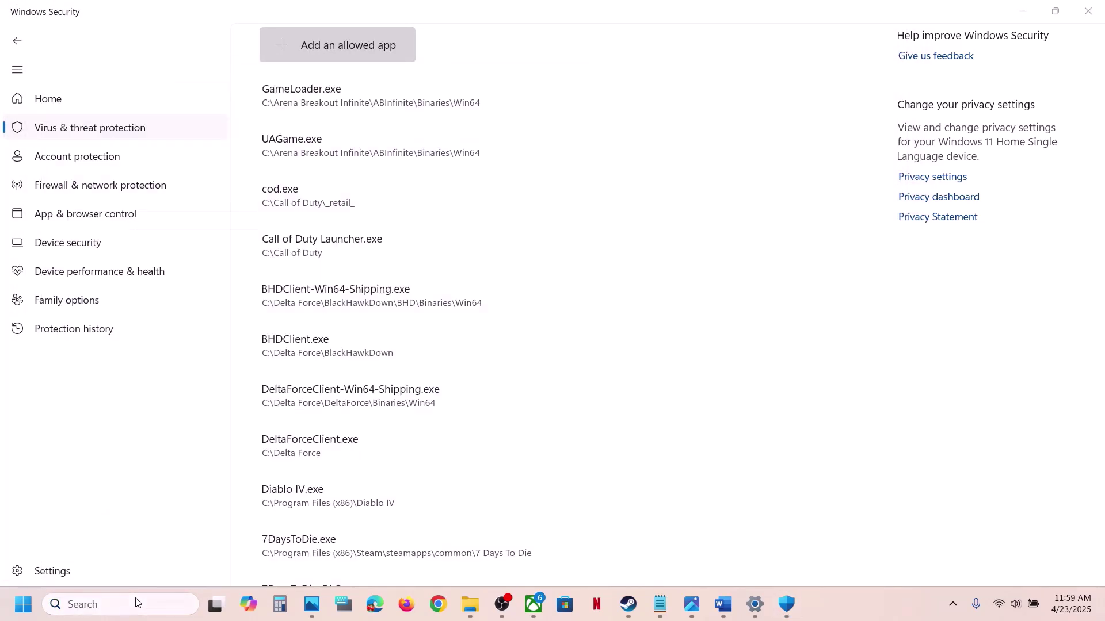
click(375, 113)
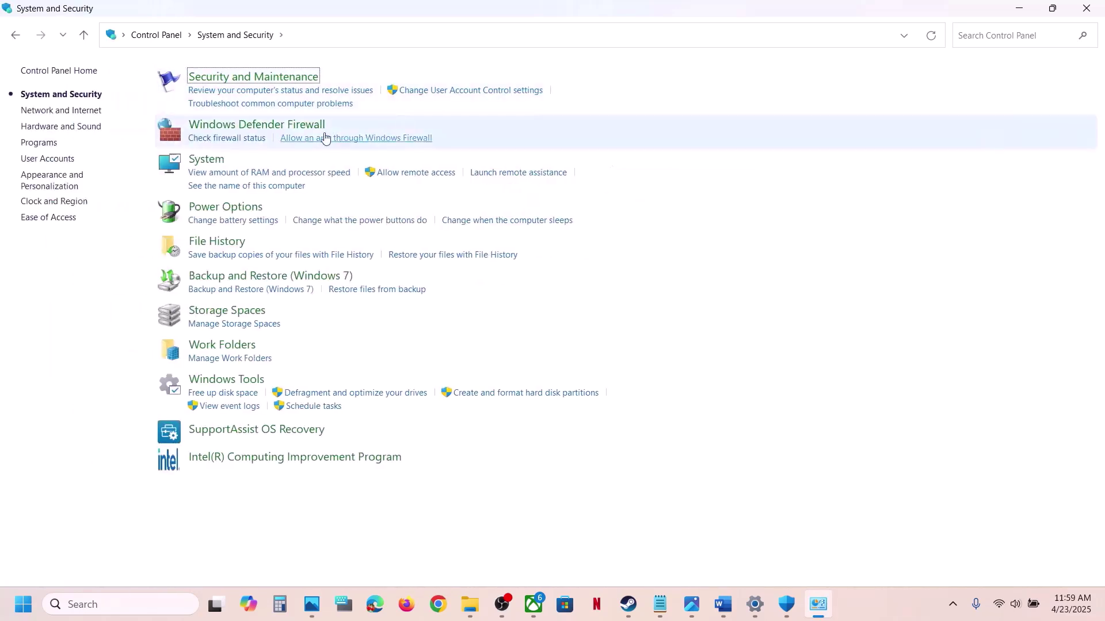
Open the list of apps allowed through Windows Defender Firewall and unlock its settings for changes.
click(282, 134)
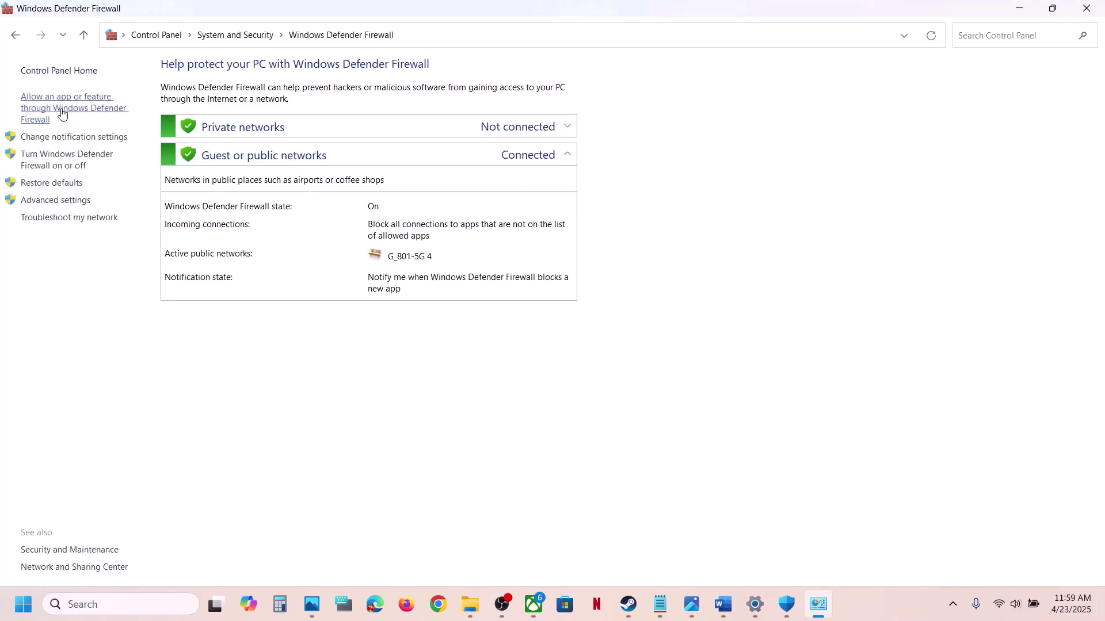
click(89, 109)
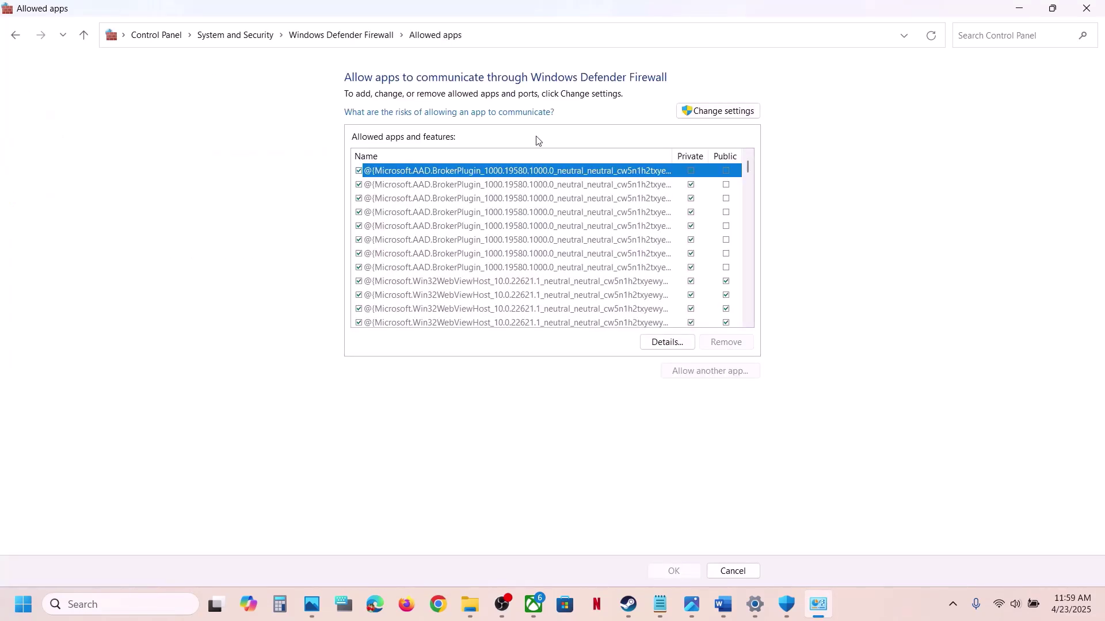
click(699, 113)
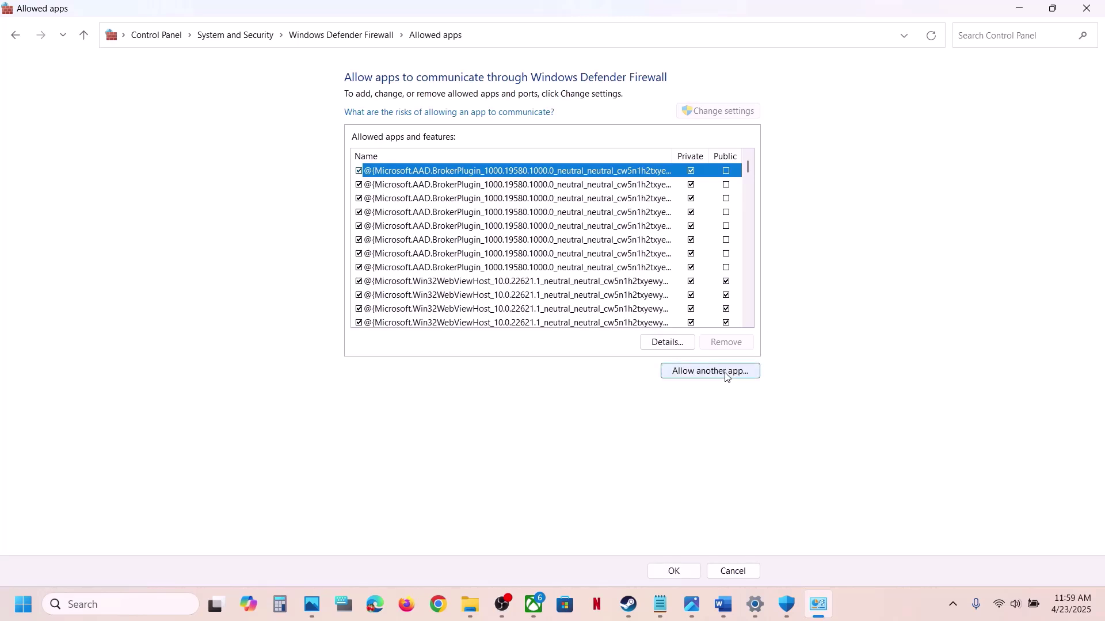
Try to add the OblivionRemastered application from steamapps\common\Oblivion Remastered to the firewall's allowed apps.
click(724, 373)
click(649, 370)
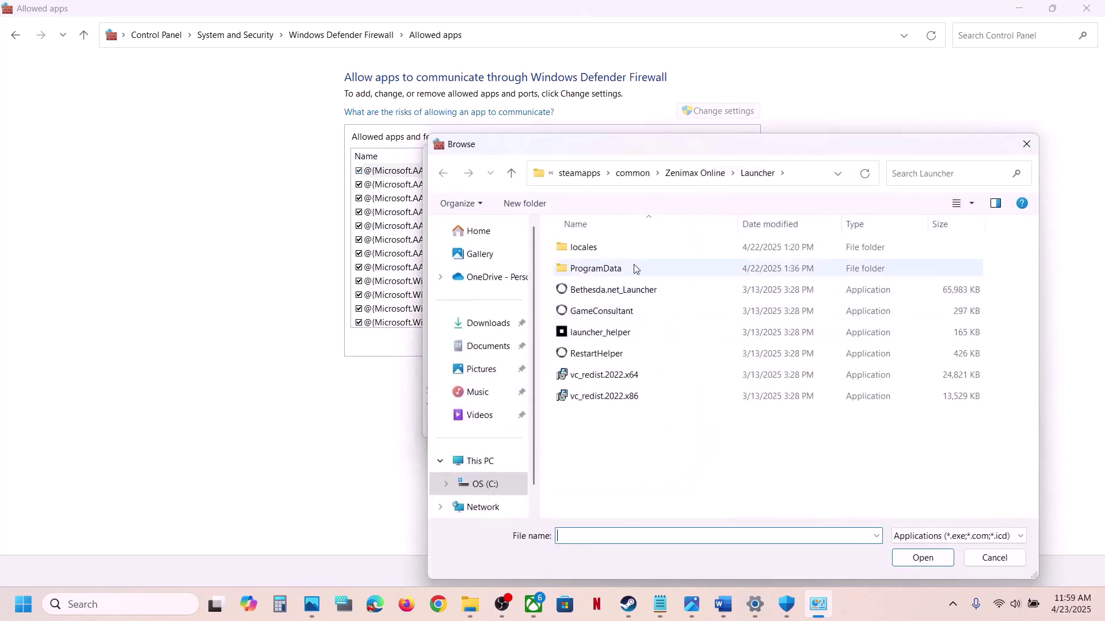
click(637, 177)
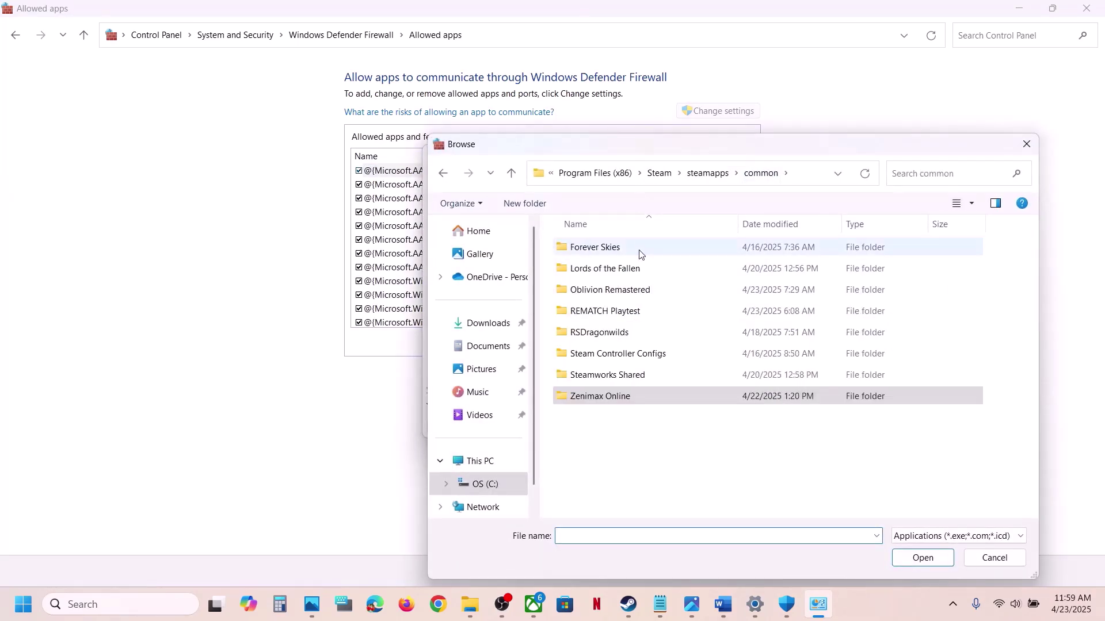
double_click(609, 289)
click(597, 295)
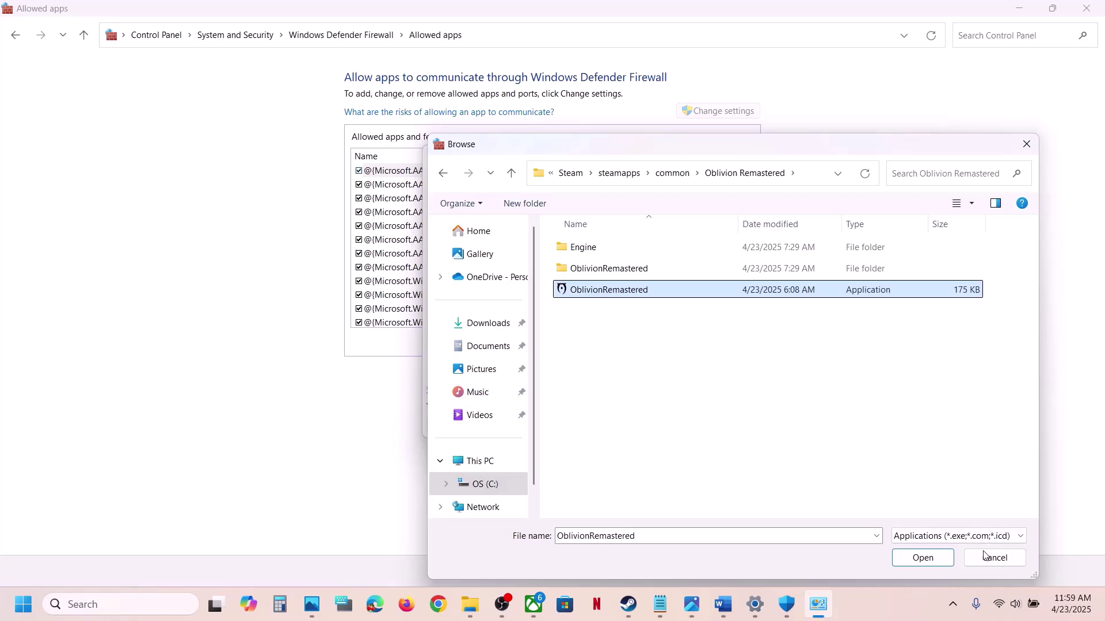
click(933, 560)
click(602, 427)
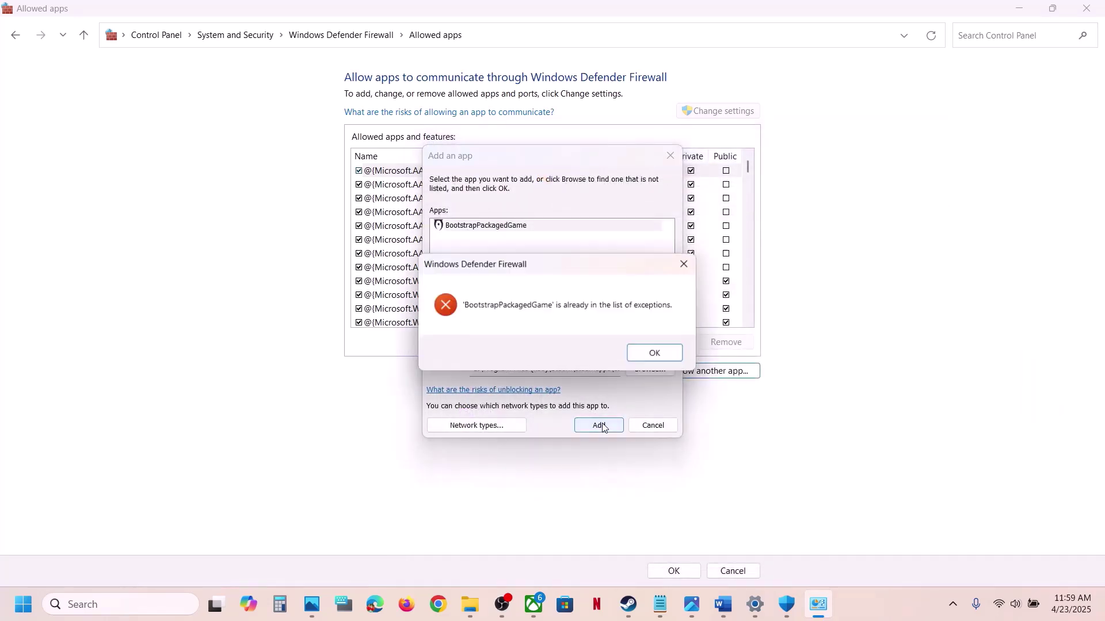
click(655, 354)
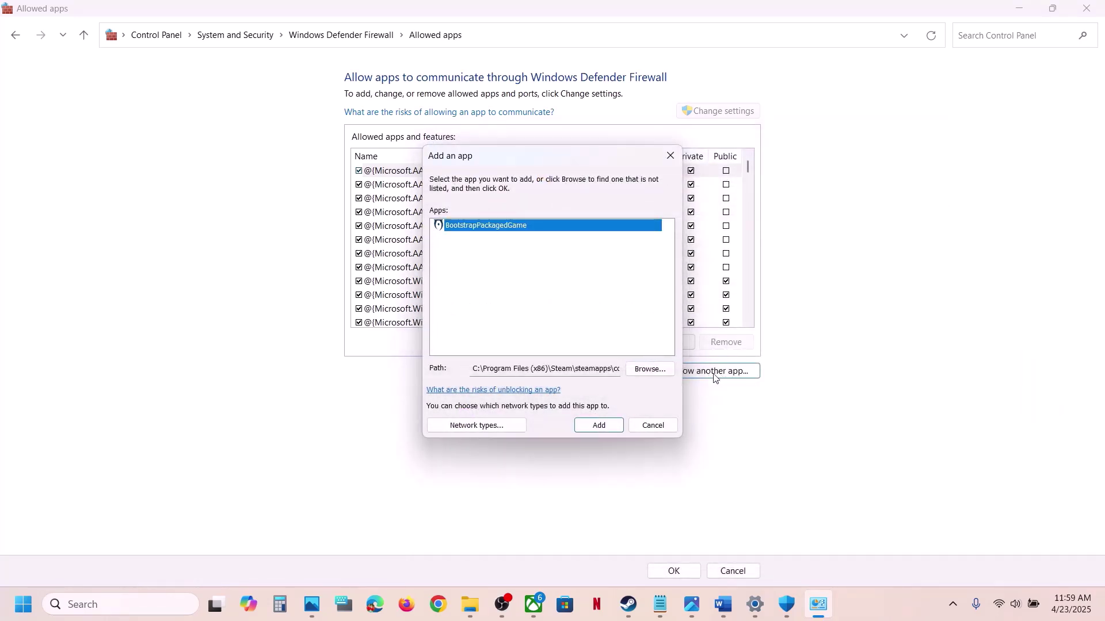
Add OblivionRemastered-Win64-Shipping from OblivionRemastered\Binaries\Win64 to the firewall's allowed apps, select the OblivionRemastered entry, and close the open settings windows.
click(649, 369)
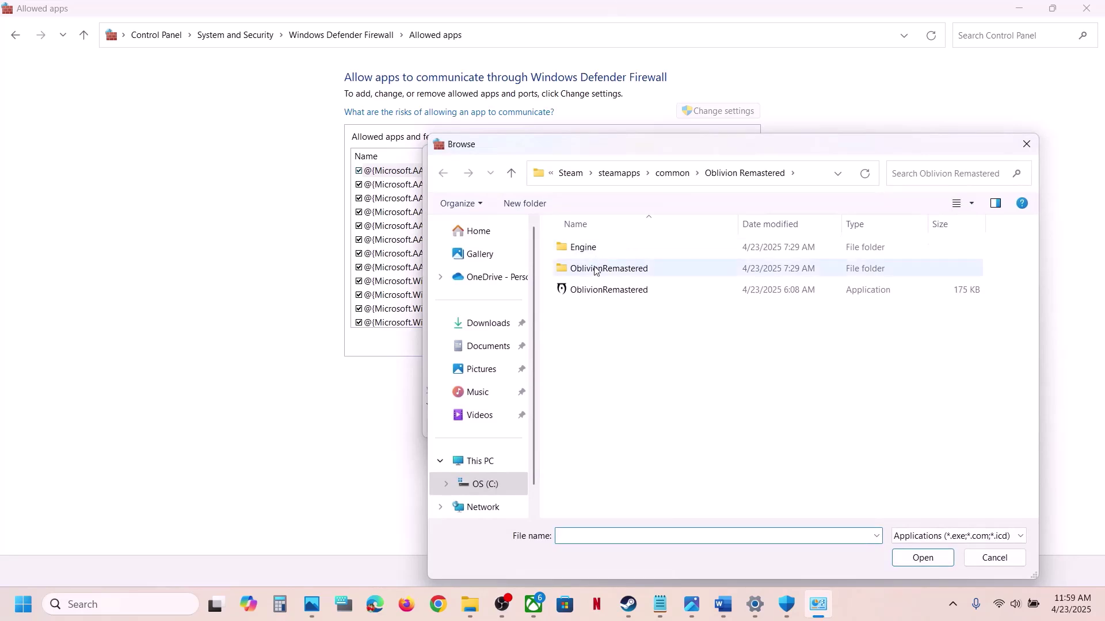
double_click(590, 247)
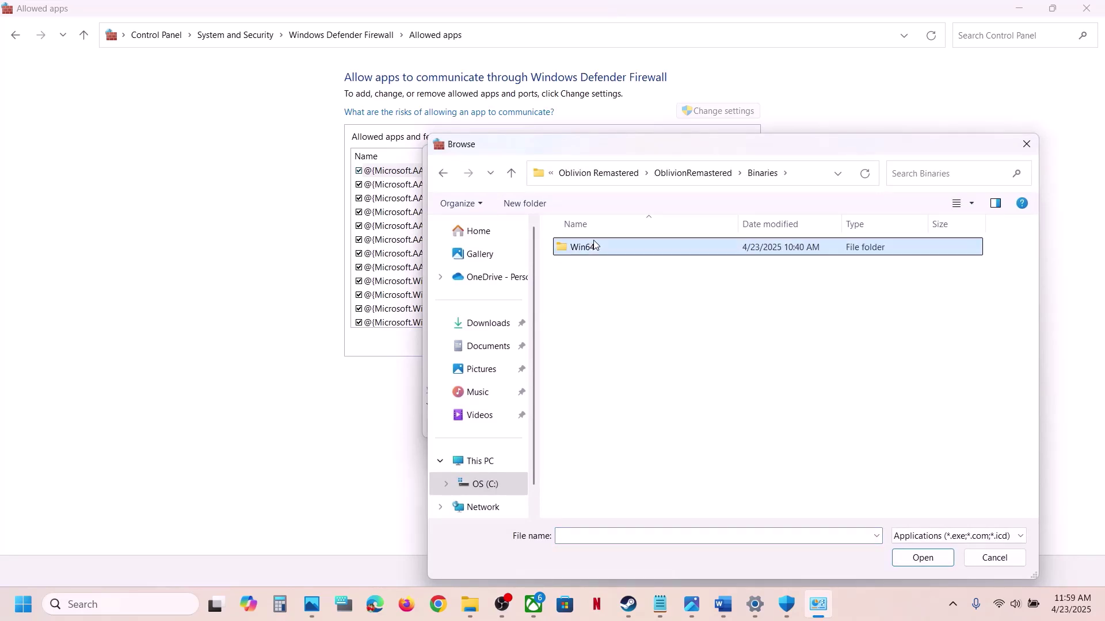
double_click(598, 247)
click(615, 268)
click(921, 558)
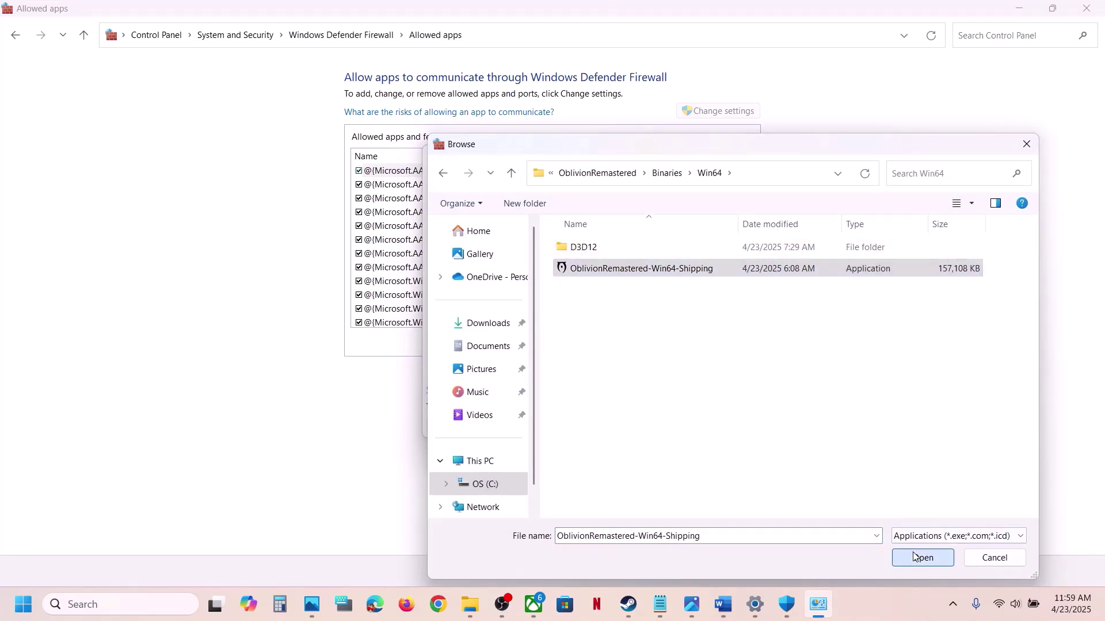
click(594, 426)
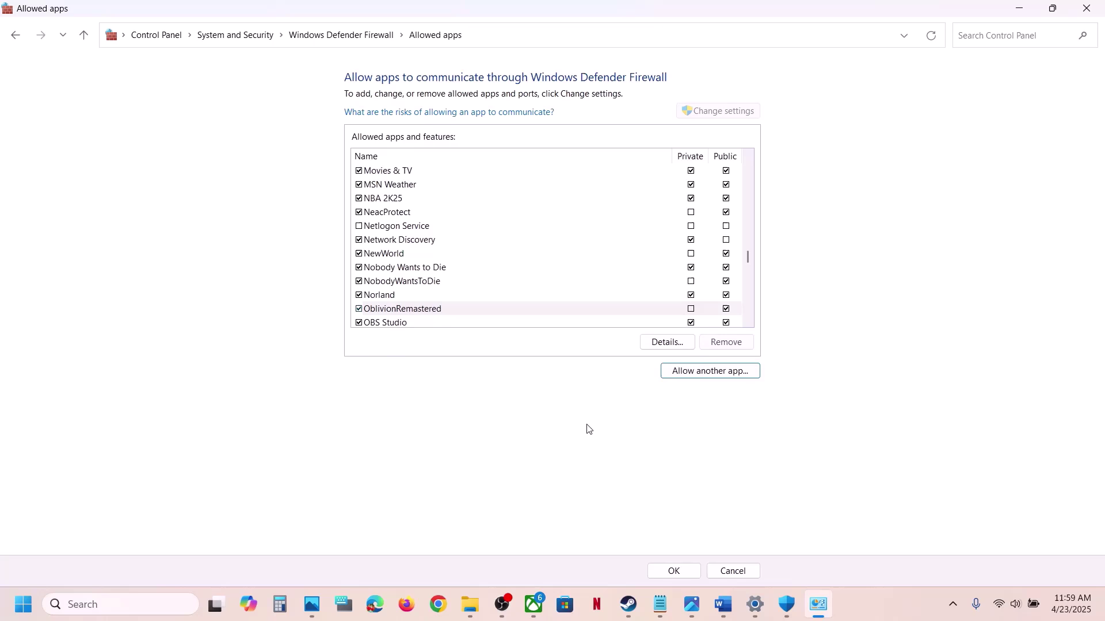
click(383, 312)
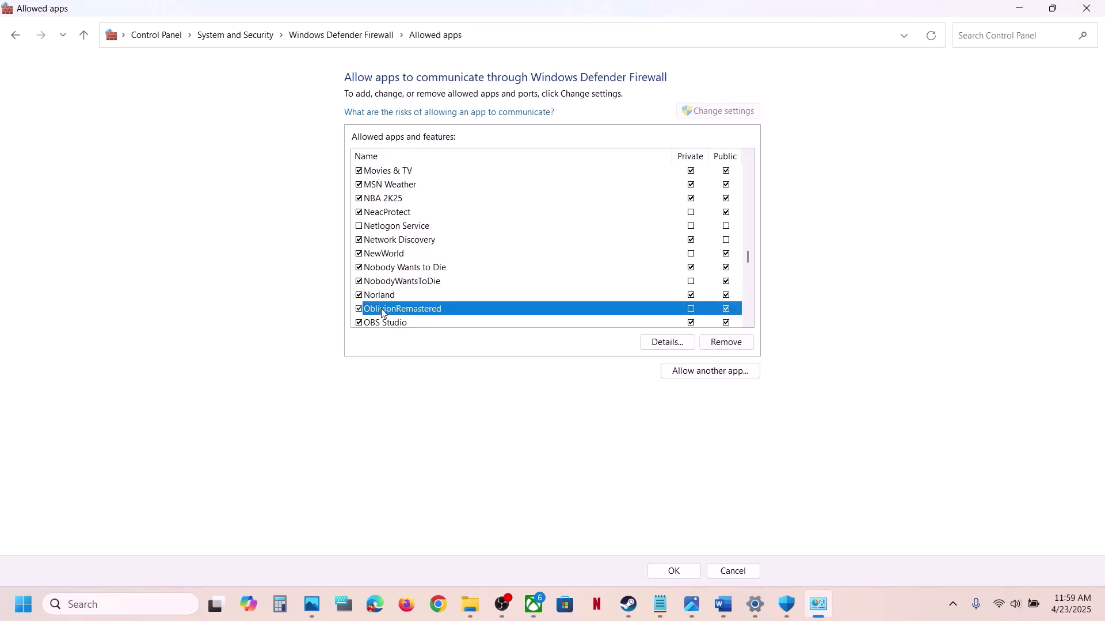
click(1087, 8)
click(1092, 10)
click(1092, 10)
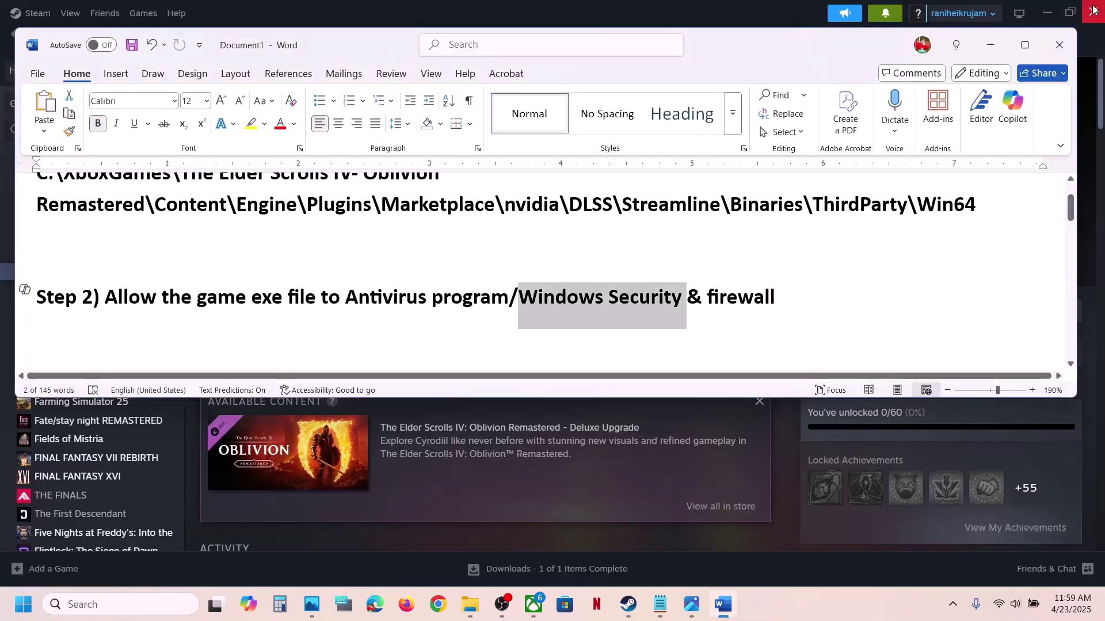
Check Step 3 on Windows power plans in the Word document, then open Power Options under Control Panel's Hardware and Sound.
scroll(200, 283, down, 3)
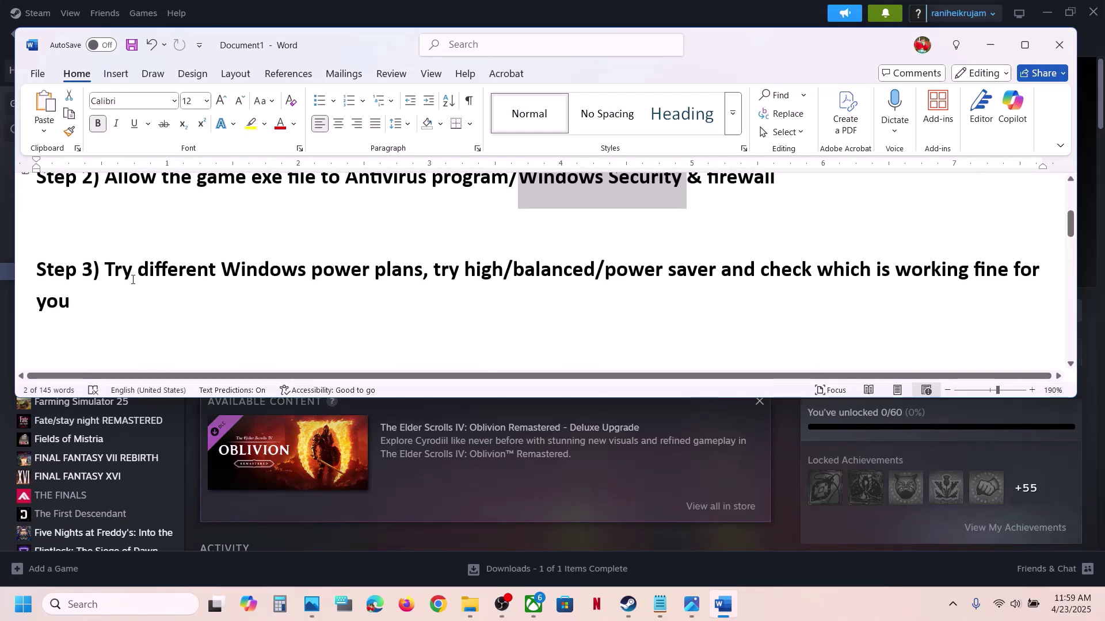
drag(135, 280, 434, 260)
click(433, 262)
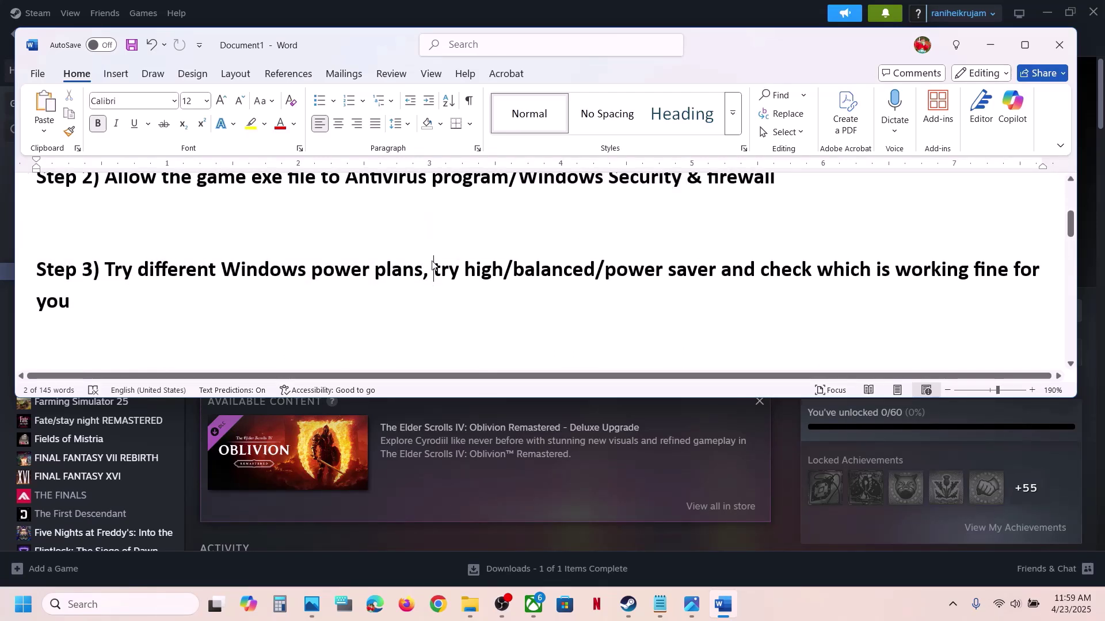
click(88, 603)
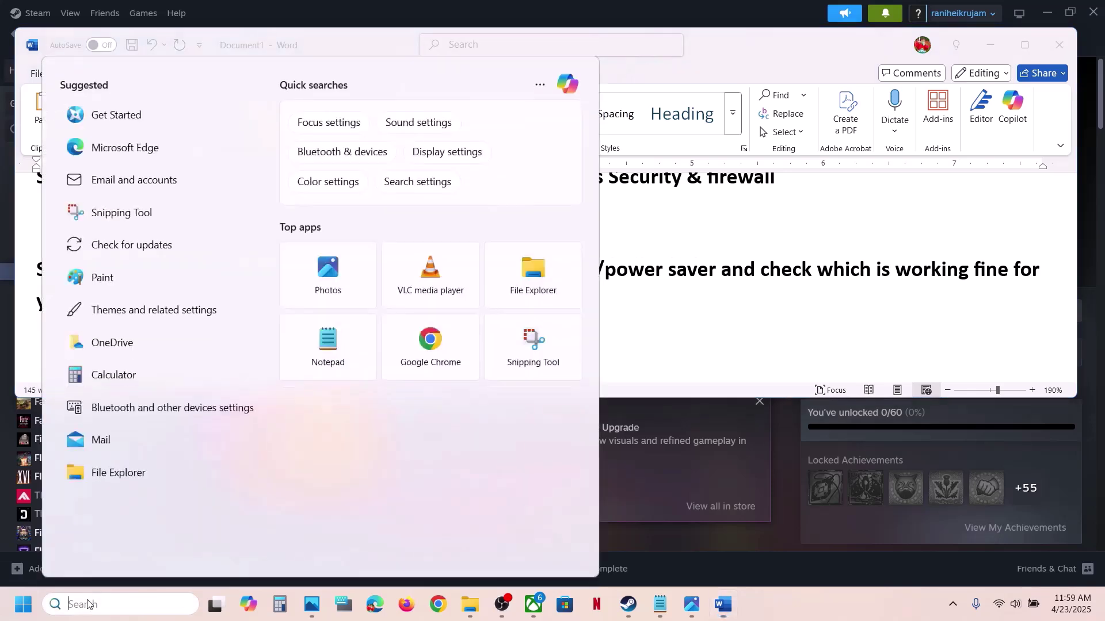
text(control)
key(Return)
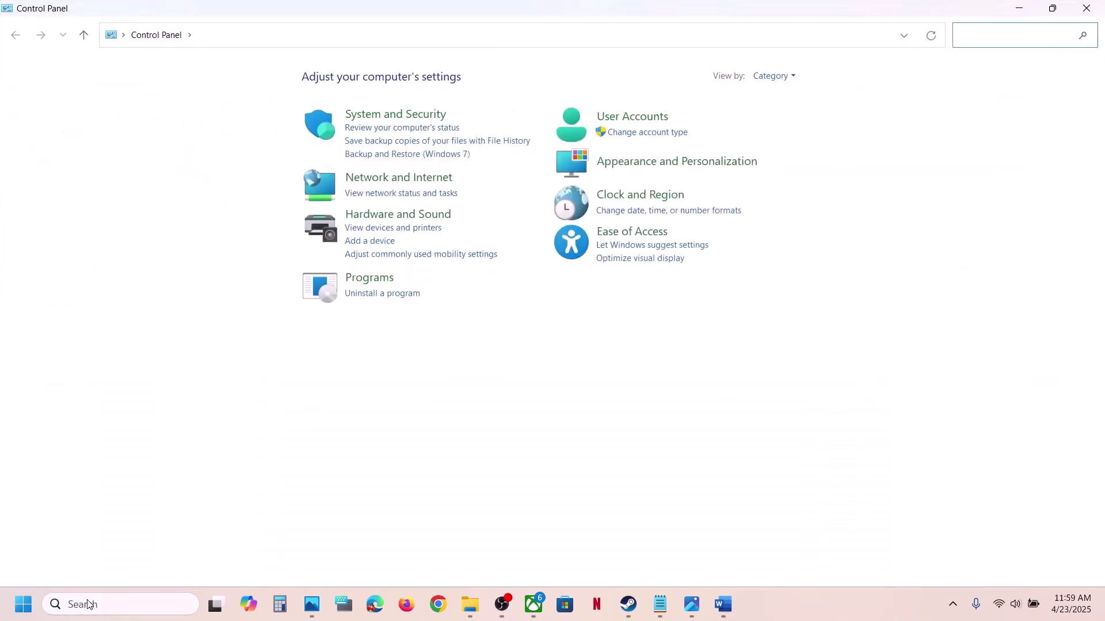
click(420, 215)
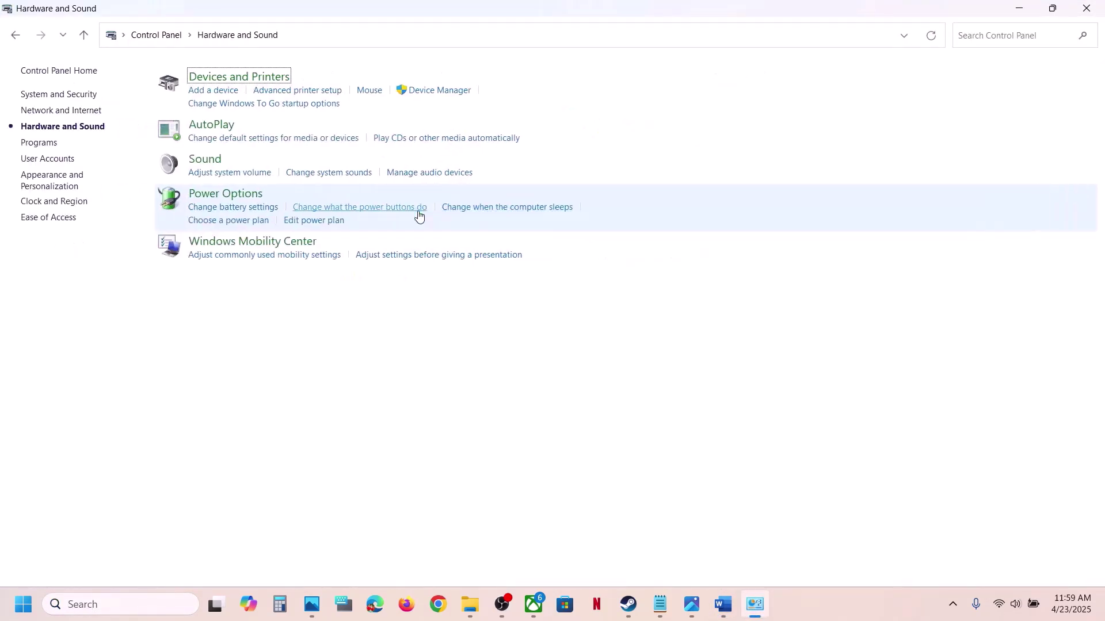
click(231, 198)
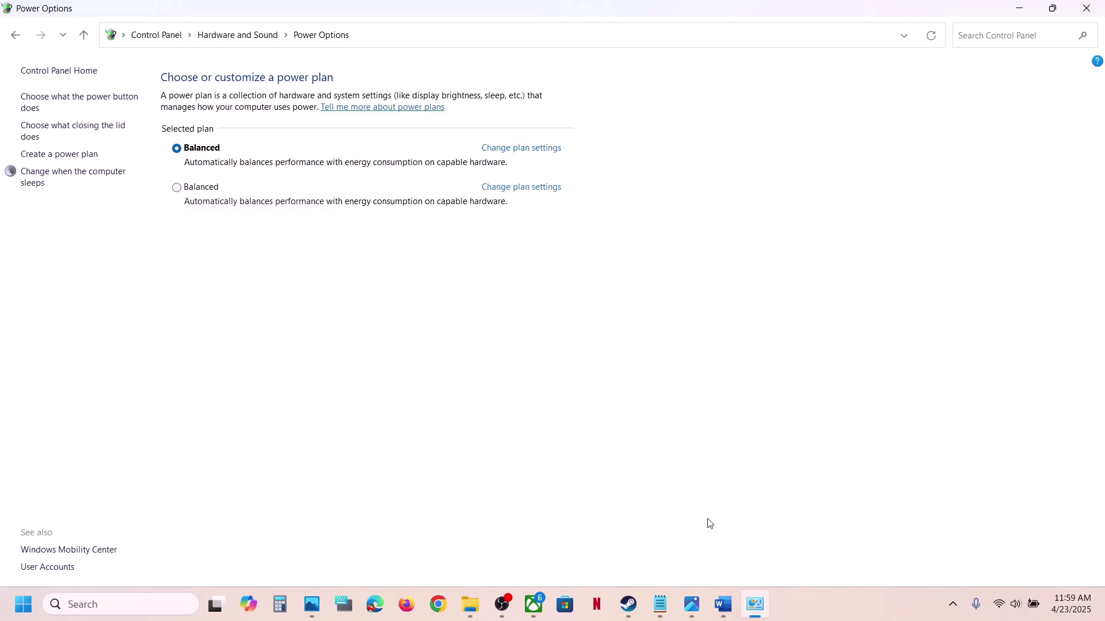
View the Power Saver.jpg example of the available power plans, then close the image and Power Options.
click(693, 606)
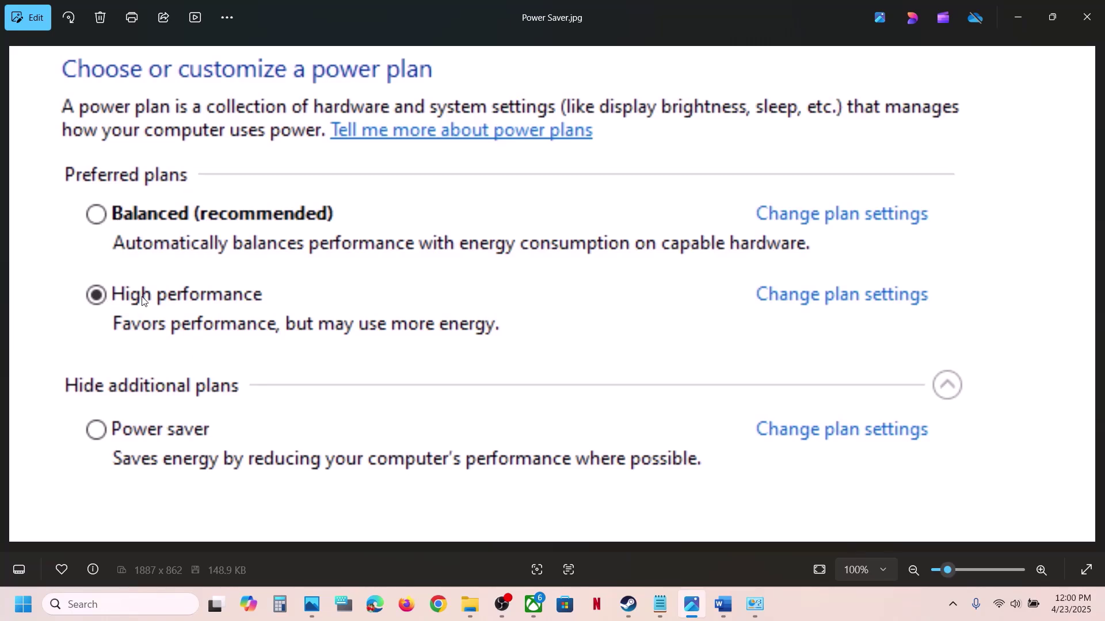
click(1086, 17)
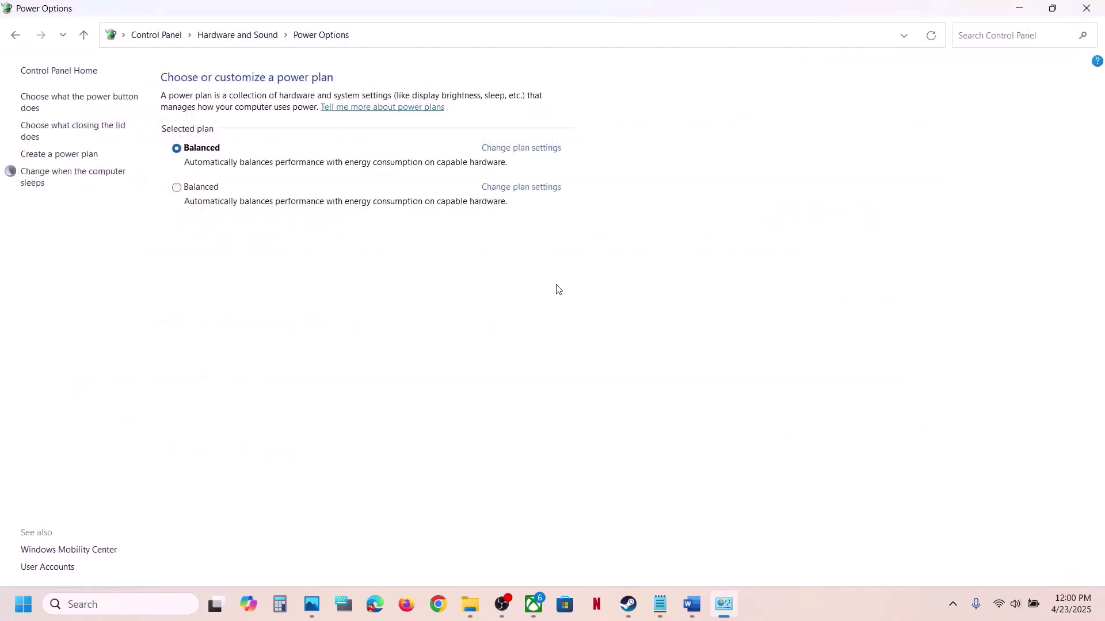
click(1085, 8)
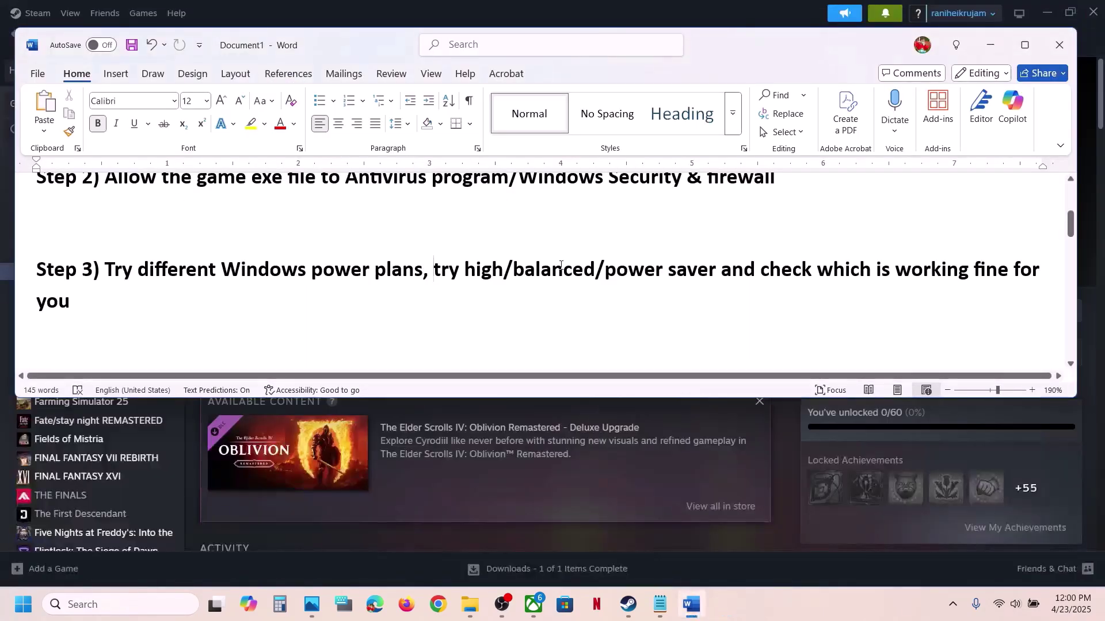
Highlight "Intel Extreme Tuning Utility" in Step 4 and examine the example image of the 55x performance core ratio.
scroll(459, 321, down, 4)
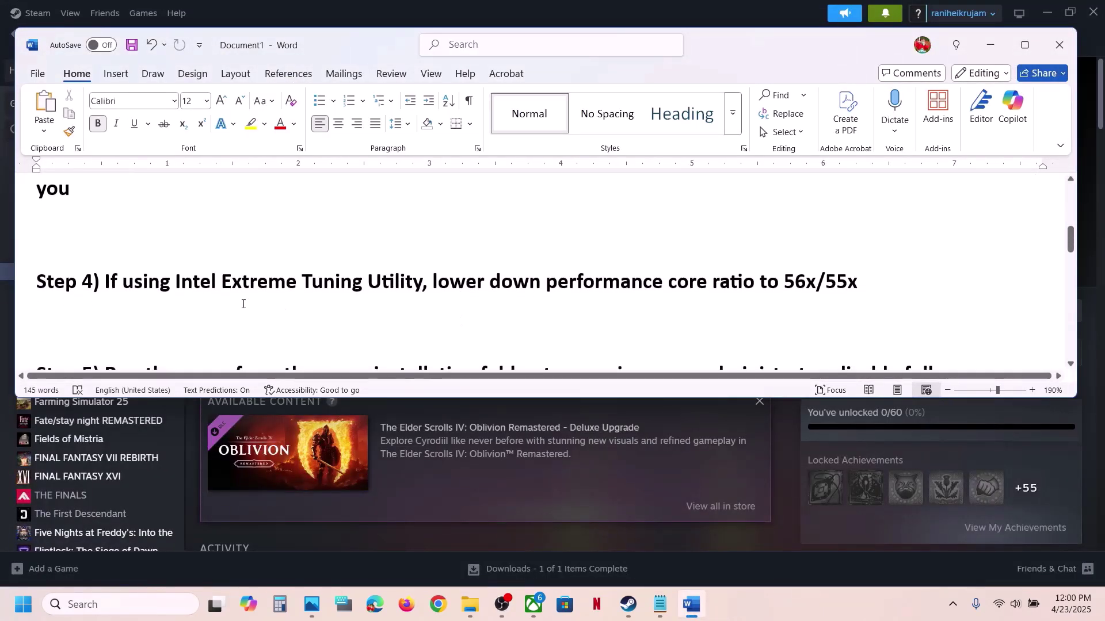
drag(176, 285, 396, 284)
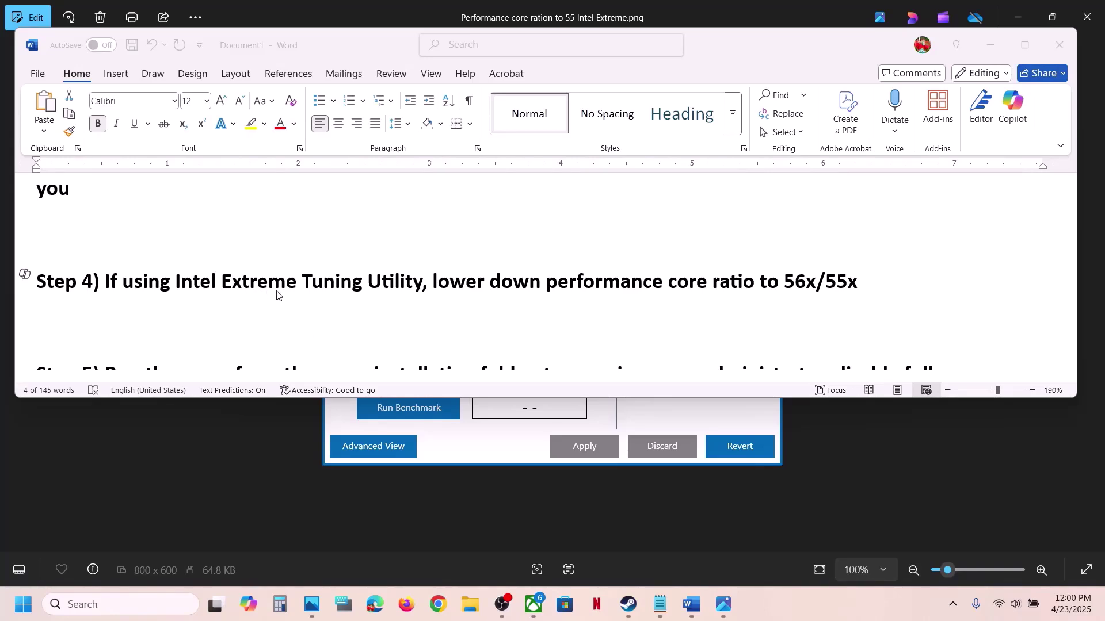
click(989, 44)
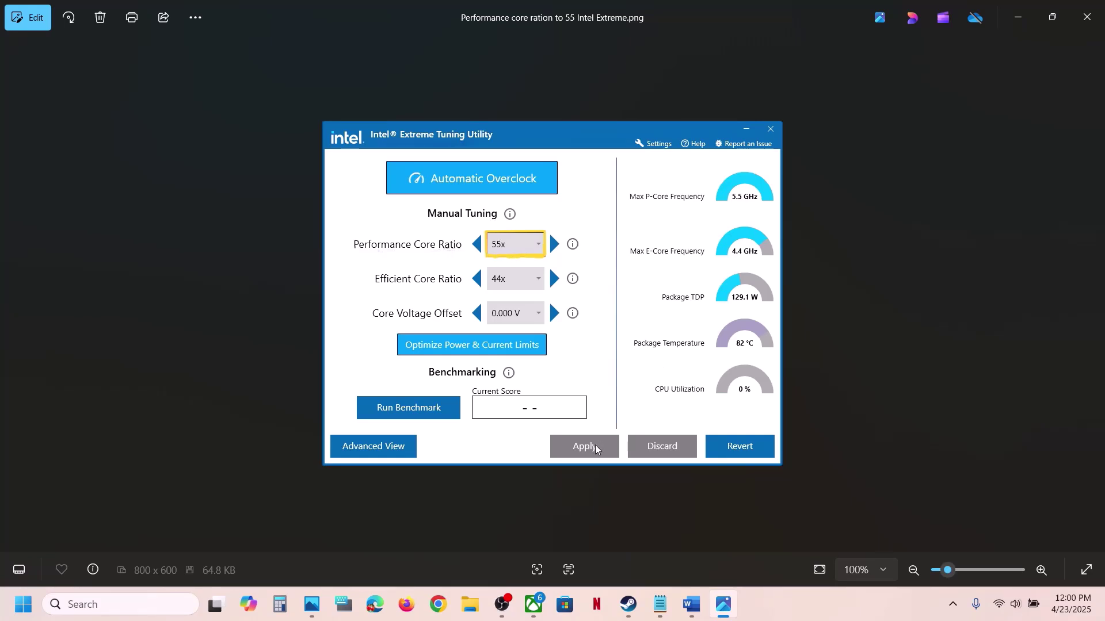
Return to the Word document and highlight "Run the game from the game installation folder" in Step 5.
click(629, 606)
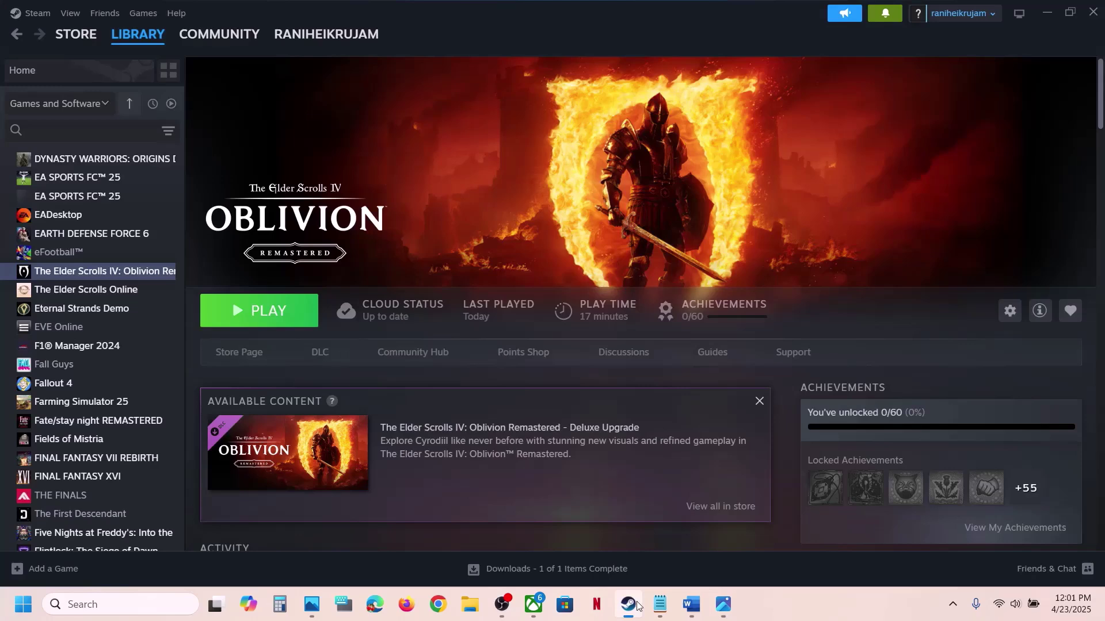
click(691, 604)
scroll(518, 343, down, 2)
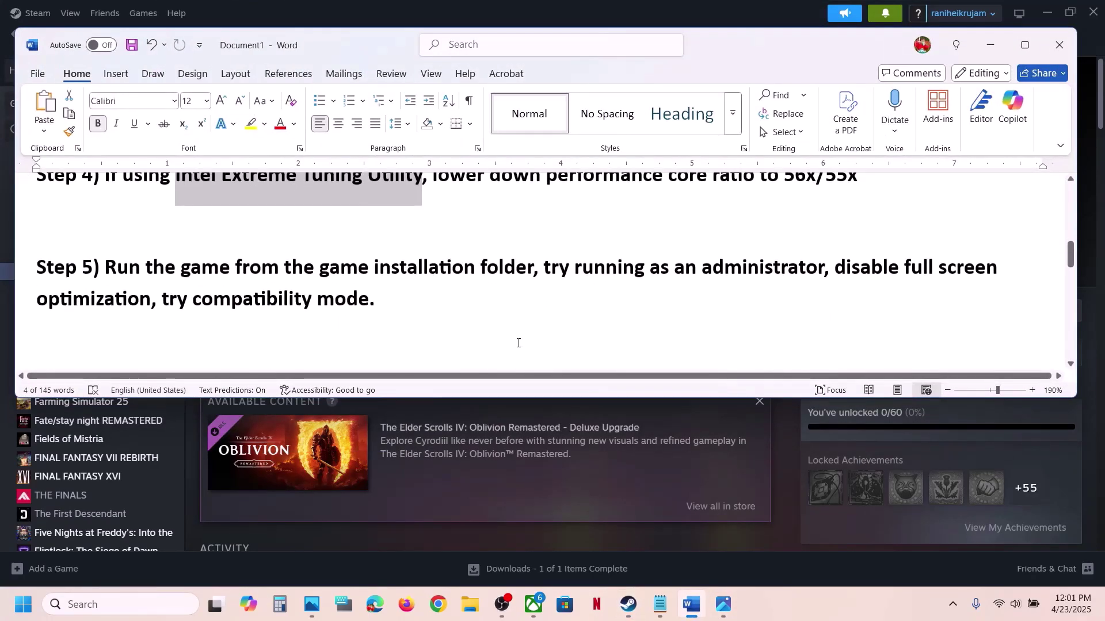
shift+click(532, 269)
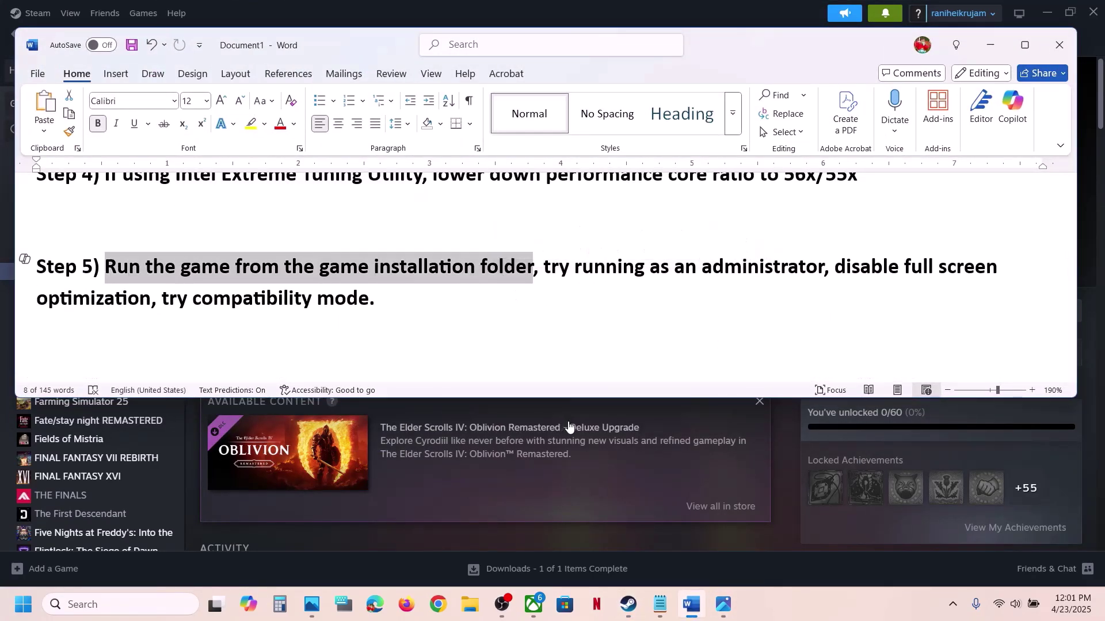
Switch to Steam, browse the local files of The Elder Scrolls IV: Oblivion Remastered, and select the OblivionRemastered application.
click(583, 538)
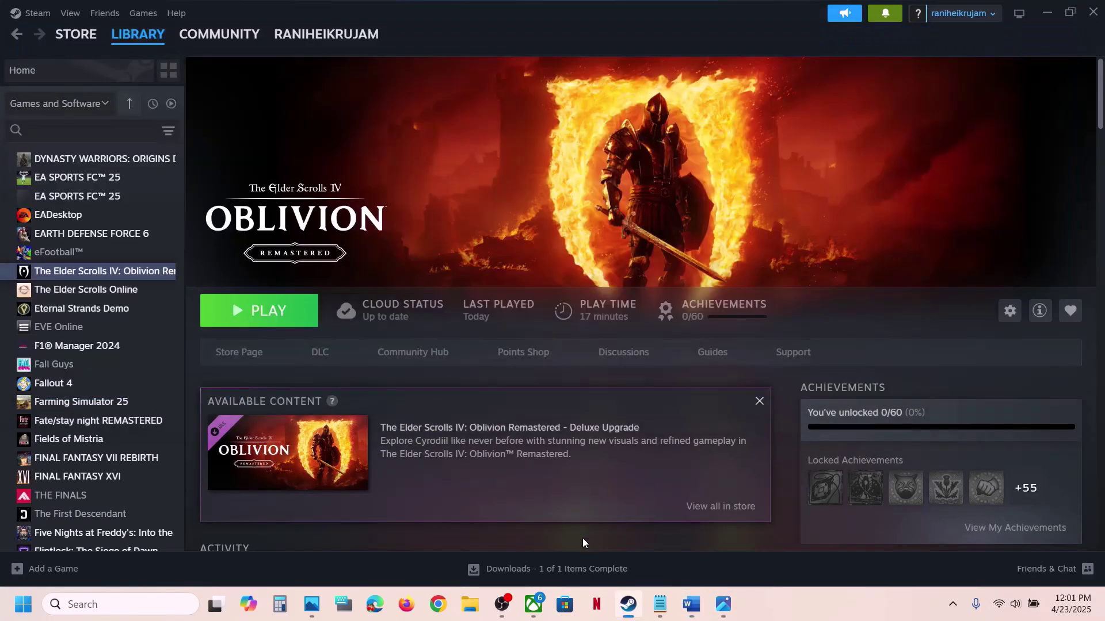
right_click(124, 271)
mouse_move(173, 358)
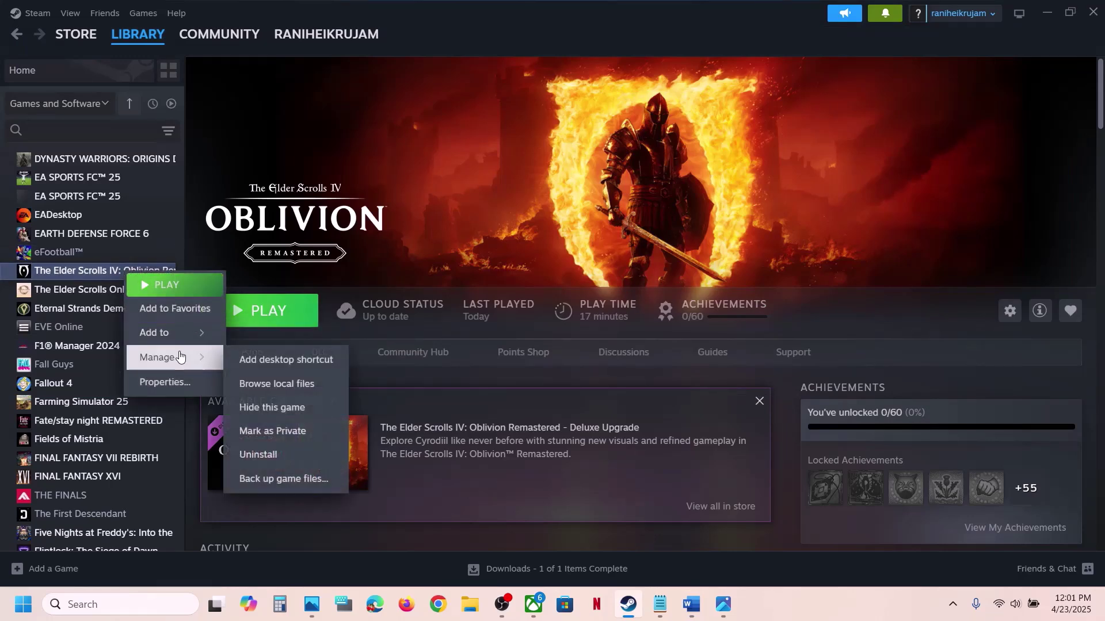
click(292, 384)
click(214, 181)
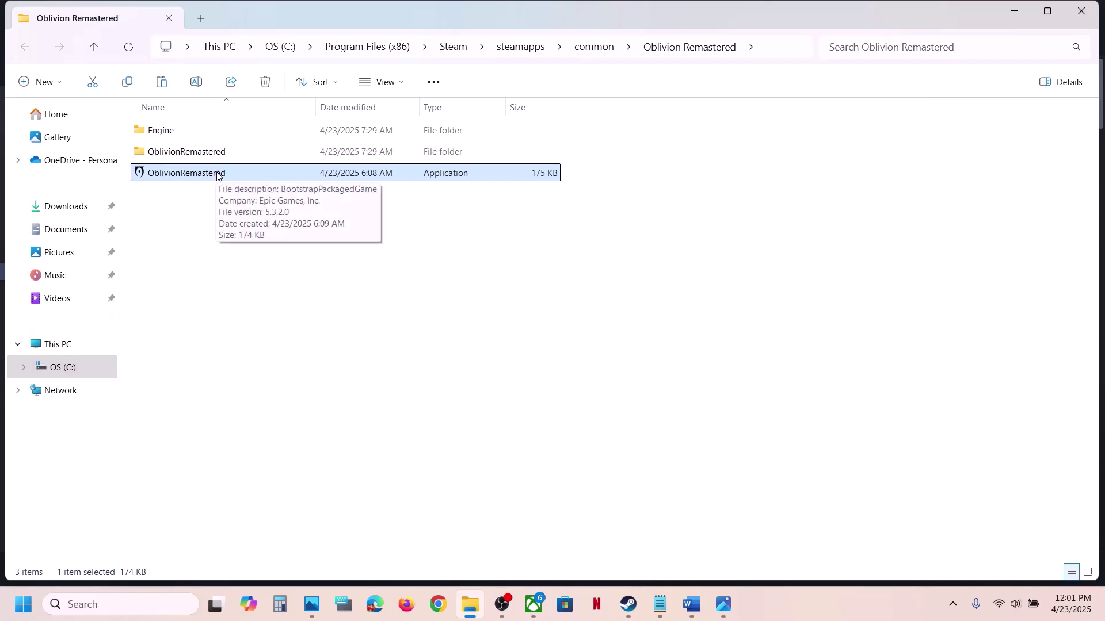
Open the game's OblivionRemastered\Binaries\Win64 folder and select the OblivionRemastered-Win64-Shipping application.
click(191, 157)
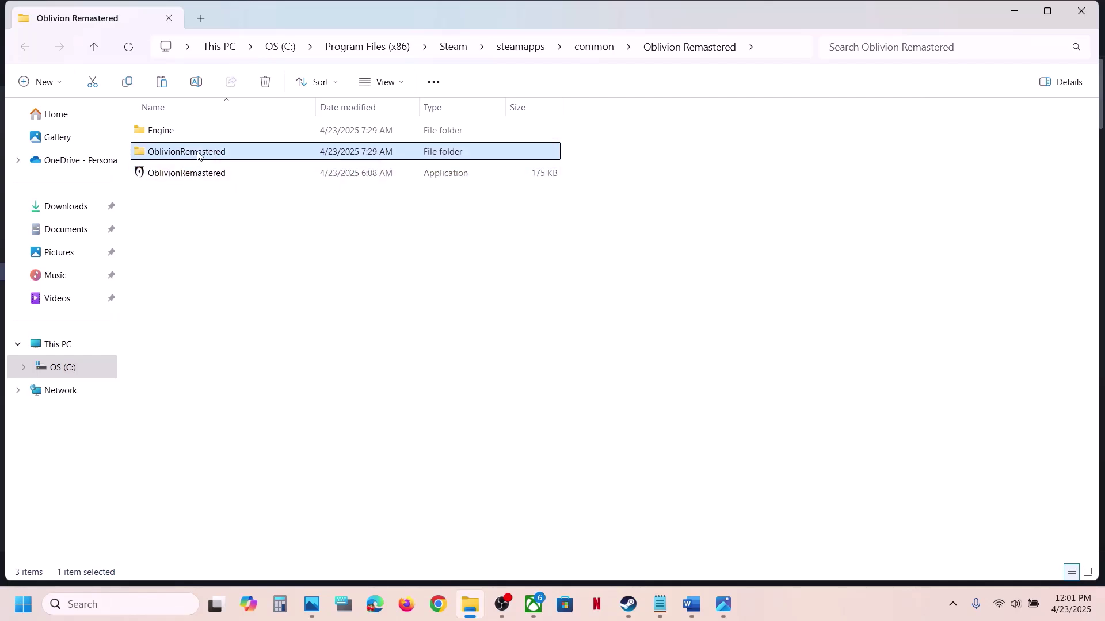
double_click(197, 156)
double_click(170, 133)
click(170, 135)
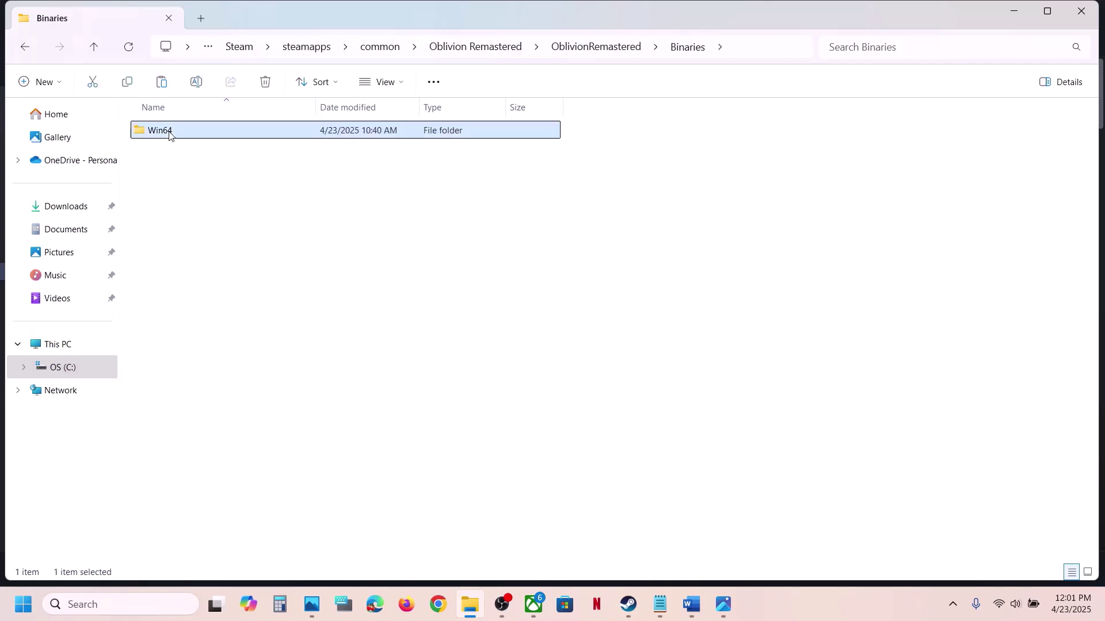
double_click(170, 136)
click(182, 197)
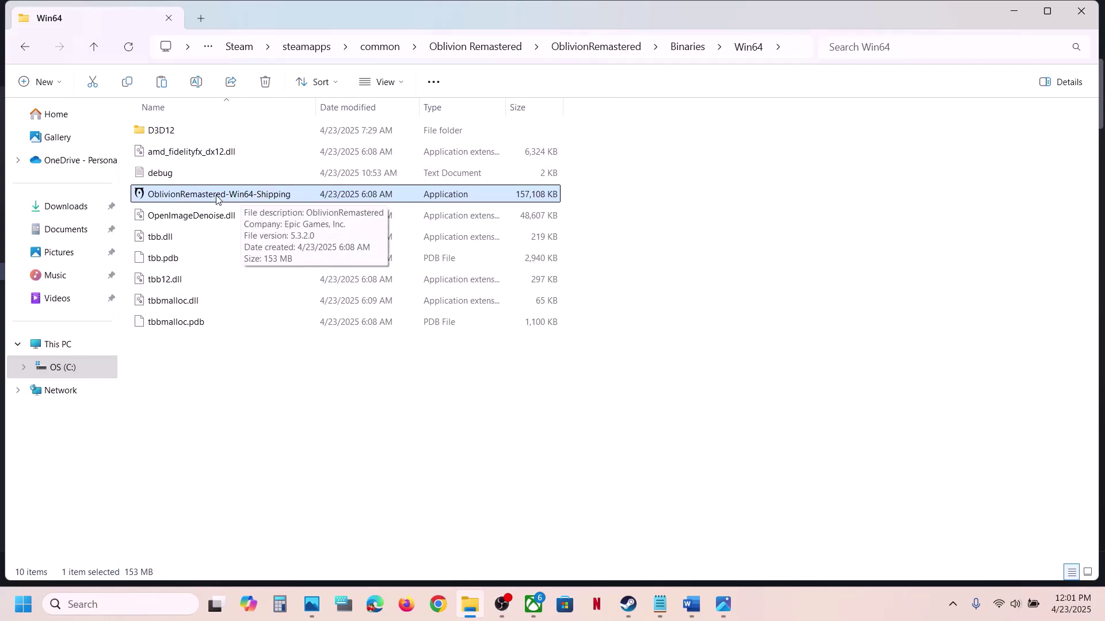
Set the OblivionRemastered-Win64-Shipping application's properties to run the program as an administrator and apply the change.
right_click(216, 198)
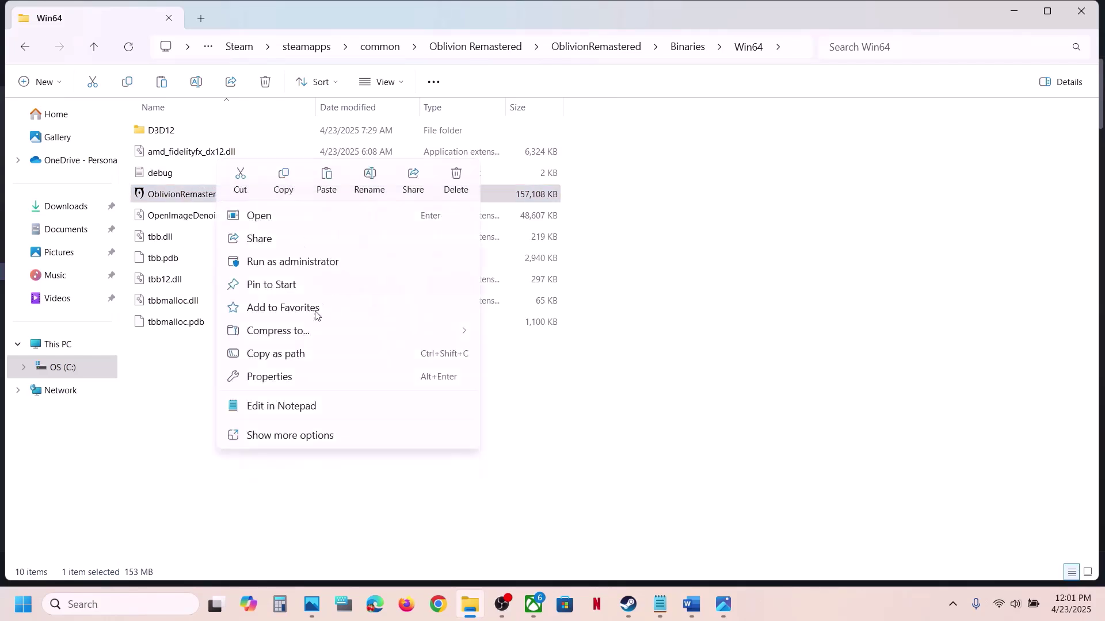
click(270, 375)
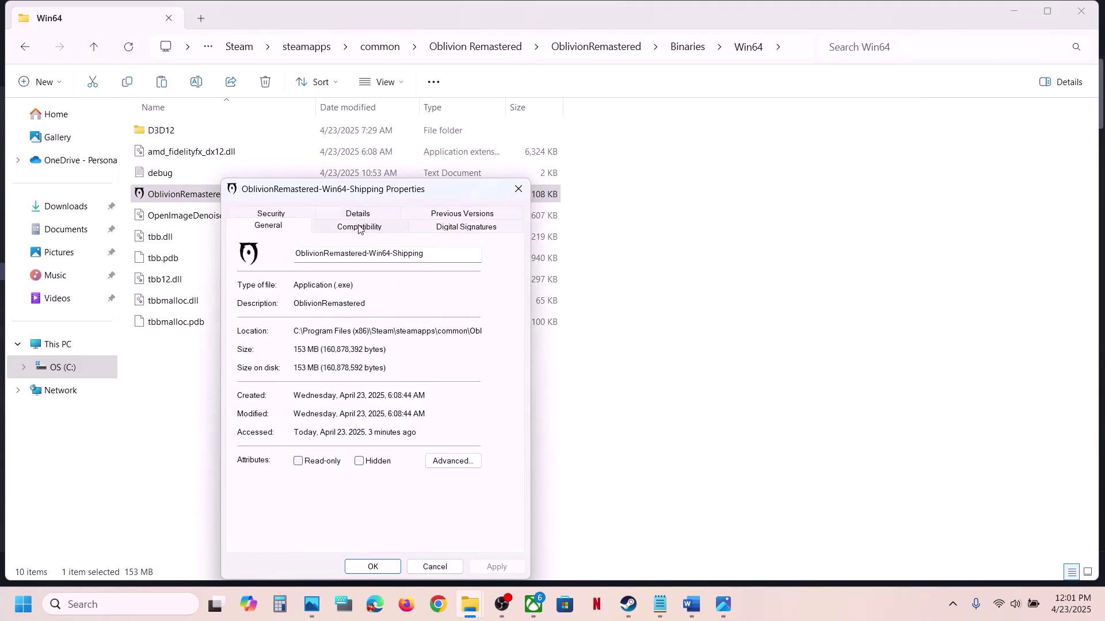
click(359, 227)
click(249, 453)
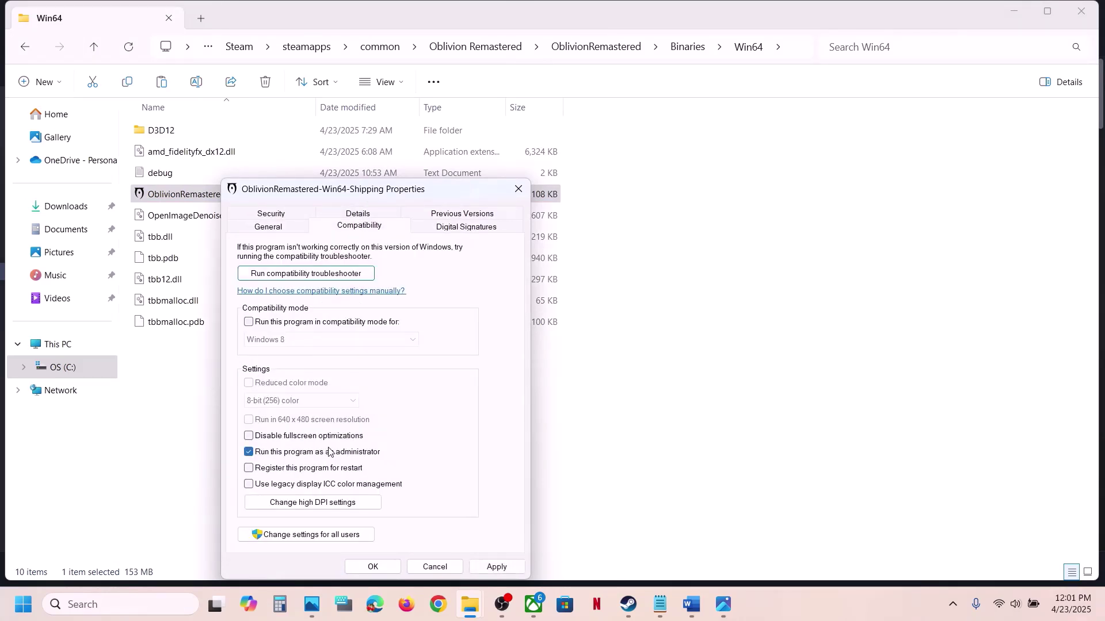
click(496, 567)
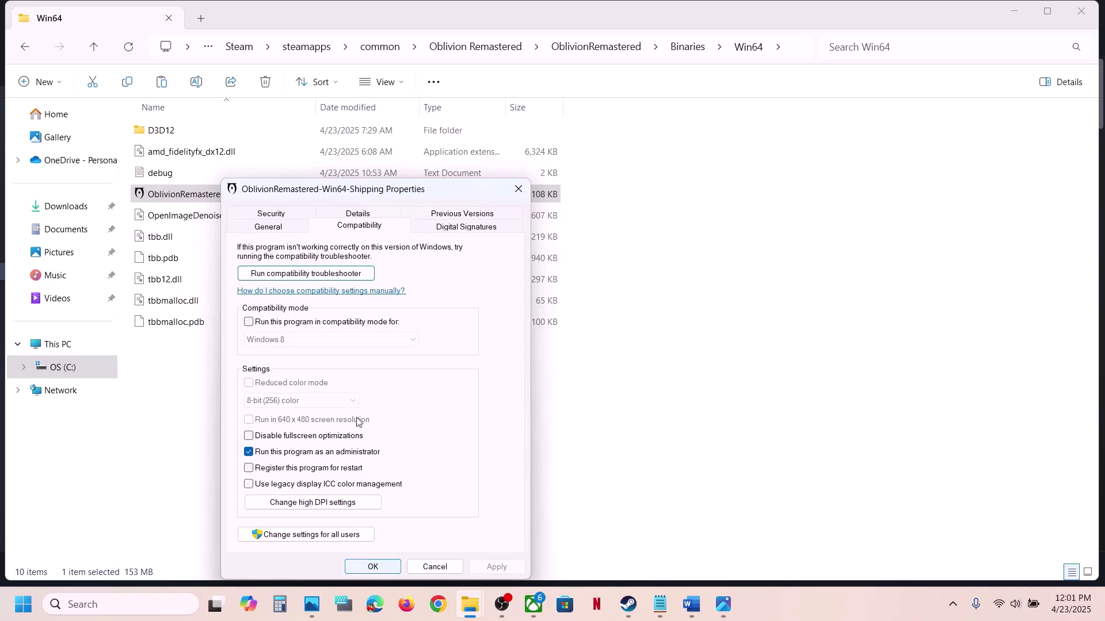
Enable compatibility mode for Windows 7 and disable fullscreen optimizations for the shipping application, applying the changes.
click(249, 322)
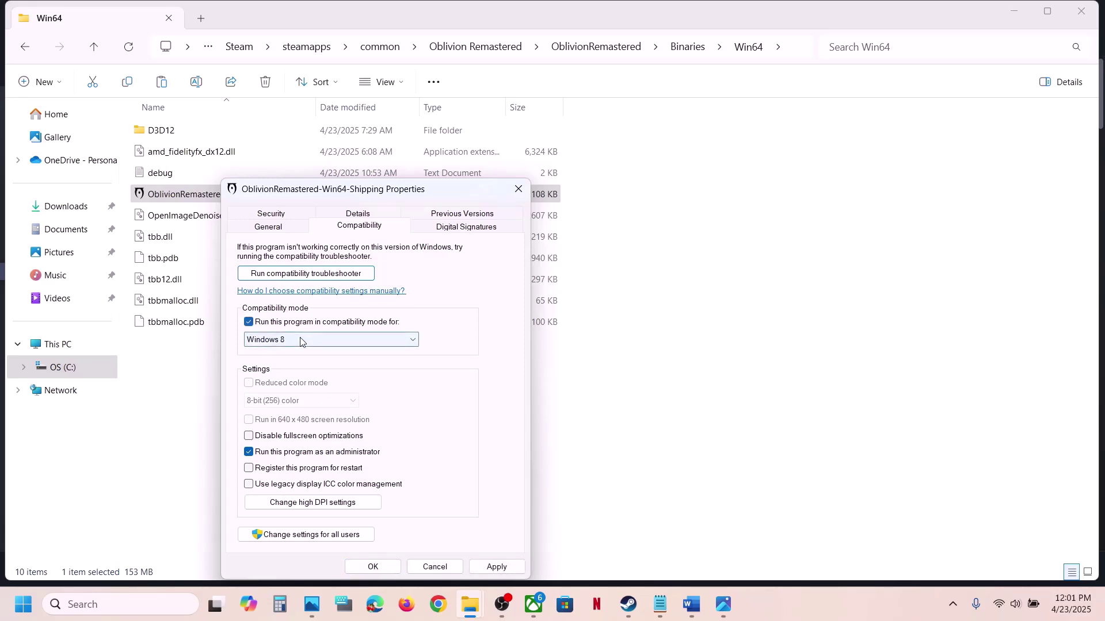
click(301, 341)
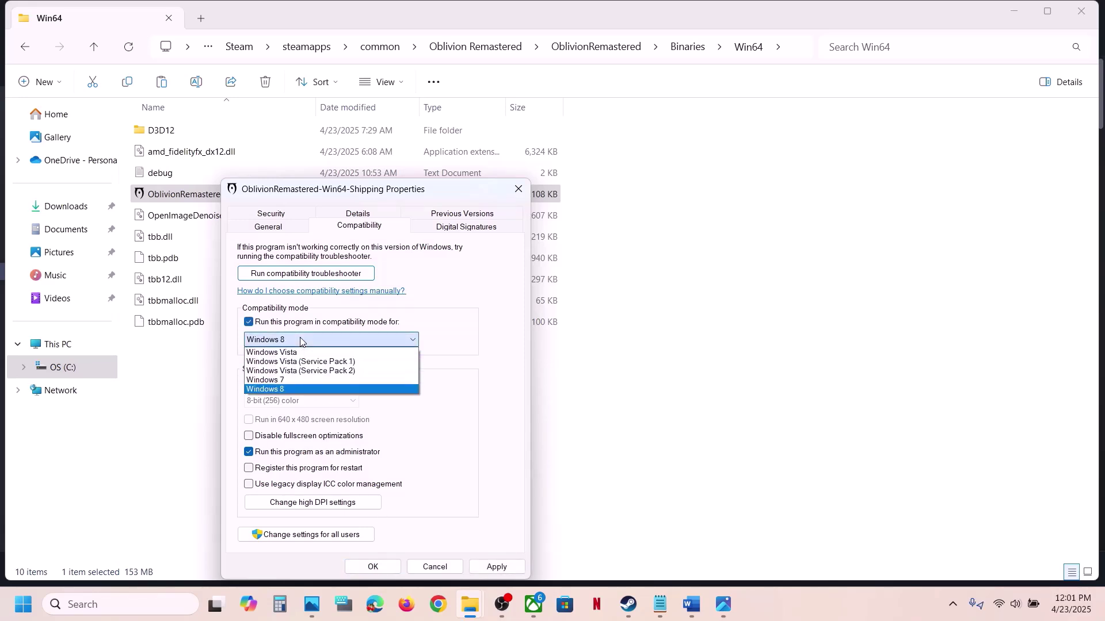
click(289, 379)
click(497, 565)
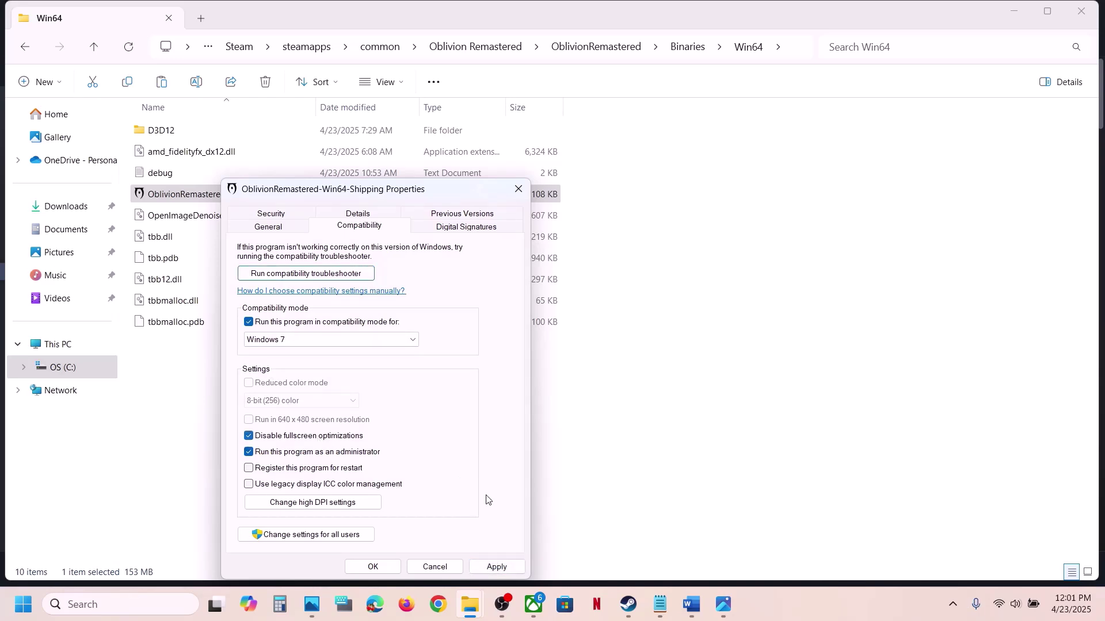
click(497, 565)
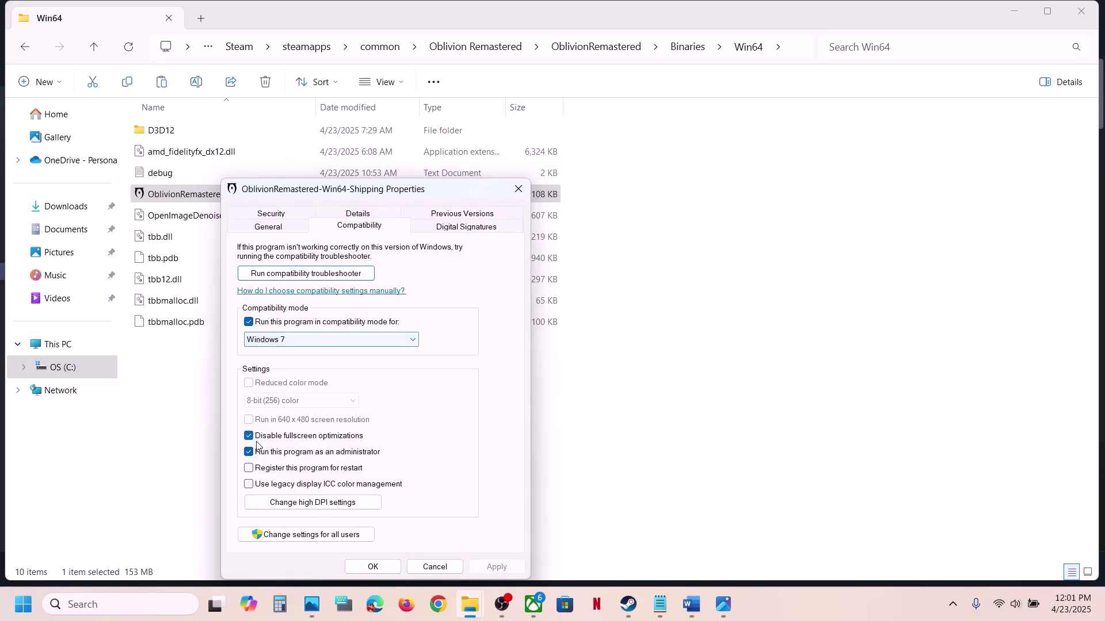
Clear the compatibility mode, fullscreen optimization and administrator options, and close the application's properties.
click(249, 323)
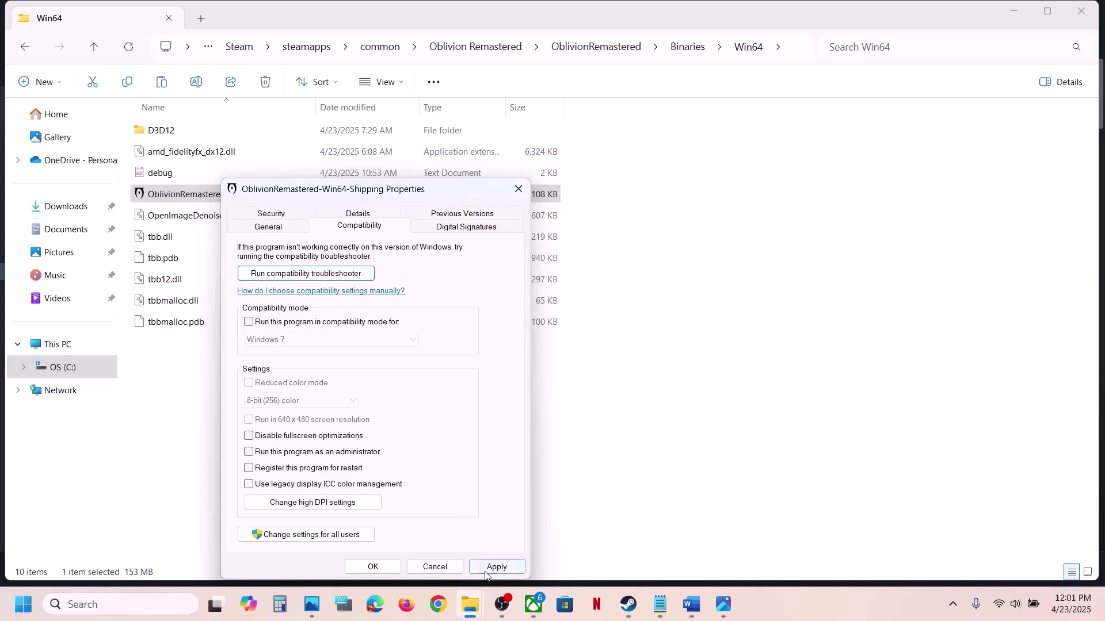
click(373, 566)
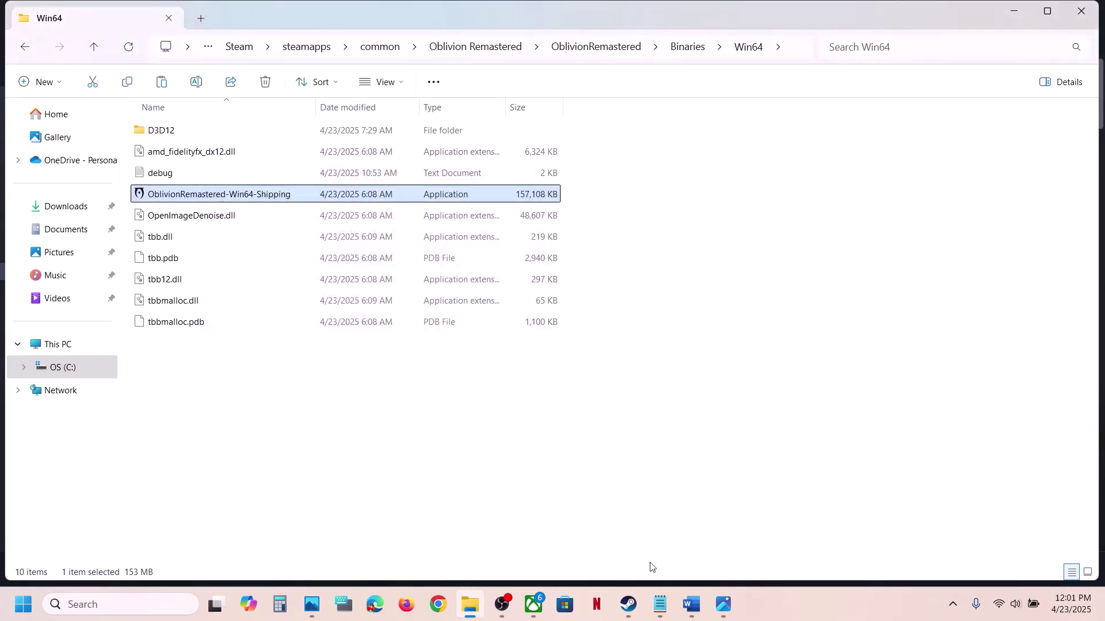
Read Step 6 in the Word document, and in Steam view the Installed Files properties of The Elder Scrolls IV: Oblivion Remastered.
click(691, 604)
scroll(428, 321, down, 2)
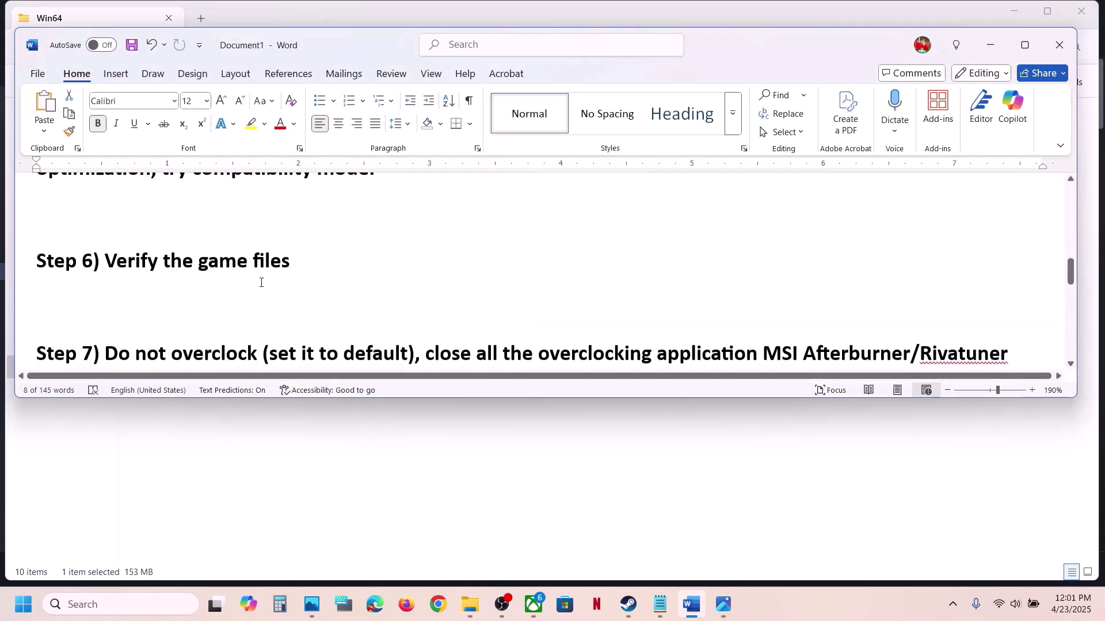
click(628, 604)
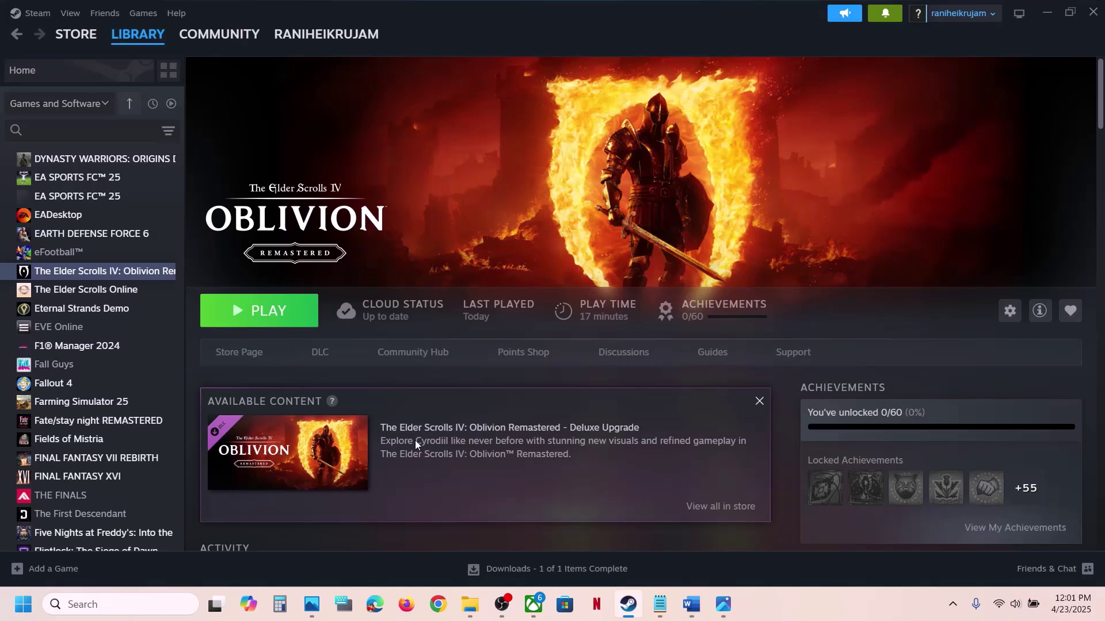
right_click(109, 274)
mouse_move(160, 345)
click(147, 385)
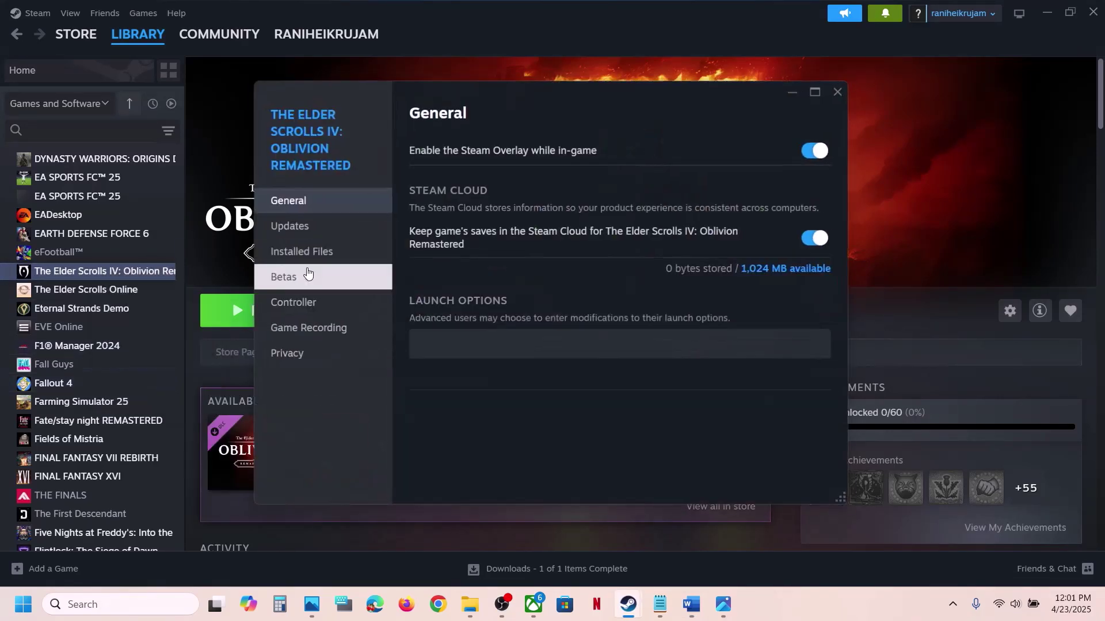
click(295, 251)
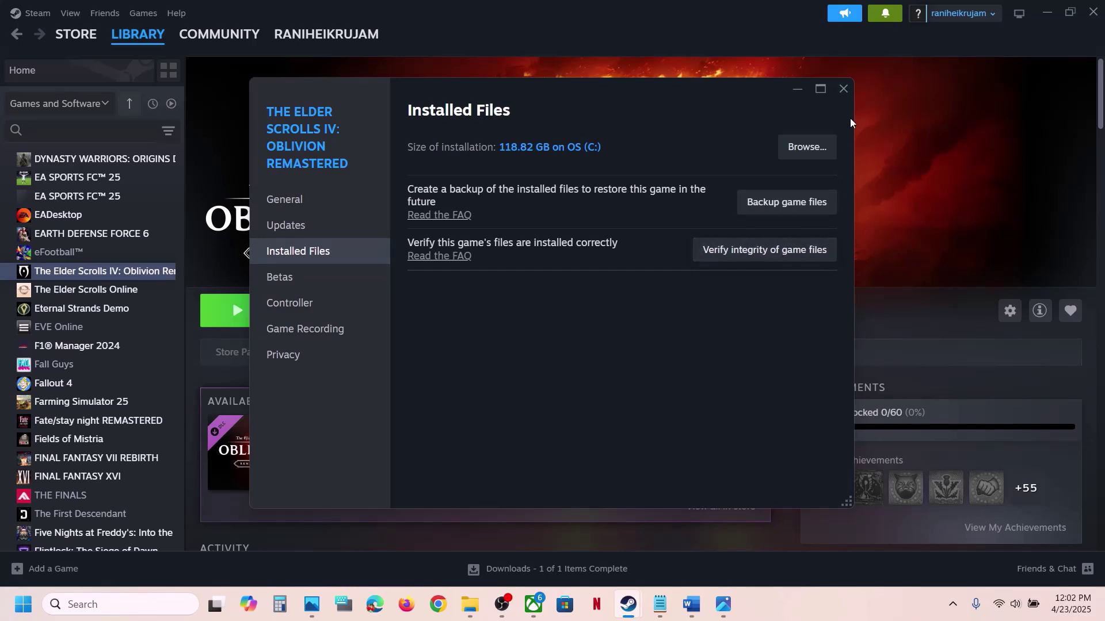
click(844, 90)
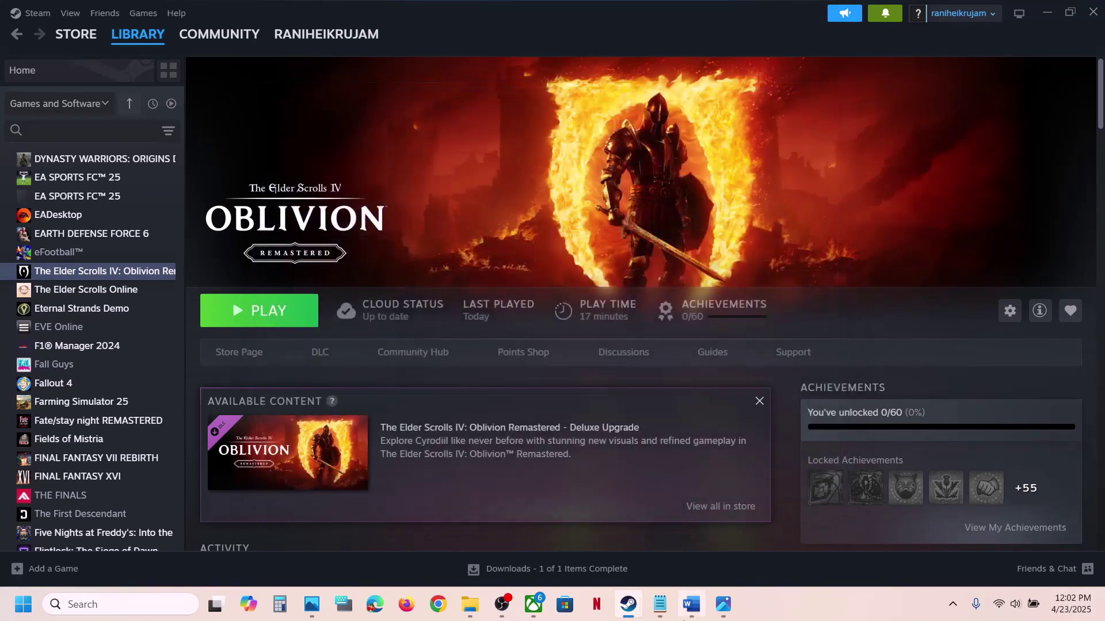
Return to the Word document and highlight the Step 7 advice on default clock settings and closing MSI Afterburner/Rivatuner.
click(694, 603)
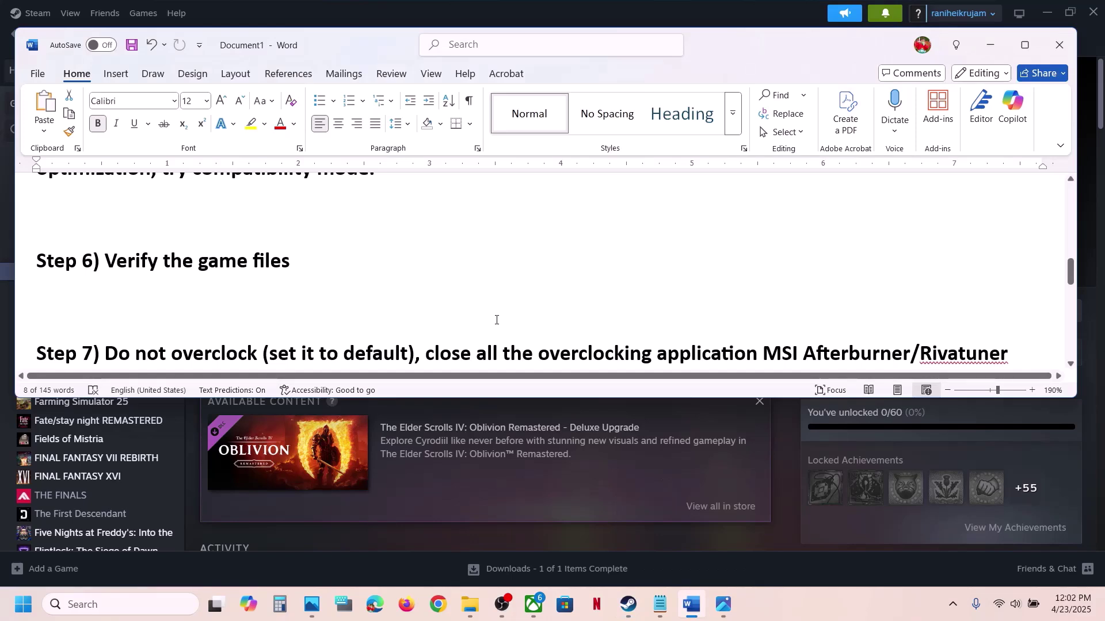
scroll(495, 318, down, 1)
drag(104, 290, 297, 303)
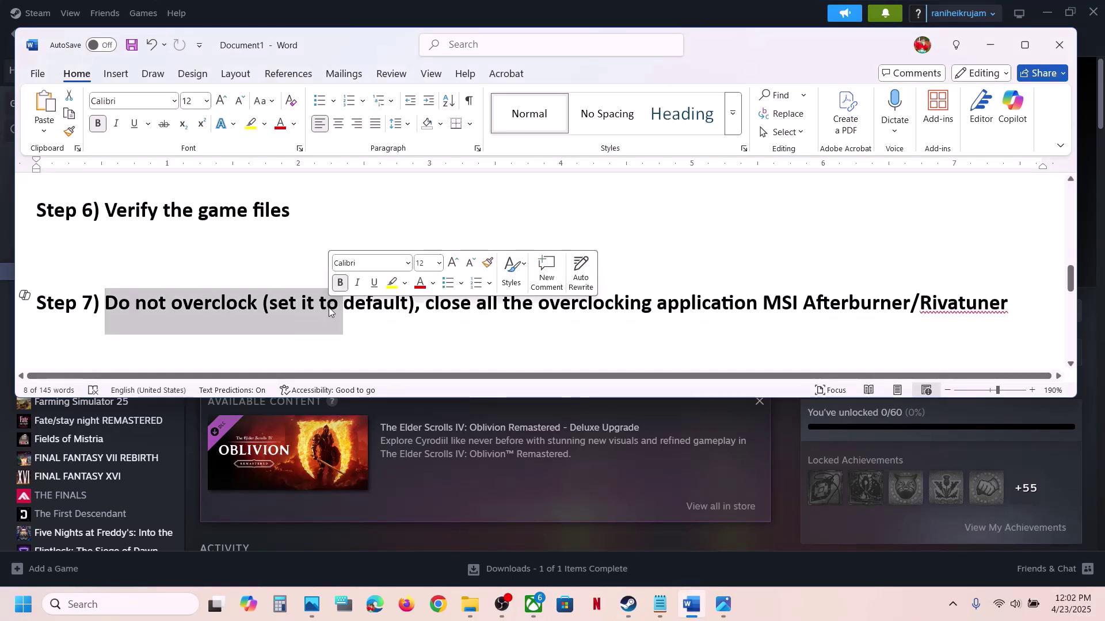
click(327, 305)
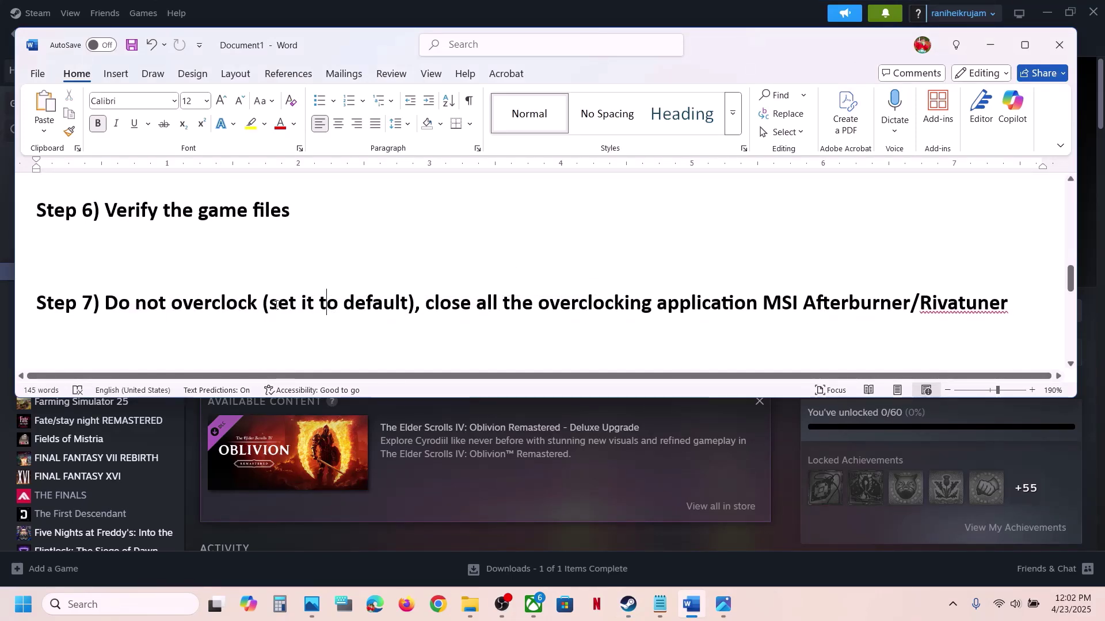
drag(269, 304, 410, 304)
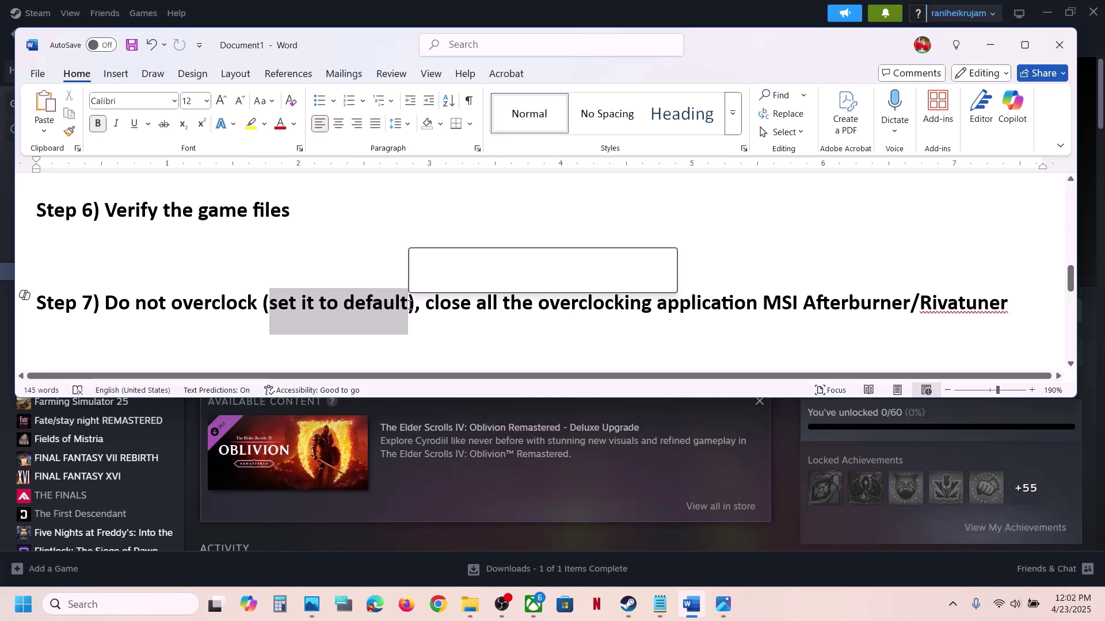
drag(114, 306, 871, 300)
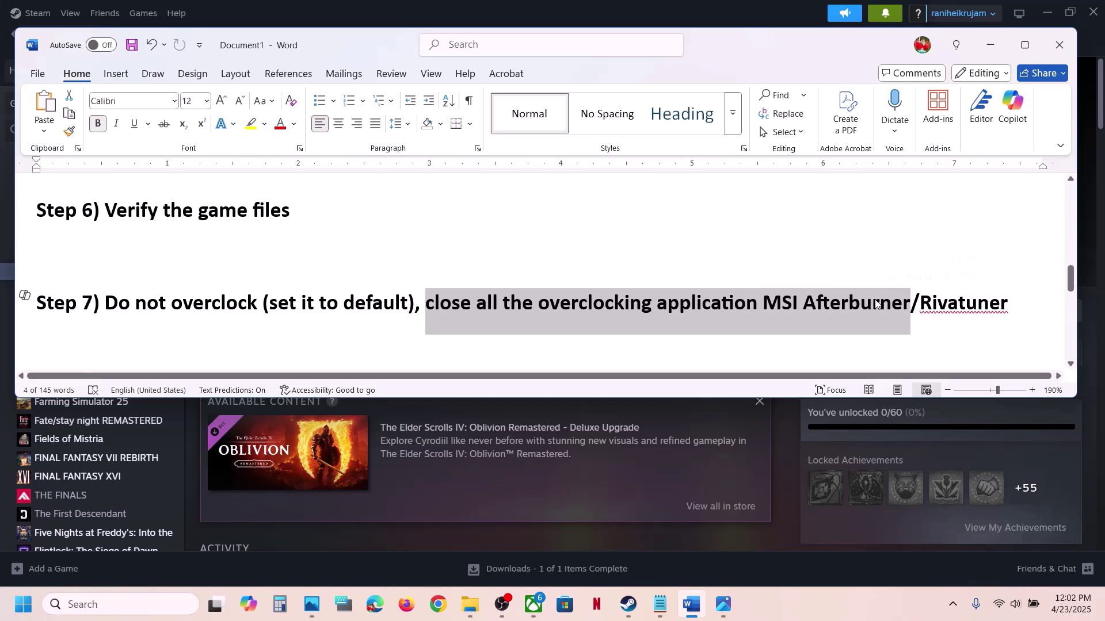
click(873, 304)
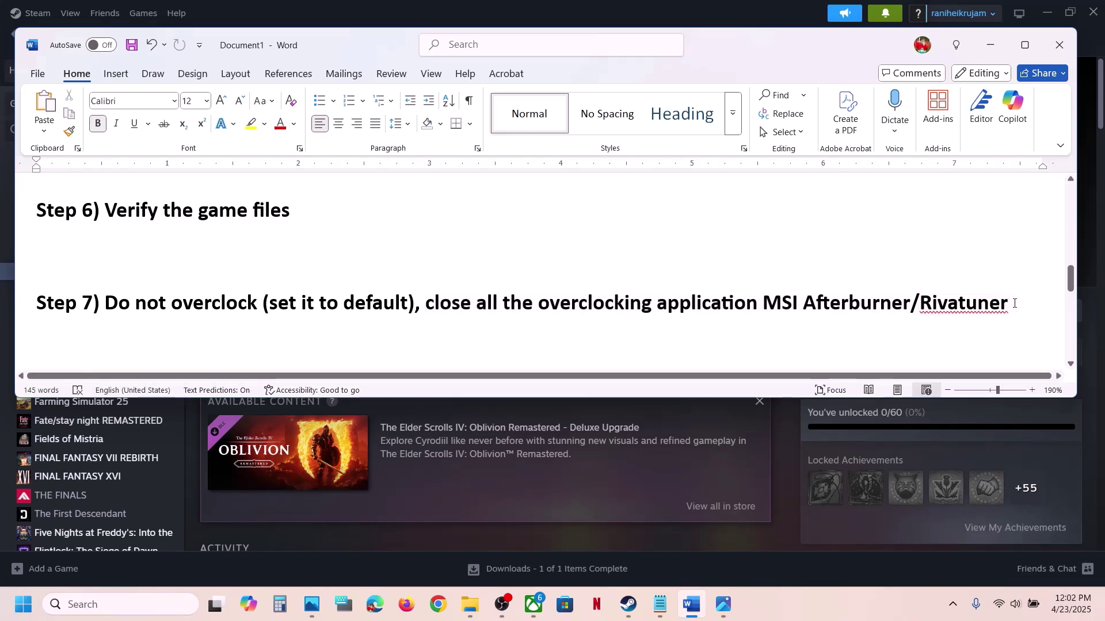
drag(1006, 303, 584, 308)
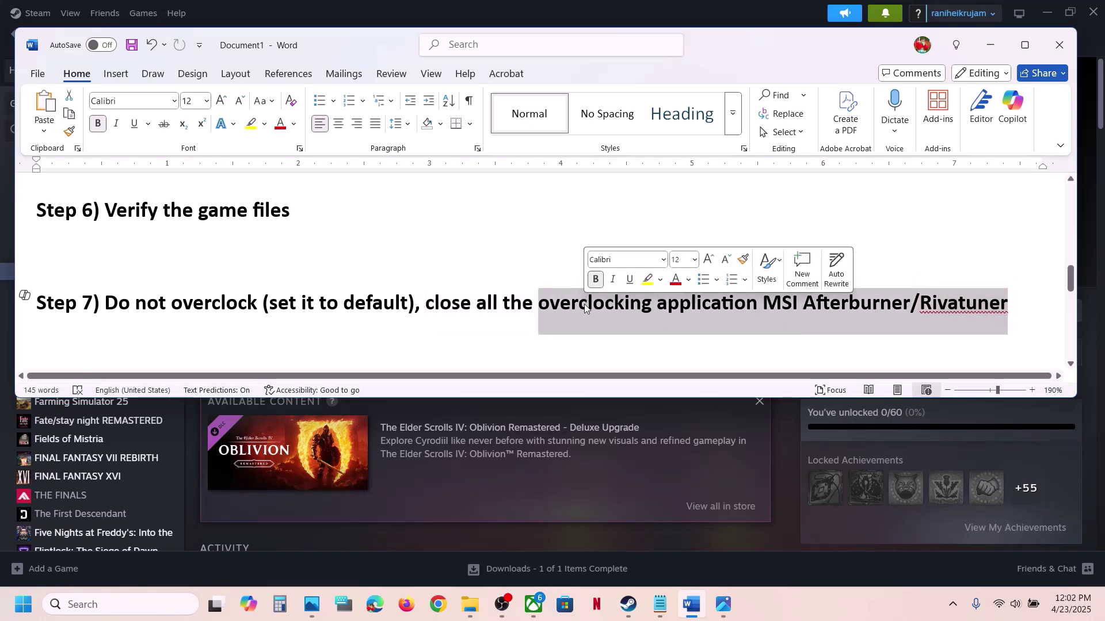
click(289, 303)
Highlight "Perform a clean installation of graphics driver." in Step 8 and part of the AMD support link.
scroll(289, 297, down, 3)
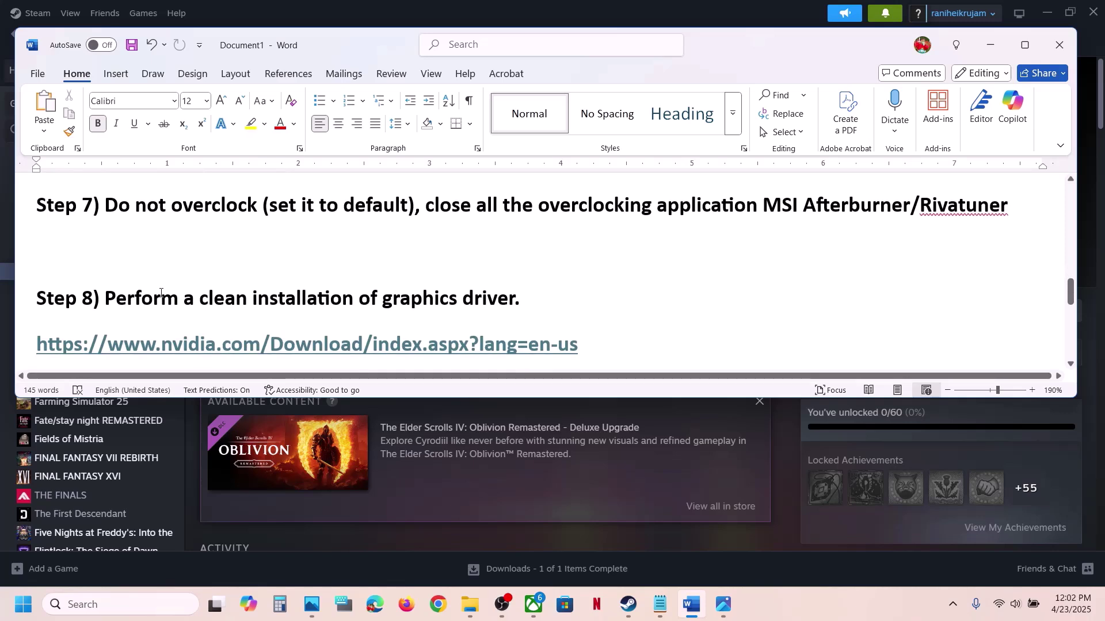
scroll(159, 290, down, 2)
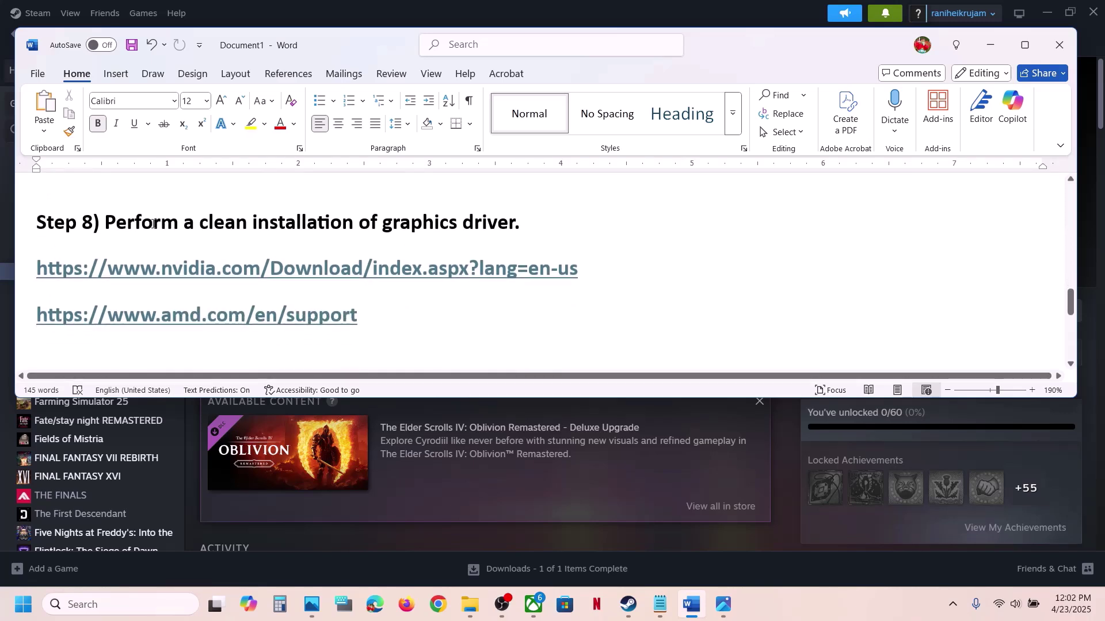
drag(105, 223, 525, 221)
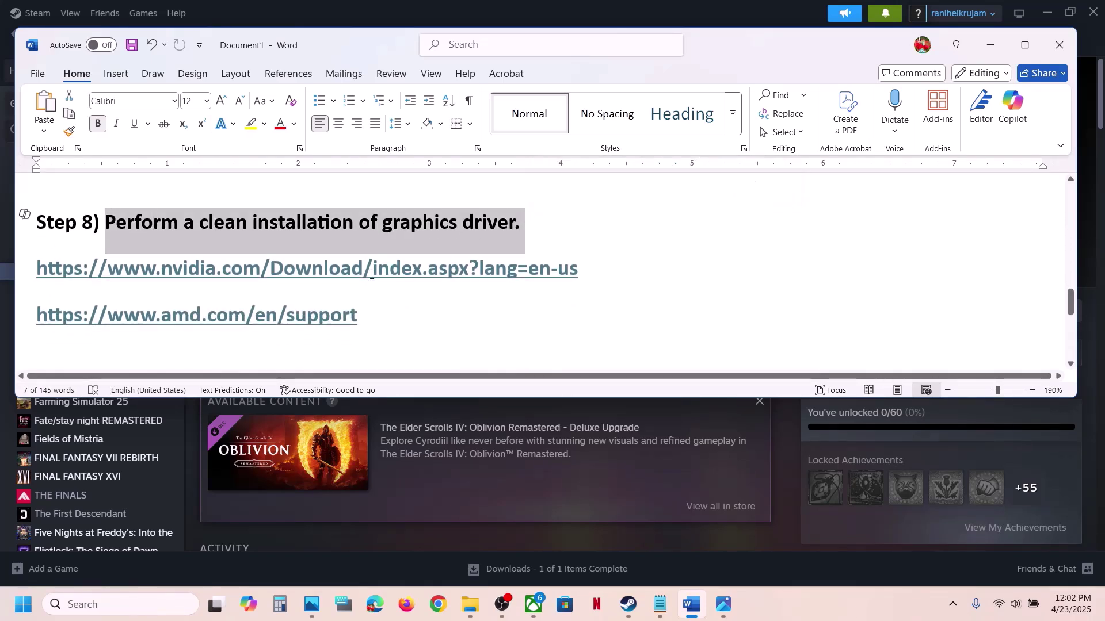
drag(218, 317, 291, 320)
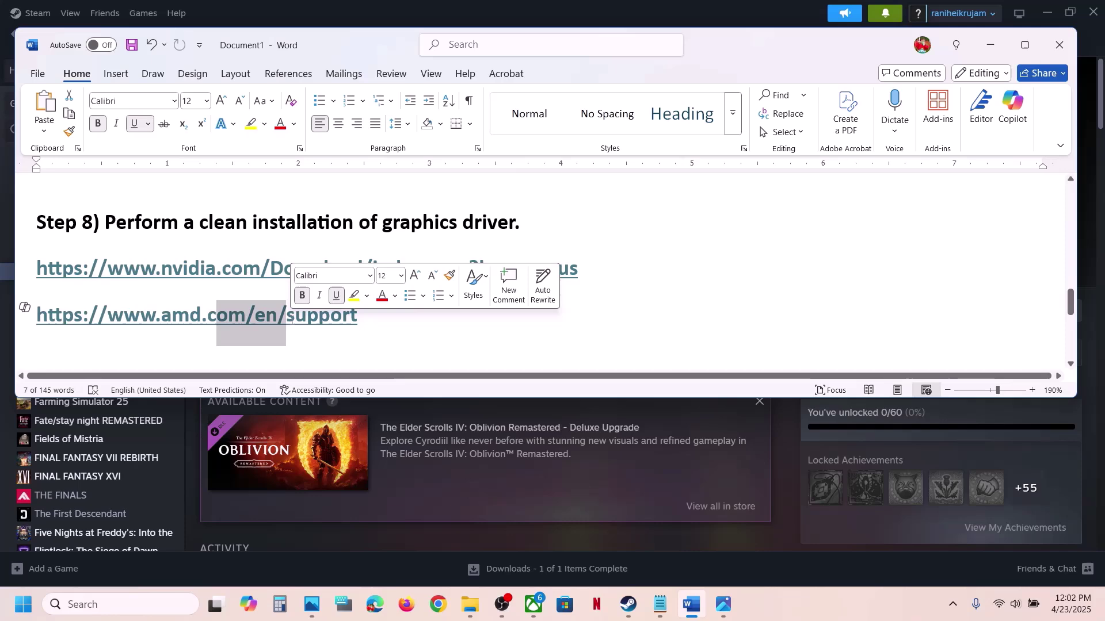
Open the NVIDIA driver download page from Step 8 and search for the GeForce RTX 3050 Laptop GPU driver for Windows 11.
click(138, 258)
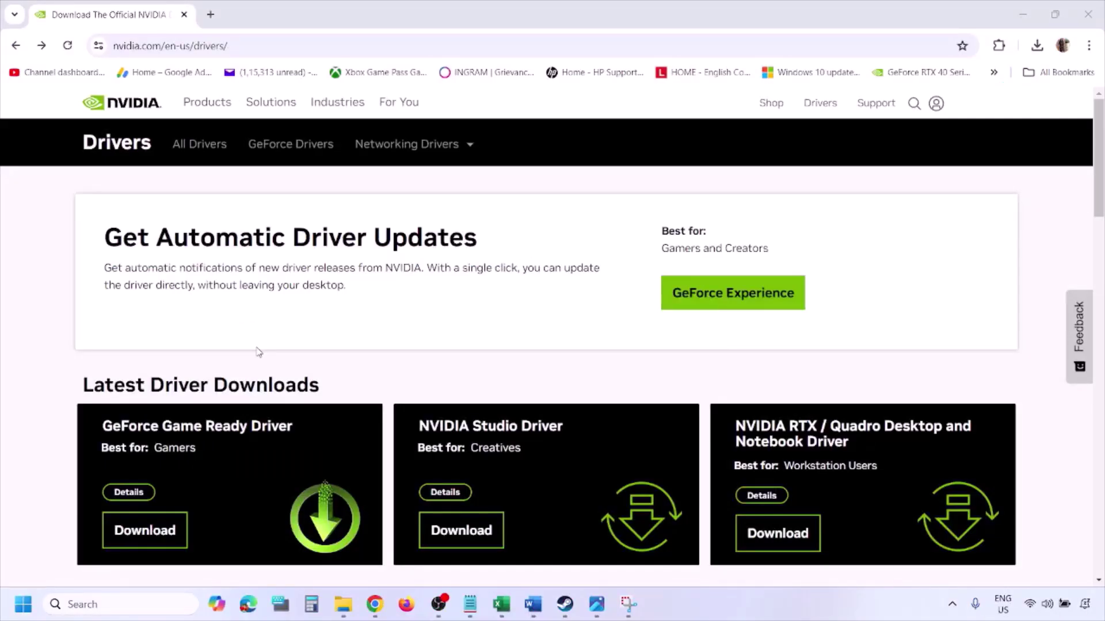
scroll(258, 352, down, 8)
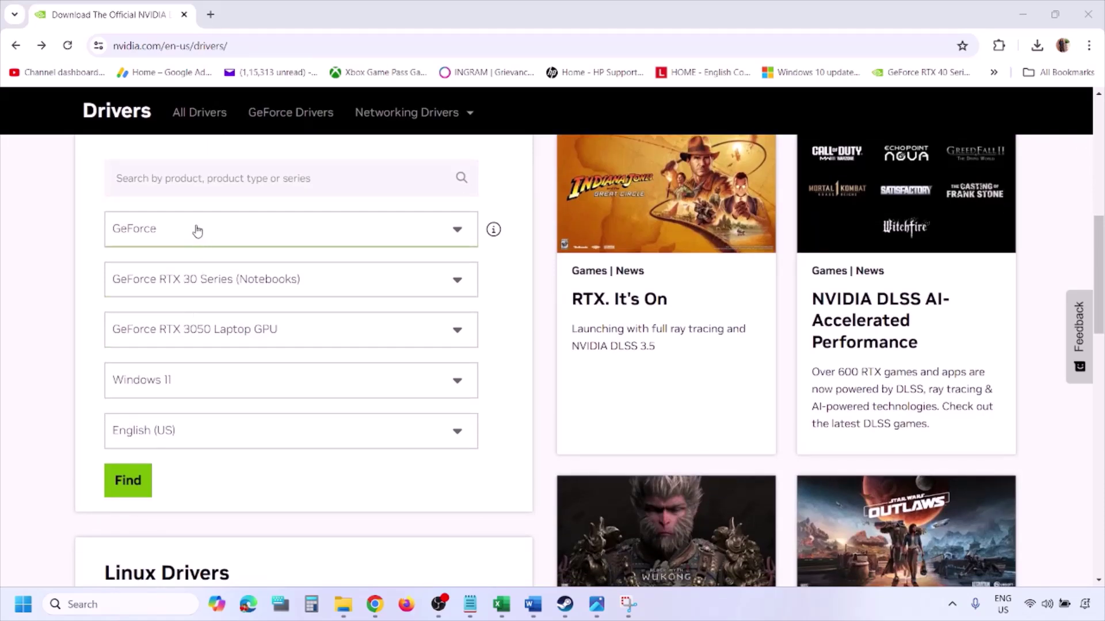
click(183, 385)
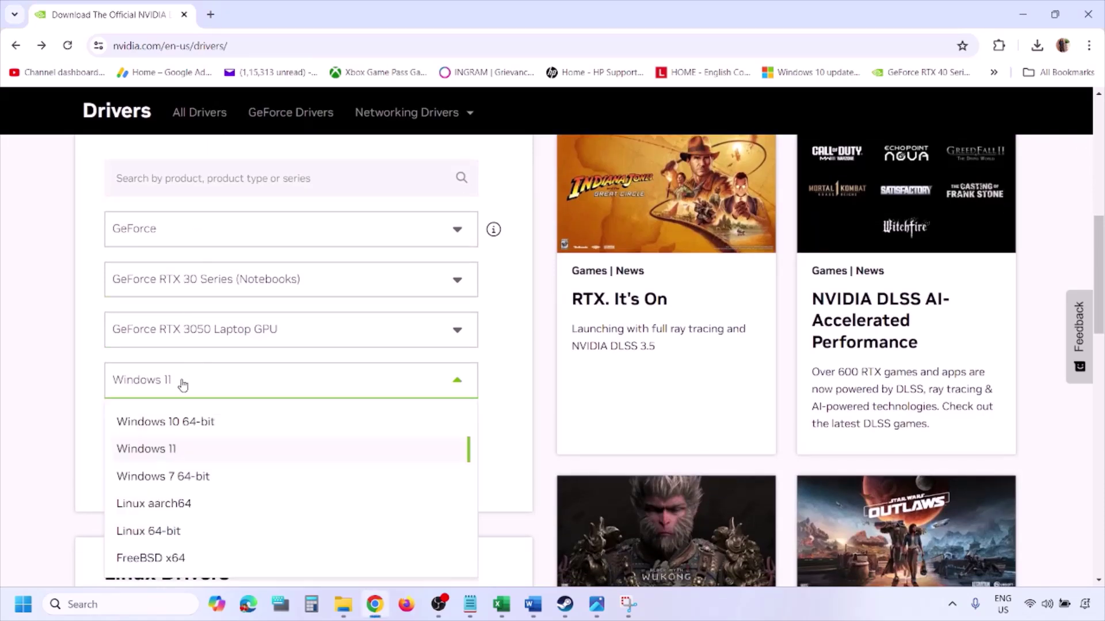
click(161, 452)
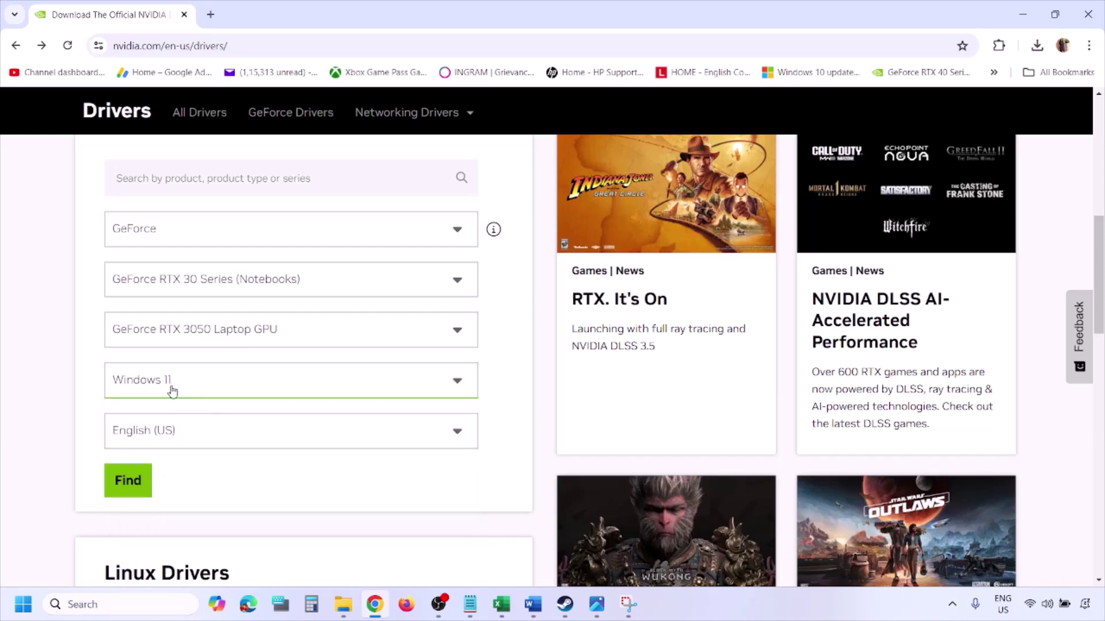
click(132, 484)
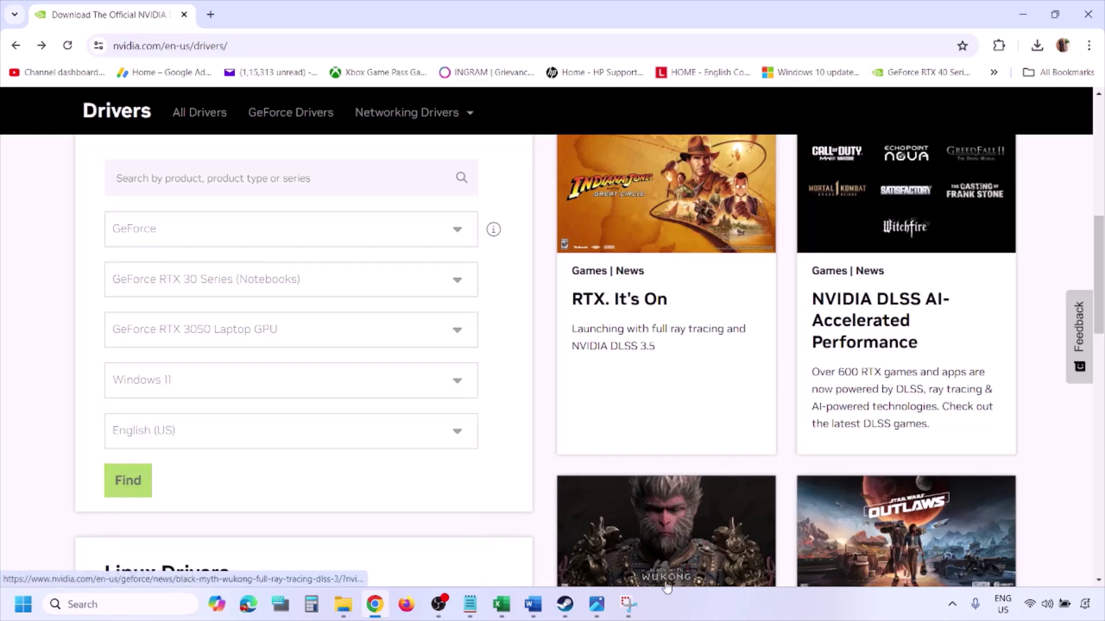
Switch to Photos and view 1.png through 5.png, covering the NVIDIA Game Ready driver download and custom clean installation options.
click(597, 607)
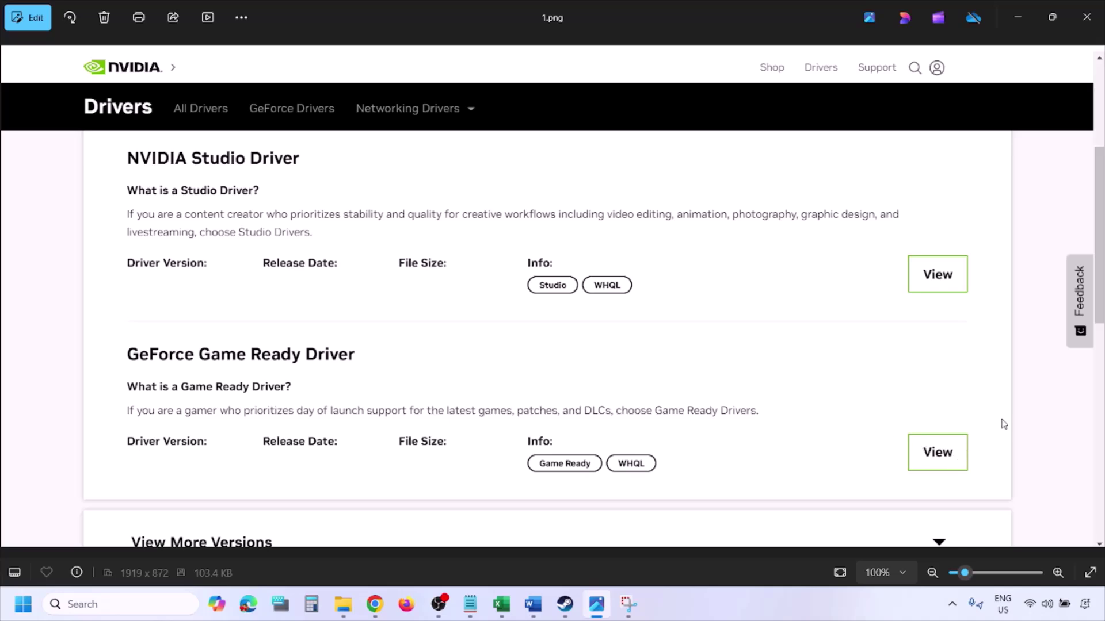
key(Right)
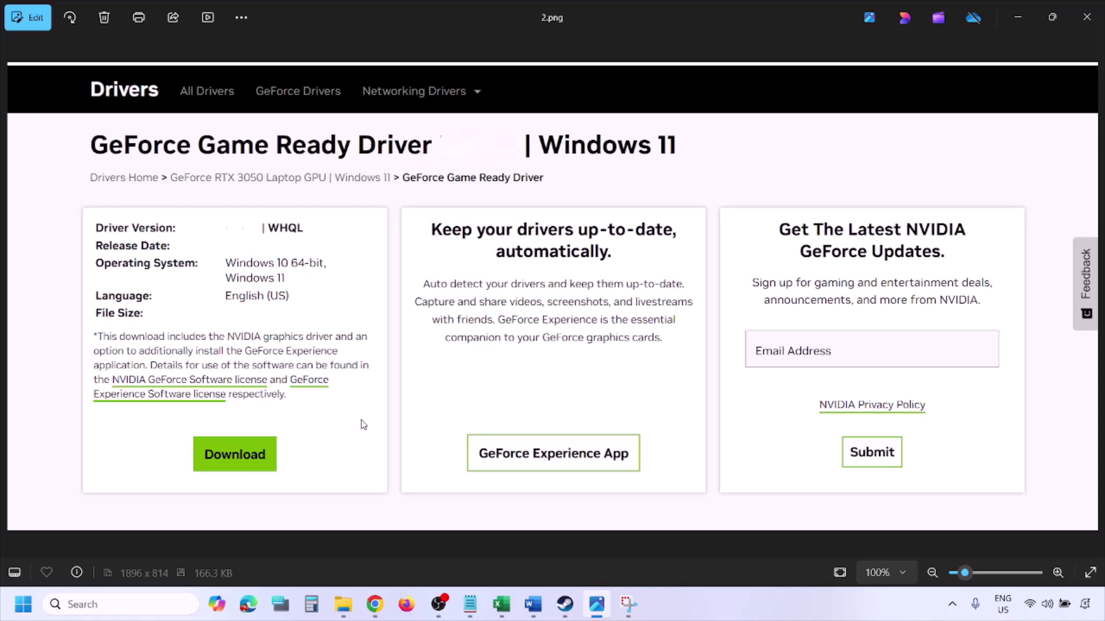
key(Right)
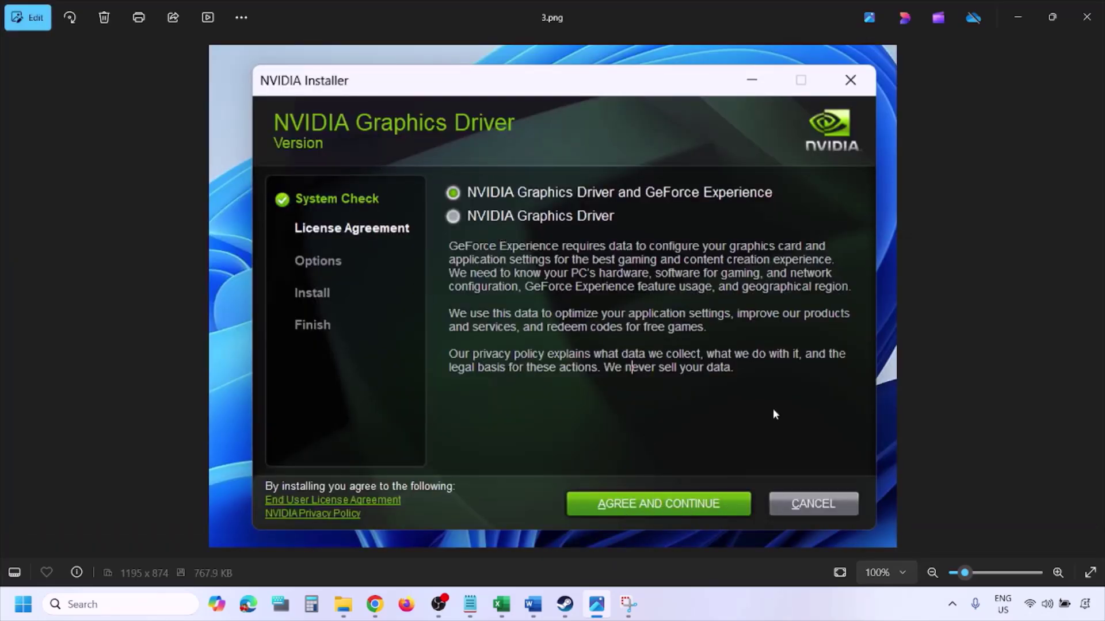
key(Right)
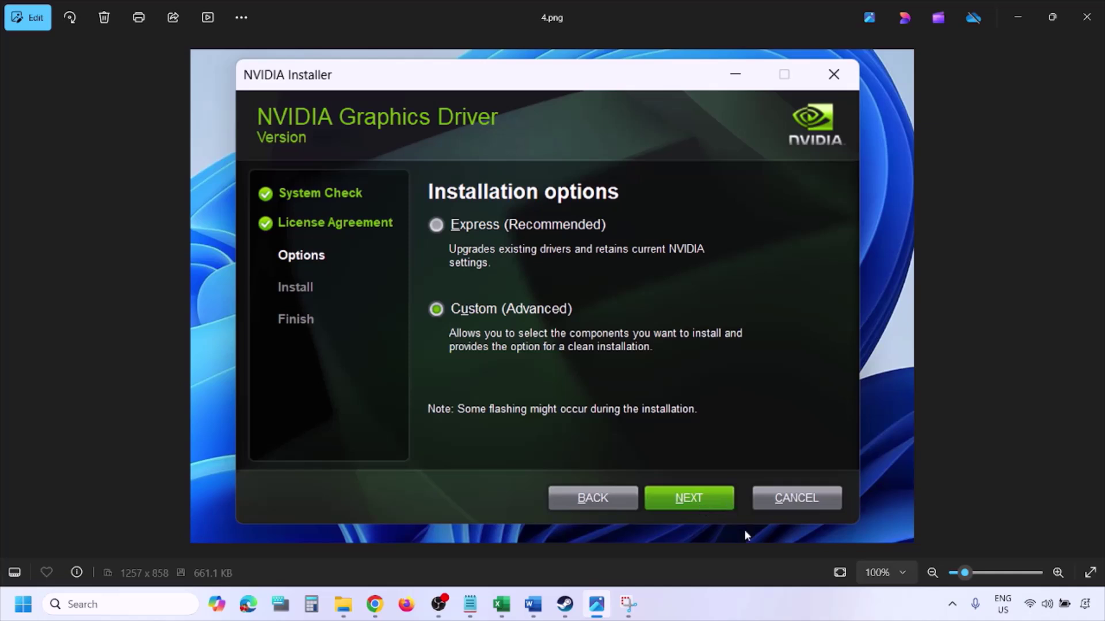
key(Right)
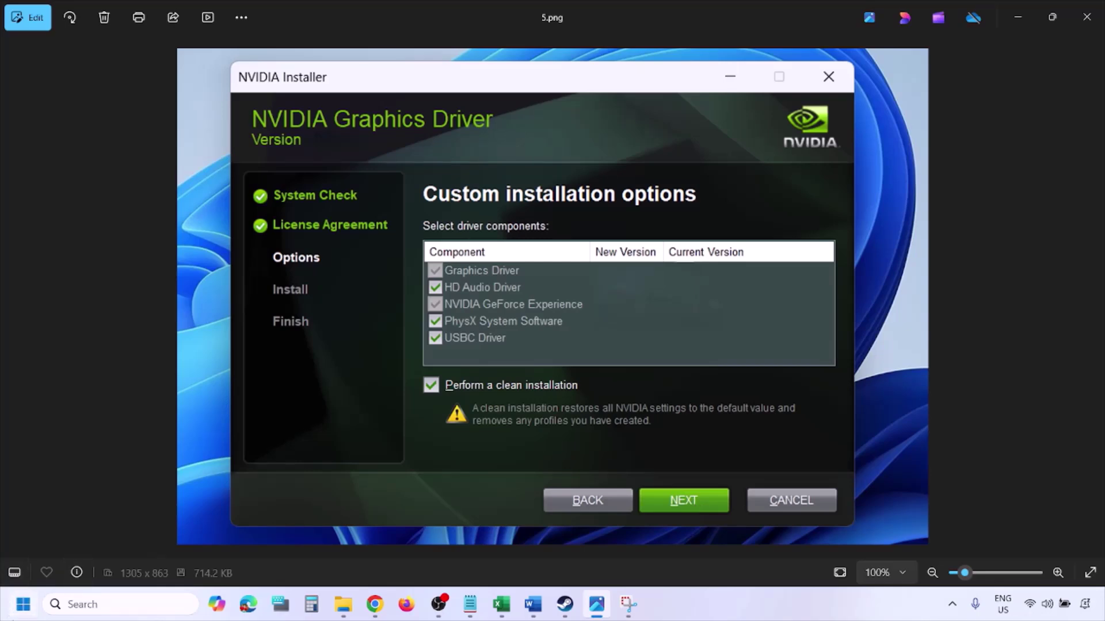
Restart the computer from the Windows power options.
click(23, 604)
click(421, 557)
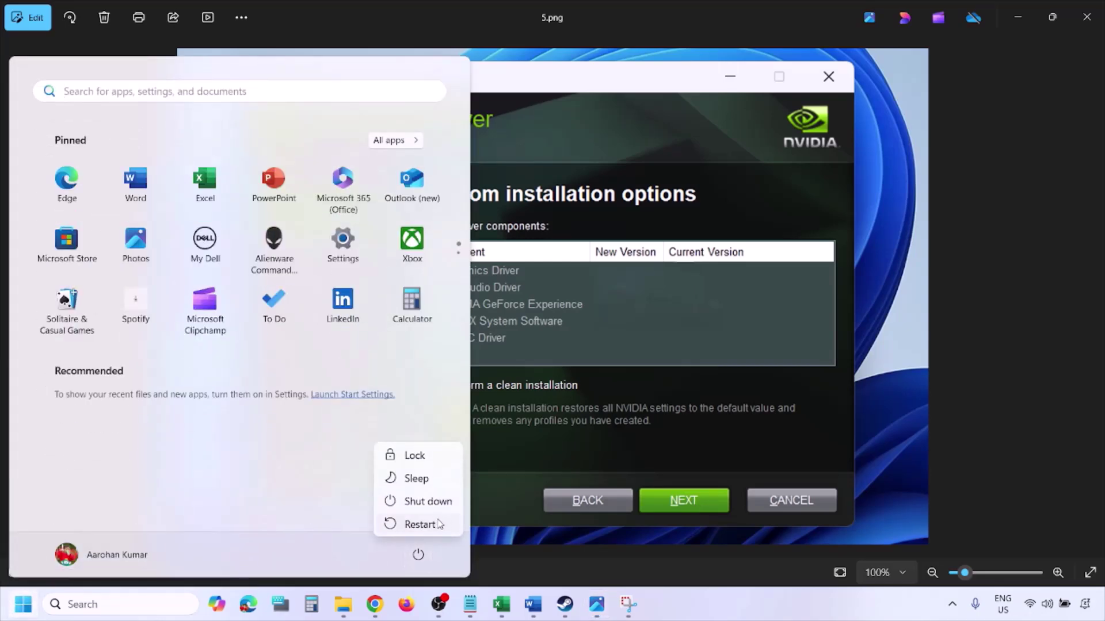
click(420, 524)
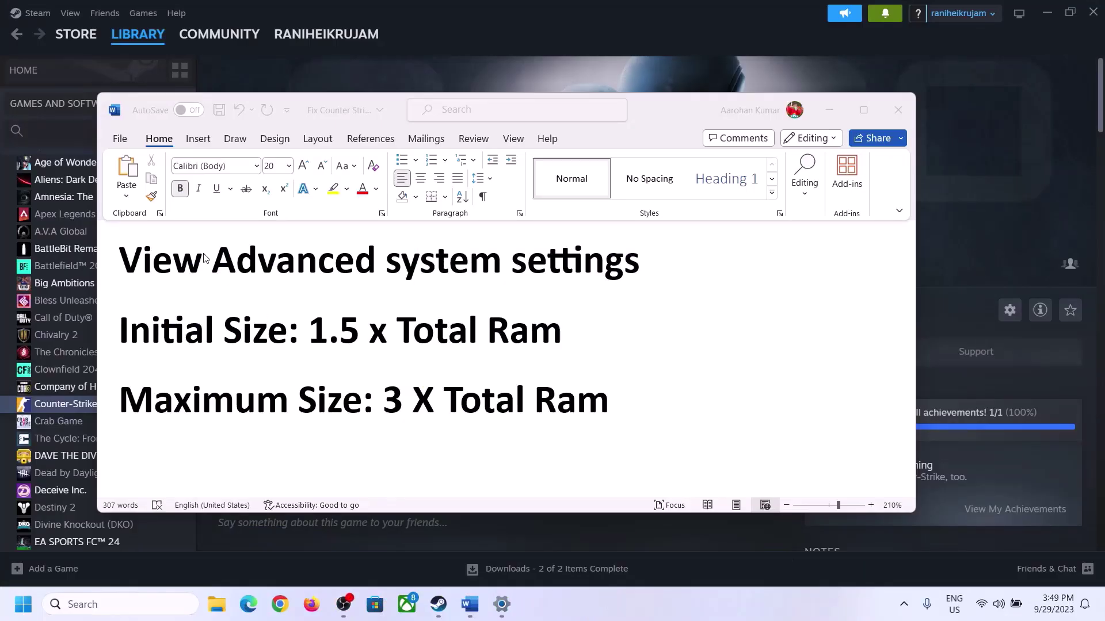
Copy "View Advanced system settings" from the Word document, search Windows for it, and open the matching Control Panel result.
click(133, 266)
drag(131, 266, 597, 287)
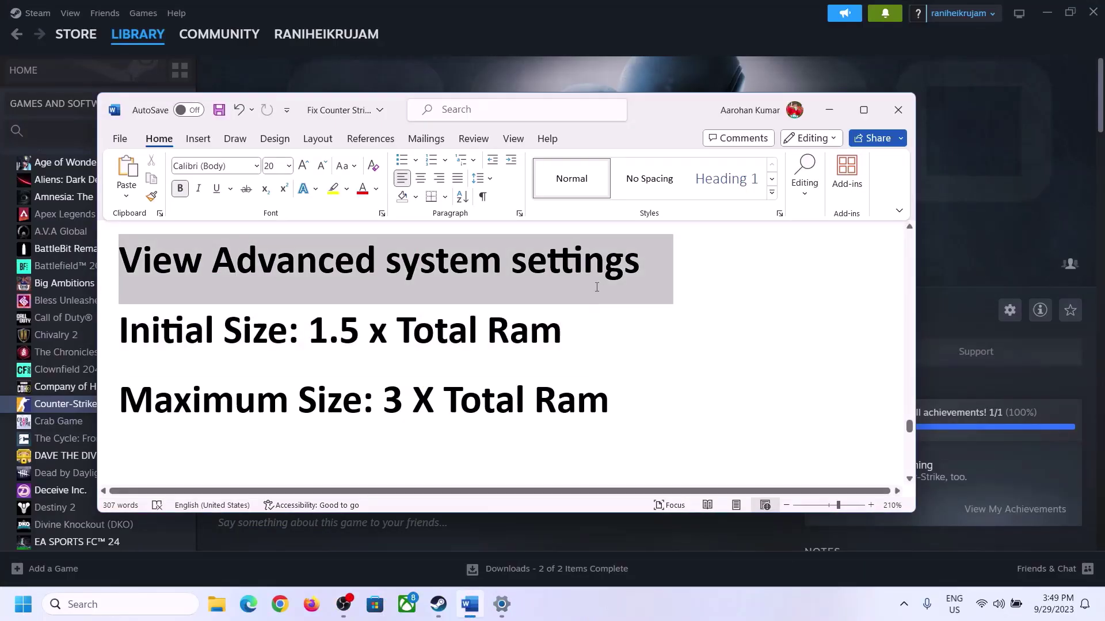
key(ctrl+c)
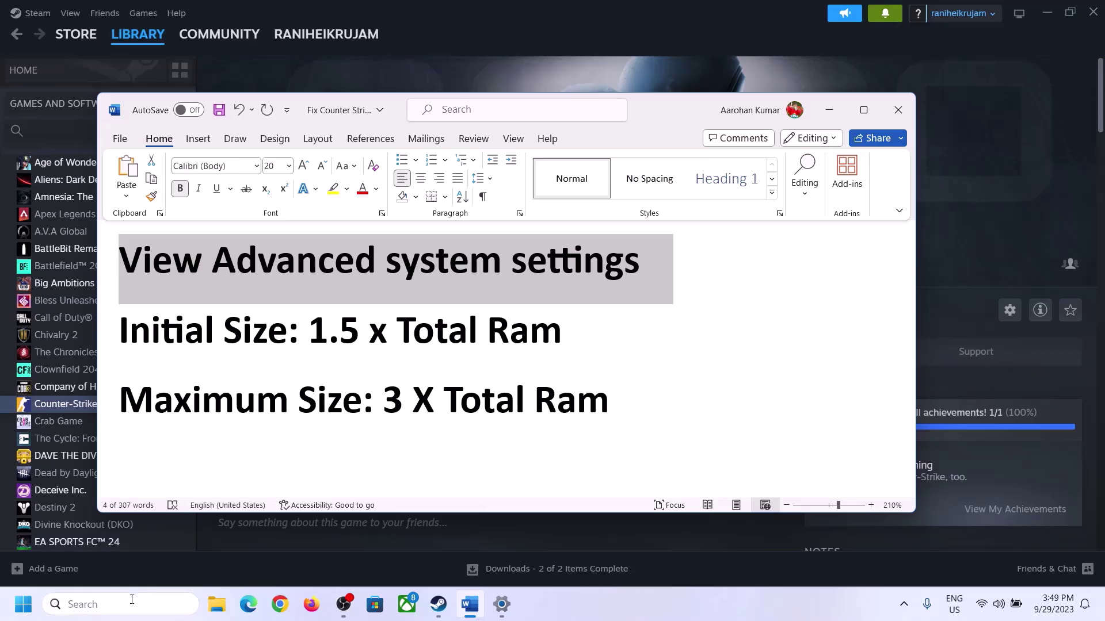
click(131, 604)
key(ctrl+v)
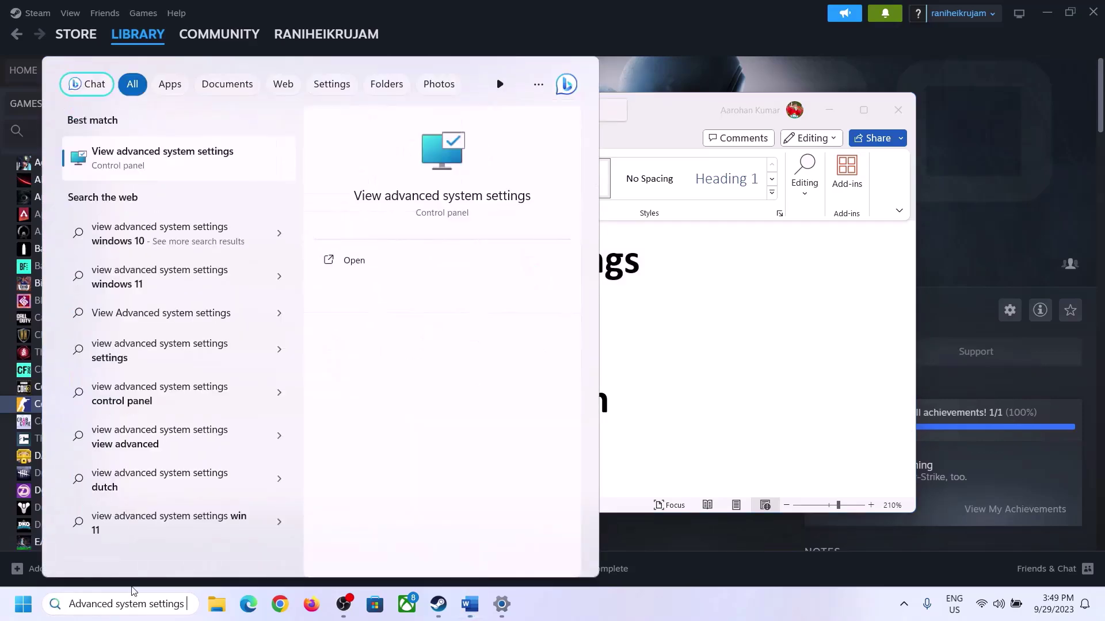
click(155, 164)
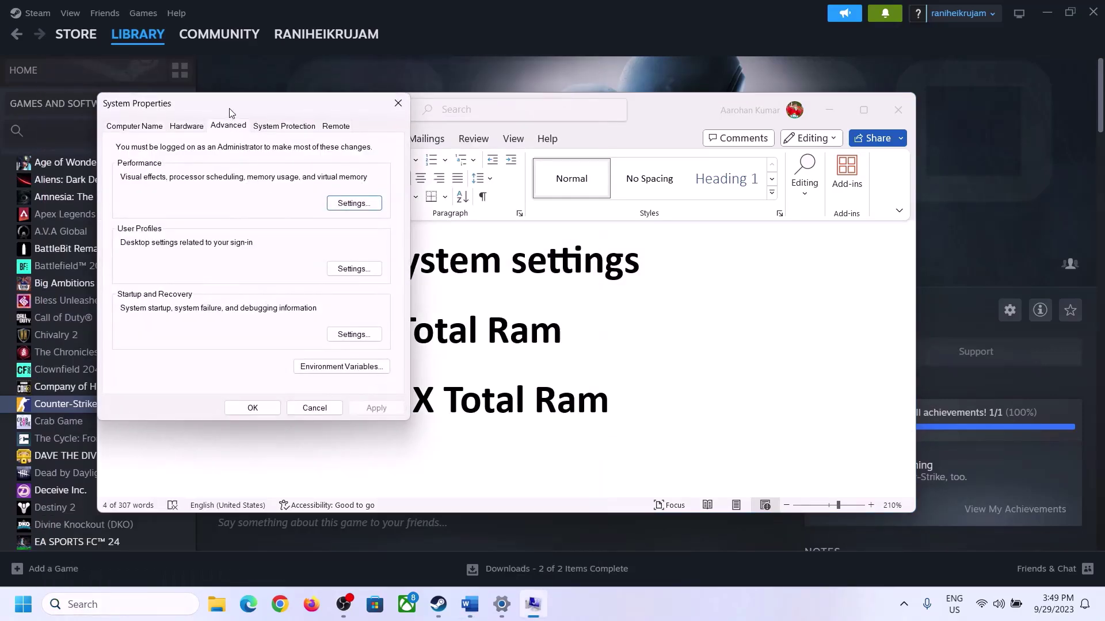
In the virtual memory settings, disable automatic paging file management for all drives and choose a custom size for drive C.
drag(230, 110, 493, 197)
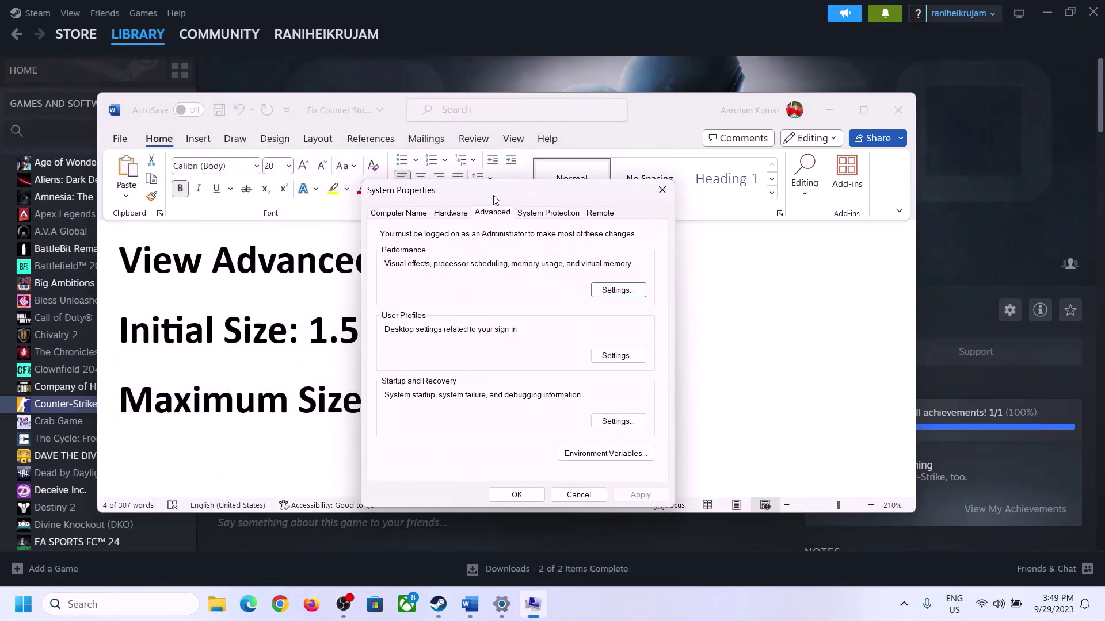
click(619, 293)
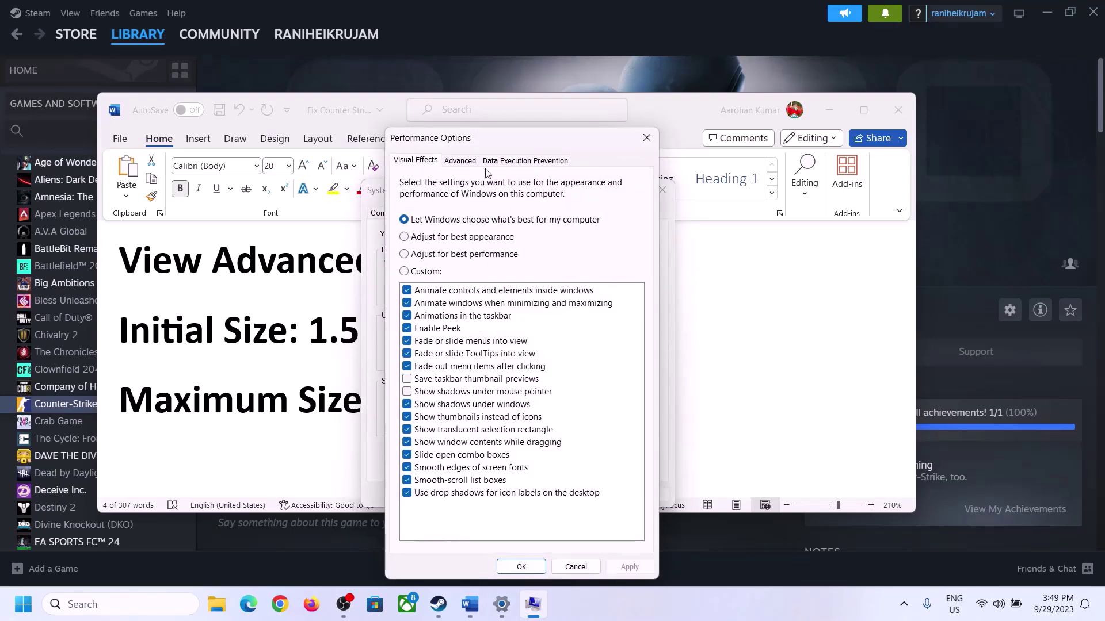
click(465, 164)
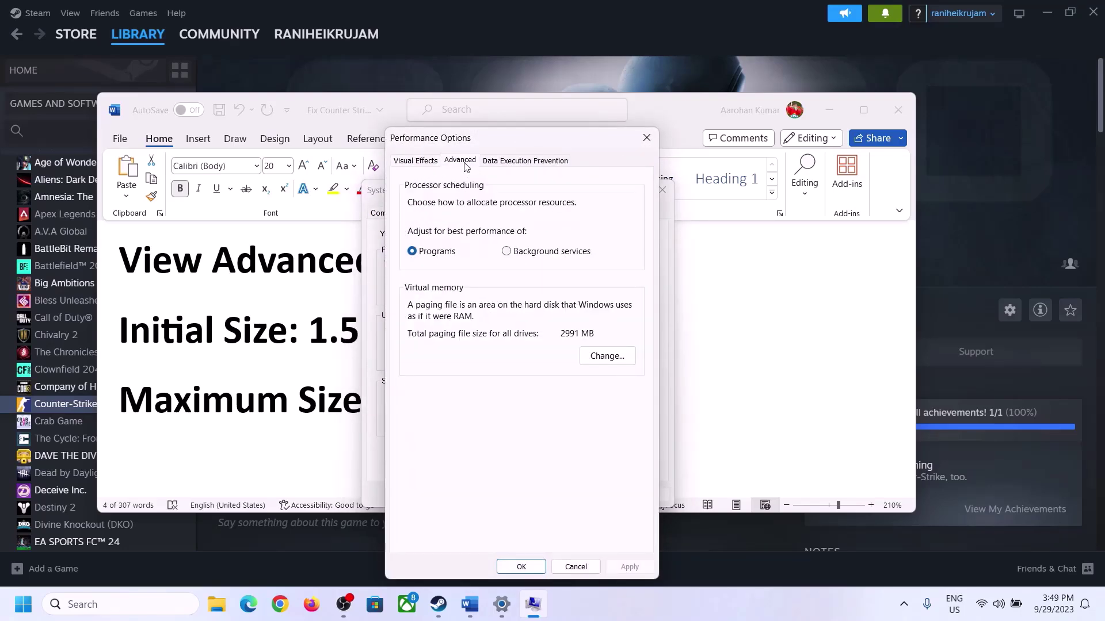
click(611, 355)
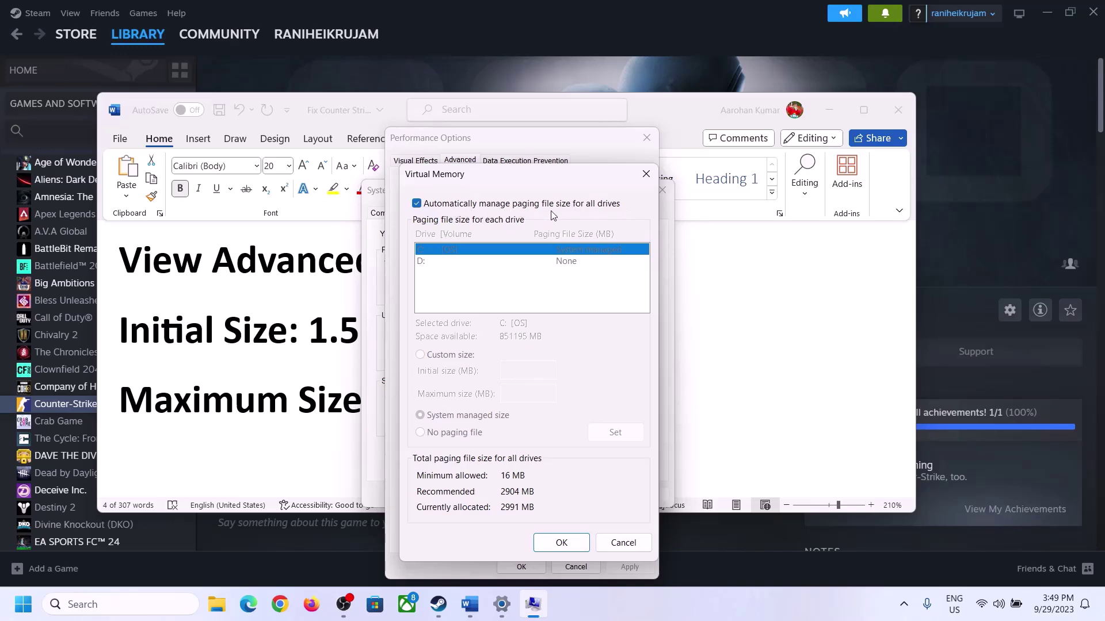
click(418, 204)
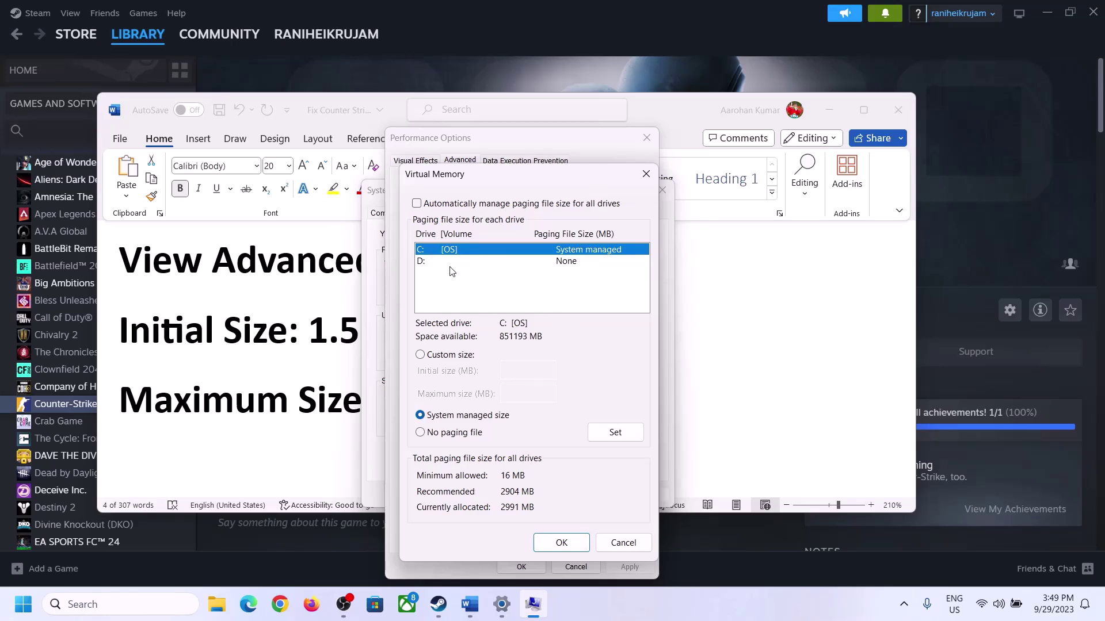
click(421, 356)
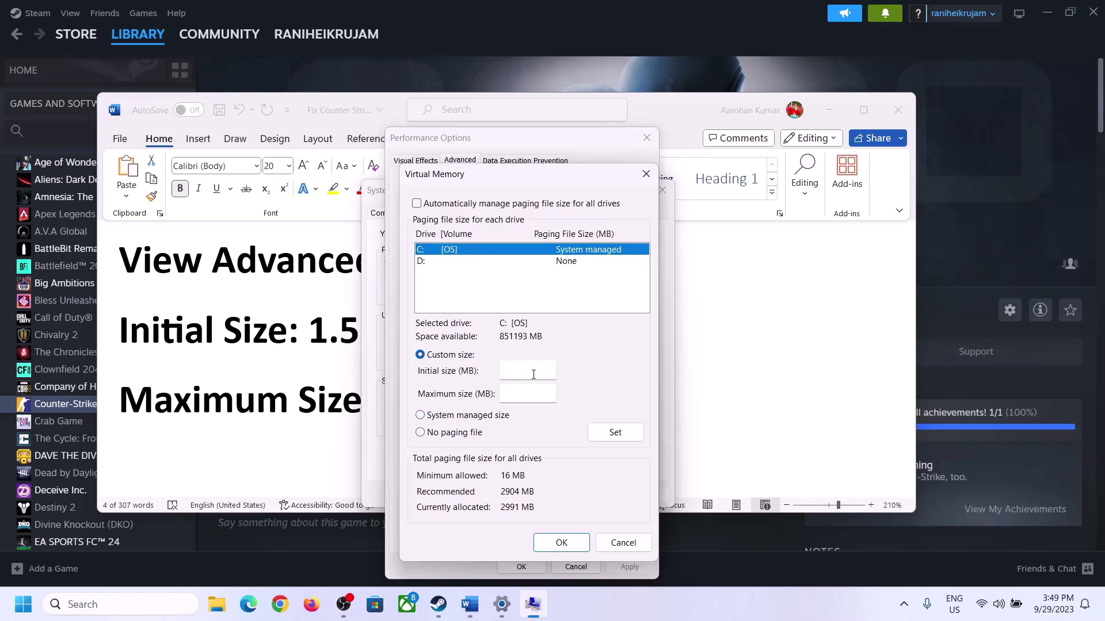
Highlight "1.5 x Total Ram" in the Word document and check the installed RAM in the device specifications in Windows Settings.
click(324, 340)
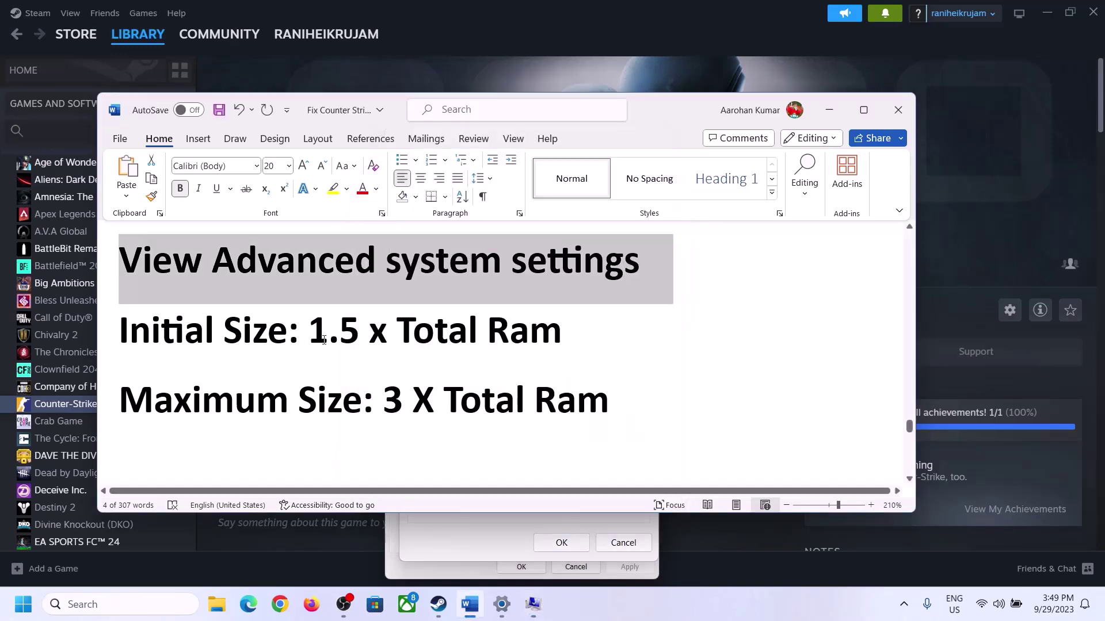
drag(317, 331, 510, 339)
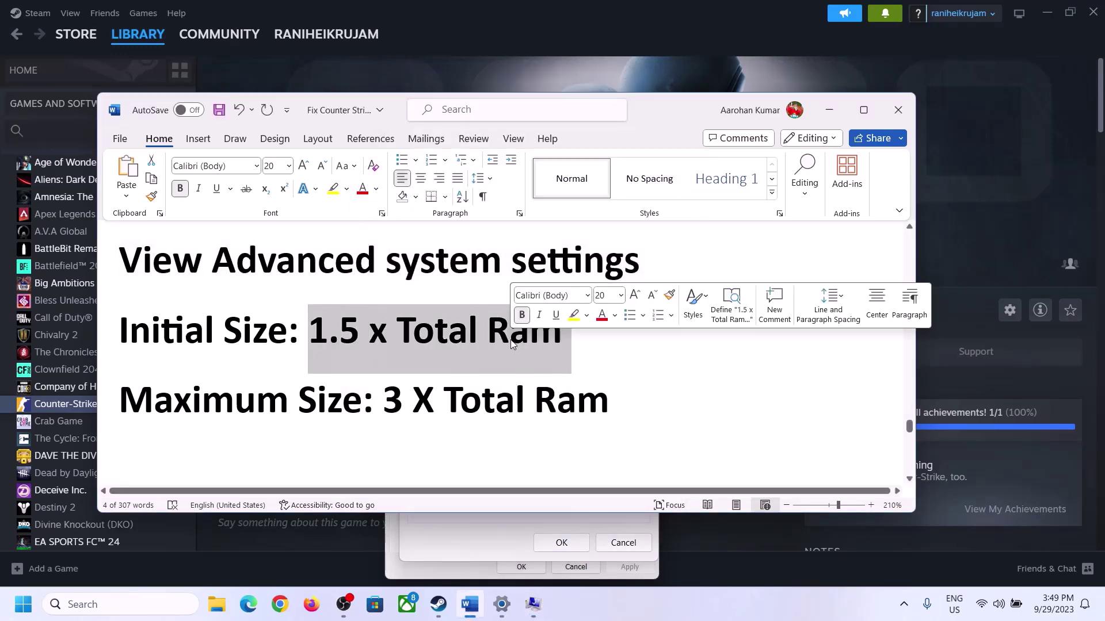
click(501, 605)
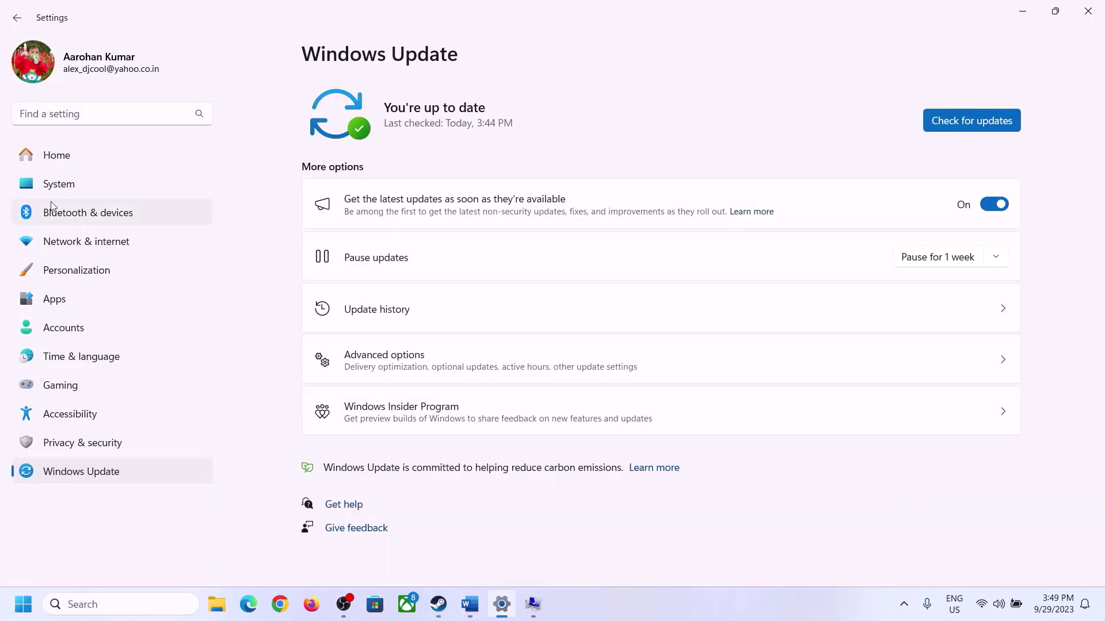
click(51, 188)
scroll(357, 374, down, 8)
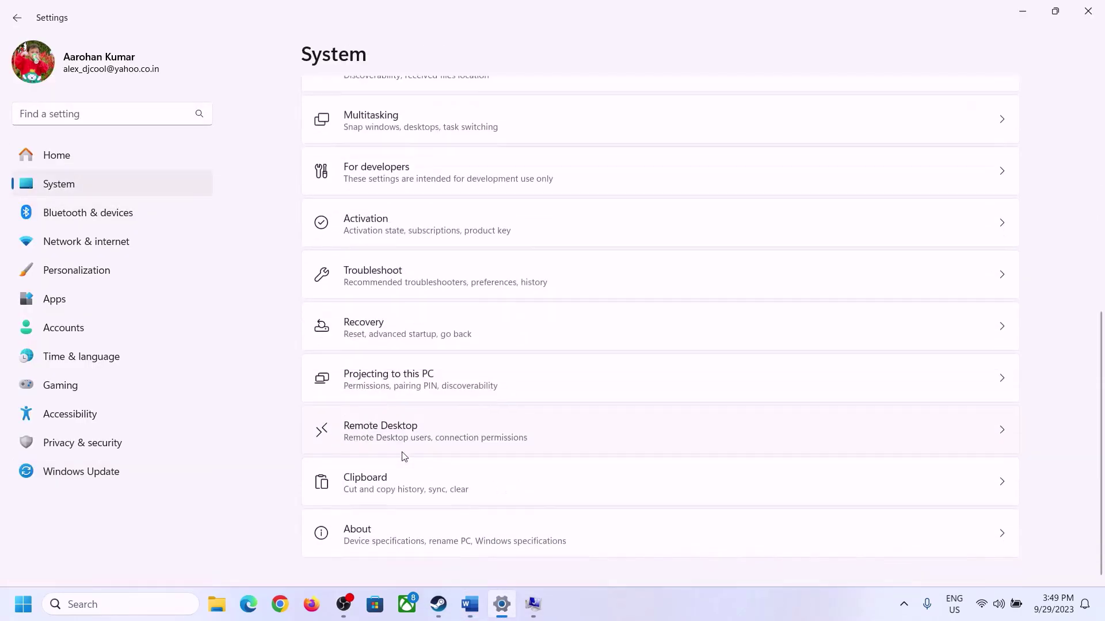
click(362, 546)
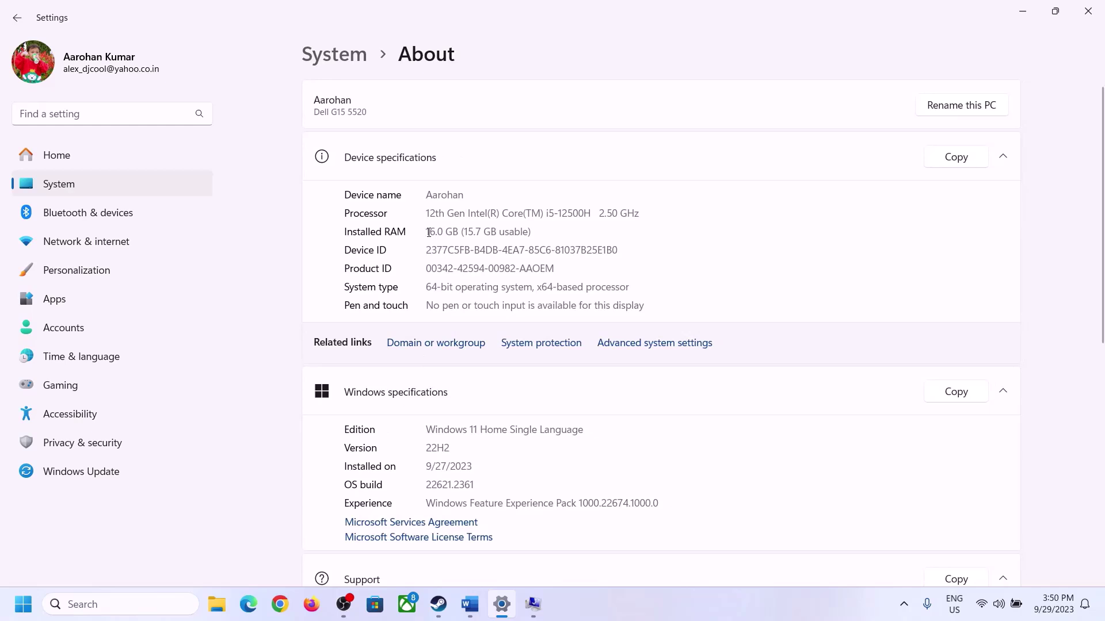
drag(436, 231, 421, 231)
click(445, 233)
drag(436, 230, 424, 231)
Return to the Virtual Memory dialog, launch Calculator with the Run command "calc", and place its window beside the dialog.
click(528, 606)
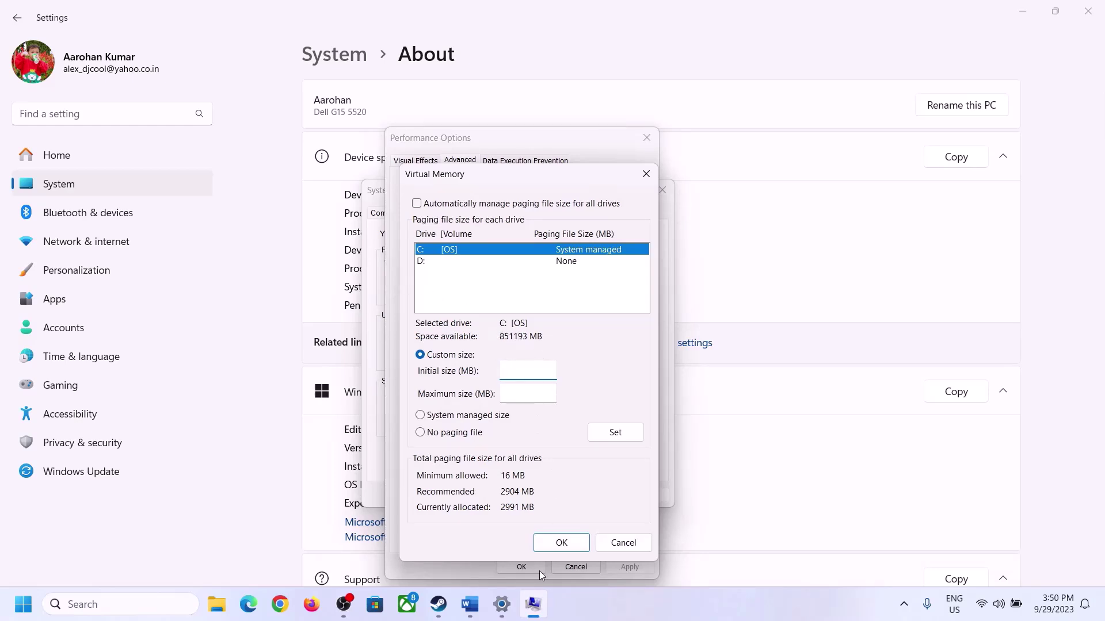
mouse_move(502, 604)
mouse_move(498, 532)
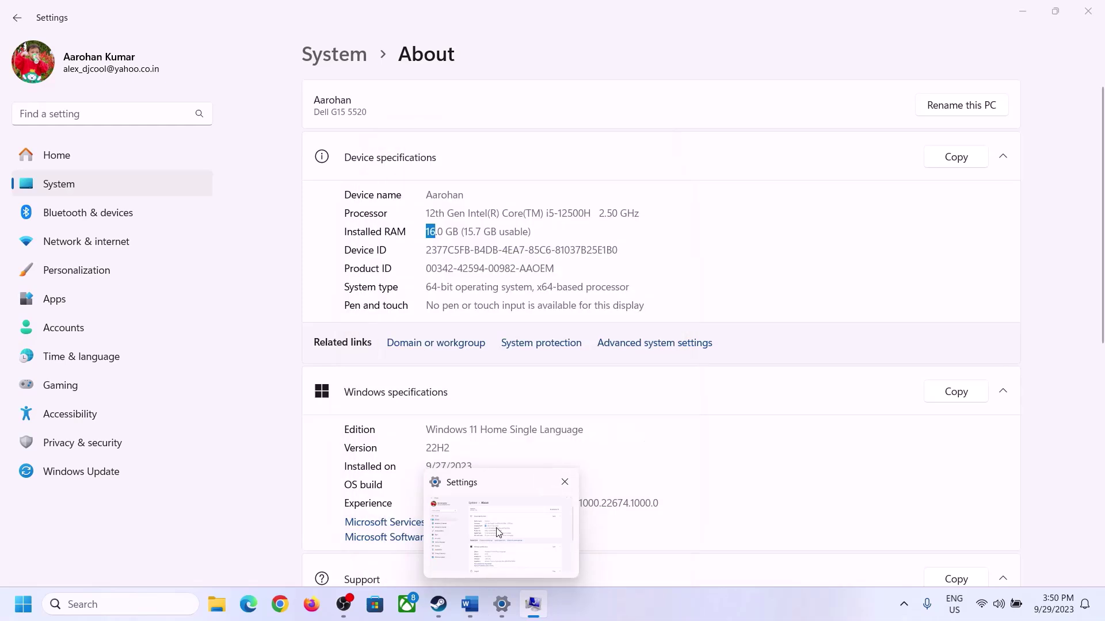
key(super+r)
text(c)
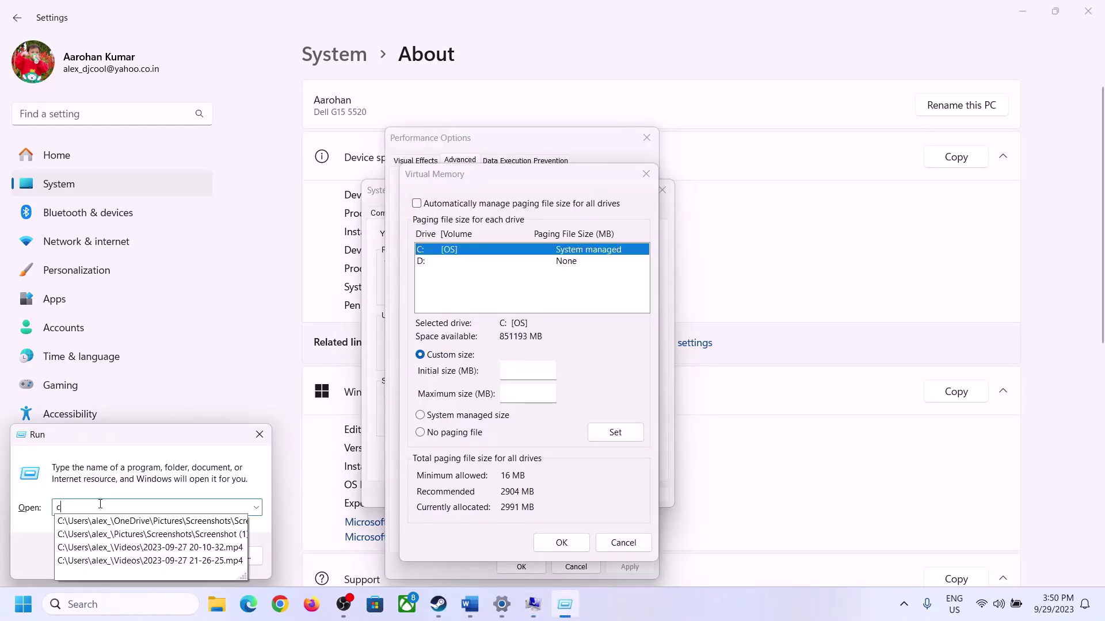
text(alc)
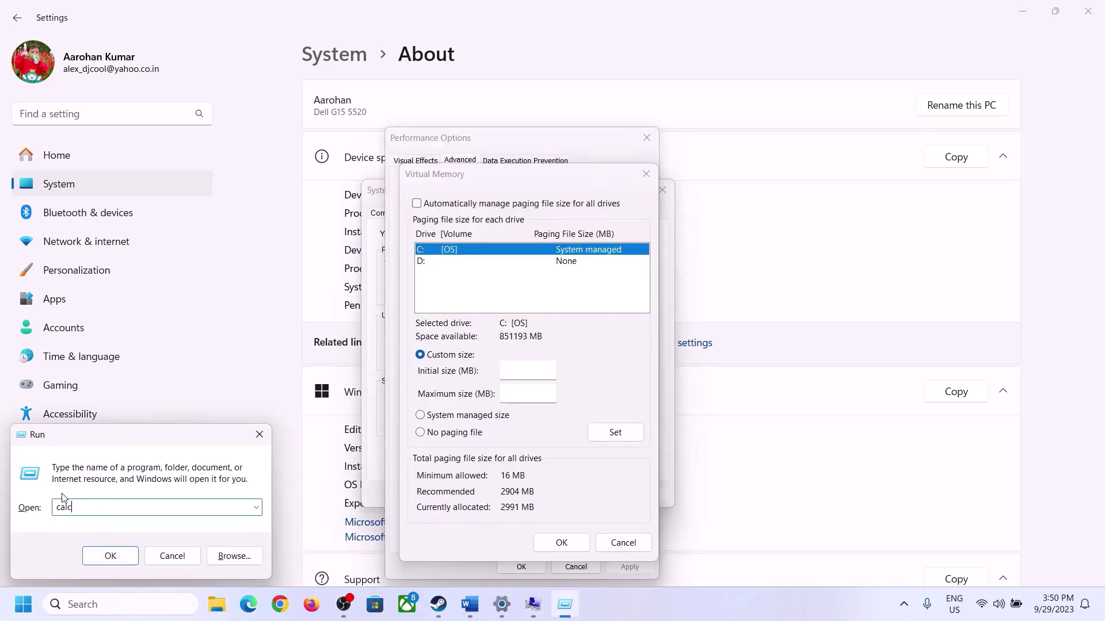
click(111, 556)
drag(138, 20, 800, 189)
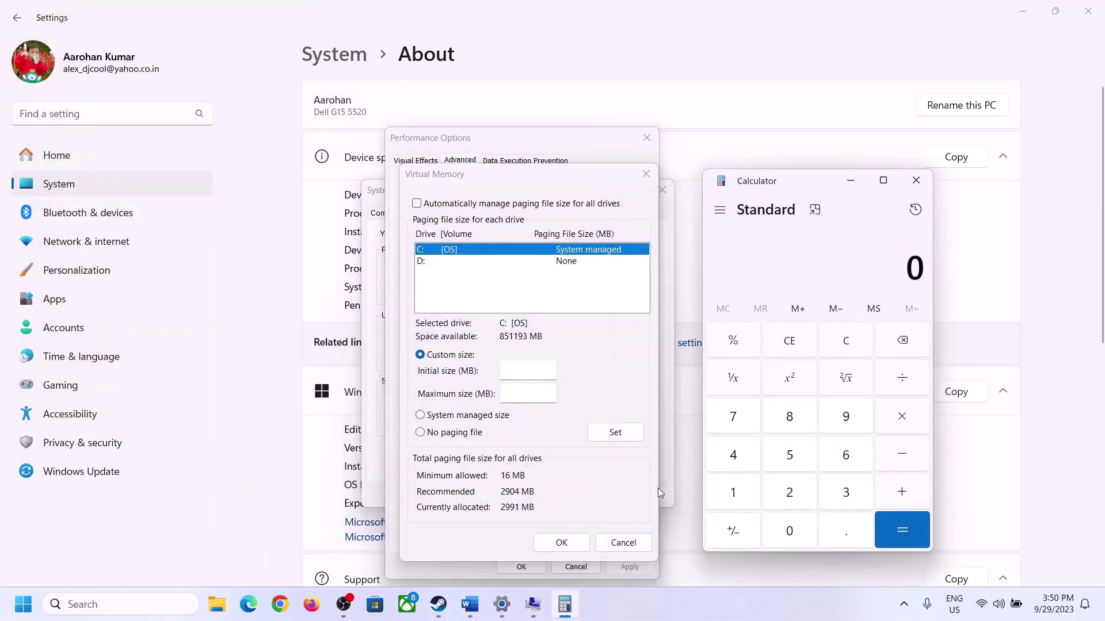
Review the Initial Size formula in the Word document and bring Calculator in front of it.
click(469, 614)
drag(570, 346, 323, 348)
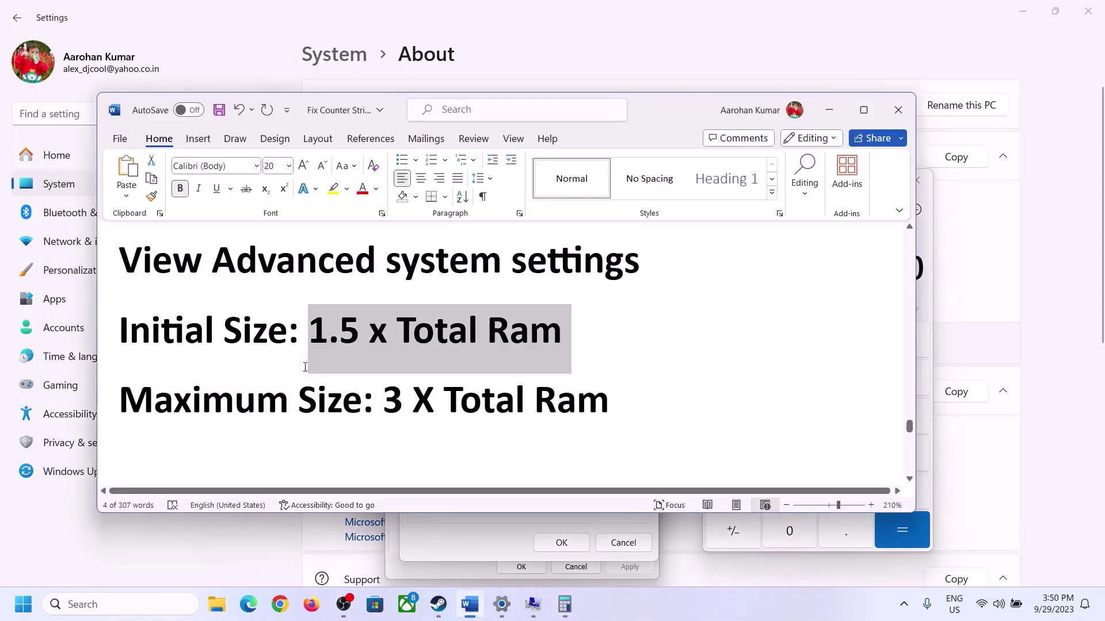
click(565, 605)
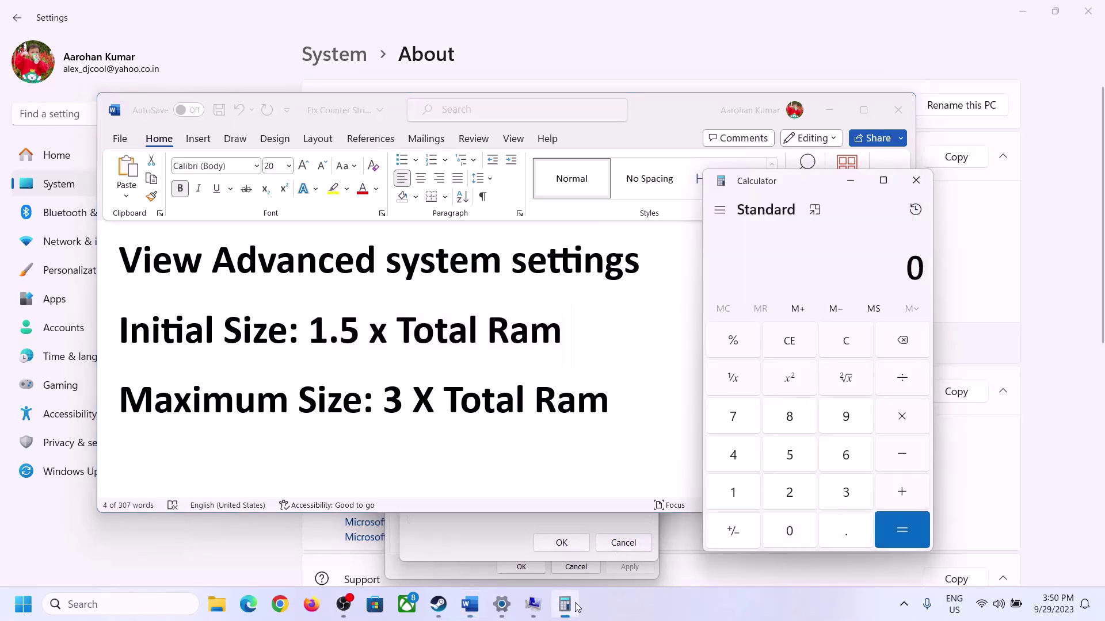
click(736, 496)
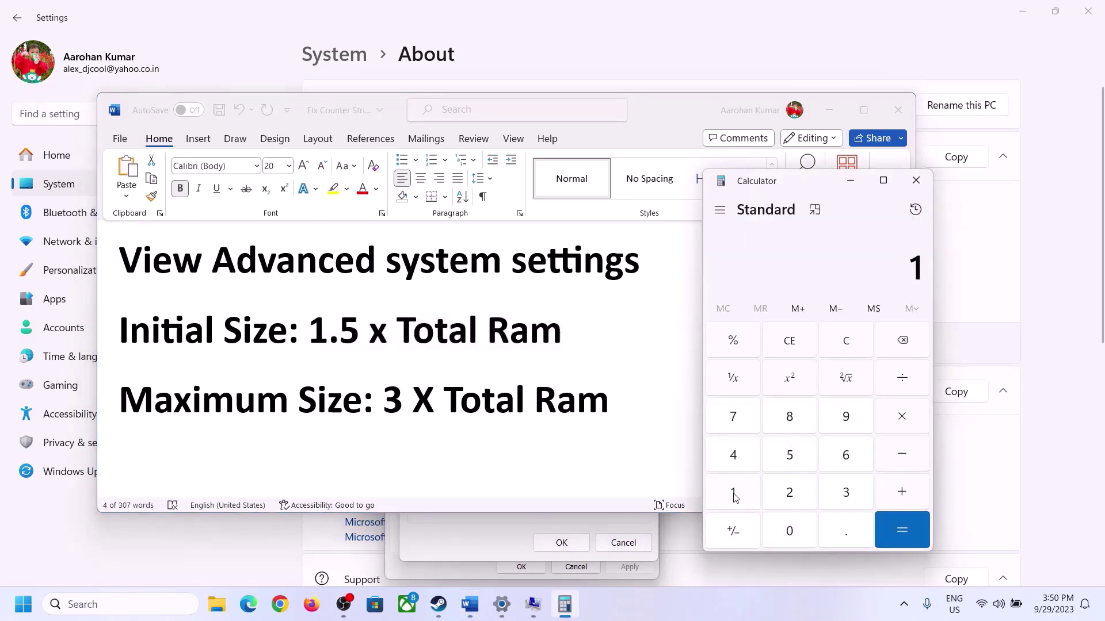
click(842, 464)
click(847, 351)
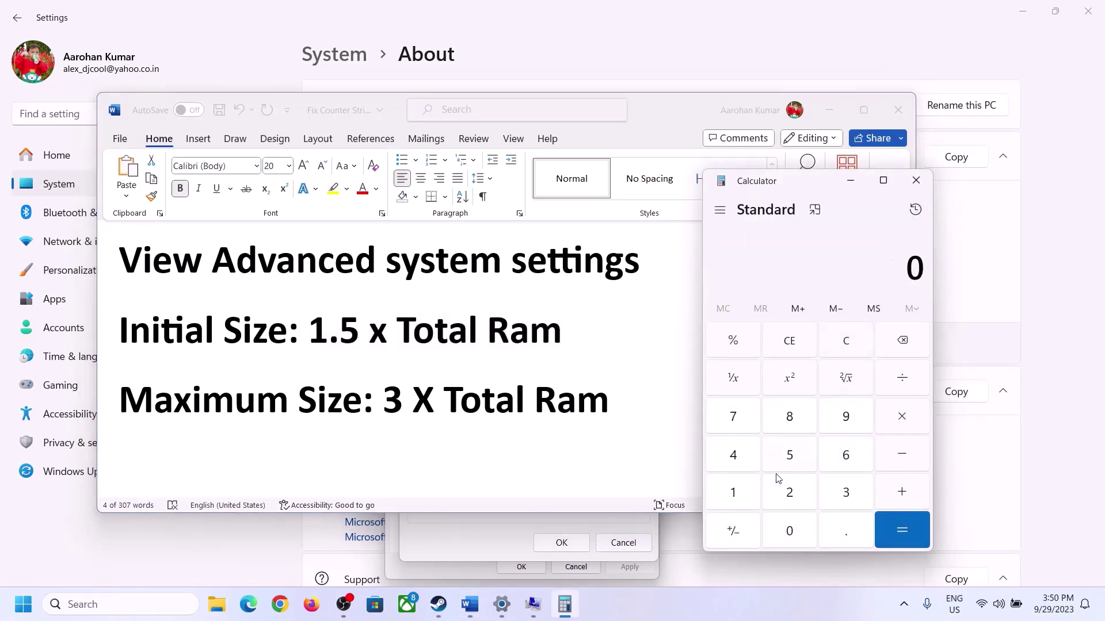
Convert the RAM size to megabytes in Calculator by computing 16 × 1024.
click(736, 493)
click(843, 455)
click(901, 419)
click(735, 496)
click(791, 535)
click(790, 495)
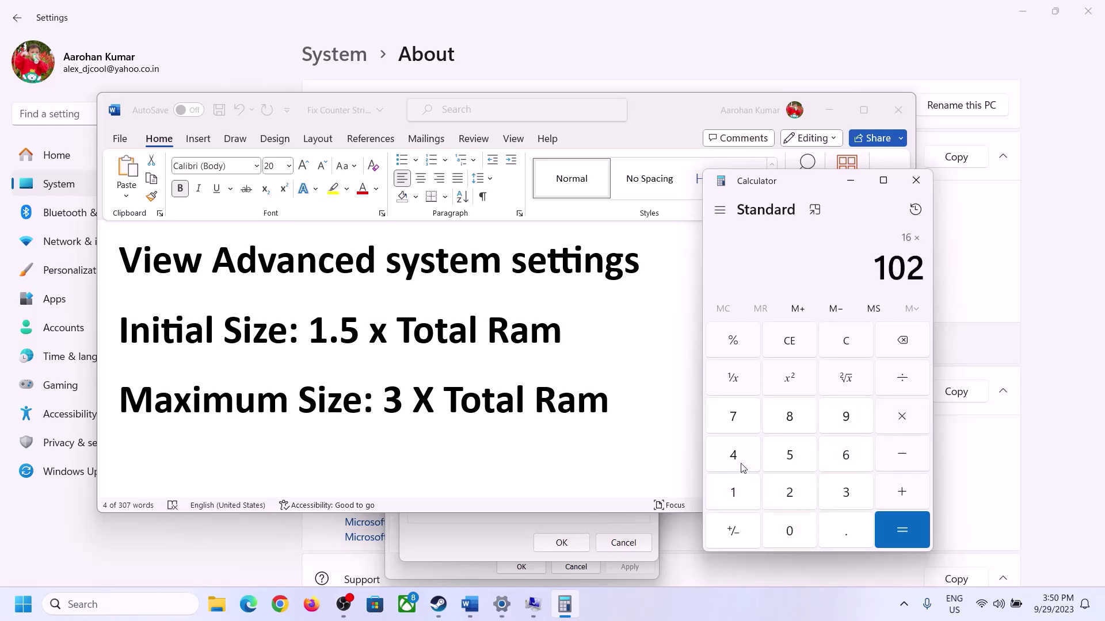
click(742, 464)
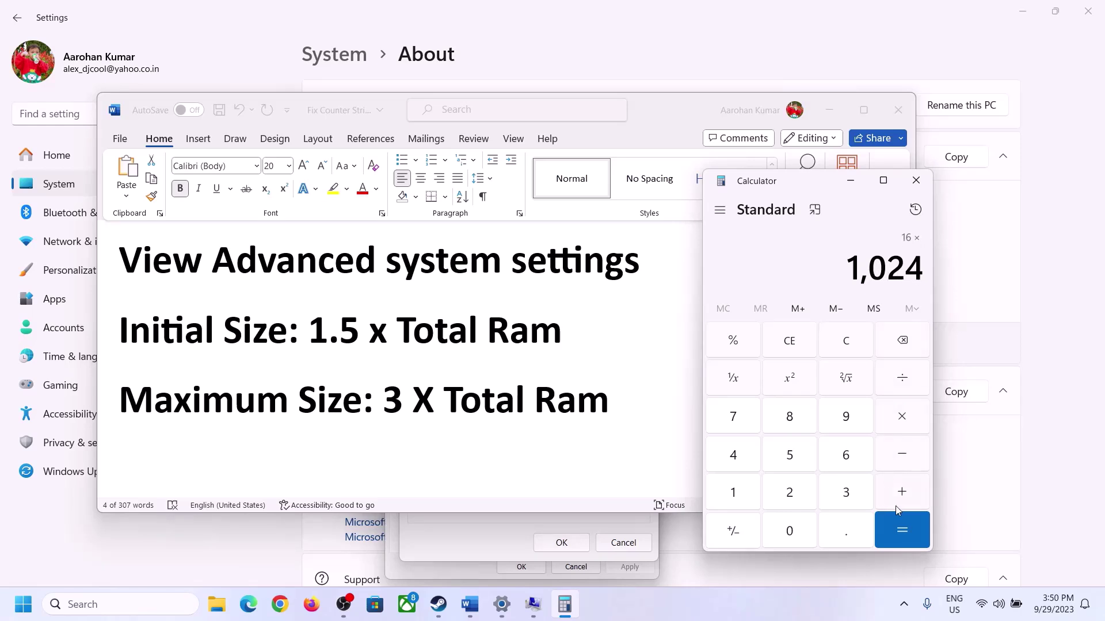
click(901, 531)
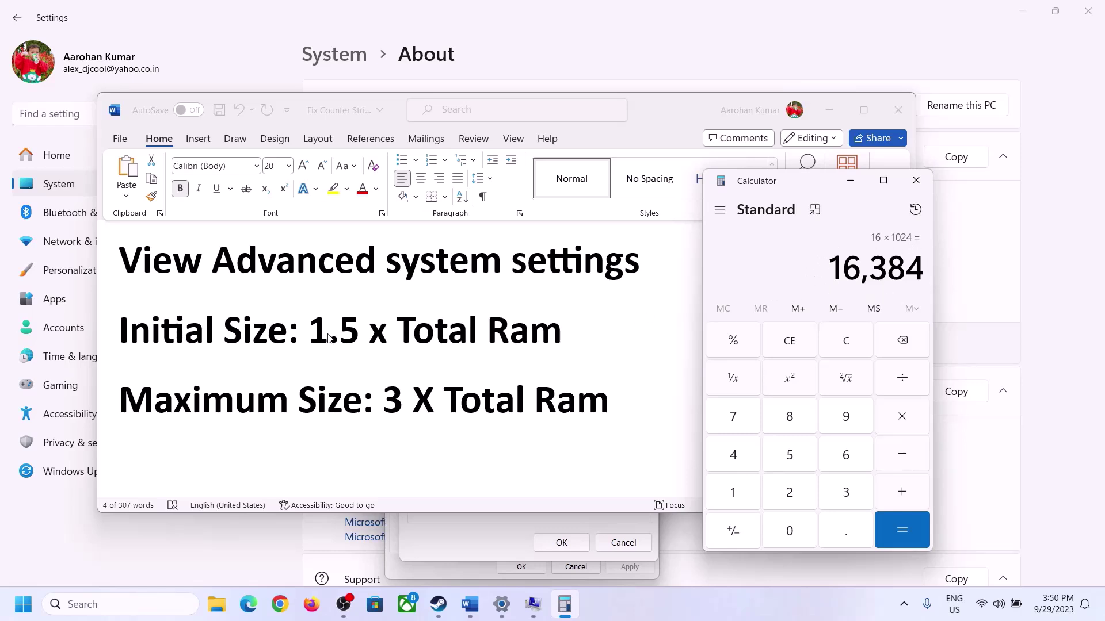
Multiply the converted RAM size by 1.5 in Calculator to get the initial paging file size.
click(904, 421)
click(734, 494)
click(843, 538)
click(790, 456)
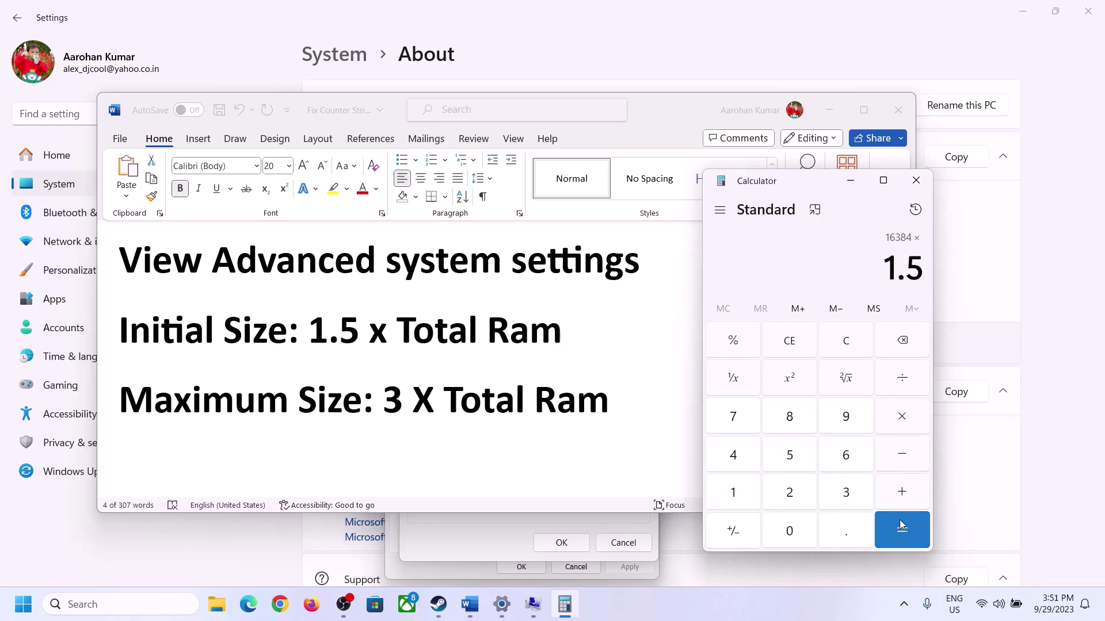
click(899, 521)
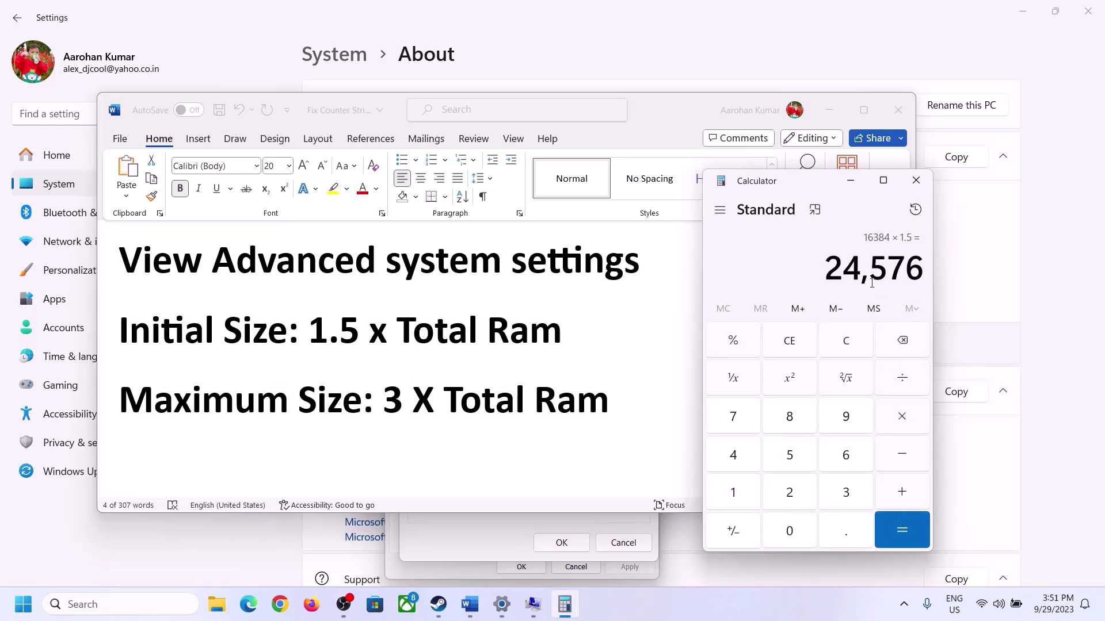
Set the custom initial paging file size for drive C: to 24576 MB in the Virtual Memory dialog.
click(489, 538)
click(522, 371)
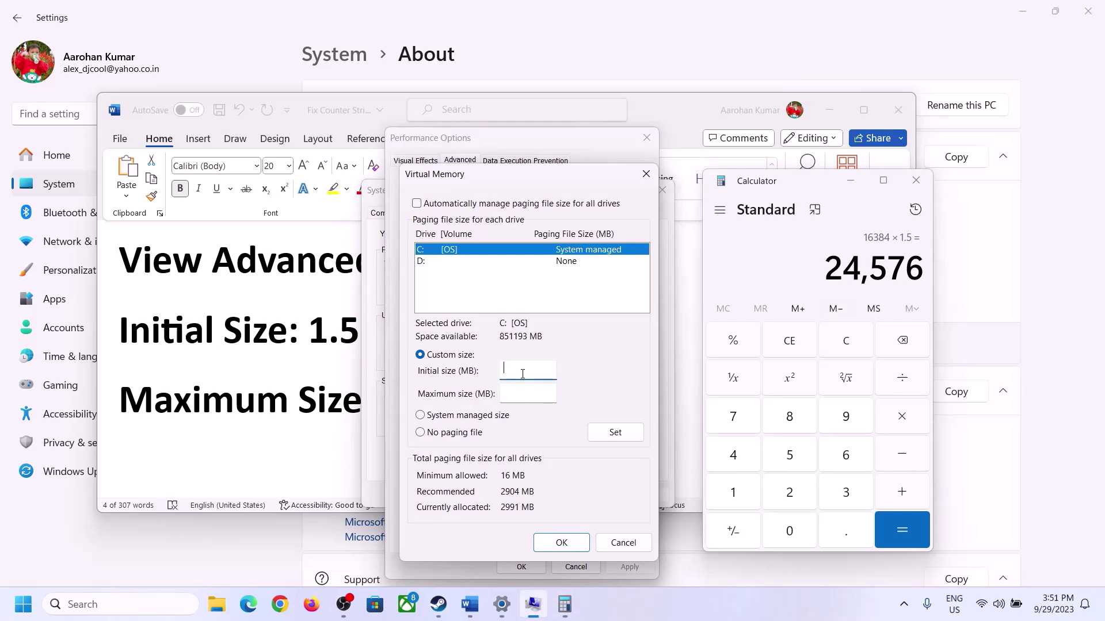
text(24576)
click(554, 393)
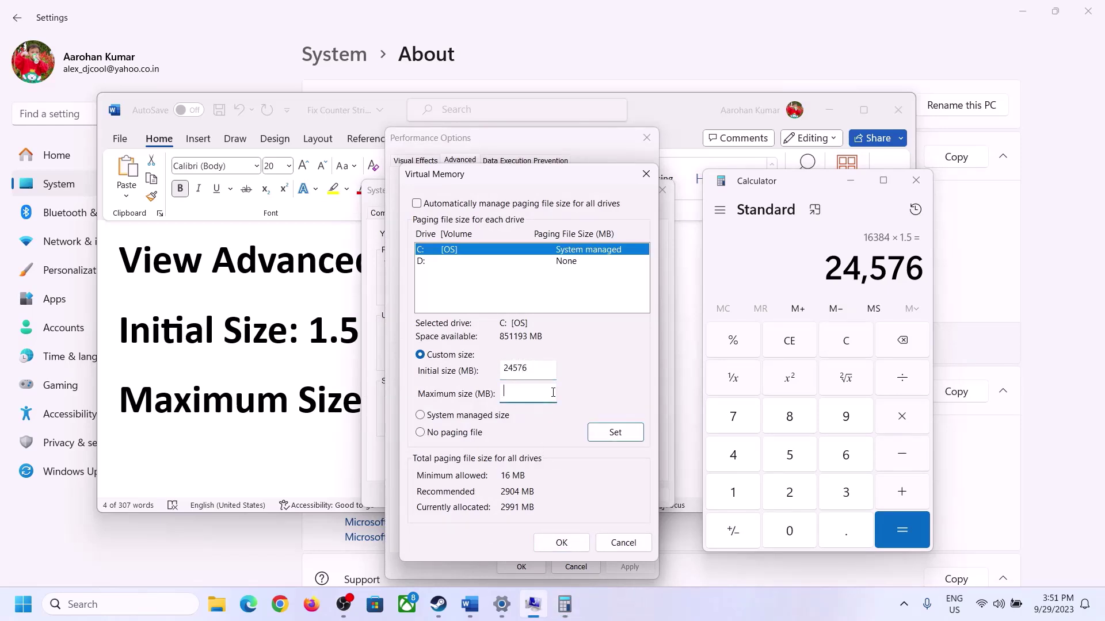
Review the Maximum Size formula in the Word document, clear Calculator, and recheck the installed RAM in Windows Settings.
click(320, 406)
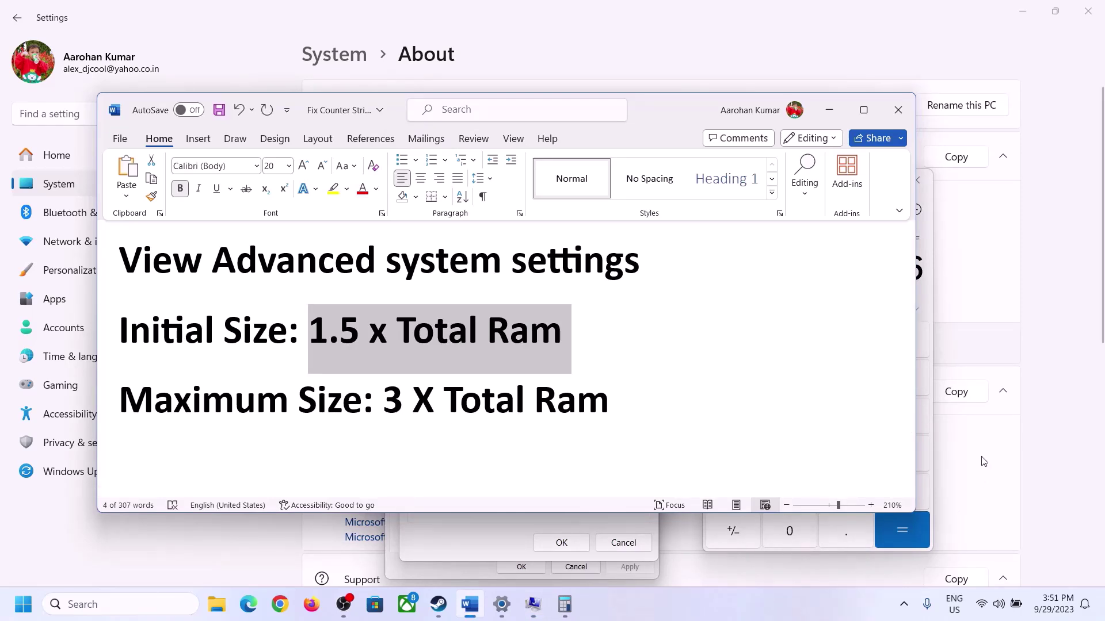
click(927, 298)
click(856, 344)
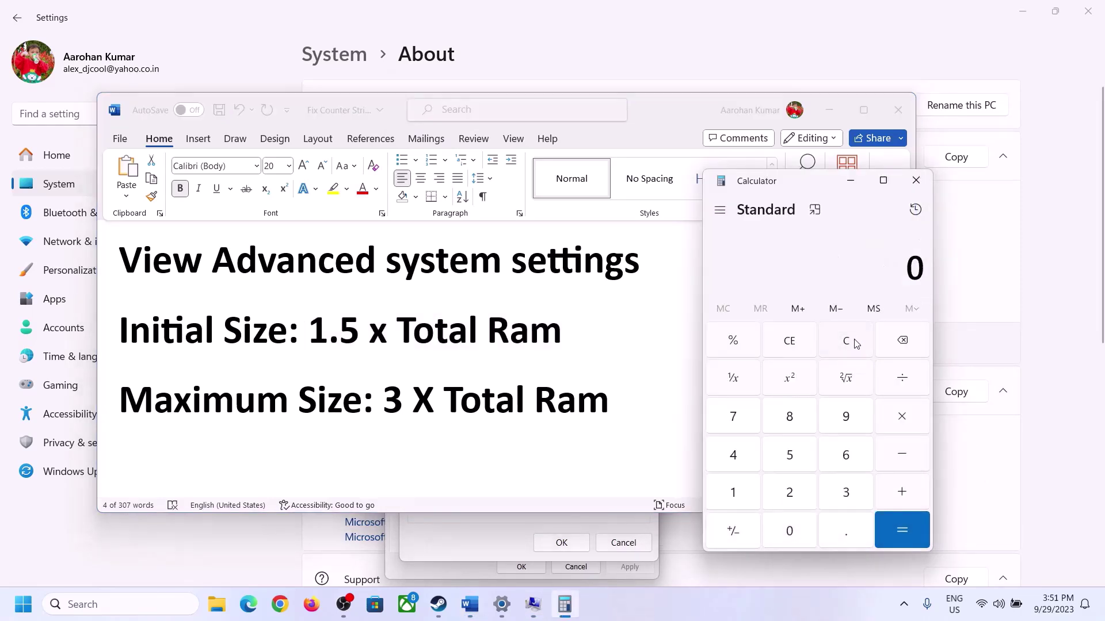
click(502, 610)
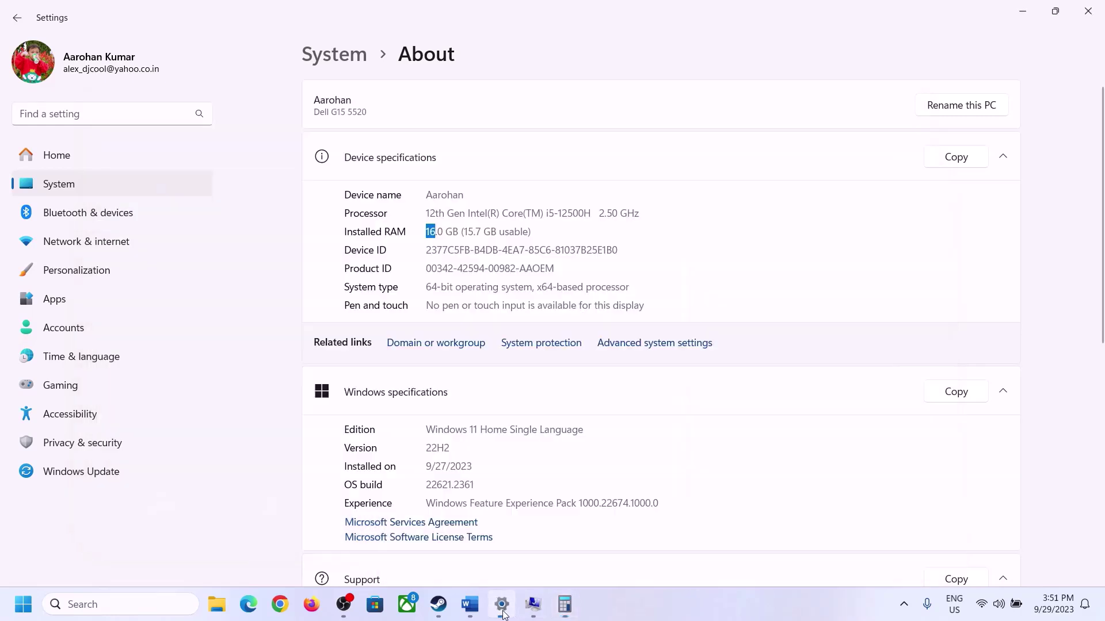
Return to Calculator and convert the RAM size to megabytes again by computing 16 × 1024.
click(565, 601)
click(745, 490)
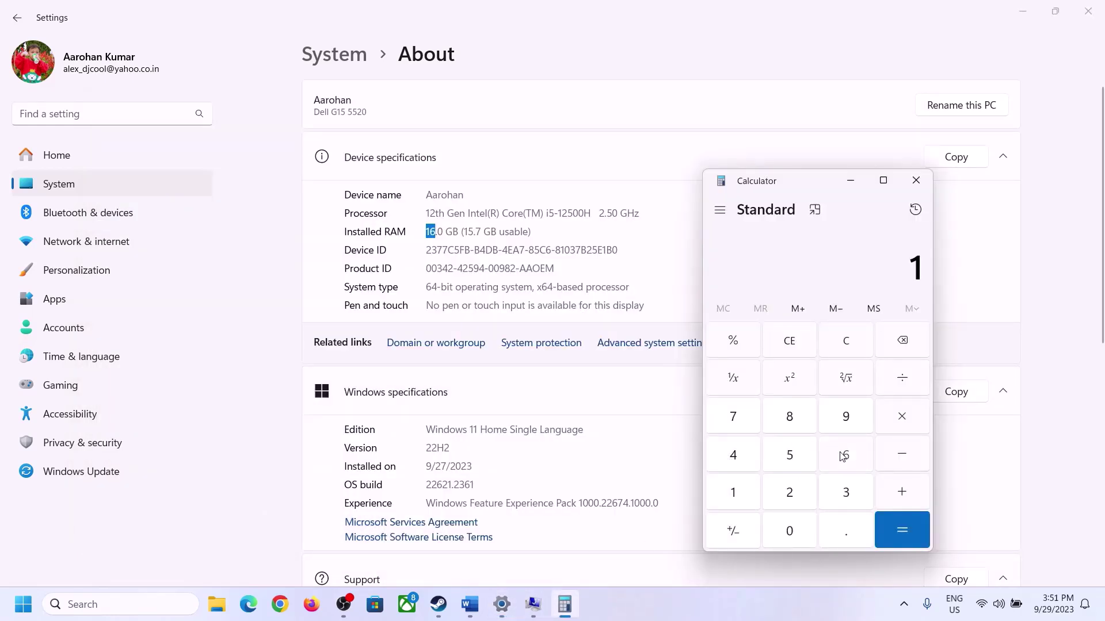
click(843, 457)
click(900, 417)
click(740, 488)
click(783, 524)
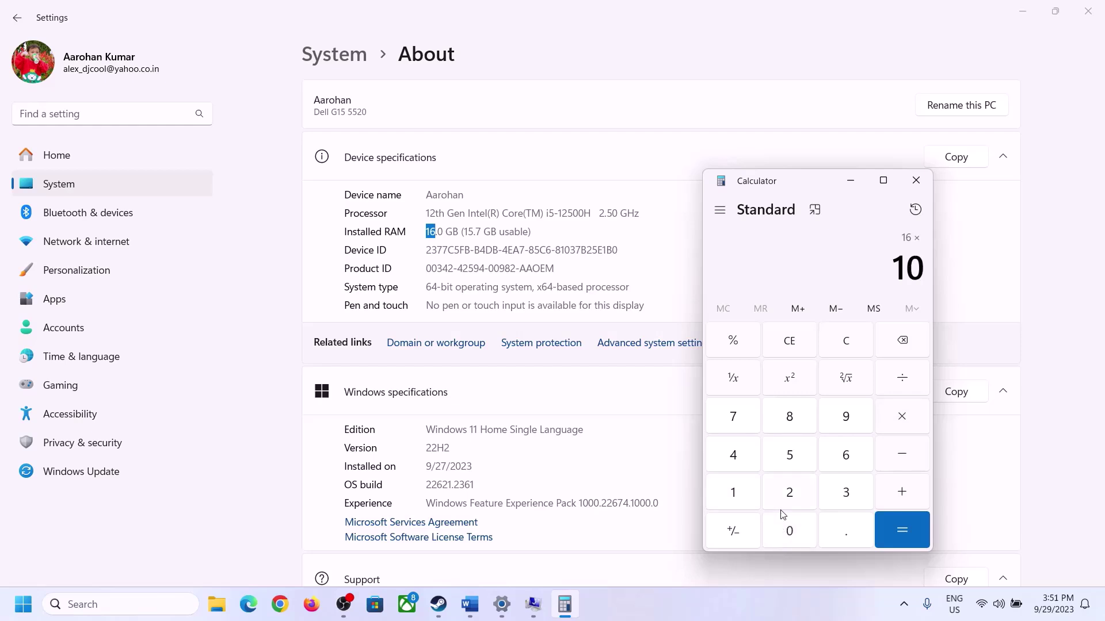
click(788, 496)
click(733, 460)
click(893, 537)
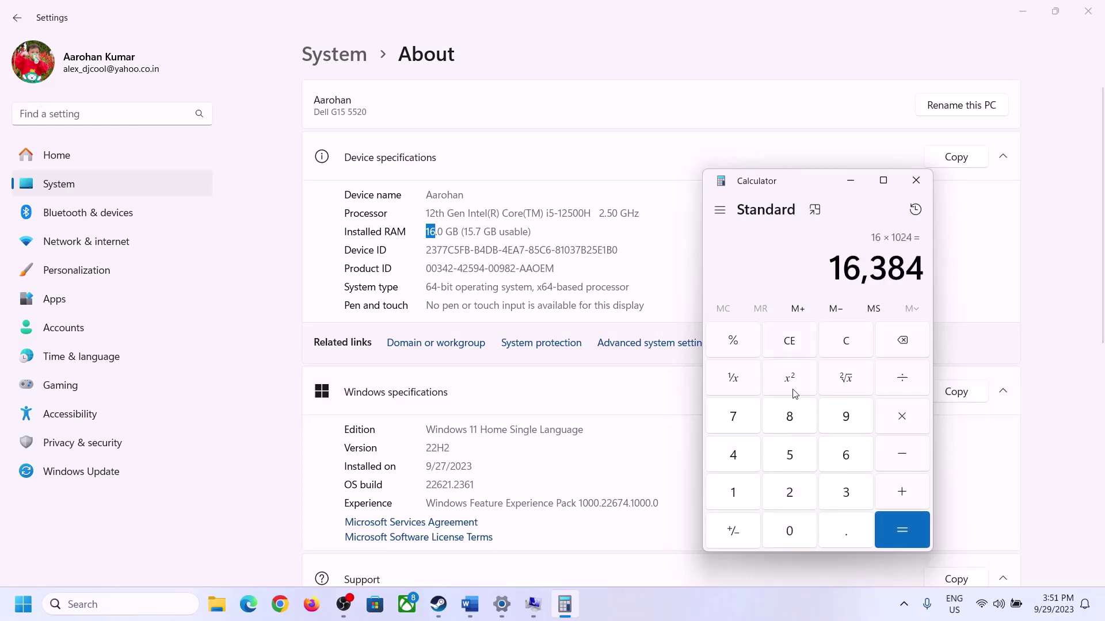
Check the Maximum Size formula in the Word document and multiply the converted RAM size by 3 in Calculator.
click(470, 604)
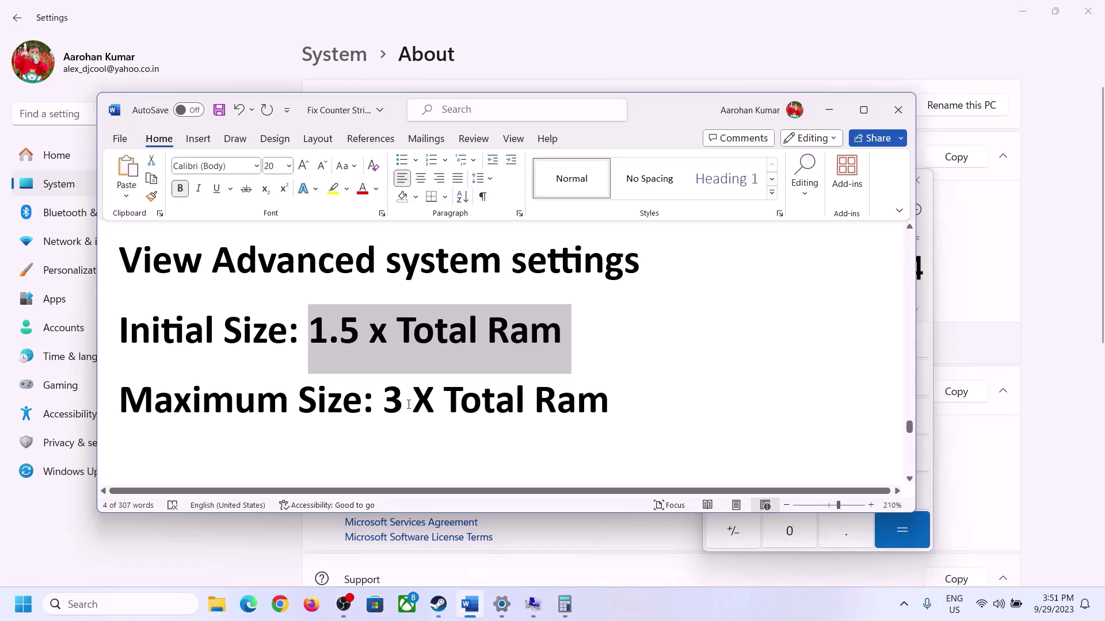
click(565, 604)
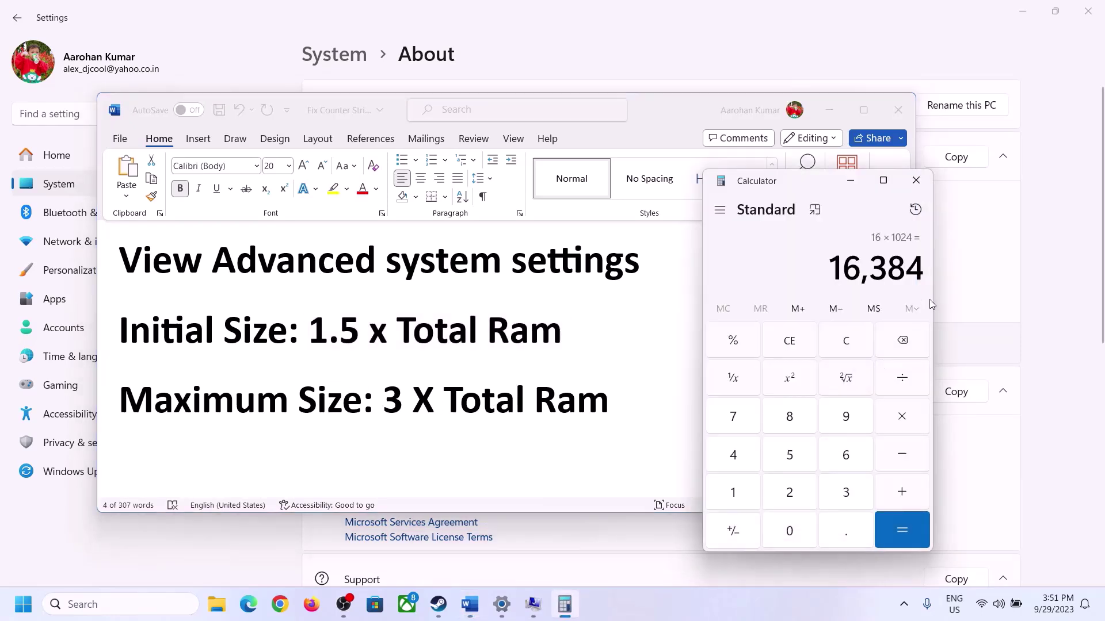
click(899, 417)
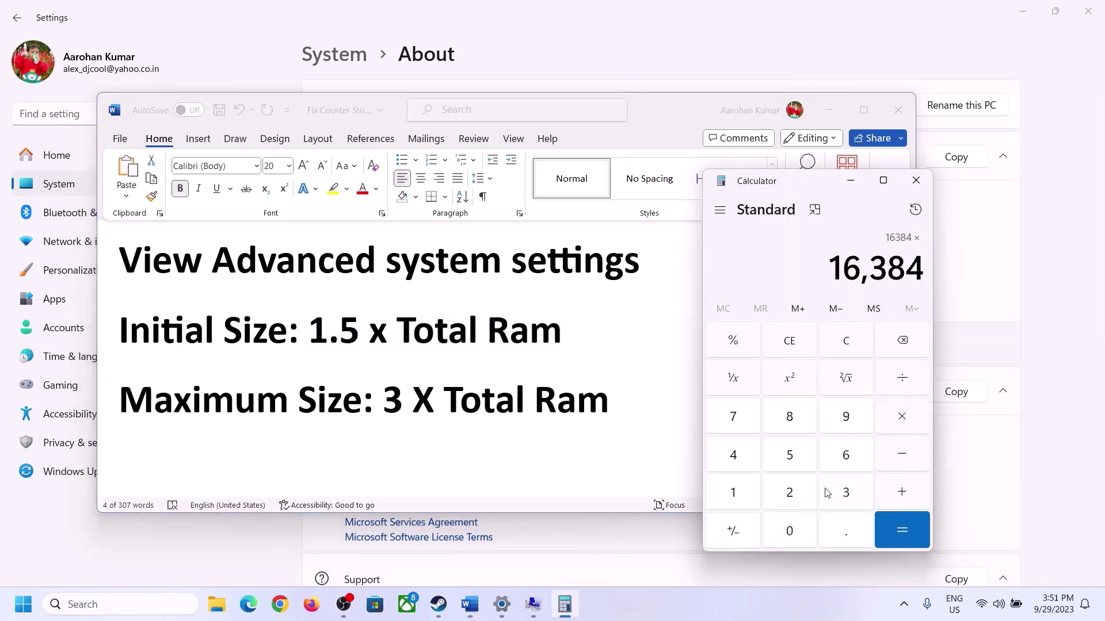
click(843, 493)
click(910, 527)
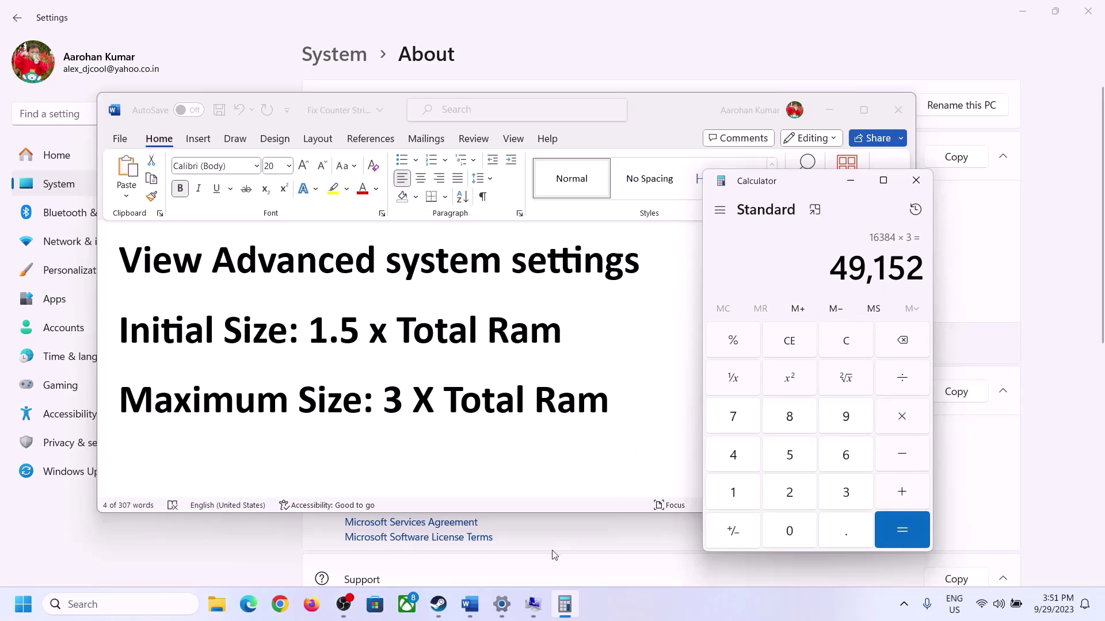
Set the maximum paging file size for drive C: to 49152 MB, assign the custom size, and confirm the Virtual Memory dialog.
click(533, 604)
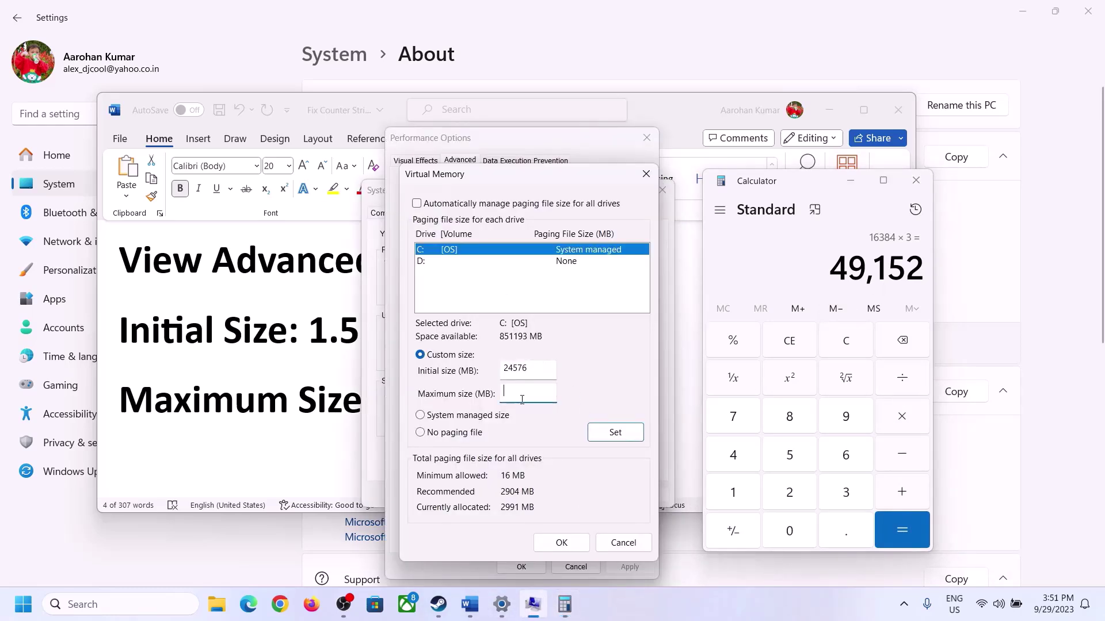
text(49152)
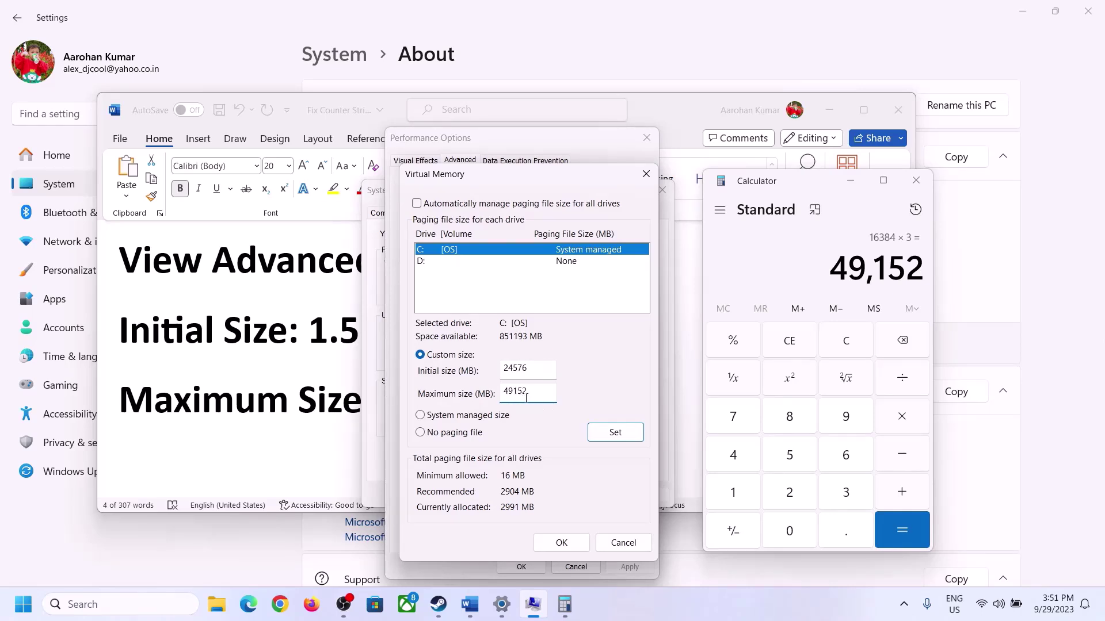
click(615, 436)
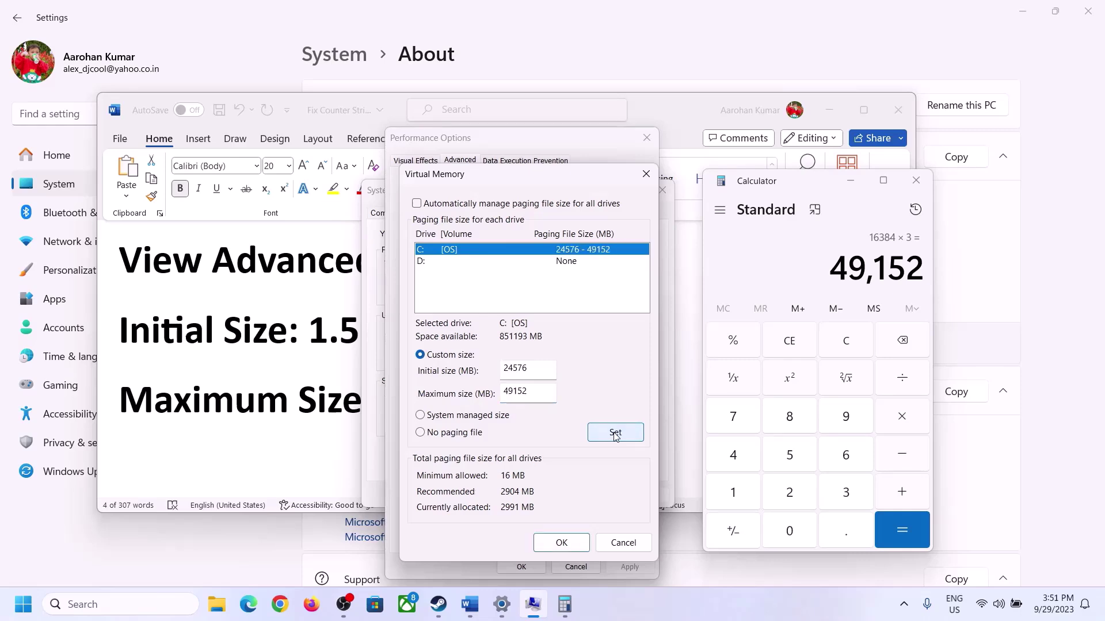
click(561, 542)
click(683, 353)
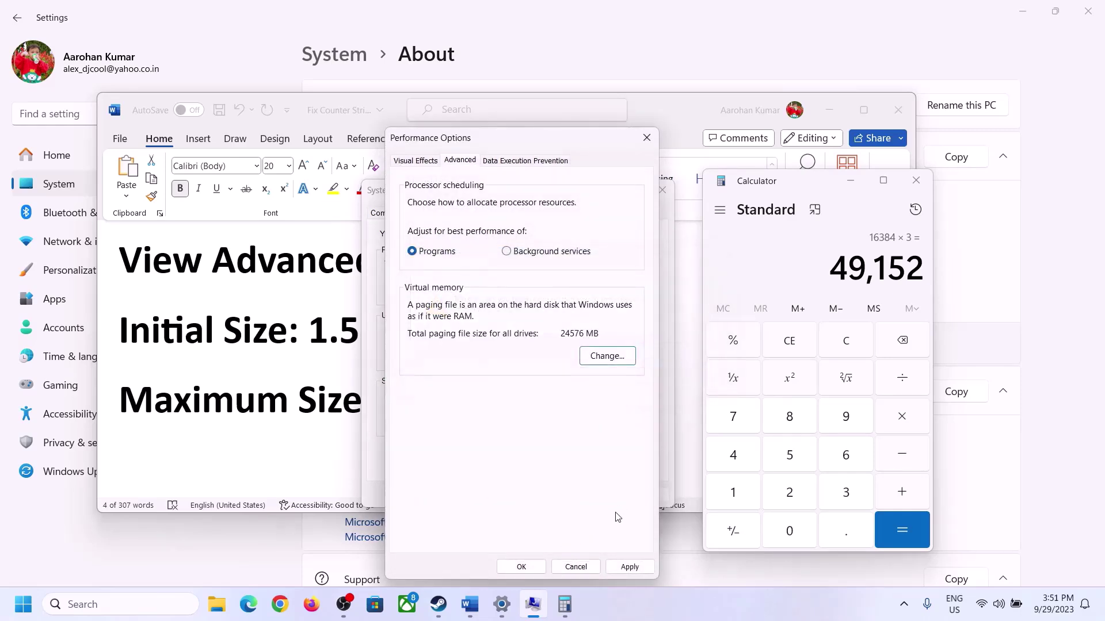
Apply and close the Performance Options and System Properties dialogs, and dismiss the restart prompt without restarting.
click(627, 568)
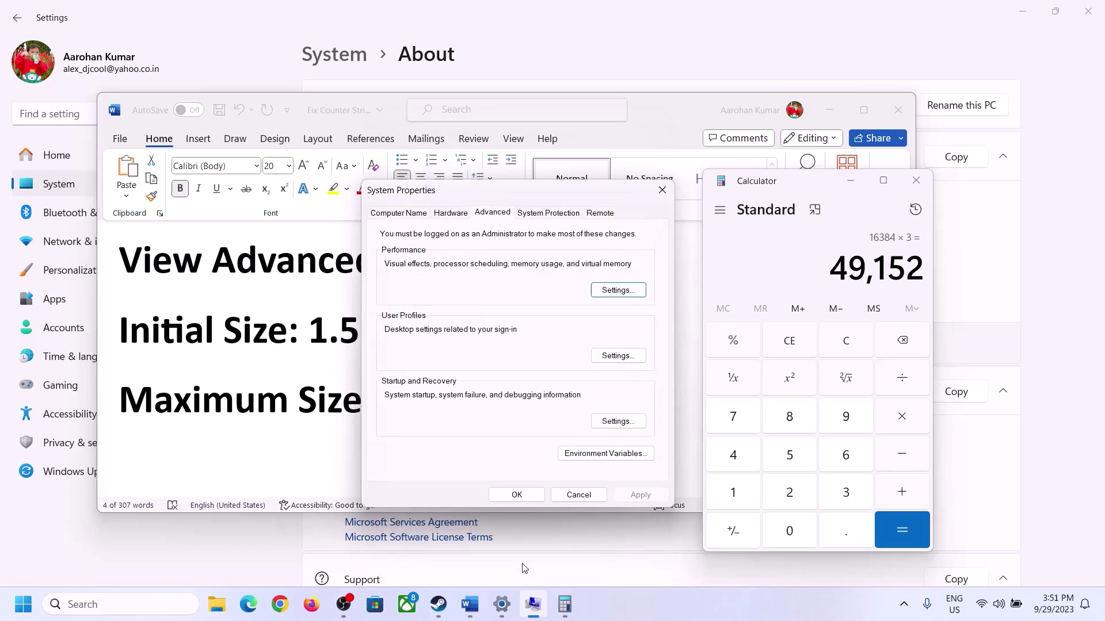
click(517, 494)
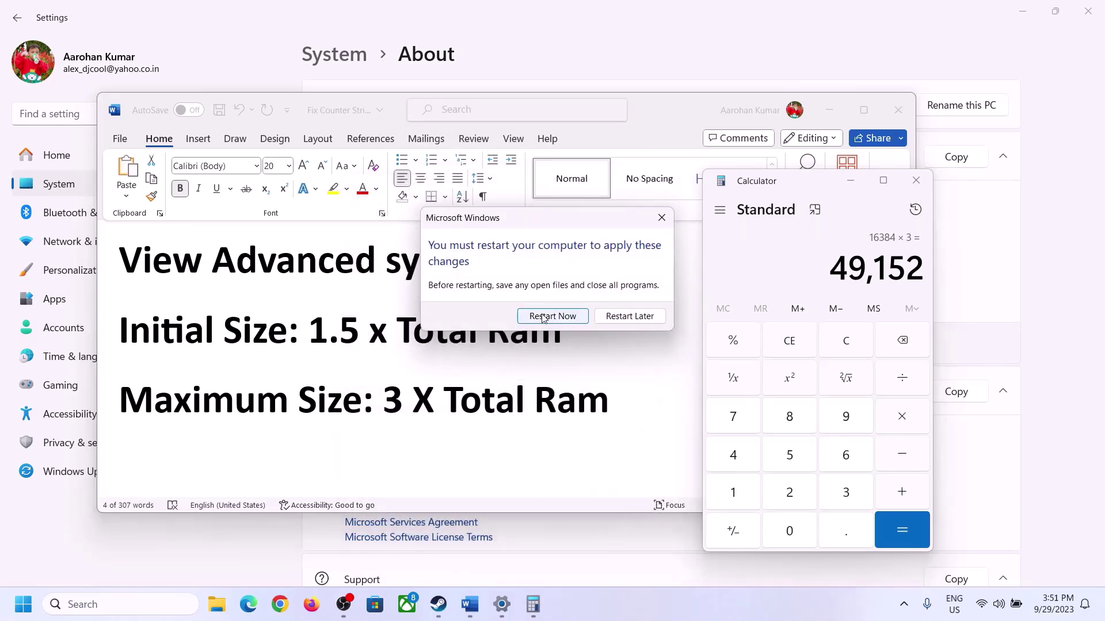
click(661, 219)
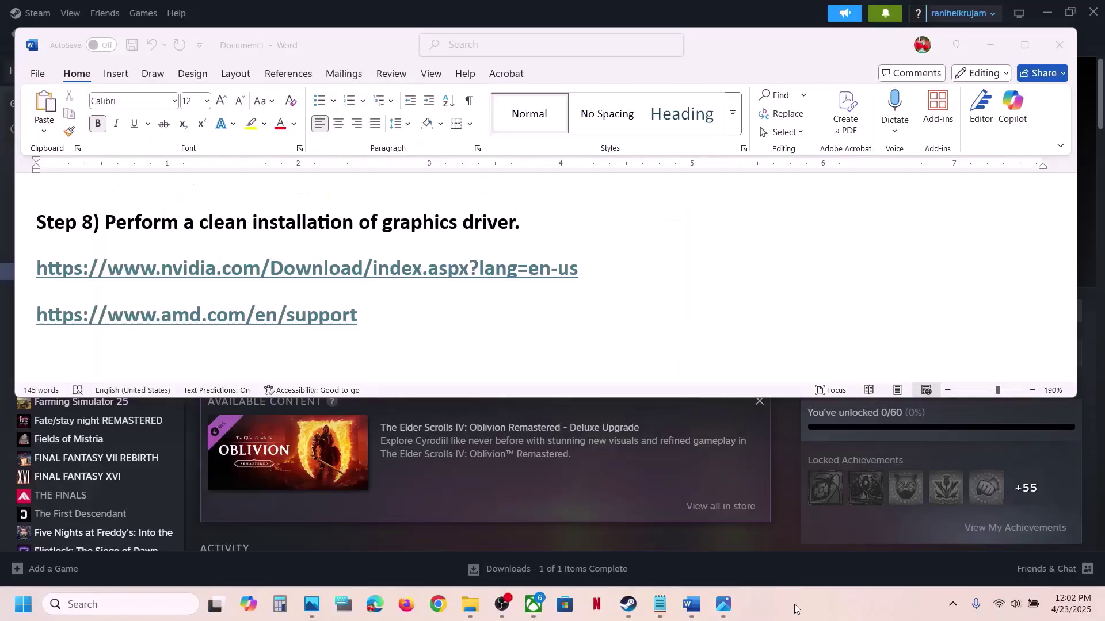
Copy the NVIDIA driver download link from Step 8 of the Word document and open it in Chrome.
click(245, 315)
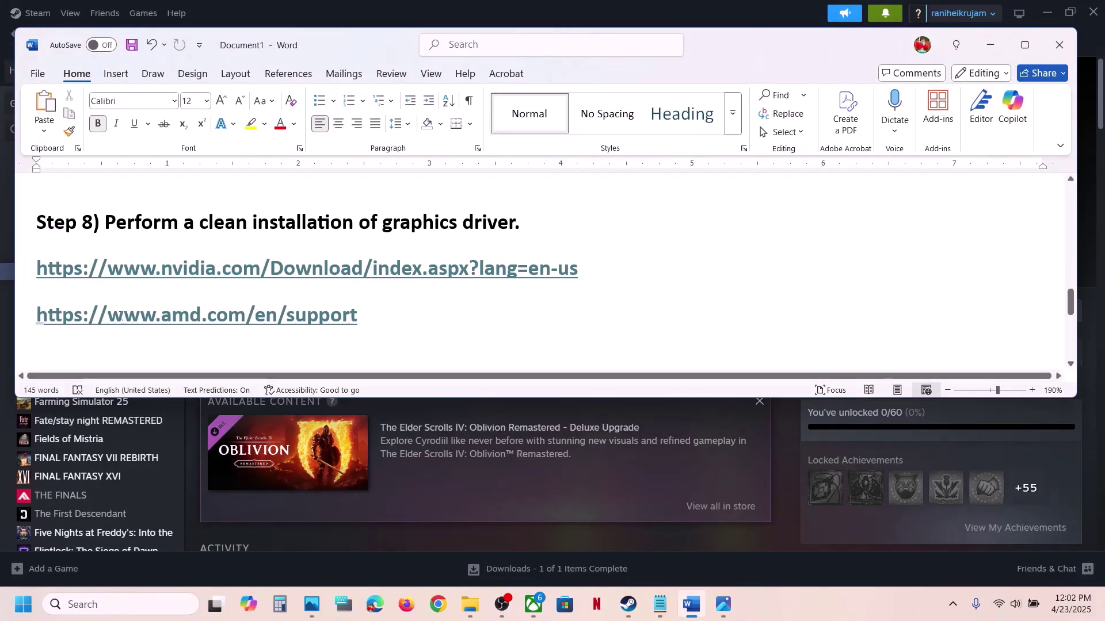
drag(109, 315, 360, 317)
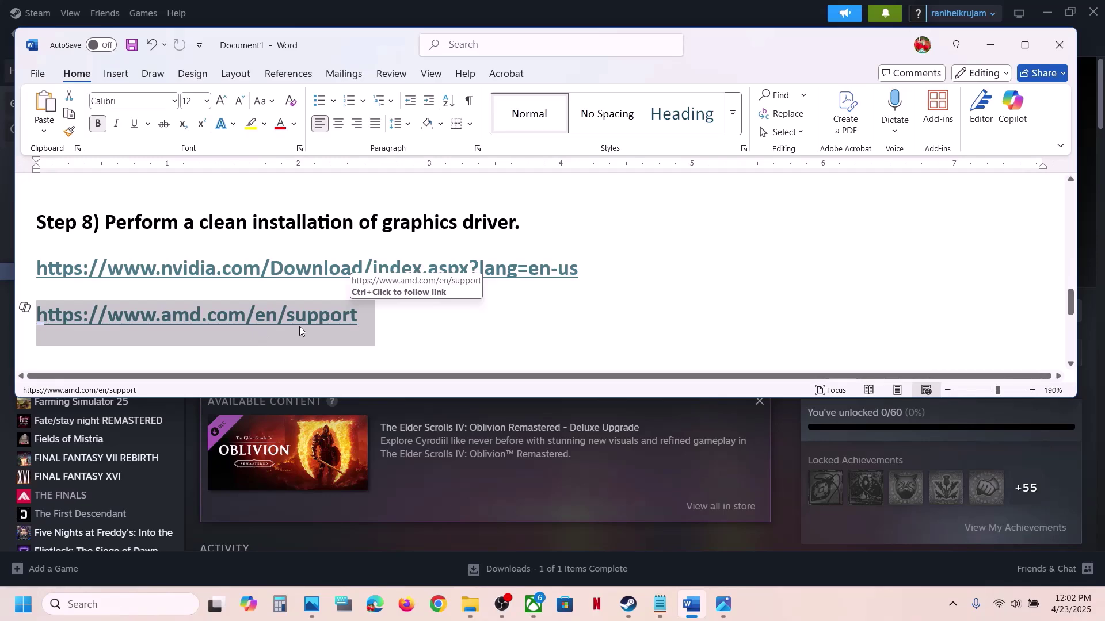
triple_click(116, 265)
key(ctrl+c)
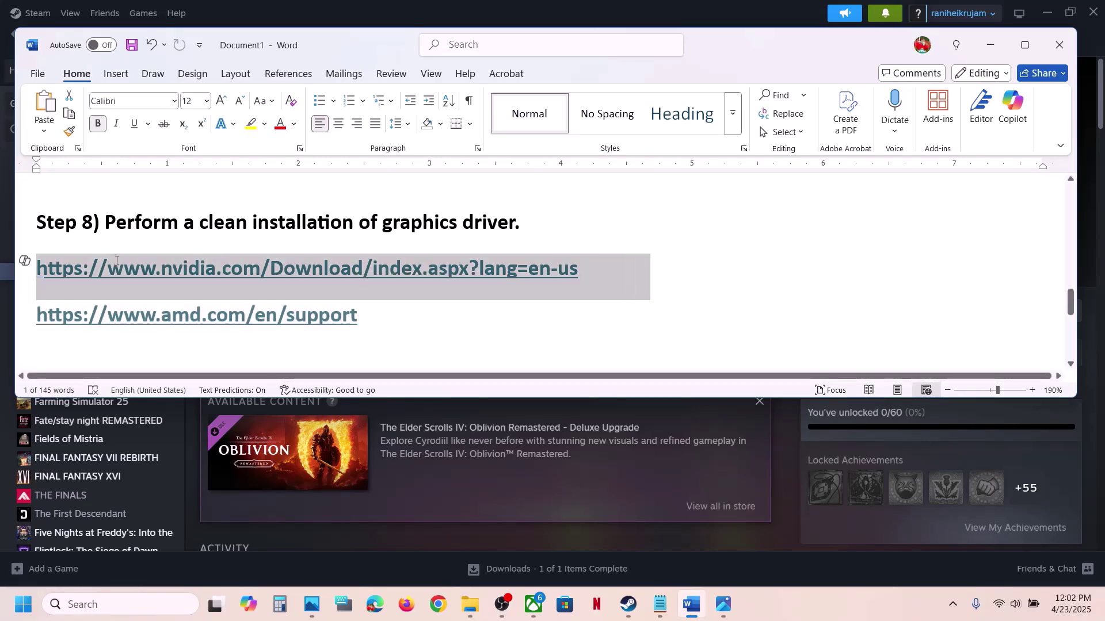
click(446, 615)
key(ctrl+v)
key(Return)
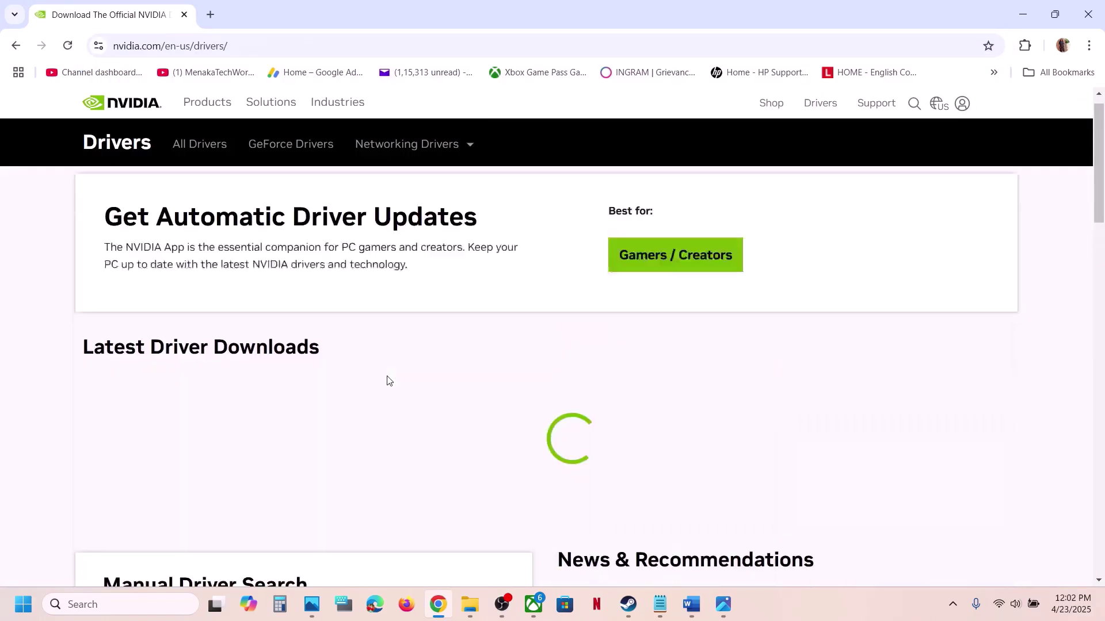
Run the manual driver search for the GeForce RTX 3050 Laptop GPU on Windows 11 in English (US).
scroll(386, 379, down, 3)
scroll(386, 380, down, 5)
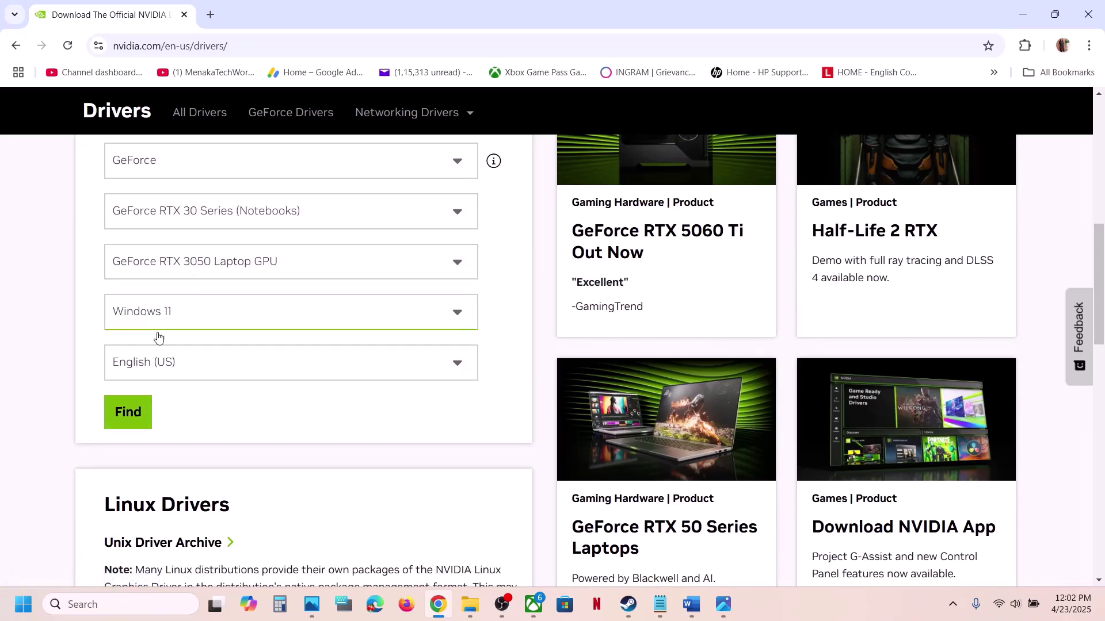
click(127, 413)
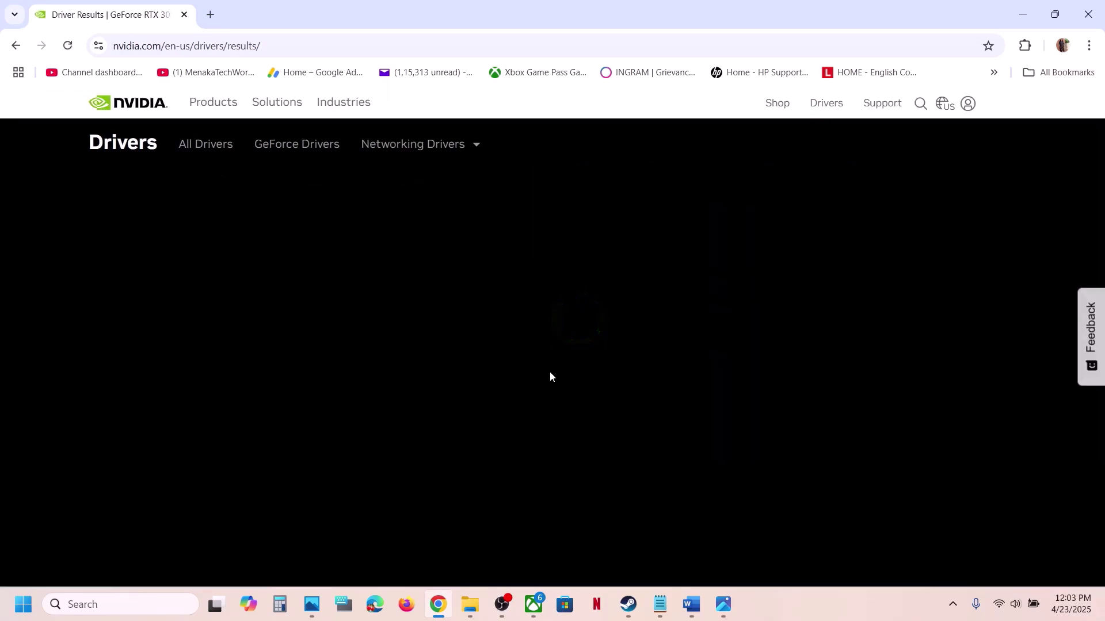
Expand the list of additional driver versions in the search results and look through the available releases.
scroll(550, 377, down, 7)
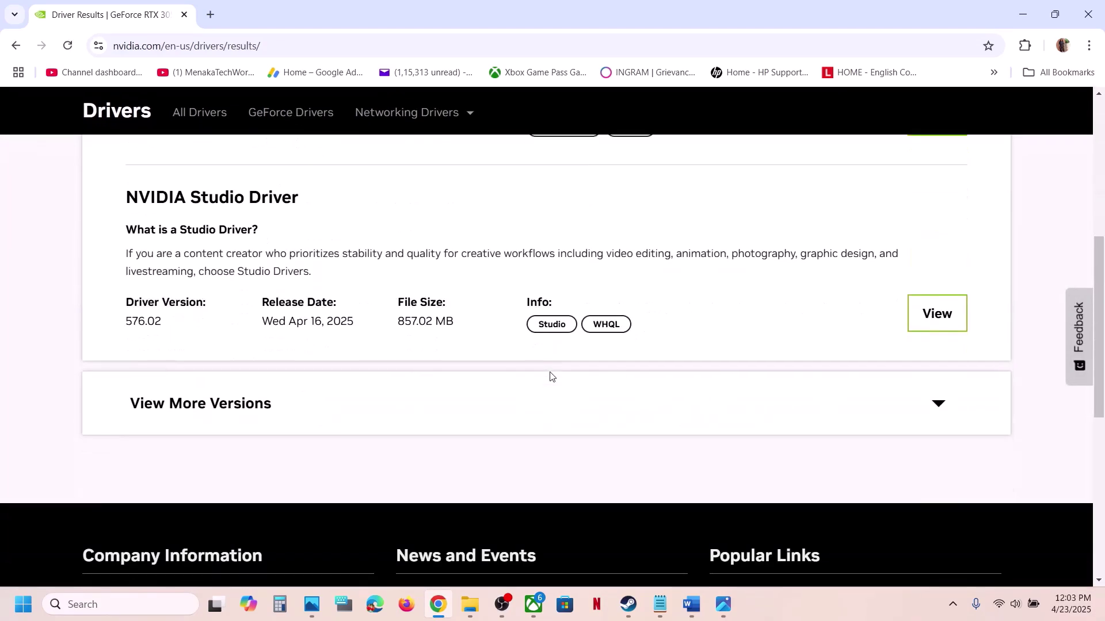
click(195, 405)
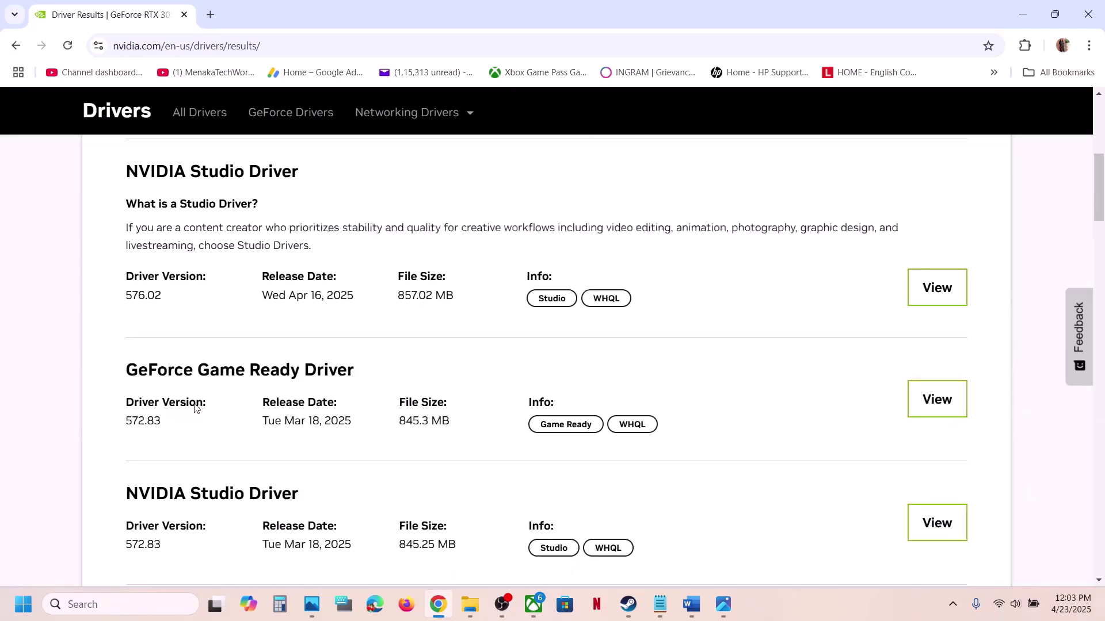
scroll(363, 352, down, 3)
scroll(363, 352, up, 8)
scroll(361, 353, down, 1)
scroll(361, 353, down, 1)
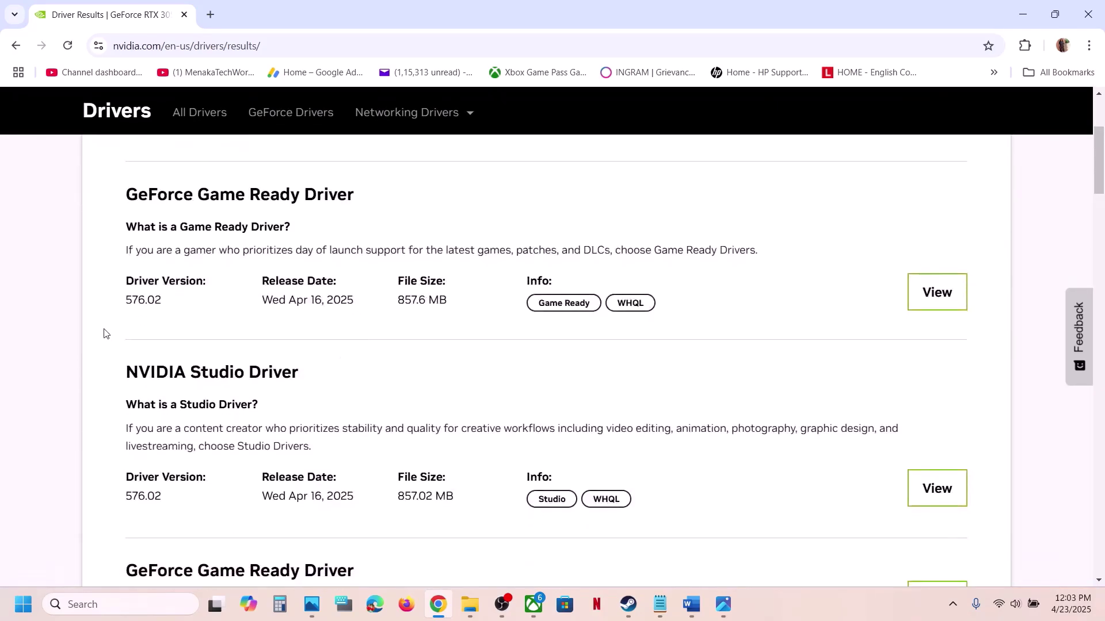
Highlight the version numbers of Game Ready Drivers 576.02 and 572.83 and compare them with the older releases.
drag(119, 311, 163, 298)
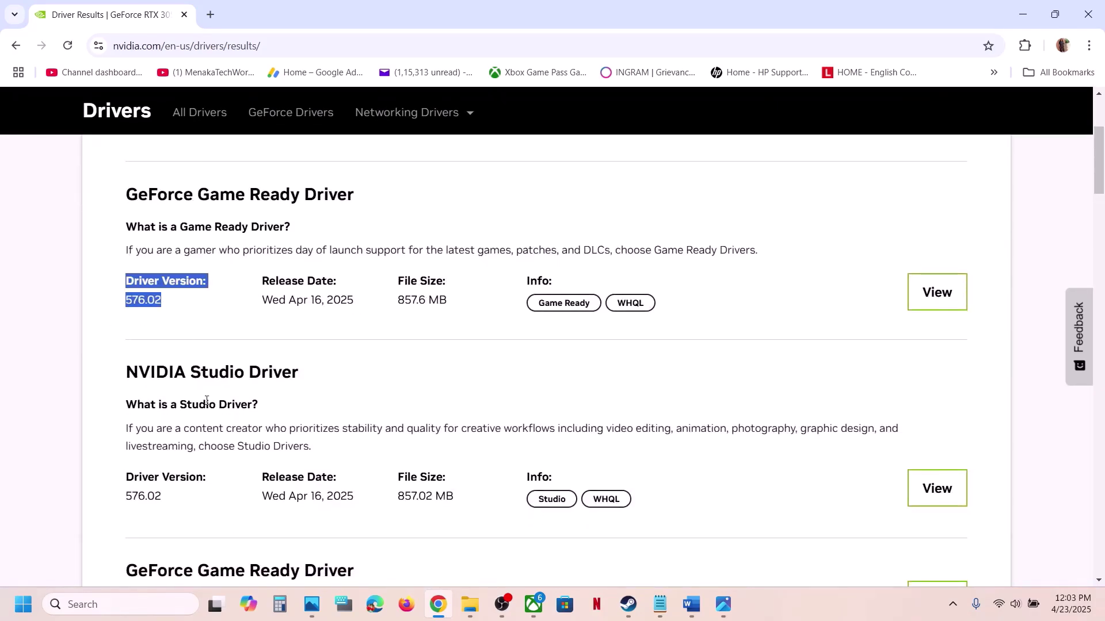
scroll(206, 401, down, 2)
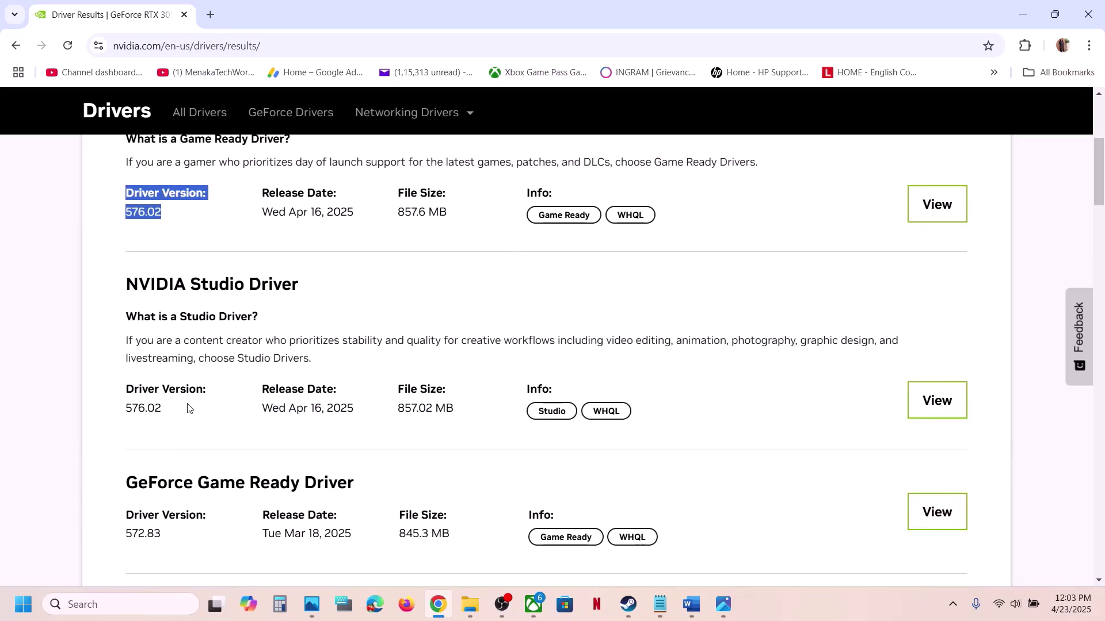
scroll(188, 408, down, 4)
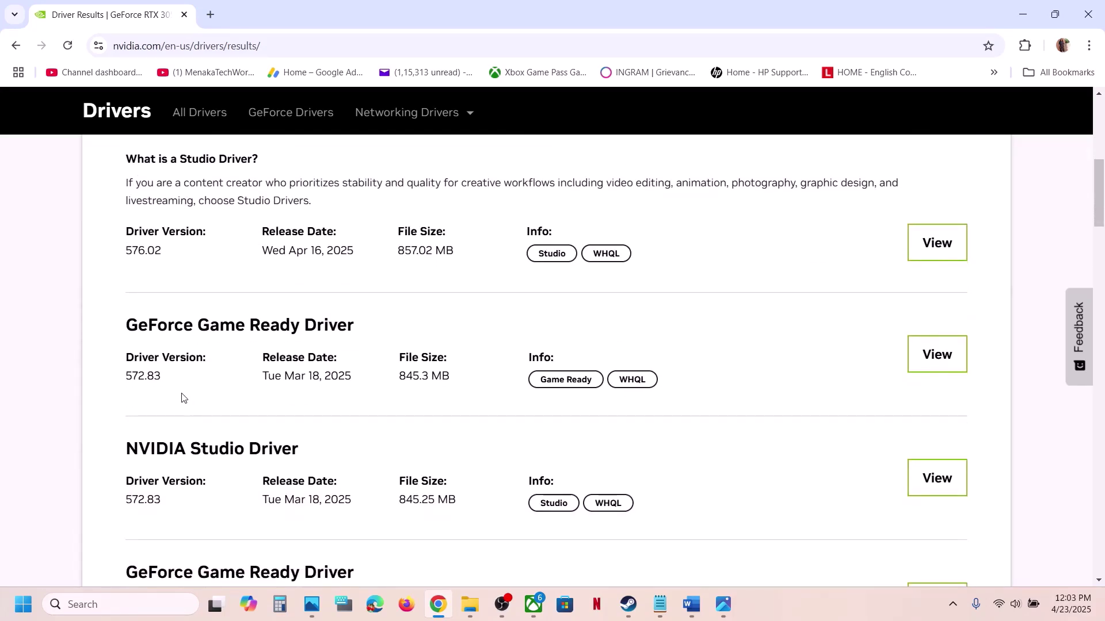
scroll(181, 397, down, 1)
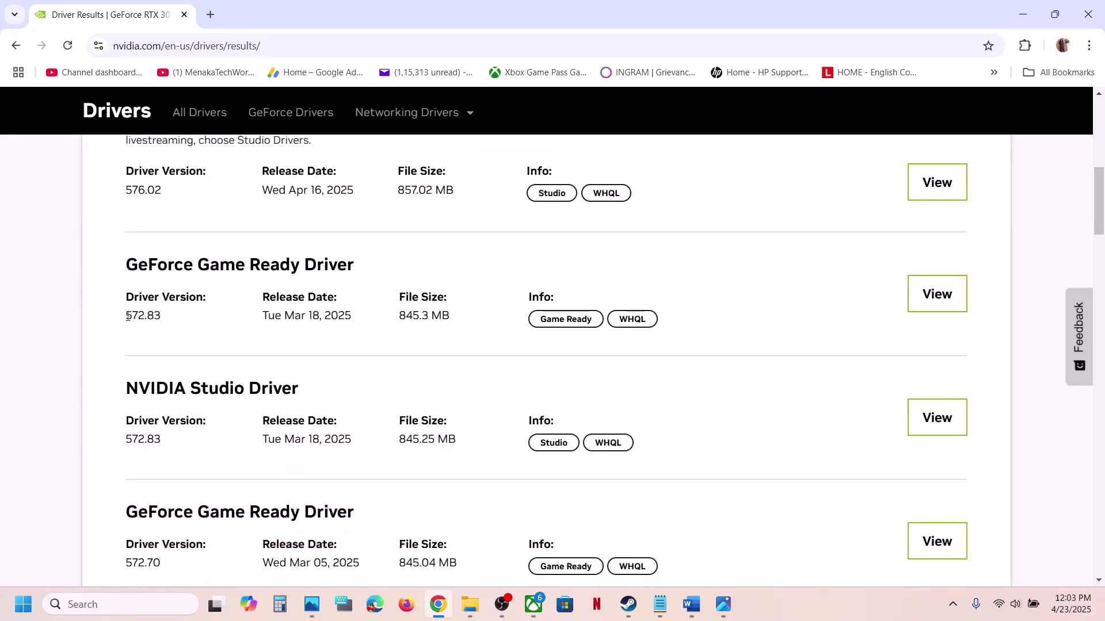
drag(127, 316, 169, 321)
scroll(169, 320, down, 3)
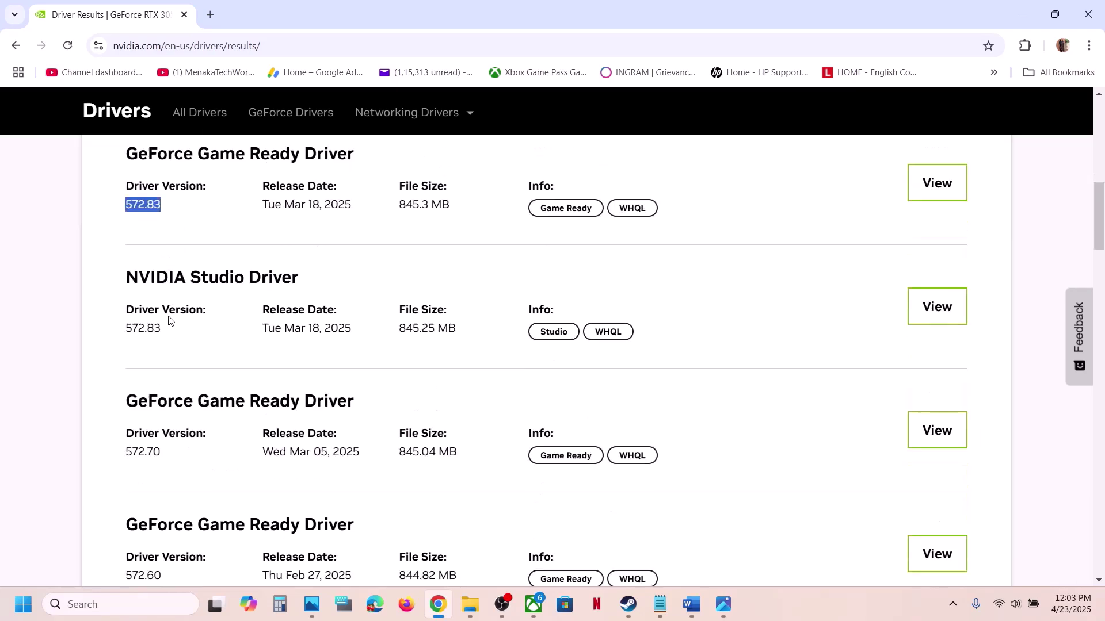
Highlight version number 572.70 of the Game Ready Driver released on March 05, 2025.
drag(129, 404, 164, 405)
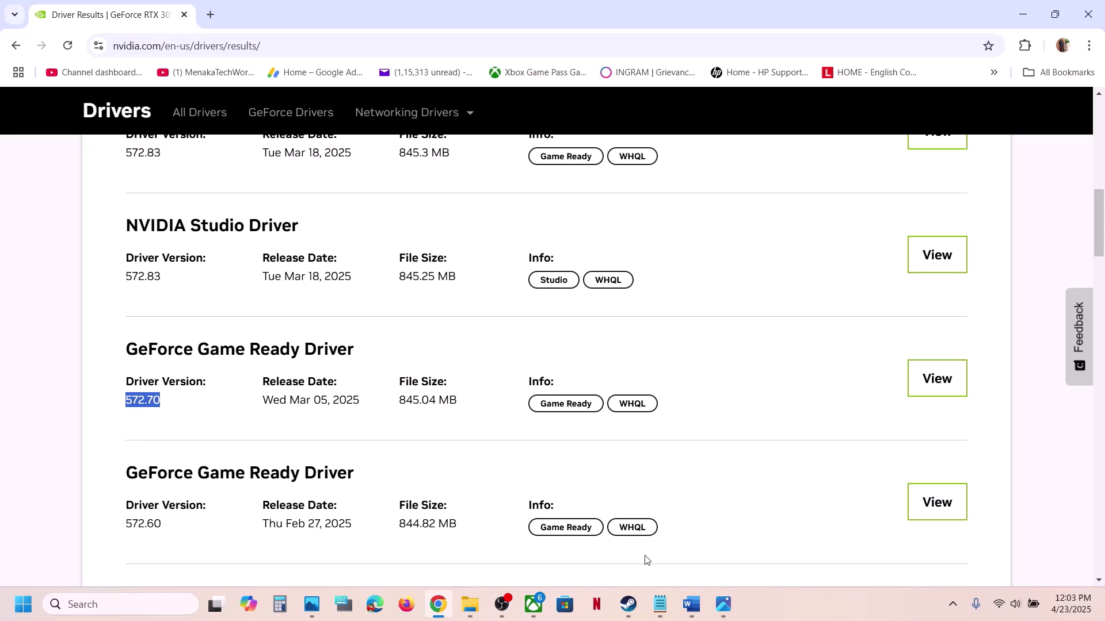
Search Windows for the graphics settings and open the Graphics settings page.
click(139, 607)
text(graphics)
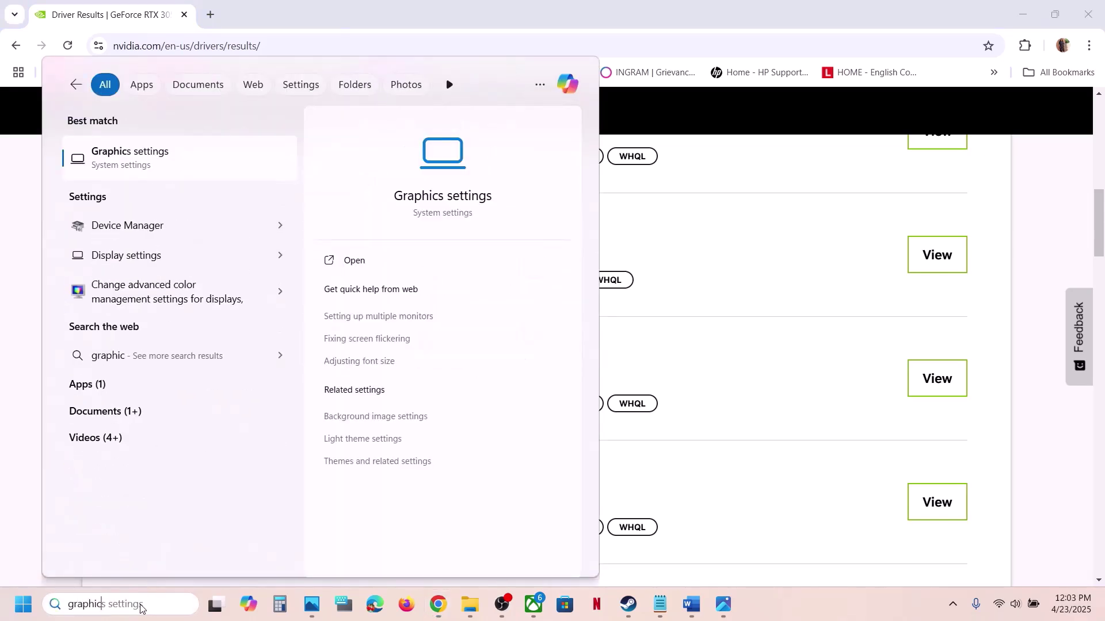
click(125, 168)
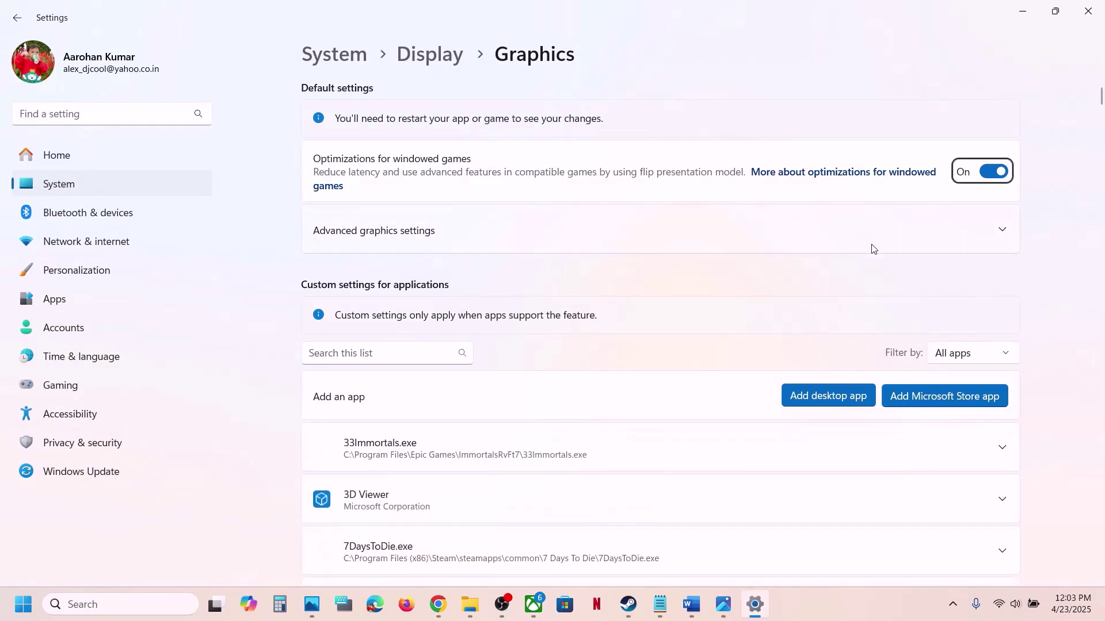
Add the OblivionRemastered application from Steam's common\Oblivion Remastered folder as a desktop app with custom graphics settings.
click(810, 394)
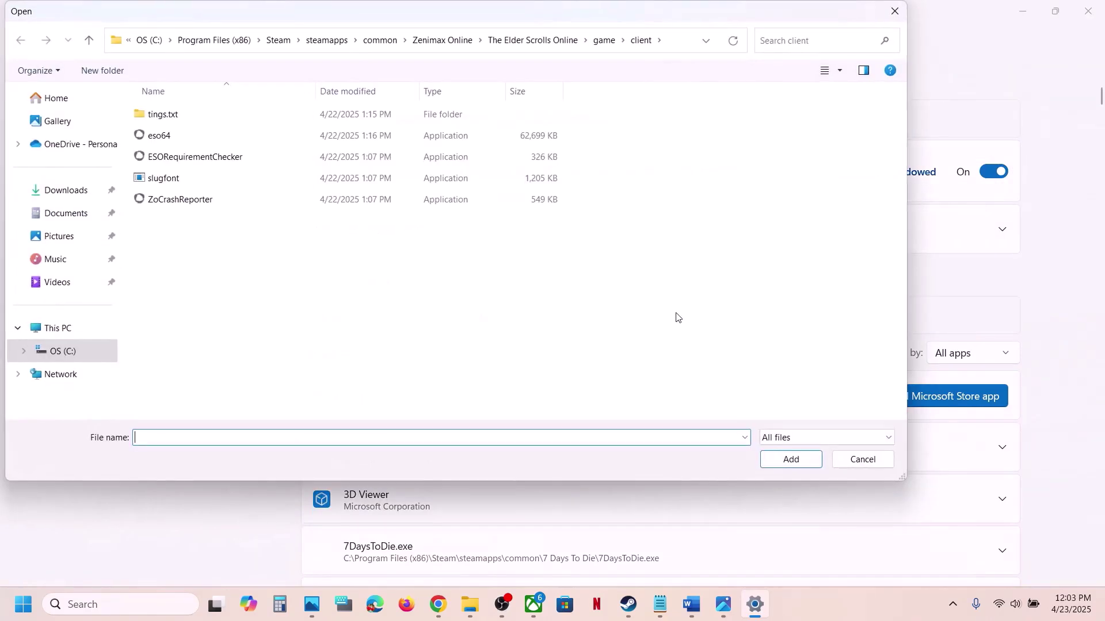
click(381, 40)
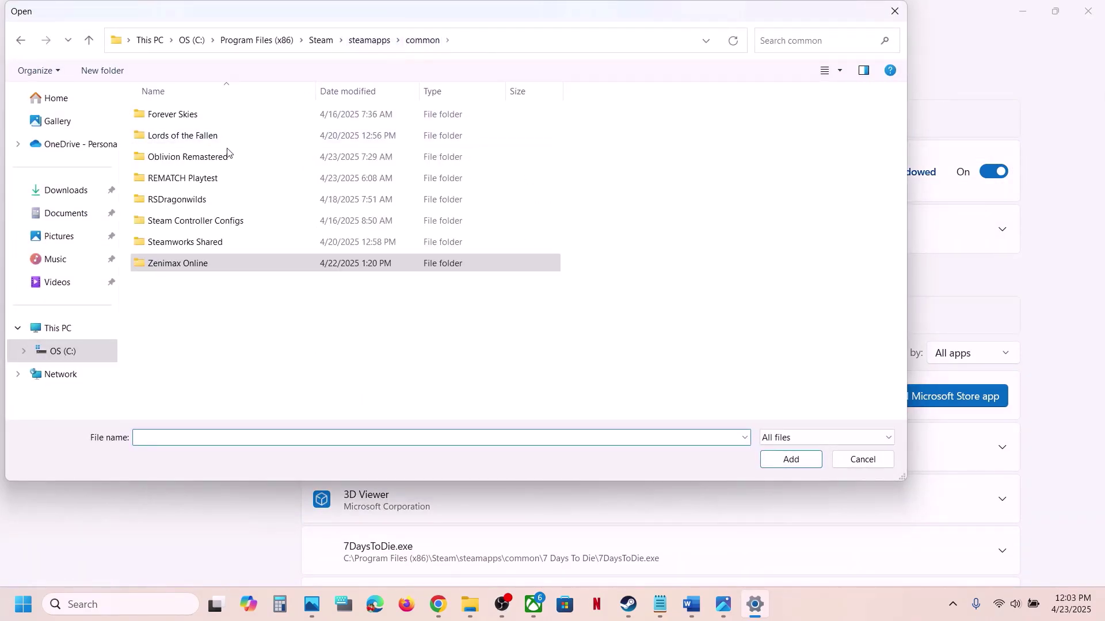
double_click(208, 157)
click(219, 165)
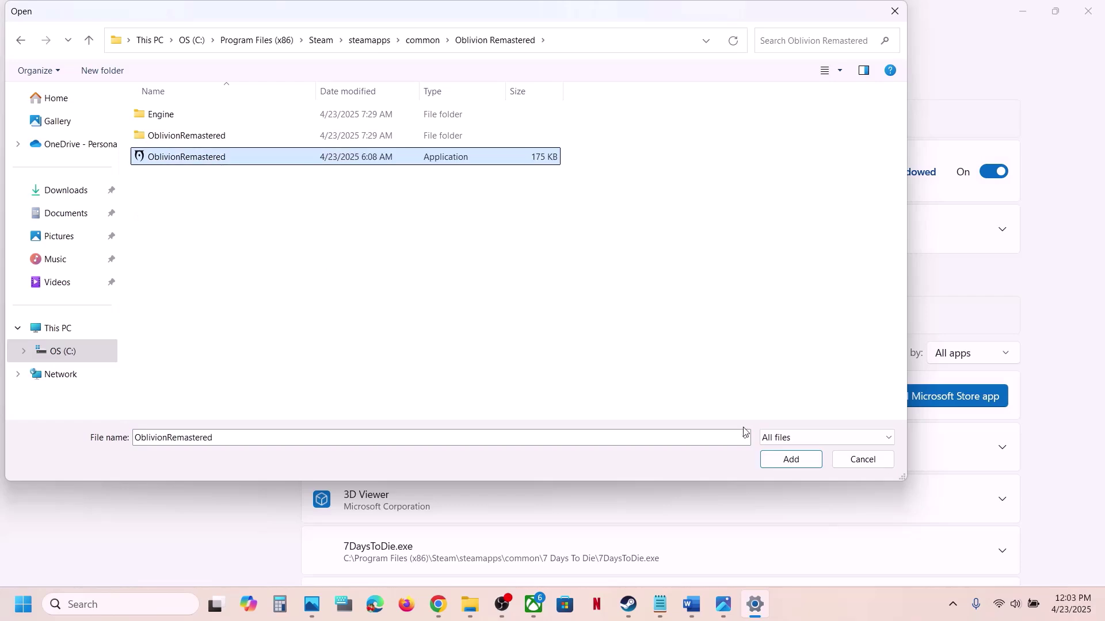
click(769, 464)
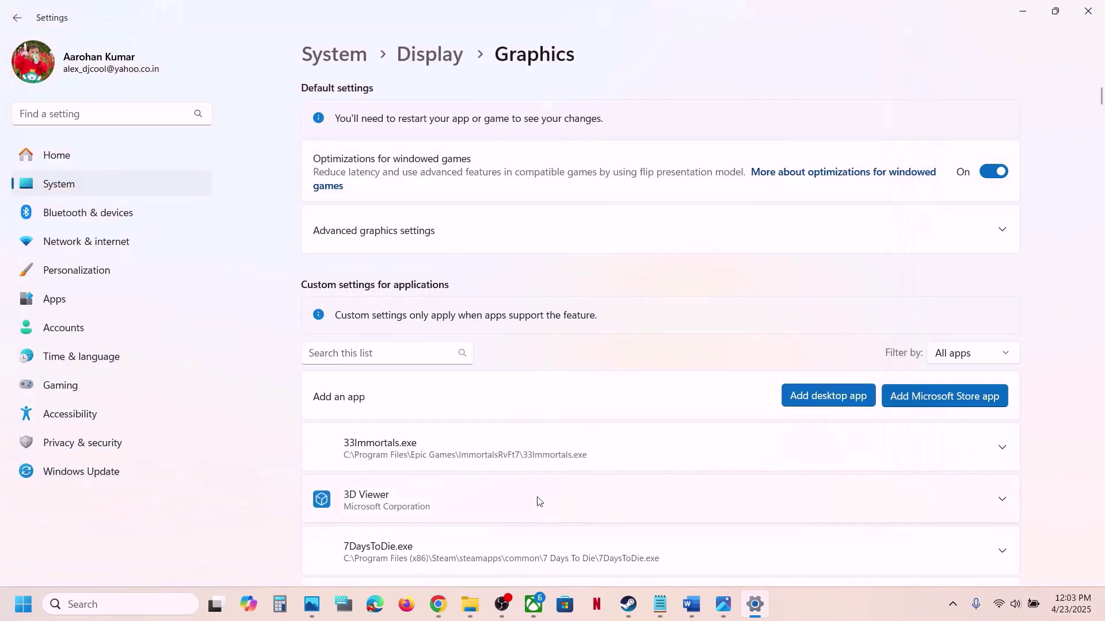
Set the GPU preference of the BootstrapPackagedGame entry for OblivionRemastered.exe to High Performance (NVIDIA GeForce RTX 3050 Laptop GPU).
scroll(537, 501, down, 4)
scroll(537, 501, down, 13)
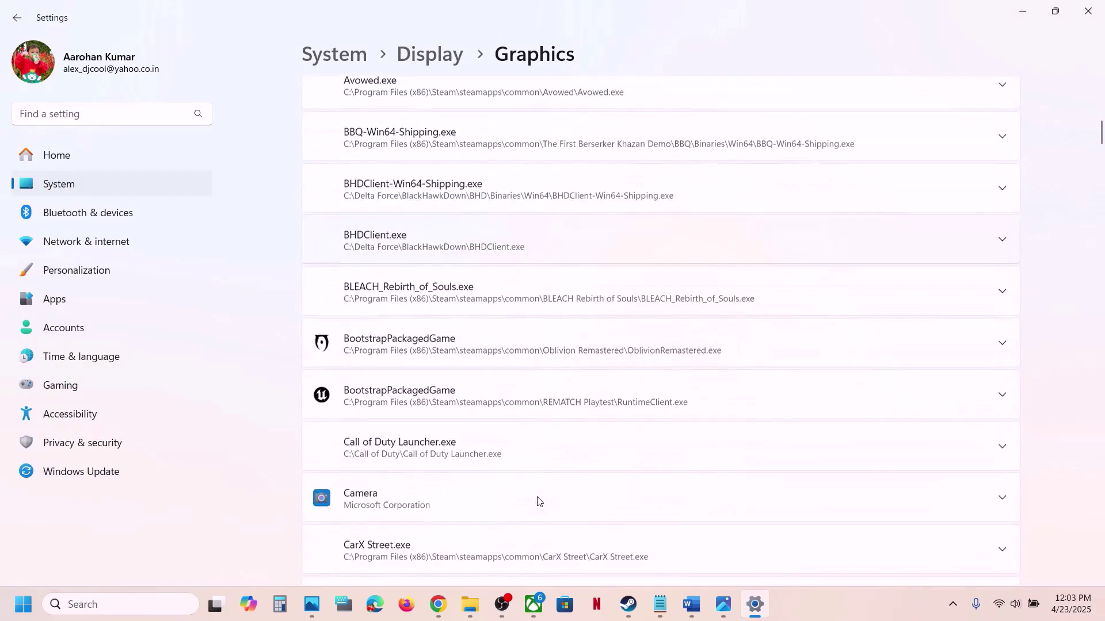
click(525, 269)
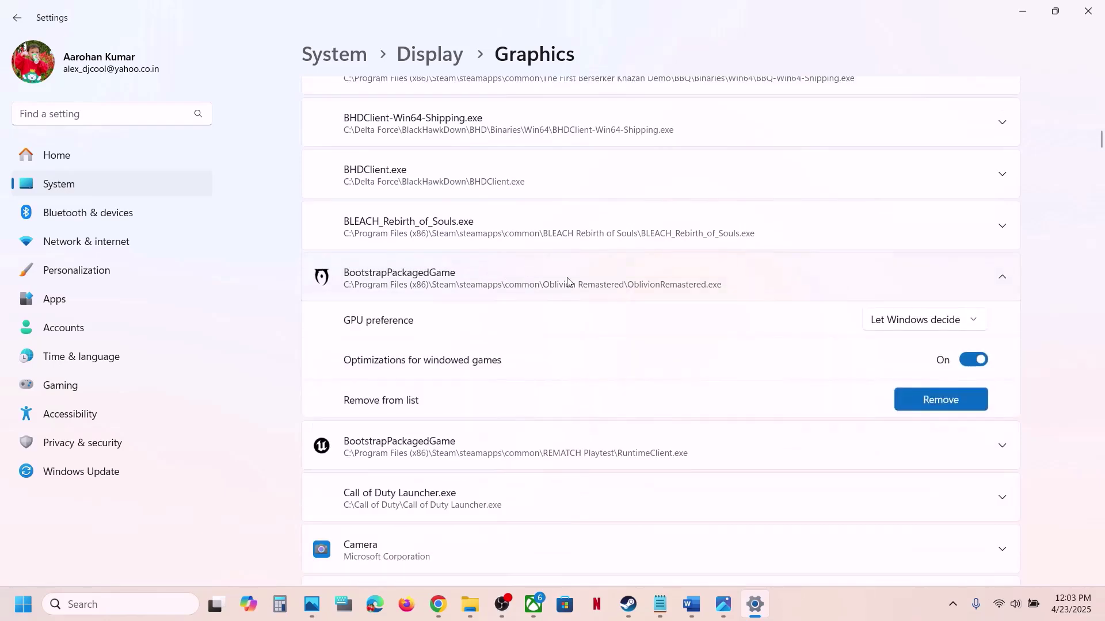
click(967, 321)
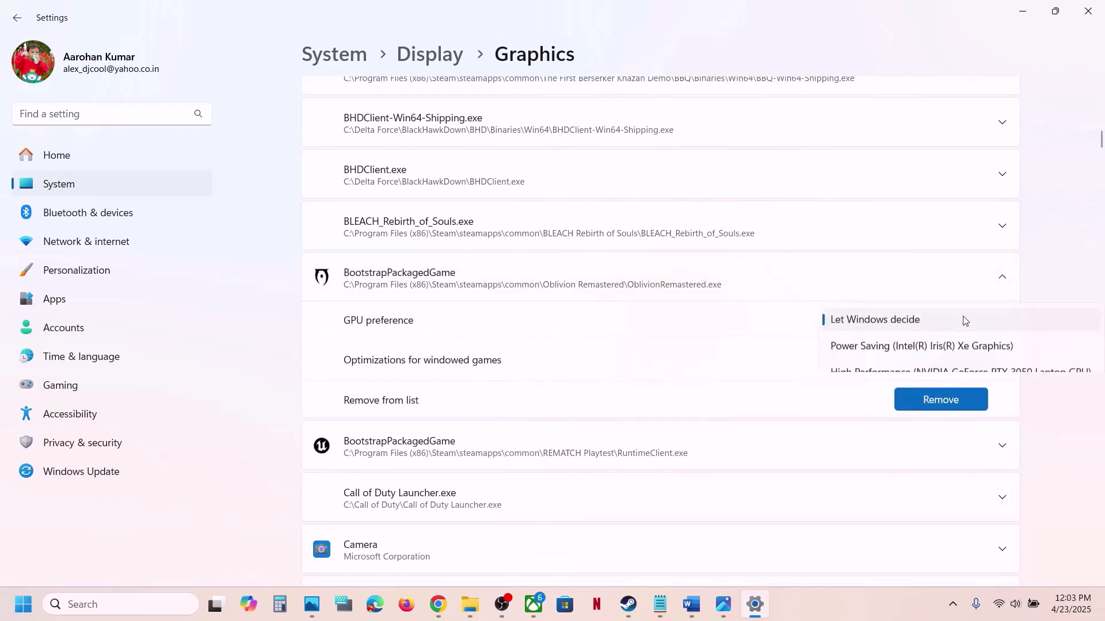
click(946, 374)
Add OblivionRemastered-Win64-Shipping from the game's OblivionRemastered\Binaries\Win64 folder as another desktop app.
scroll(604, 314, up, 15)
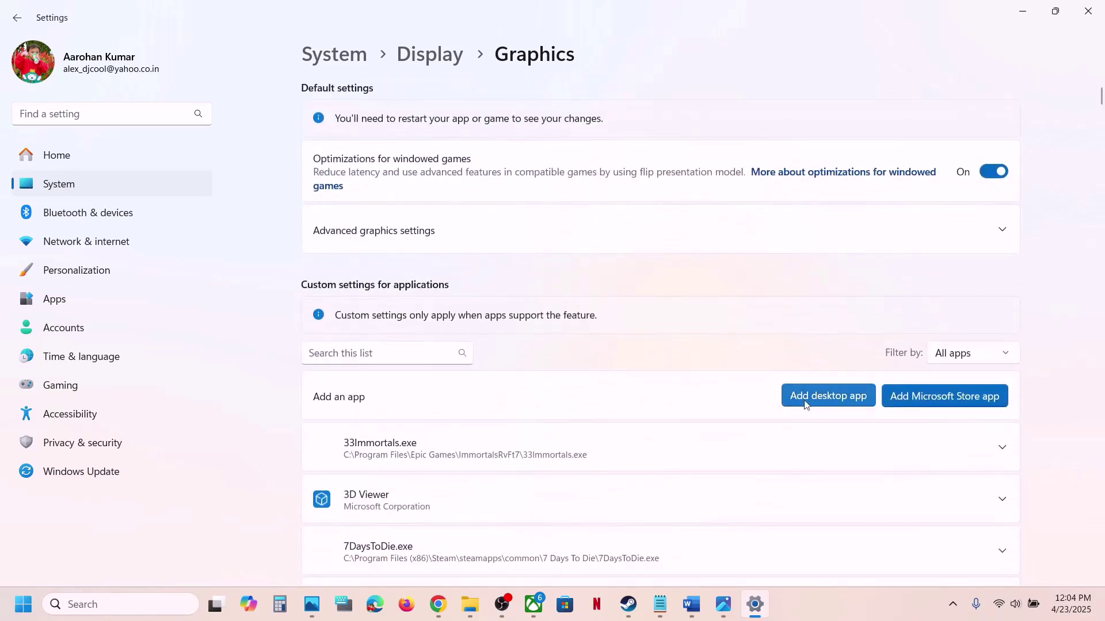
click(811, 410)
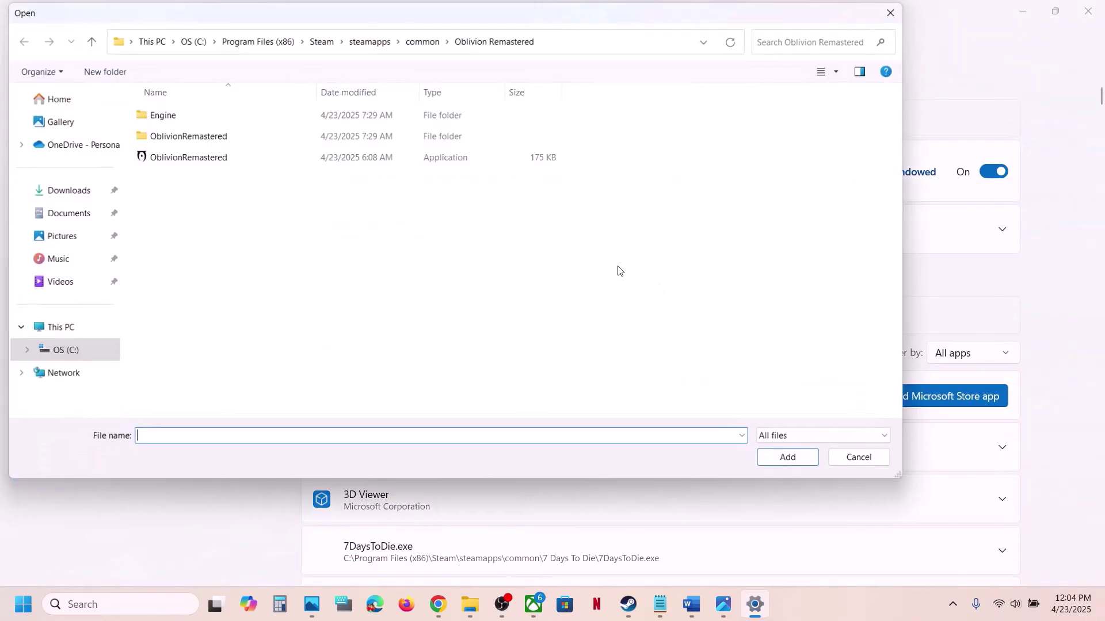
double_click(235, 145)
double_click(180, 118)
double_click(180, 118)
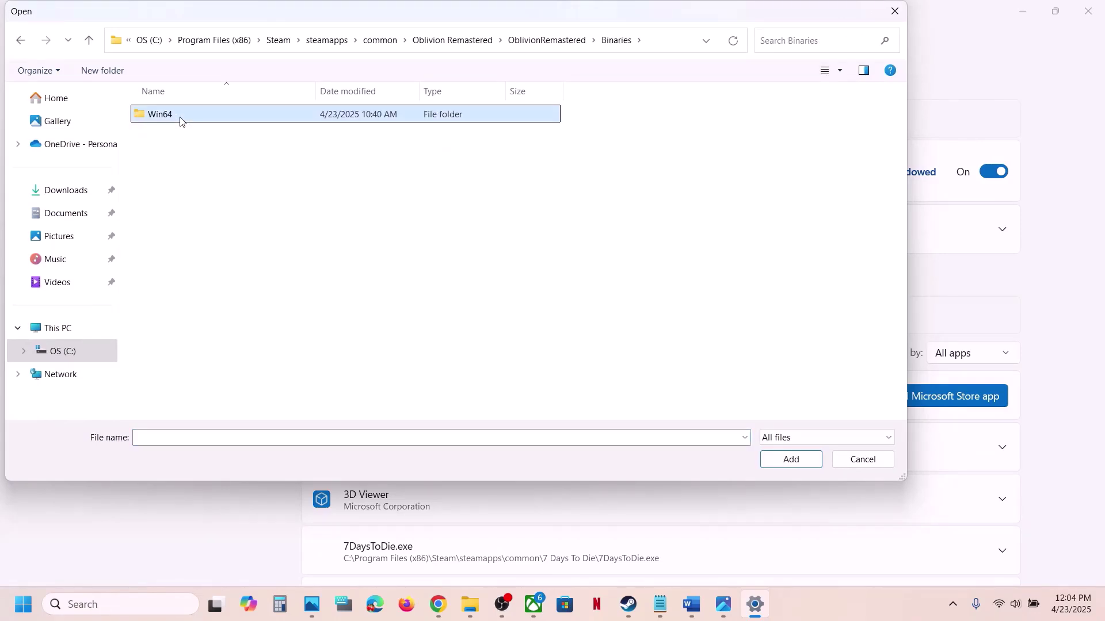
click(205, 139)
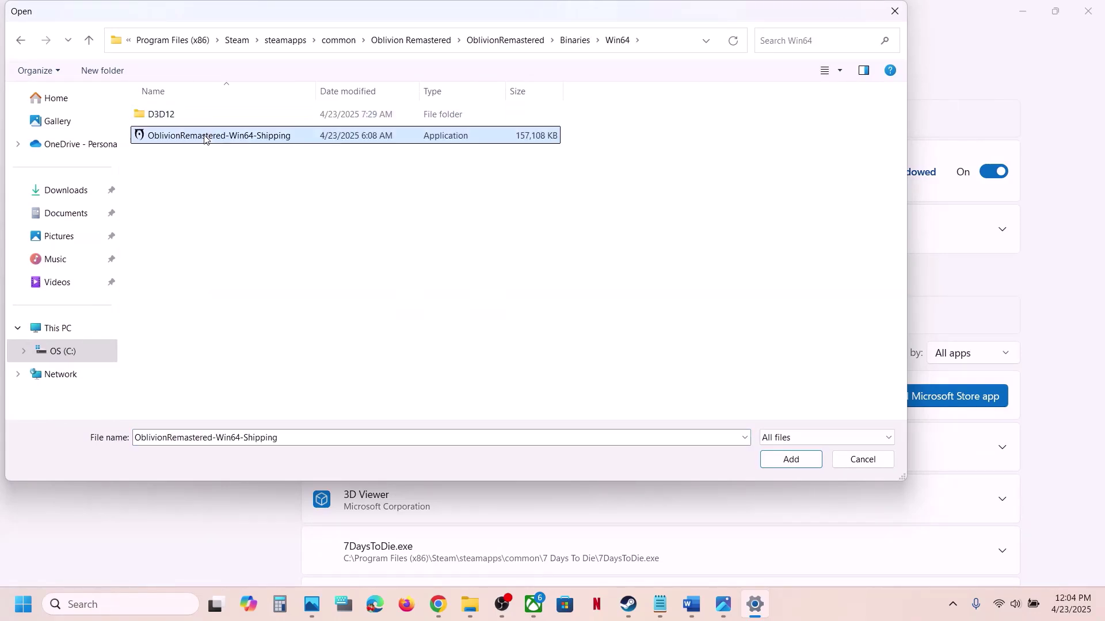
click(774, 459)
Set the OblivionRemastered-Win64-Shipping entry's GPU preference to High Performance (NVIDIA GeForce RTX 3050 Laptop GPU) and close Settings.
scroll(546, 466, down, 5)
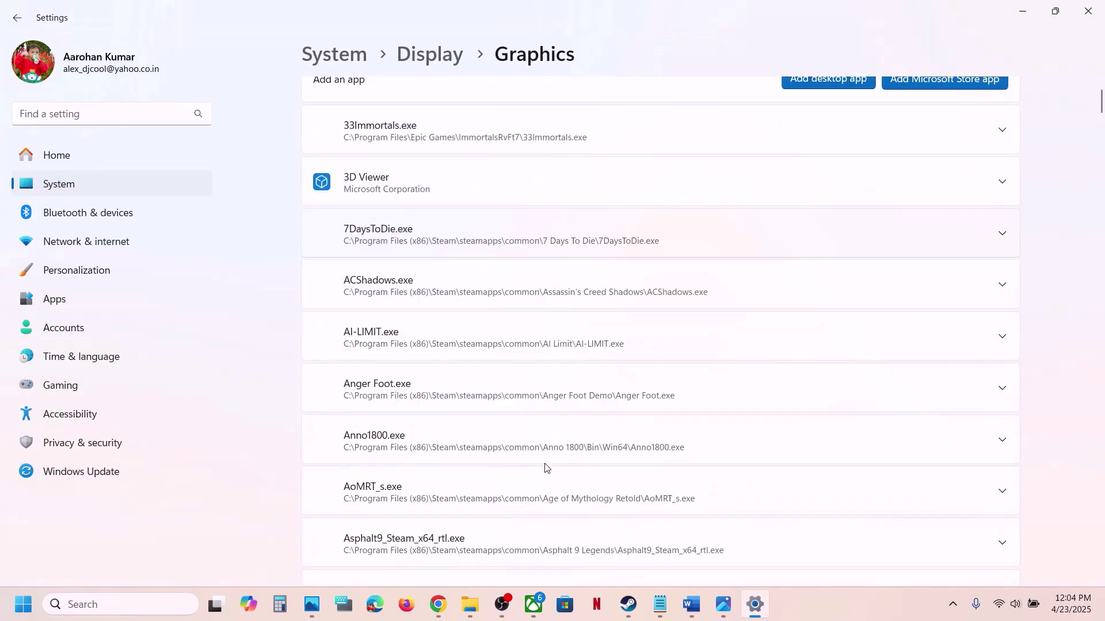
scroll(546, 468, down, 20)
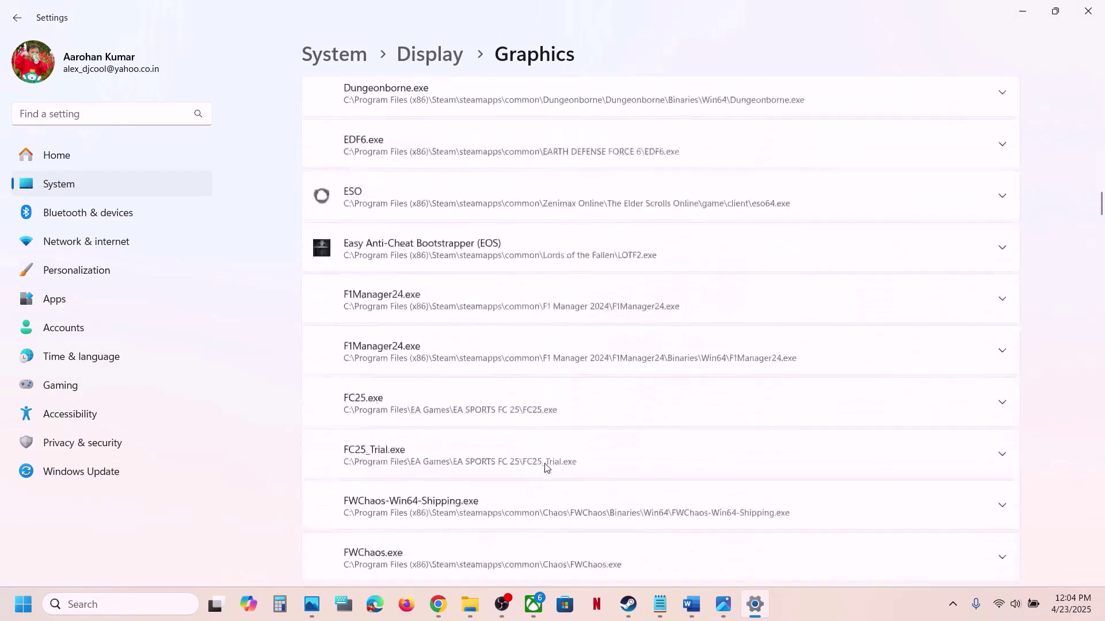
scroll(545, 468, down, 20)
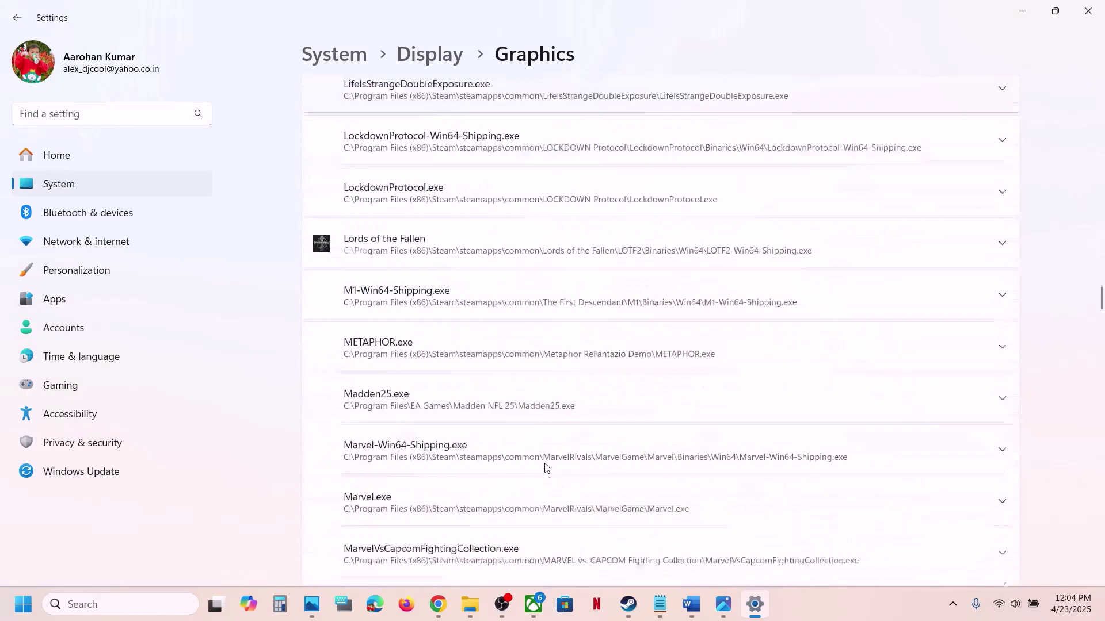
scroll(546, 467, down, 20)
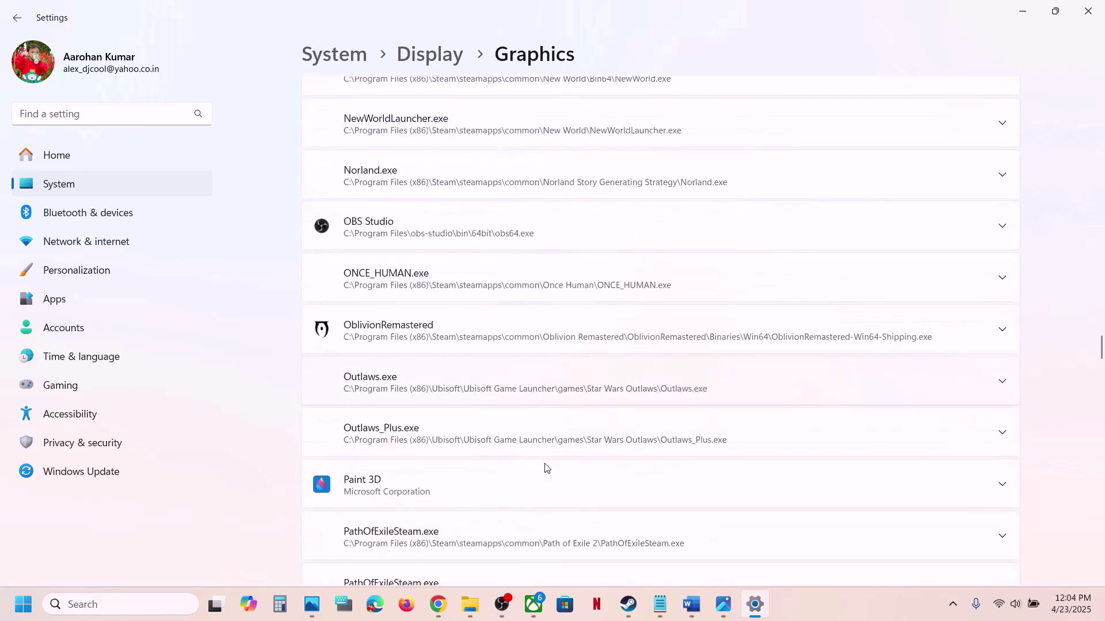
scroll(545, 467, down, 1)
click(428, 264)
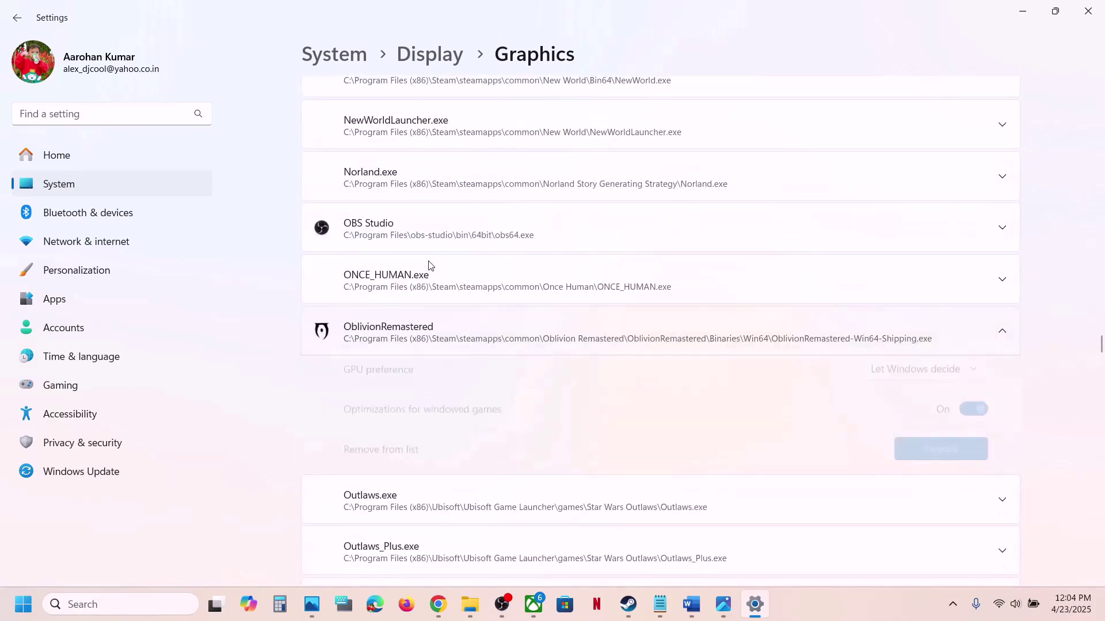
click(959, 373)
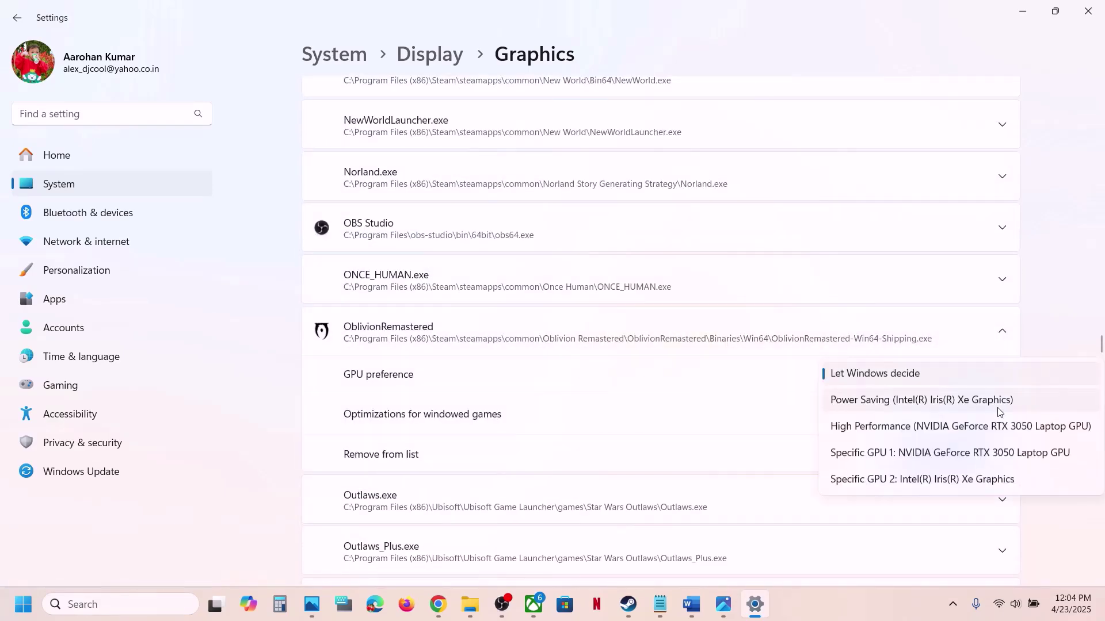
click(974, 433)
click(1088, 11)
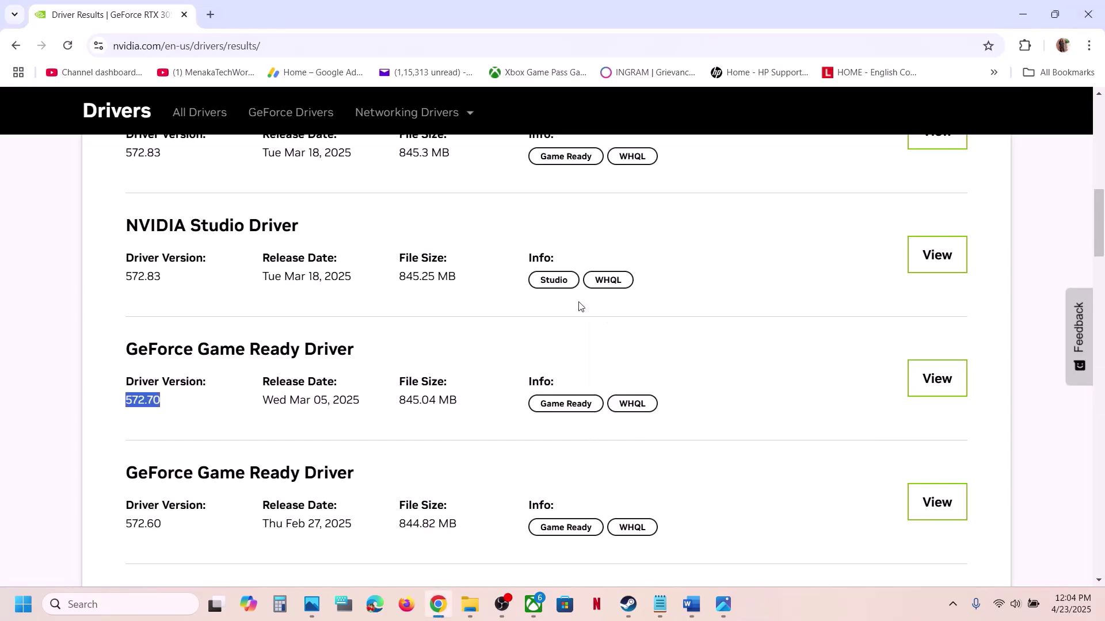
Switch to the Word document, read Step 9 and highlight its heading text "Increase Virtual Memory".
click(689, 605)
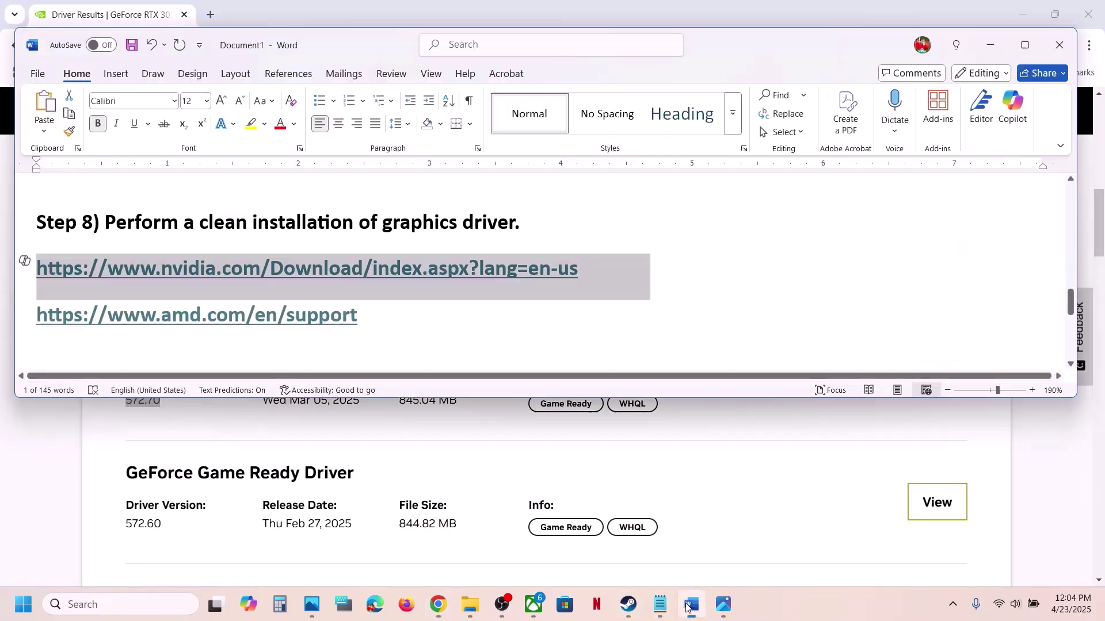
scroll(429, 318, down, 8)
scroll(429, 323, up, 3)
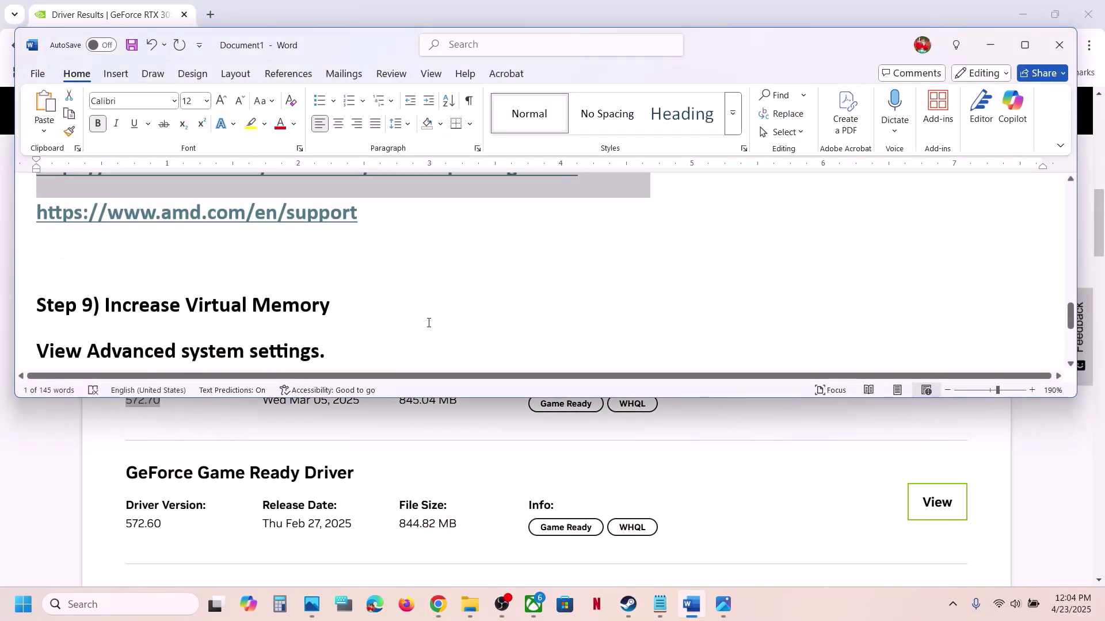
scroll(429, 320, down, 2)
scroll(122, 232, up, 1)
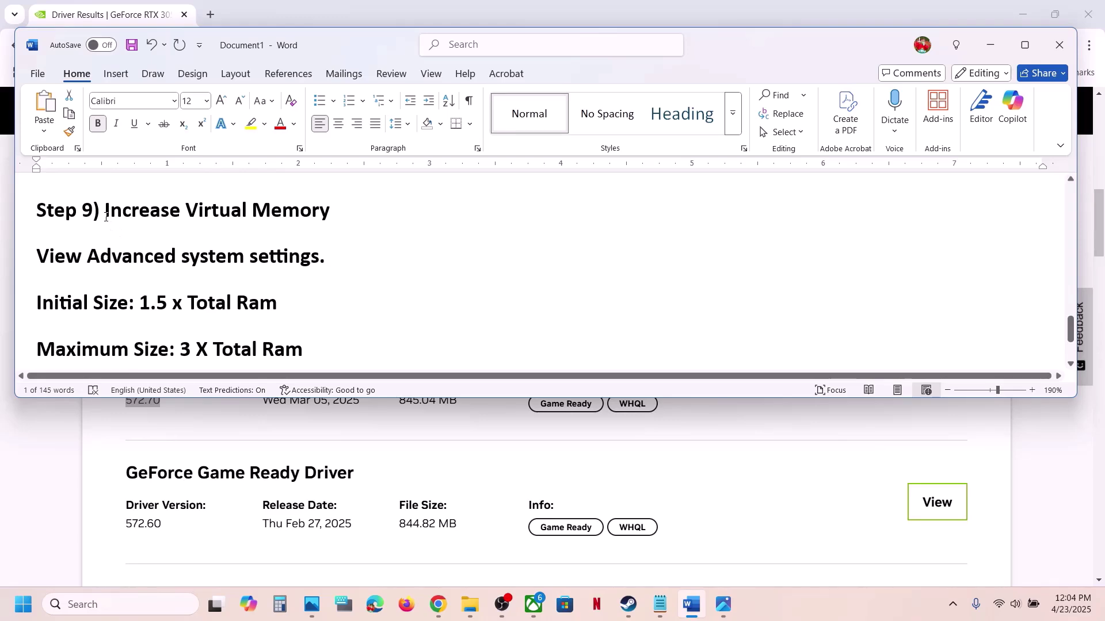
drag(104, 211, 331, 212)
click(775, 597)
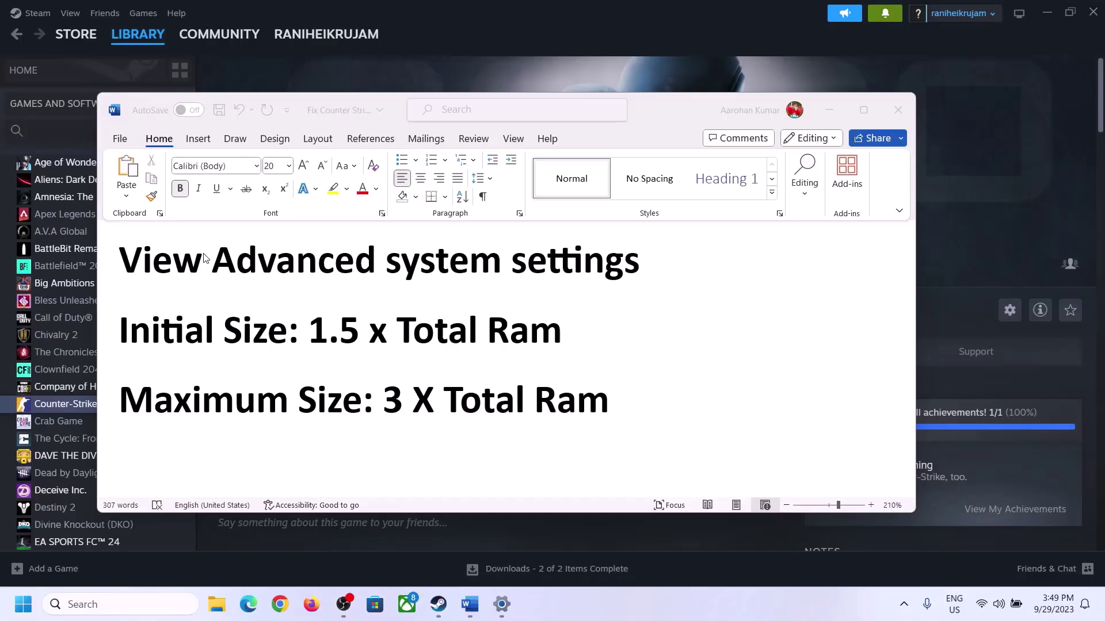
Copy "View Advanced system settings" from the Word document and use it in Windows search to open System Properties.
click(156, 267)
drag(122, 264, 596, 287)
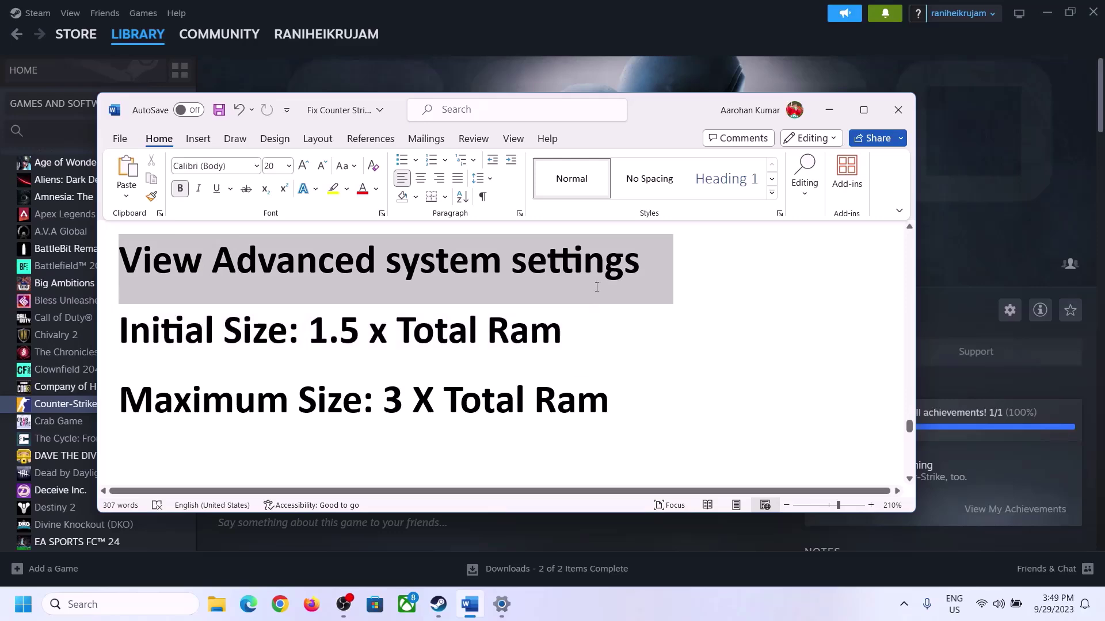
key(ctrl+c)
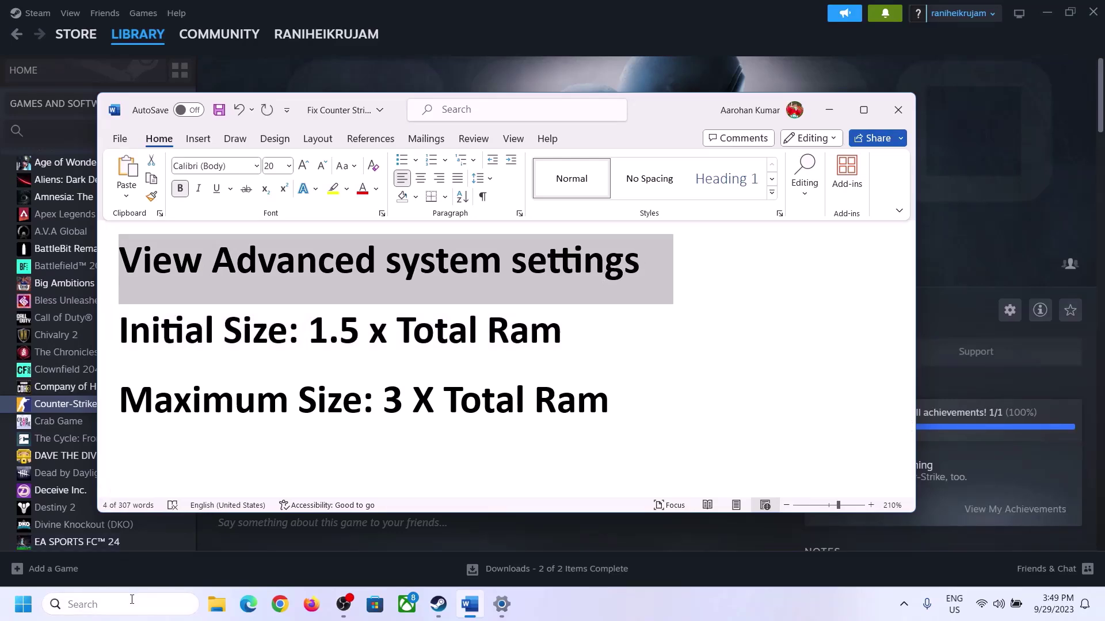
click(131, 603)
key(ctrl+v)
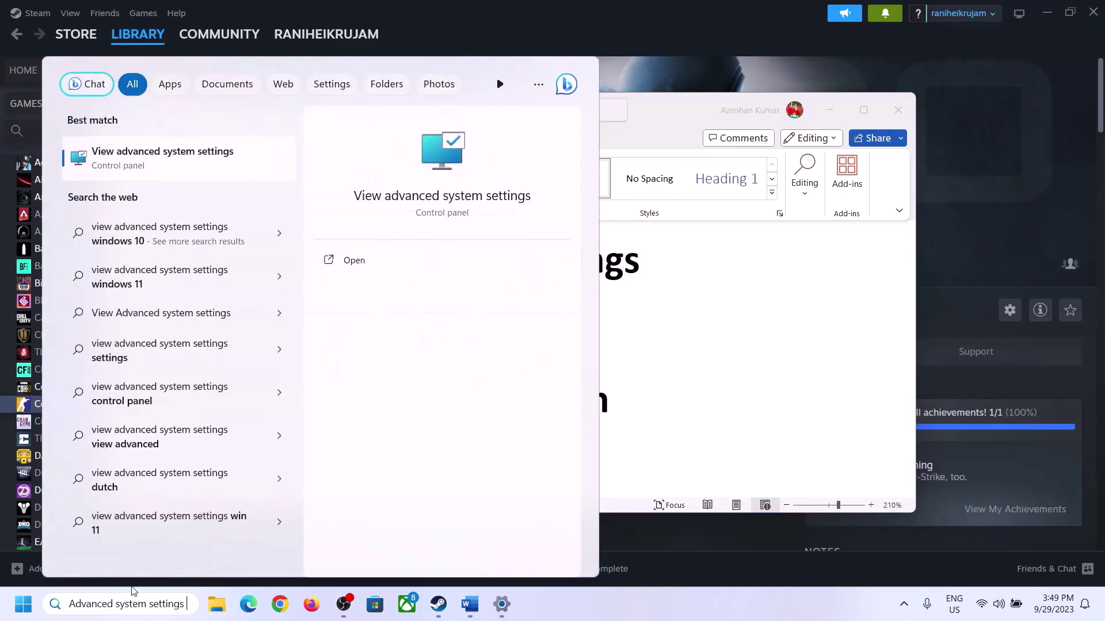
click(154, 167)
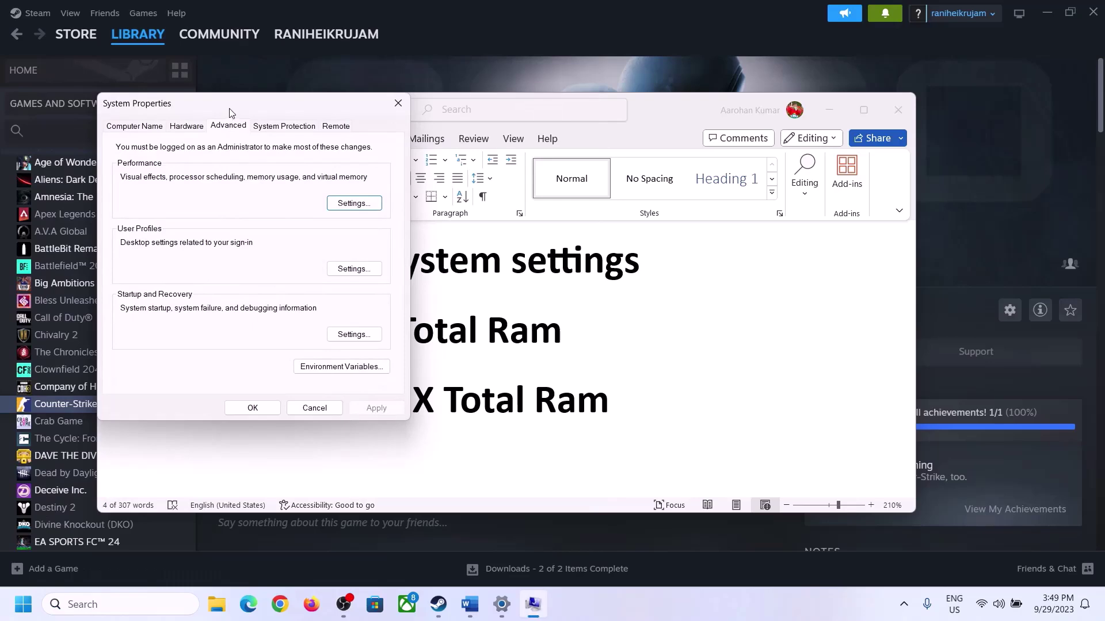
Open the Virtual Memory settings through the advanced Performance Options of System Properties.
drag(231, 112, 495, 198)
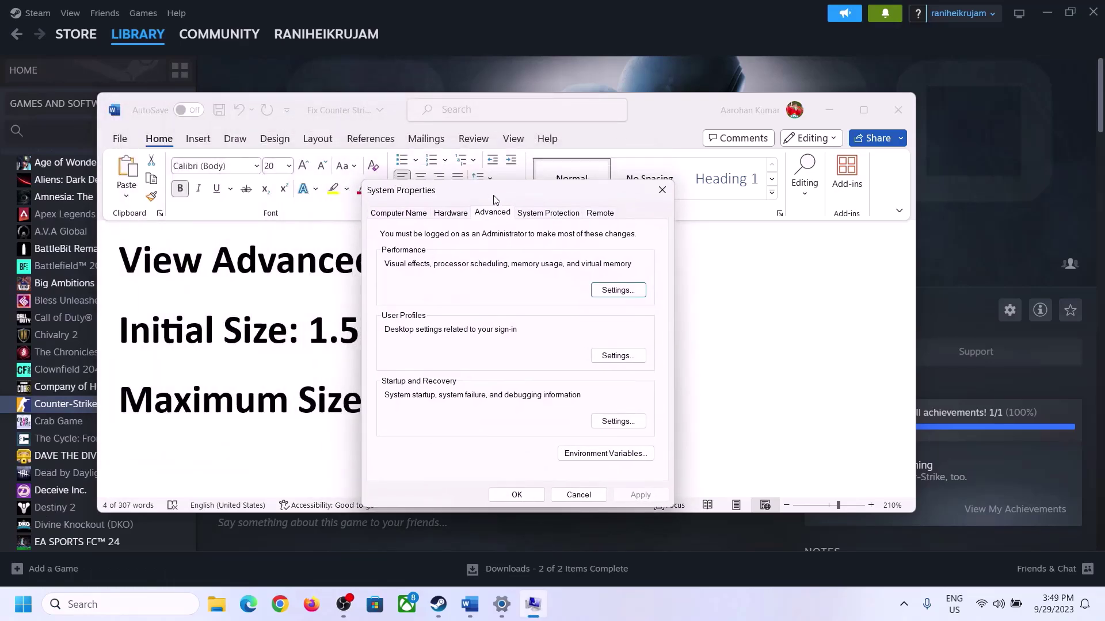
click(619, 291)
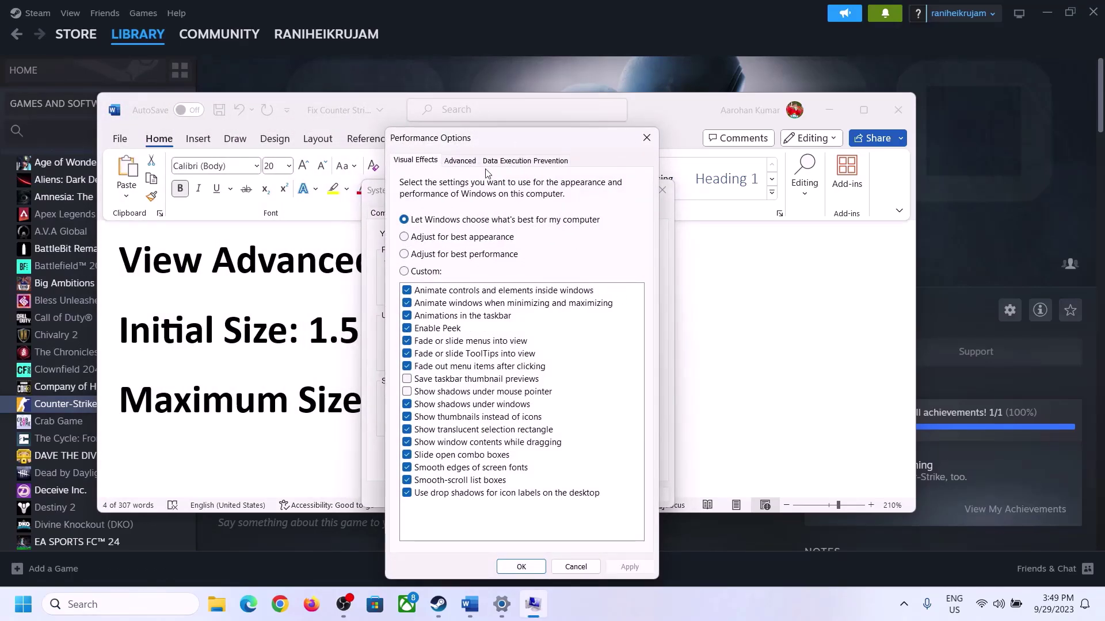
click(466, 166)
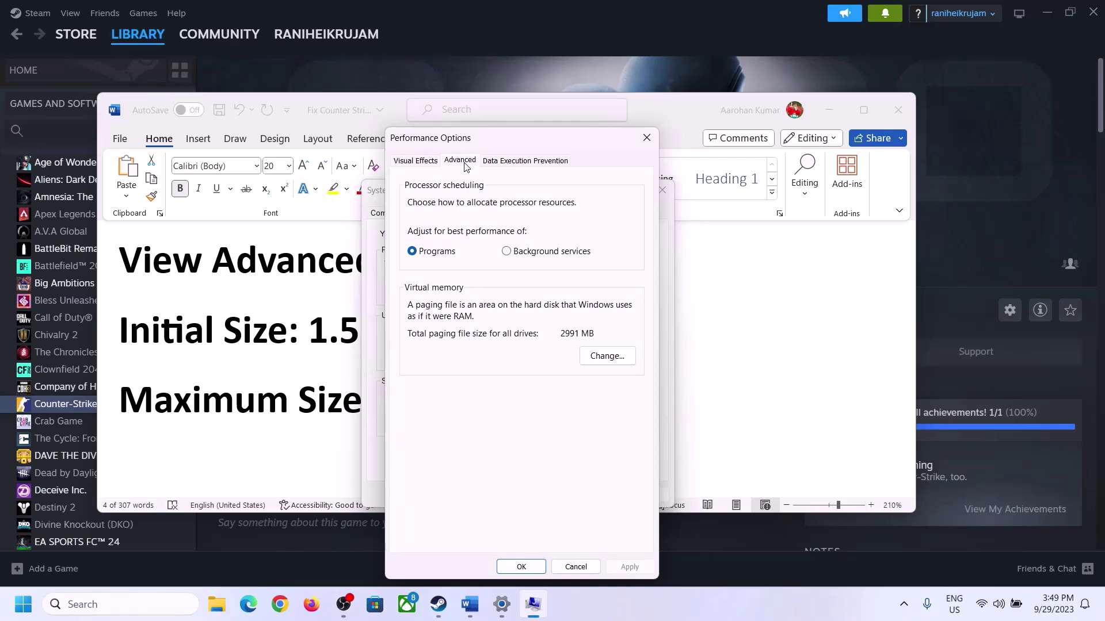
click(611, 356)
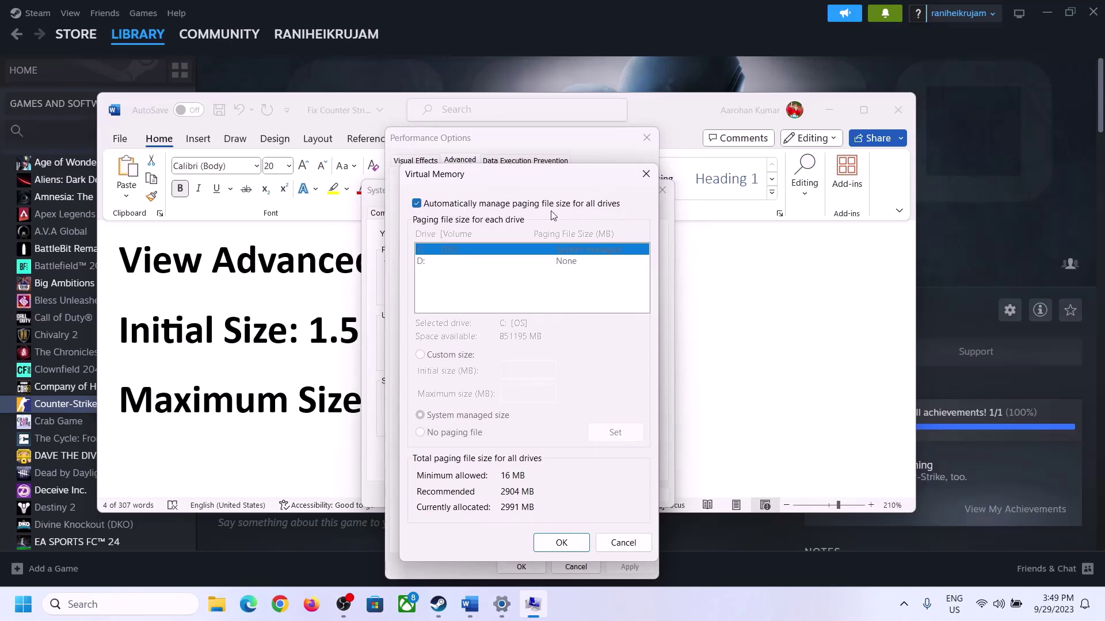
Turn off automatic paging file management for all drives and choose a custom size for drive C.
click(416, 204)
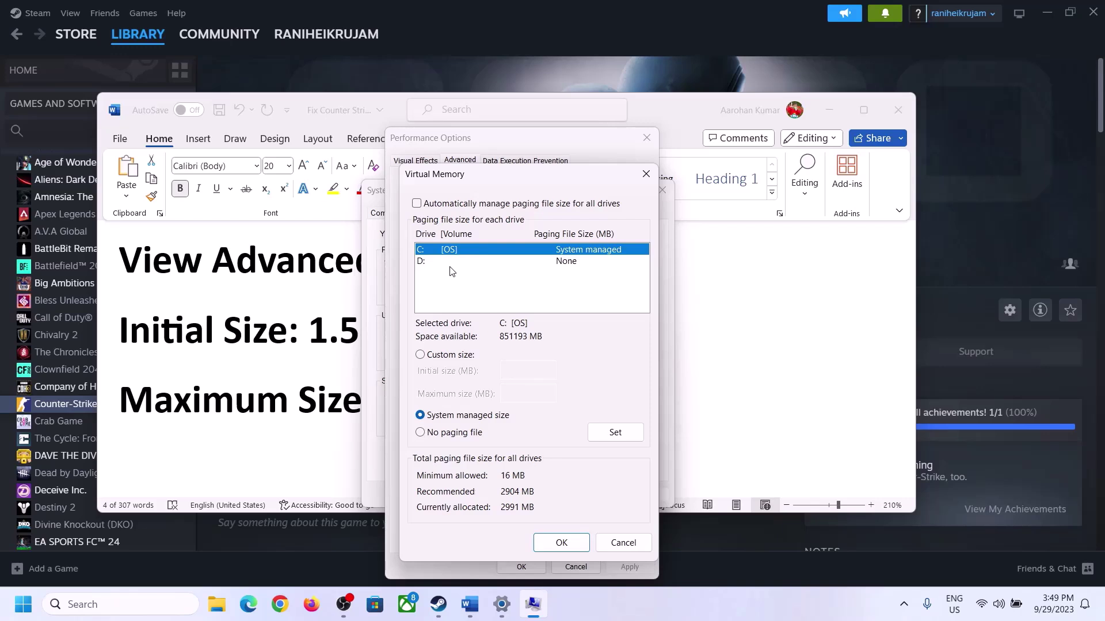
click(421, 355)
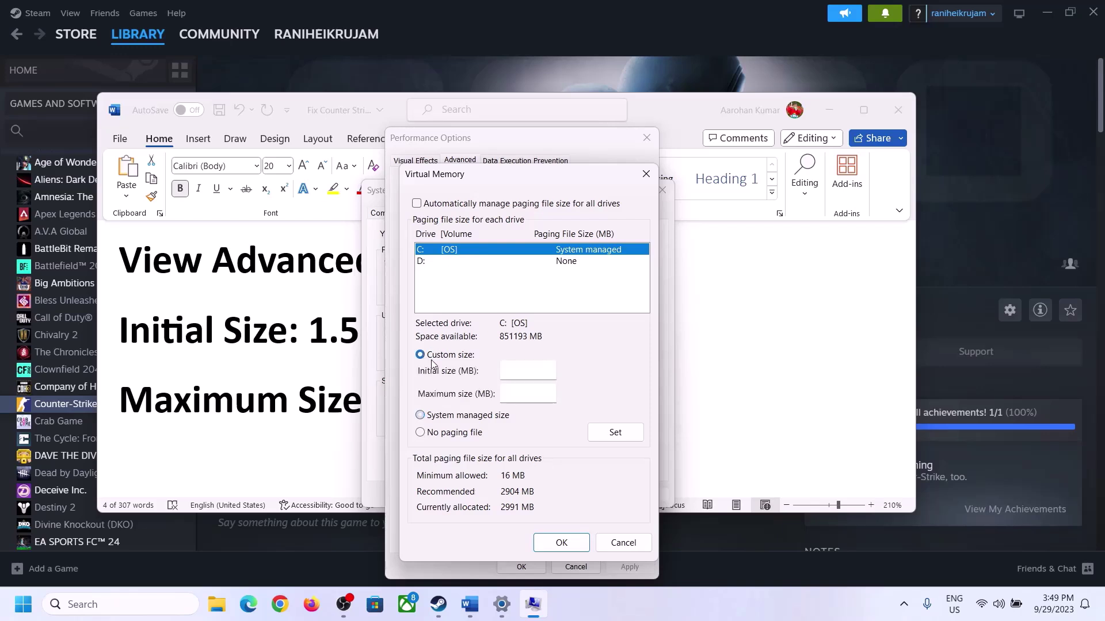
click(529, 371)
Highlight the "1.5 x Total Ram" formula in the Word document and look up the installed RAM on the About page of Windows Settings.
click(324, 340)
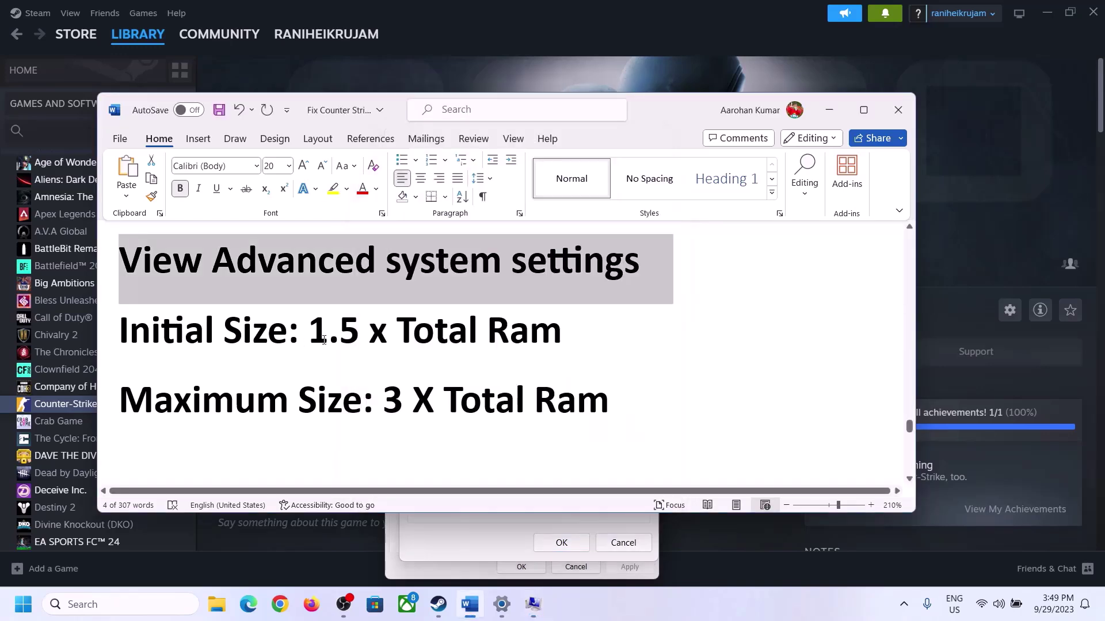
drag(317, 331, 569, 339)
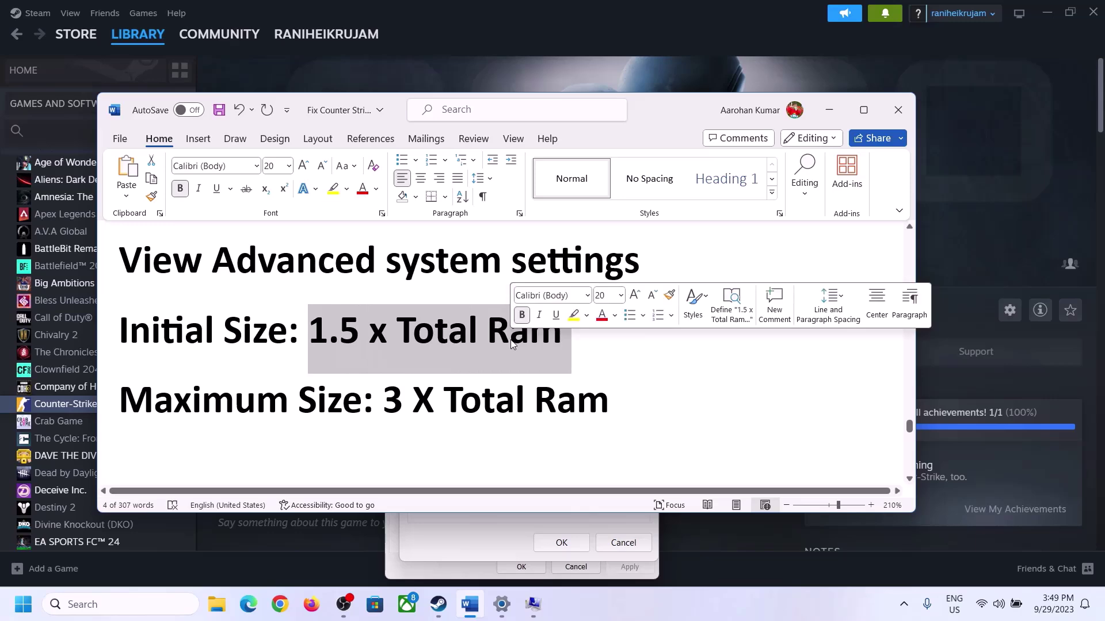
click(502, 605)
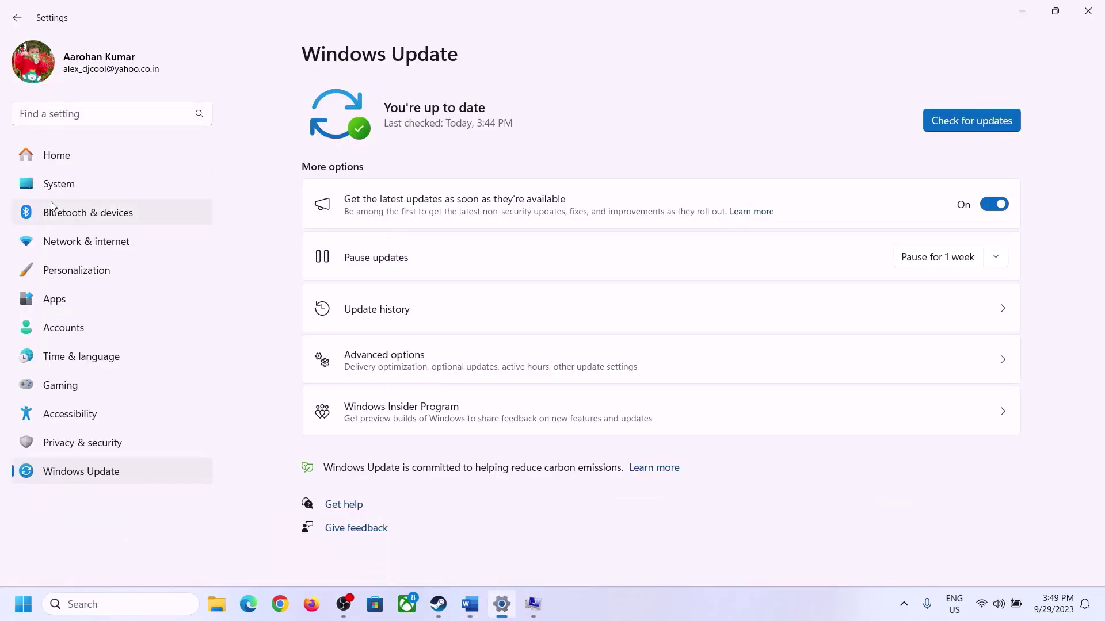
click(55, 184)
scroll(403, 455, down, 10)
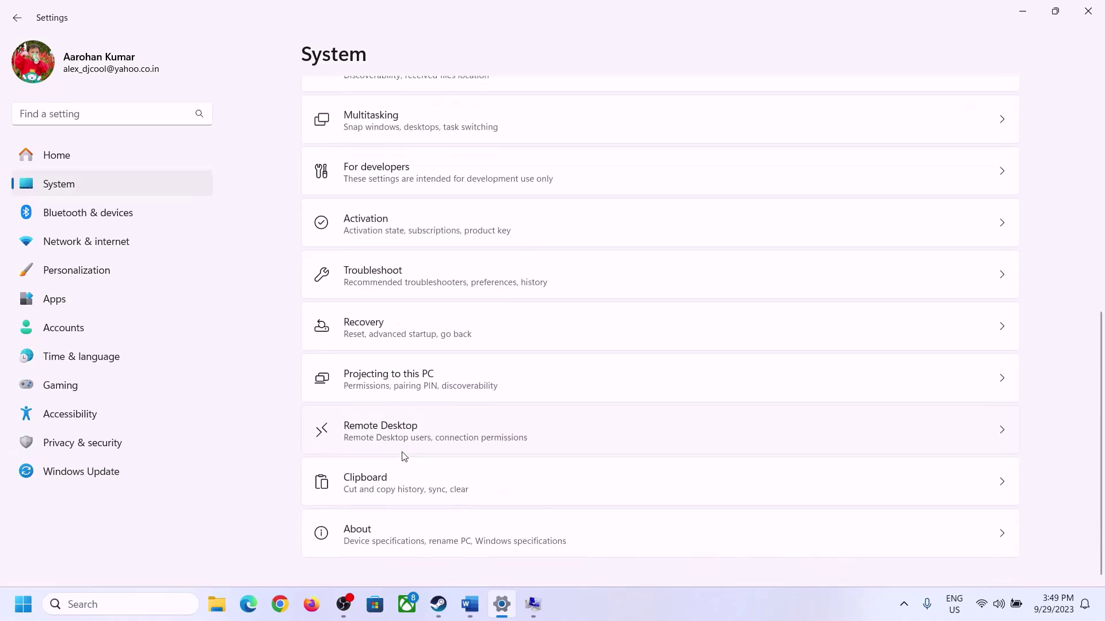
click(362, 538)
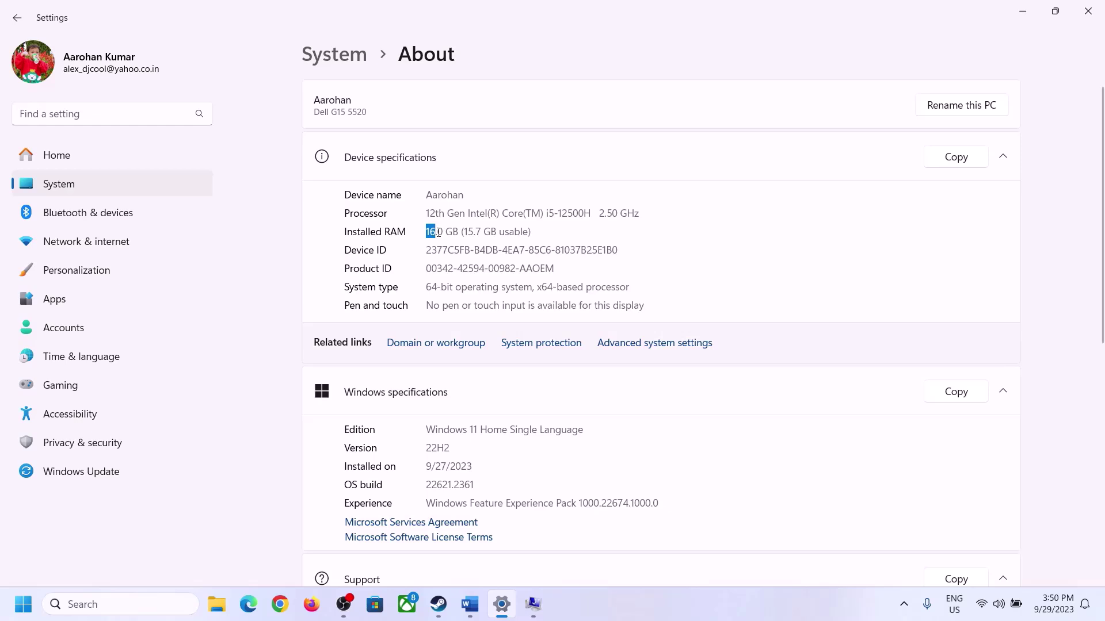
drag(437, 232, 425, 232)
click(444, 233)
Launch Calculator with the Run command "calc" and place it beside the Virtual Memory dialog, with the Word document's size formulas behind it.
click(527, 604)
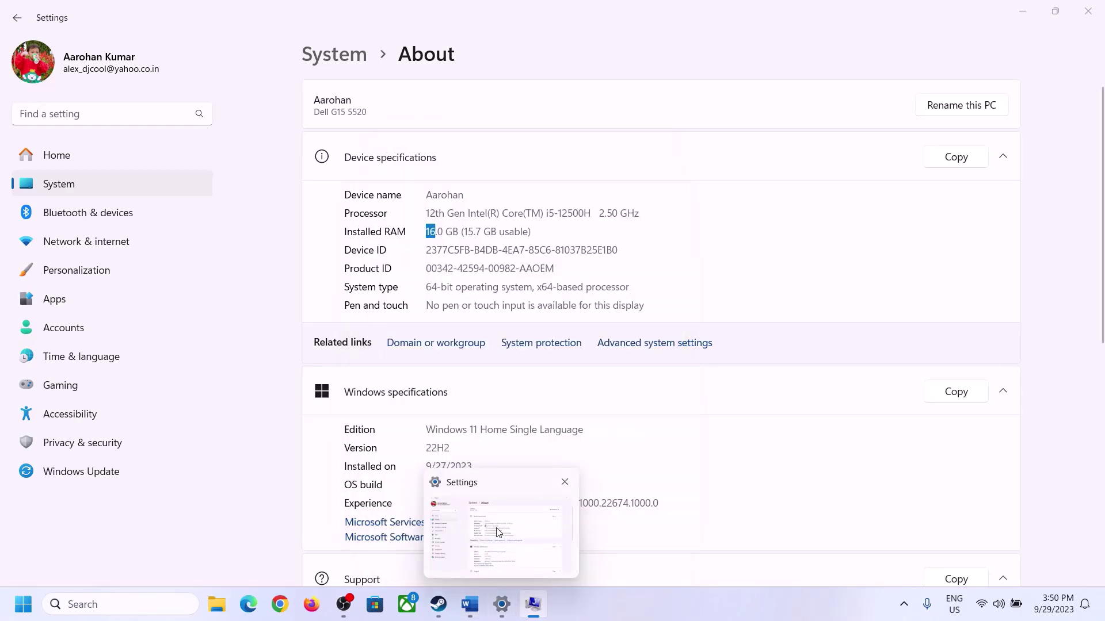
key(super+r)
text(c)
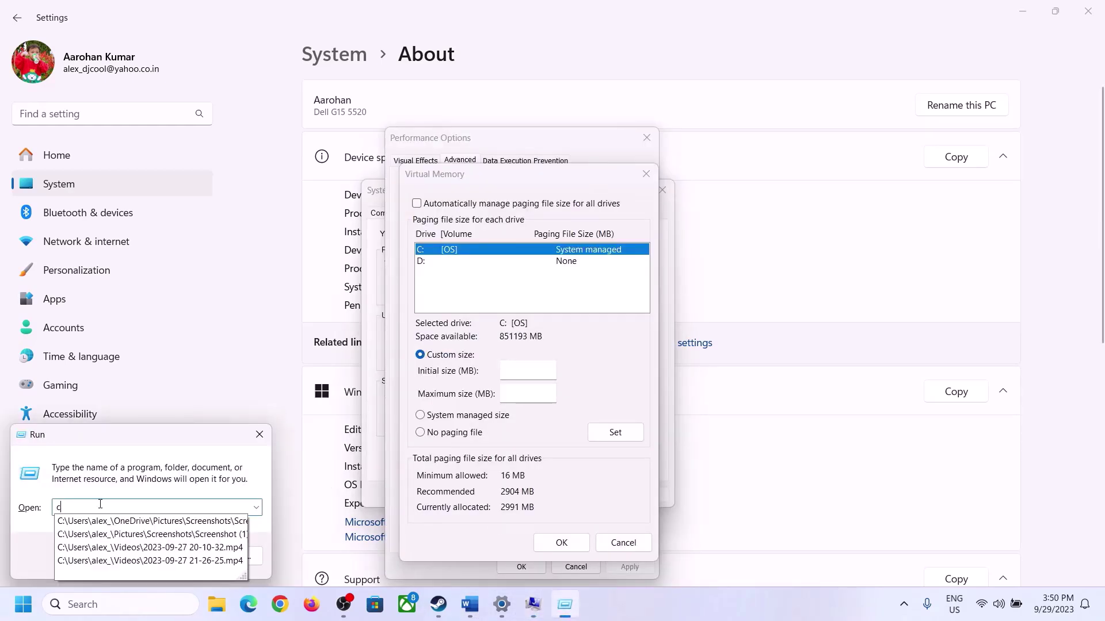
text(alc)
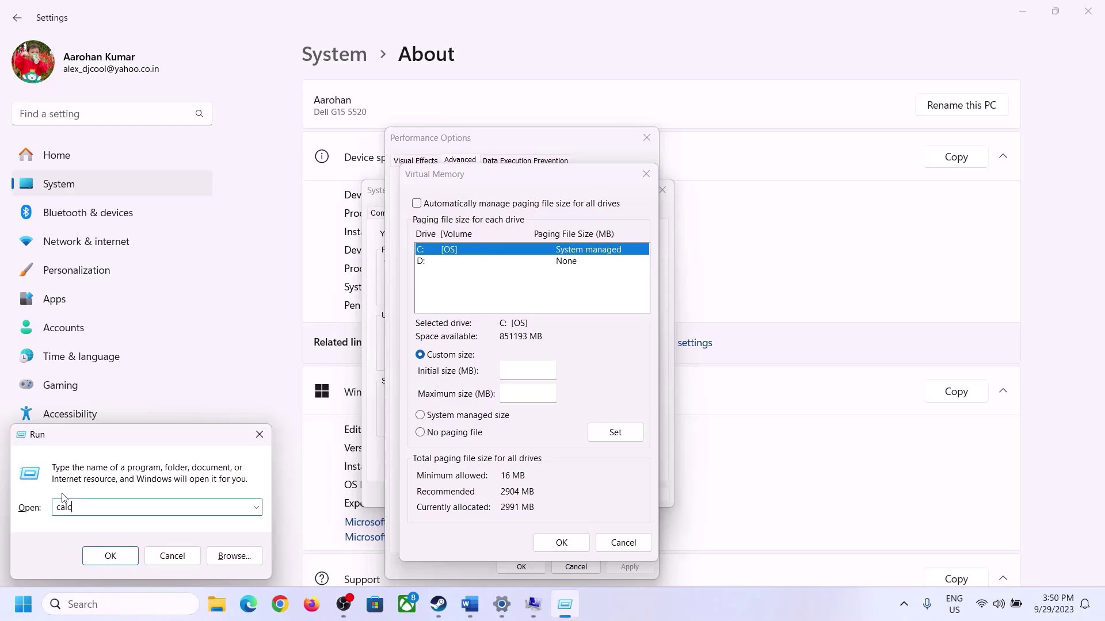
click(109, 557)
drag(136, 18, 804, 190)
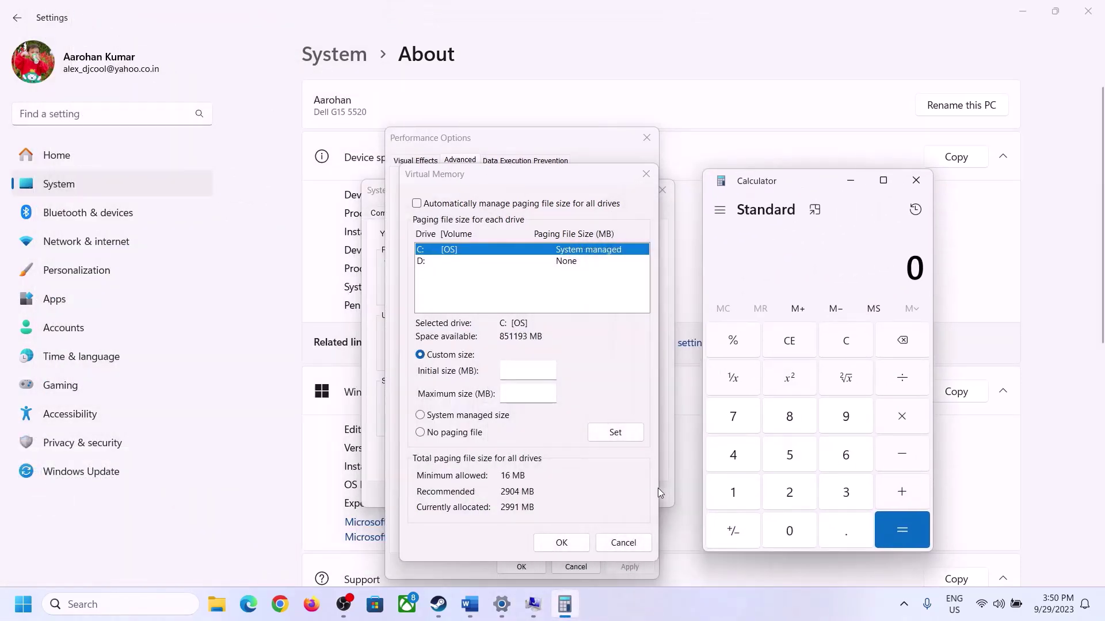
click(470, 605)
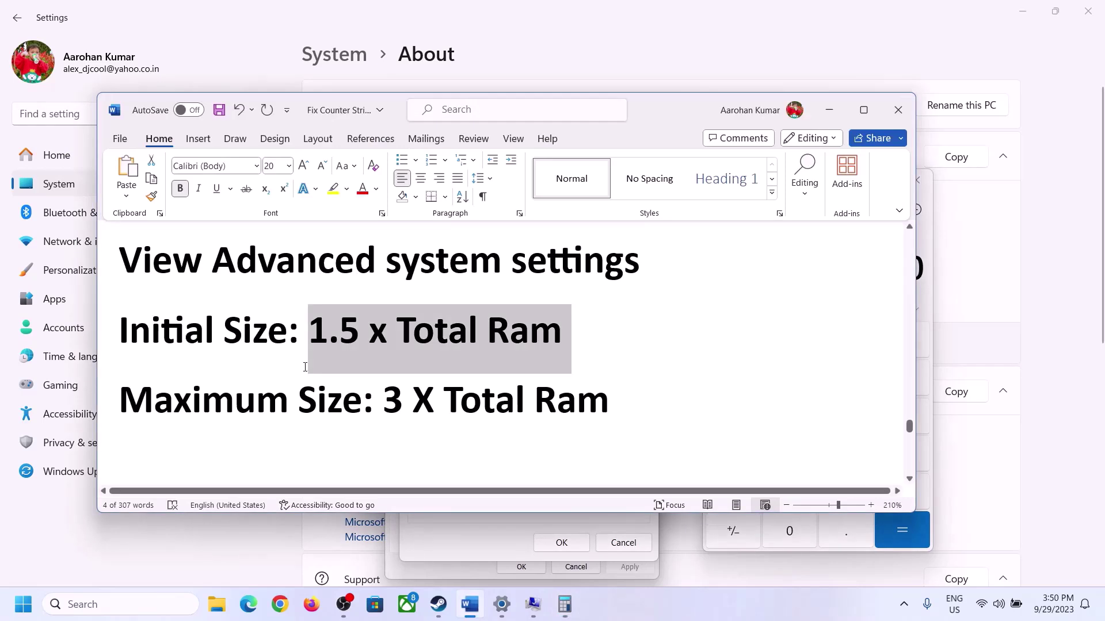
click(566, 603)
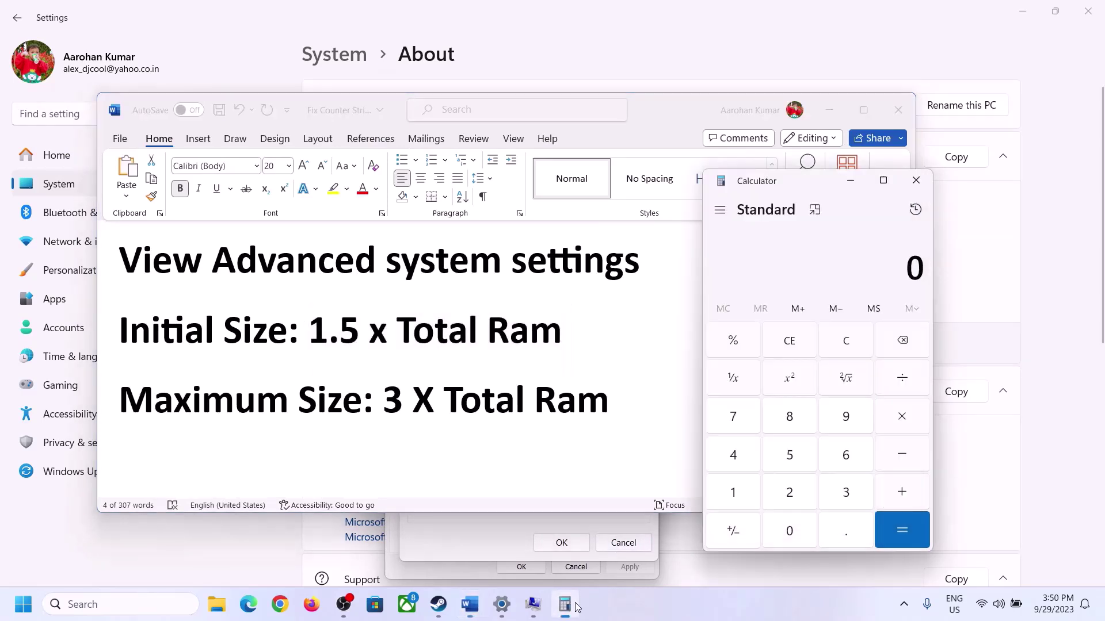
click(734, 495)
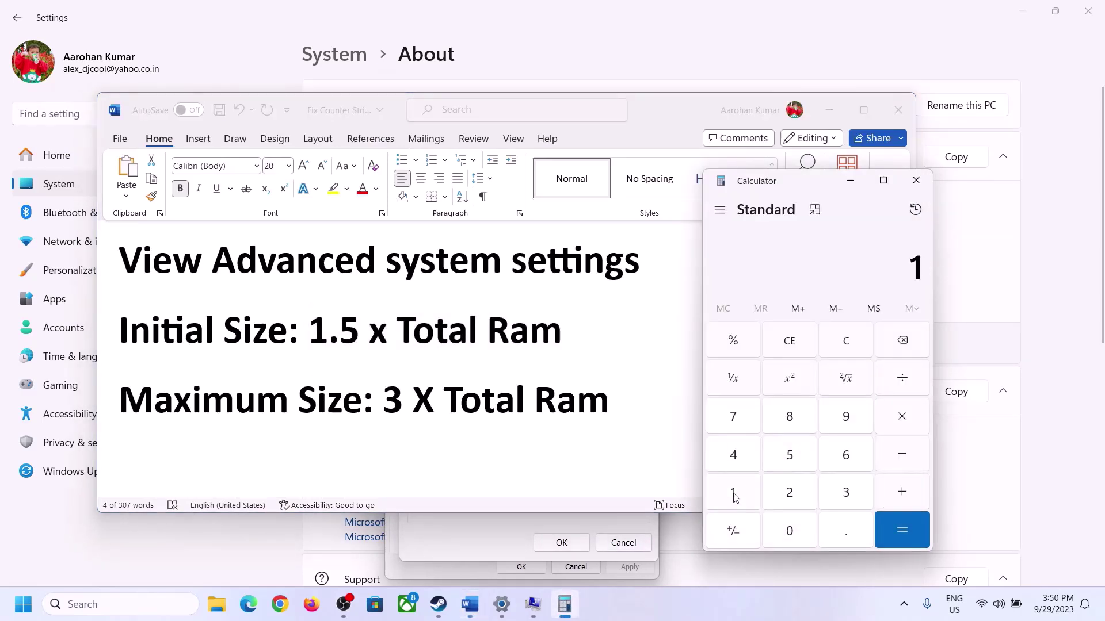
click(841, 461)
click(848, 352)
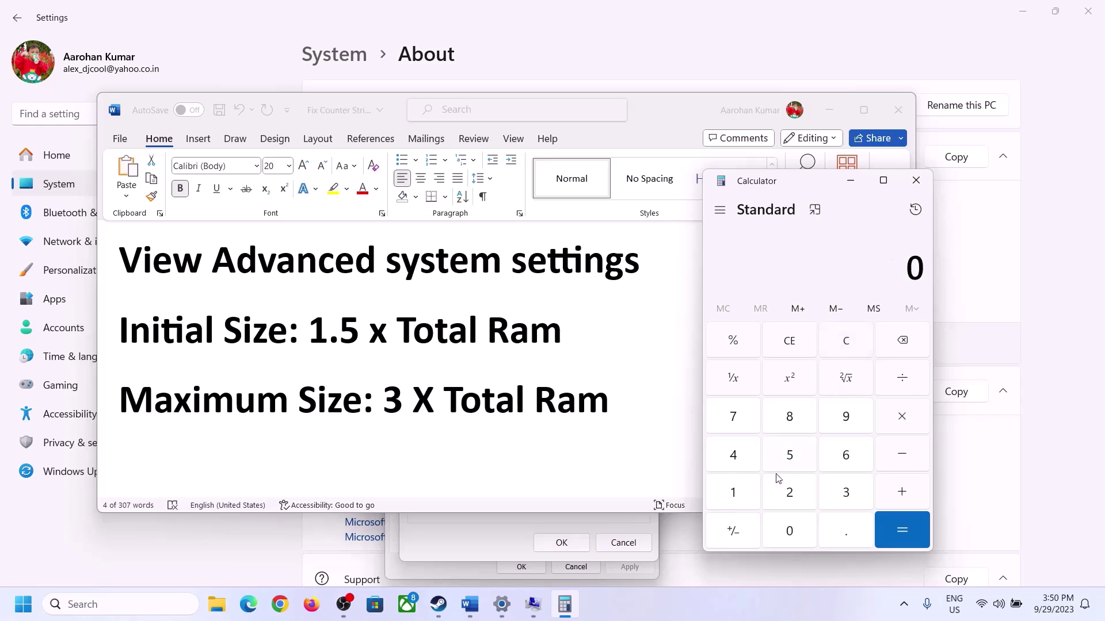
Convert the installed RAM to megabytes in Calculator by computing 16 × 1024.
click(742, 495)
click(828, 461)
click(902, 424)
click(737, 500)
click(791, 539)
click(792, 499)
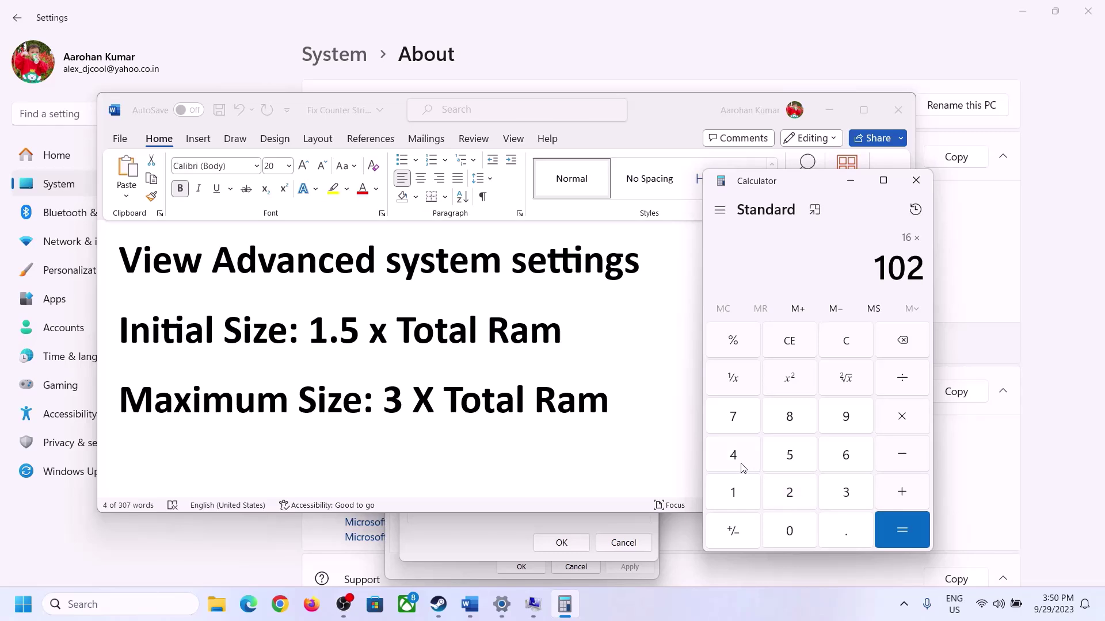
click(742, 464)
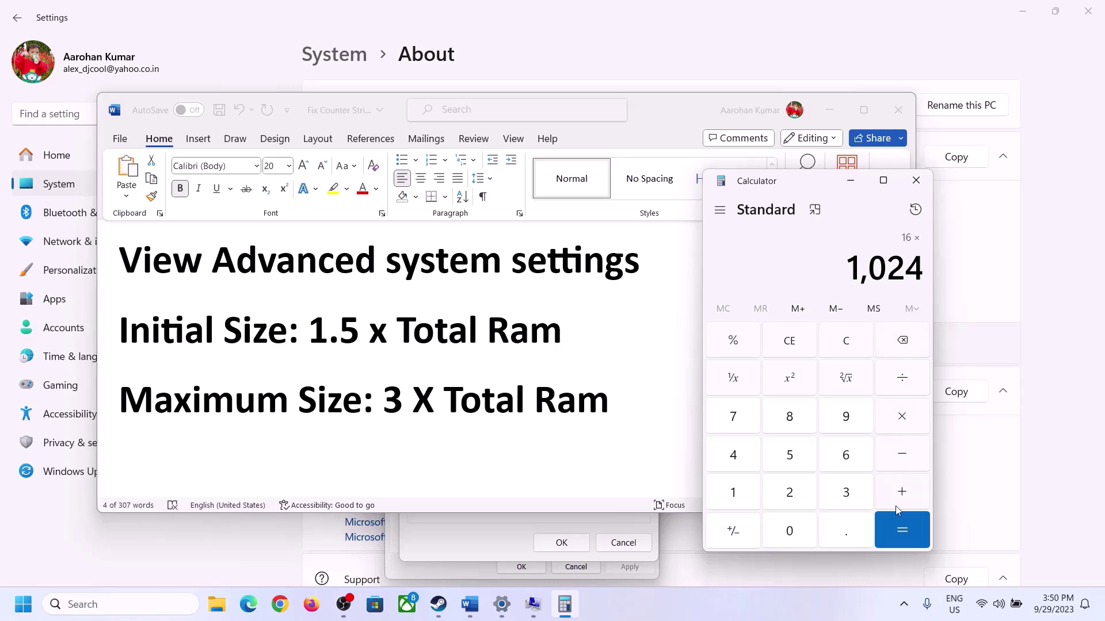
click(900, 530)
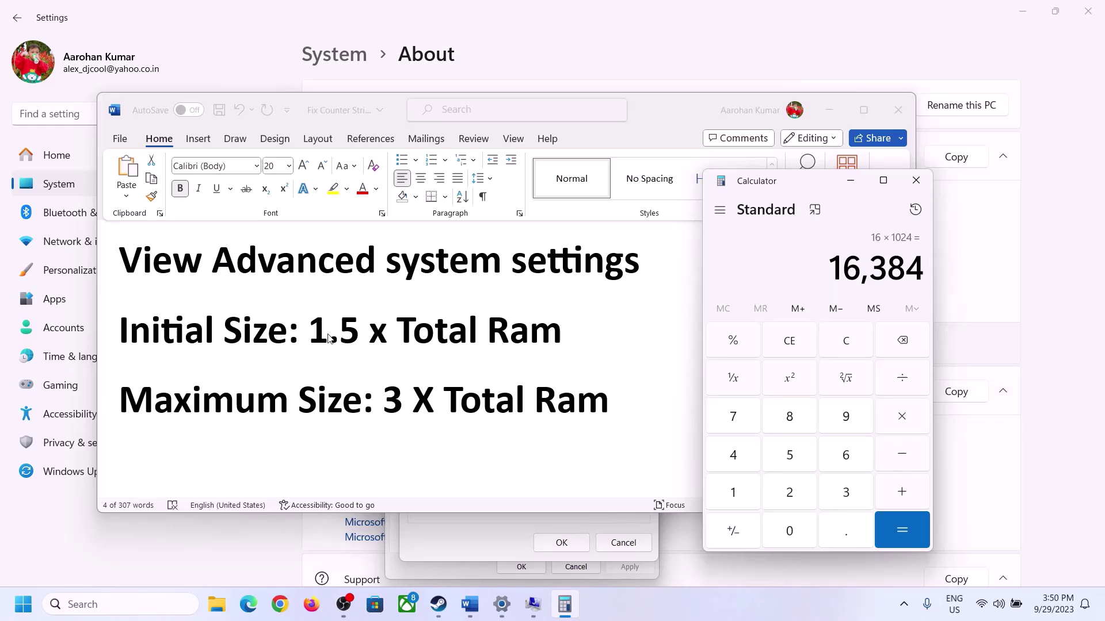
Multiply the RAM size in megabytes by 1.5 to work out the initial paging file size.
click(901, 418)
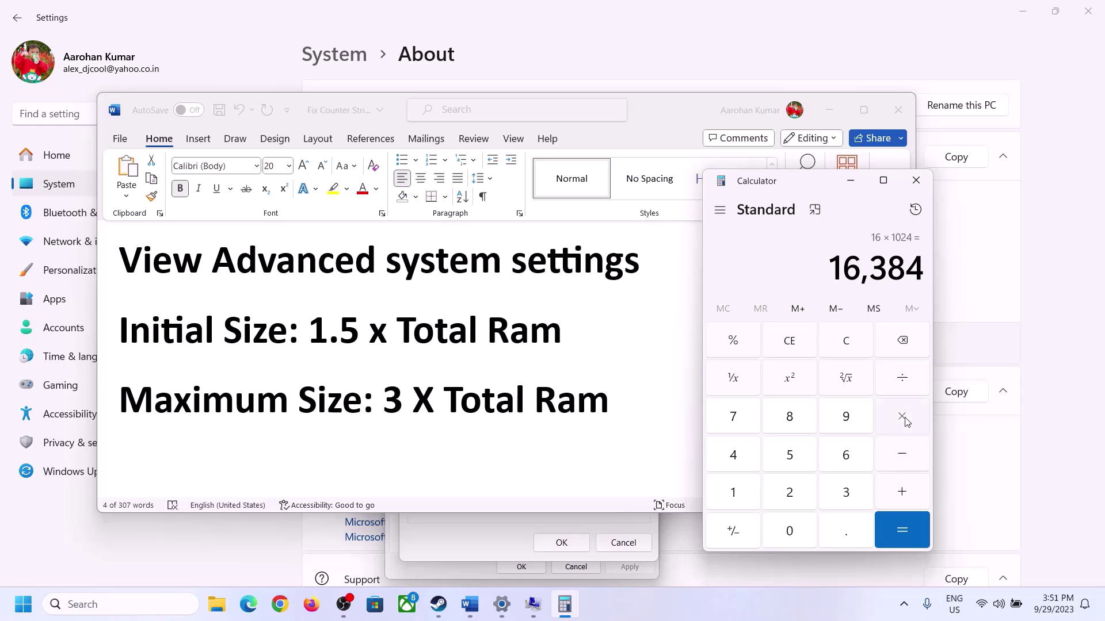
click(746, 498)
click(842, 541)
click(794, 458)
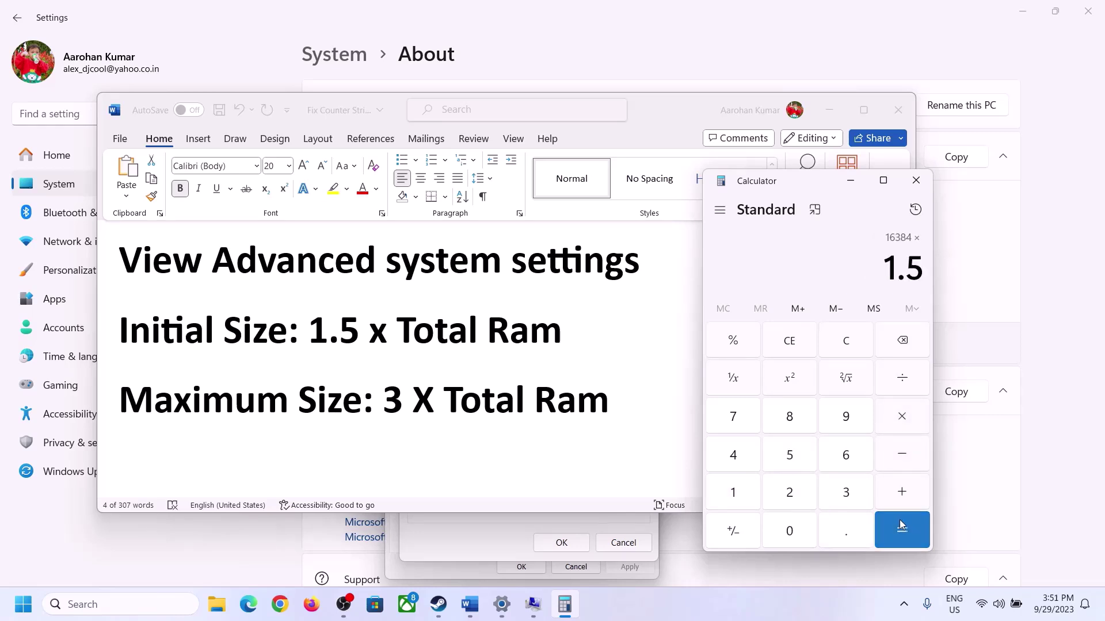
click(901, 530)
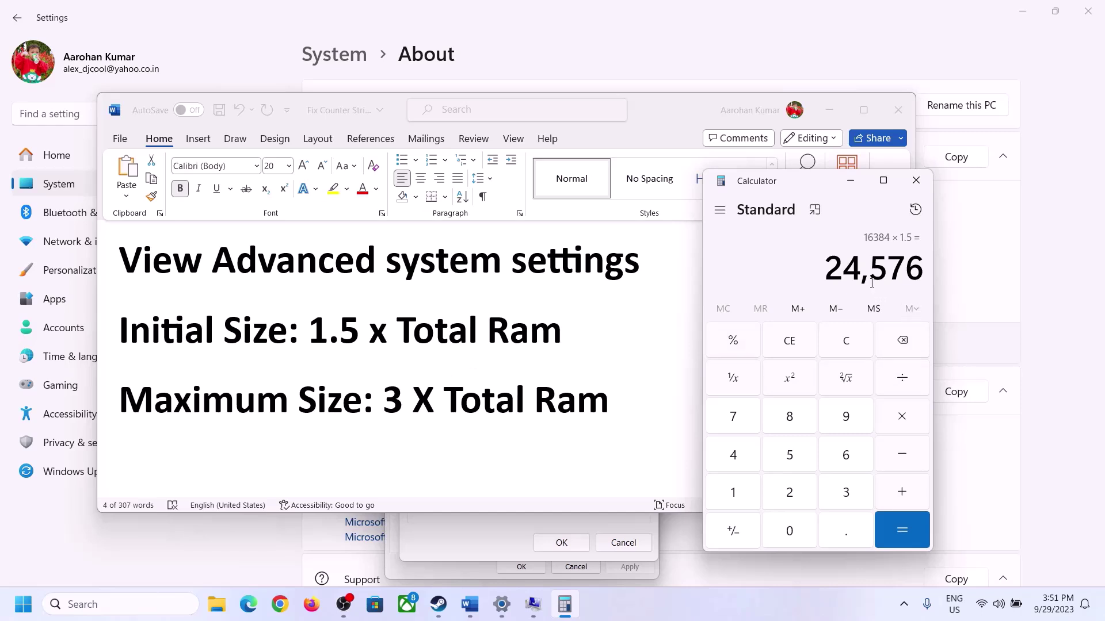
Return to the Virtual Memory dialog and set the initial size for drive C to 24576 MB.
click(488, 536)
click(523, 374)
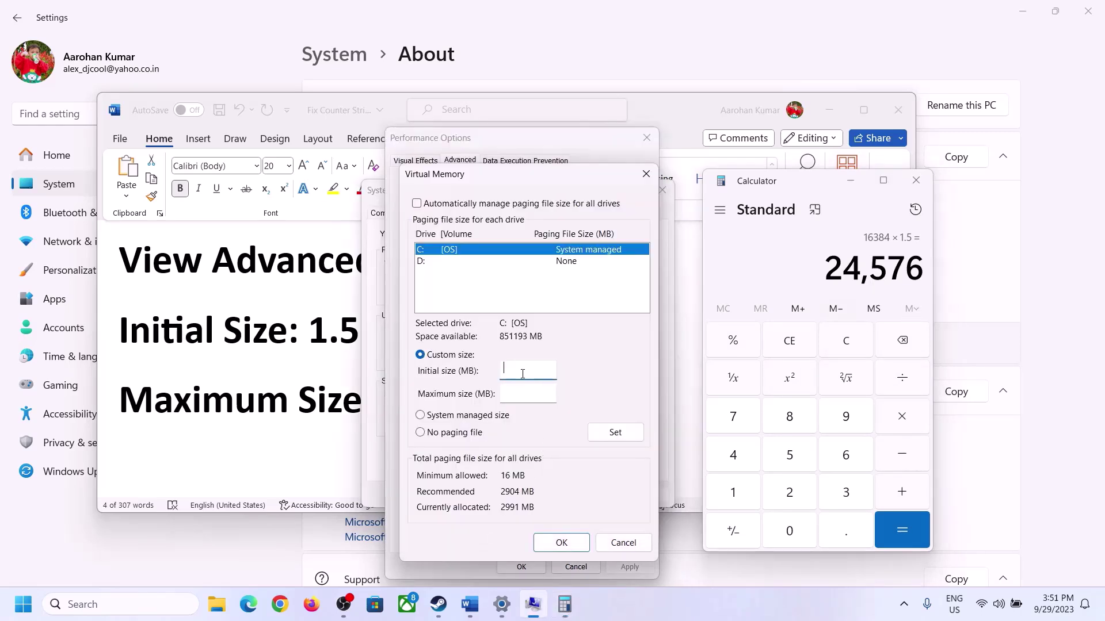
text(24576)
click(554, 393)
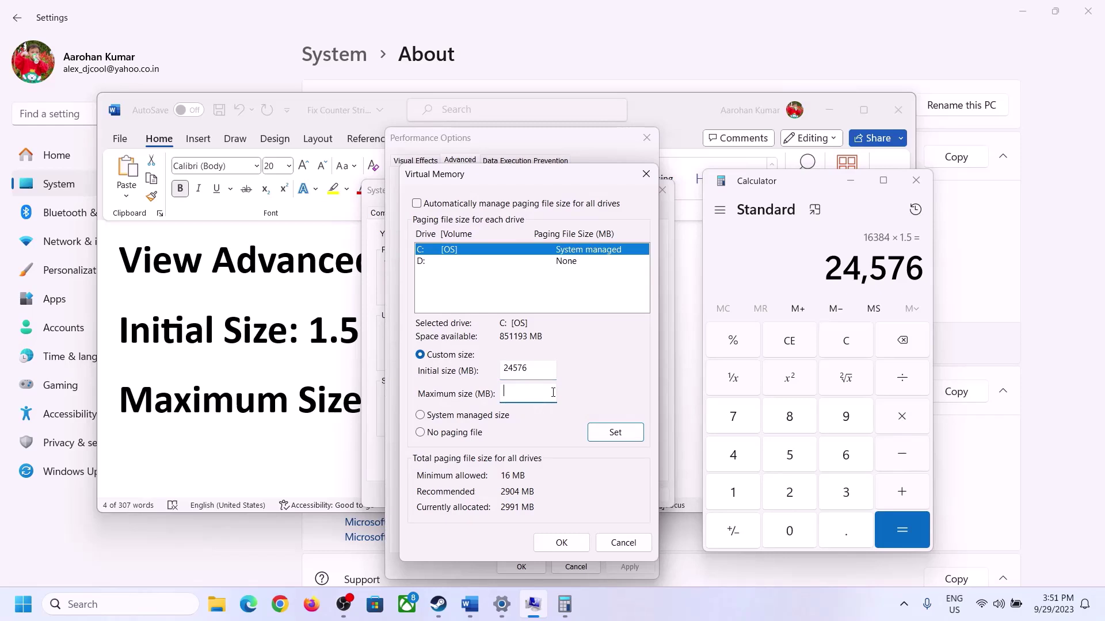
Check the maximum size formula in the Word document, clear Calculator, and recheck the installed RAM in Windows Settings.
click(320, 406)
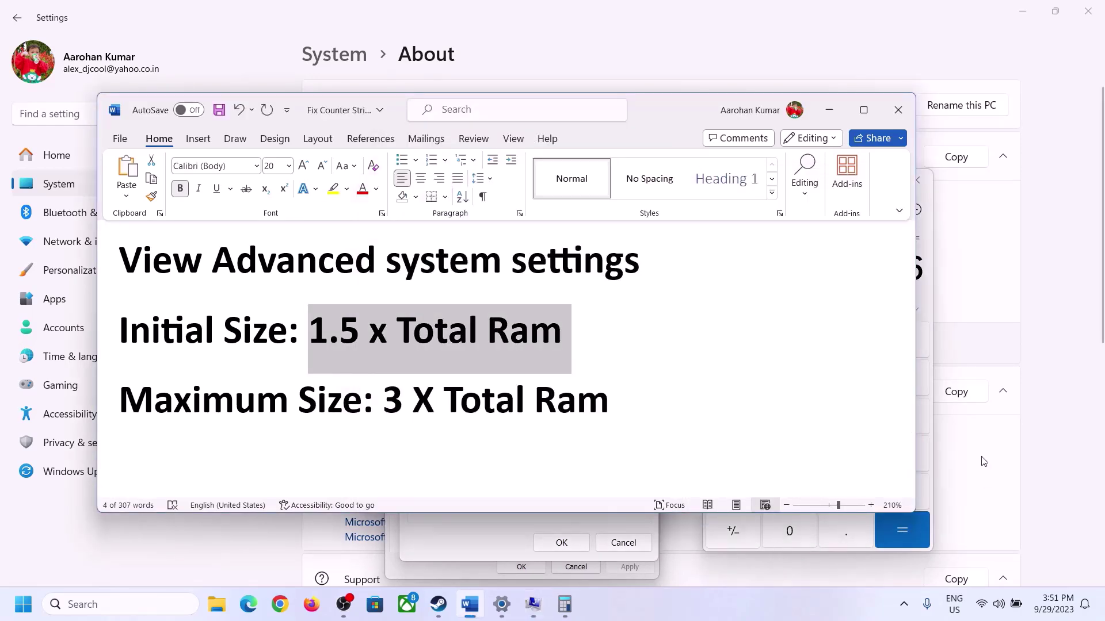
click(928, 299)
click(856, 342)
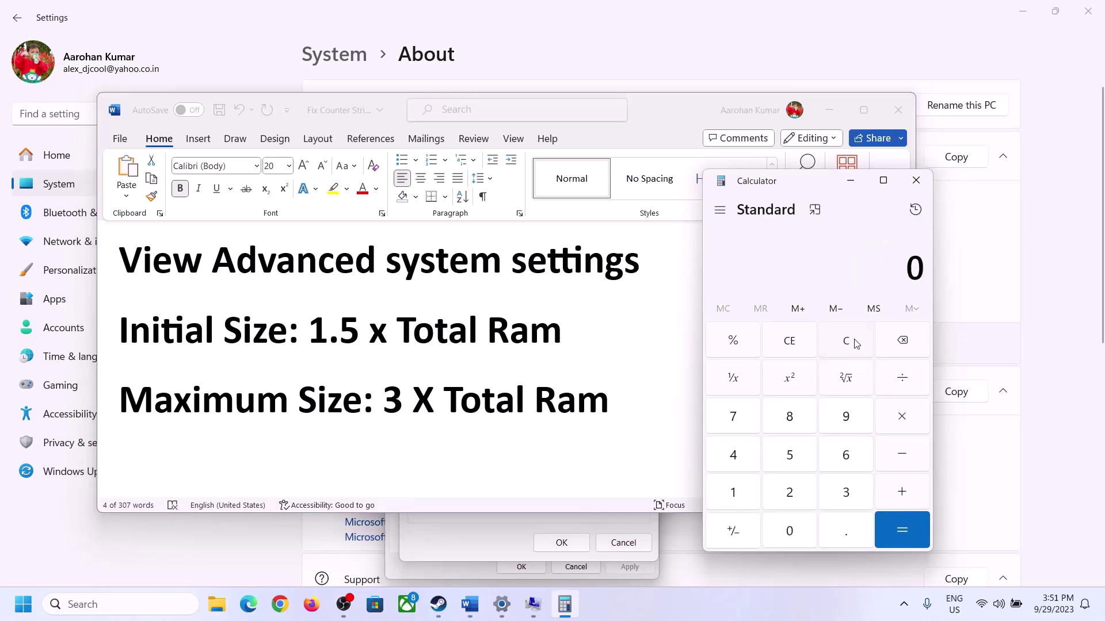
click(509, 611)
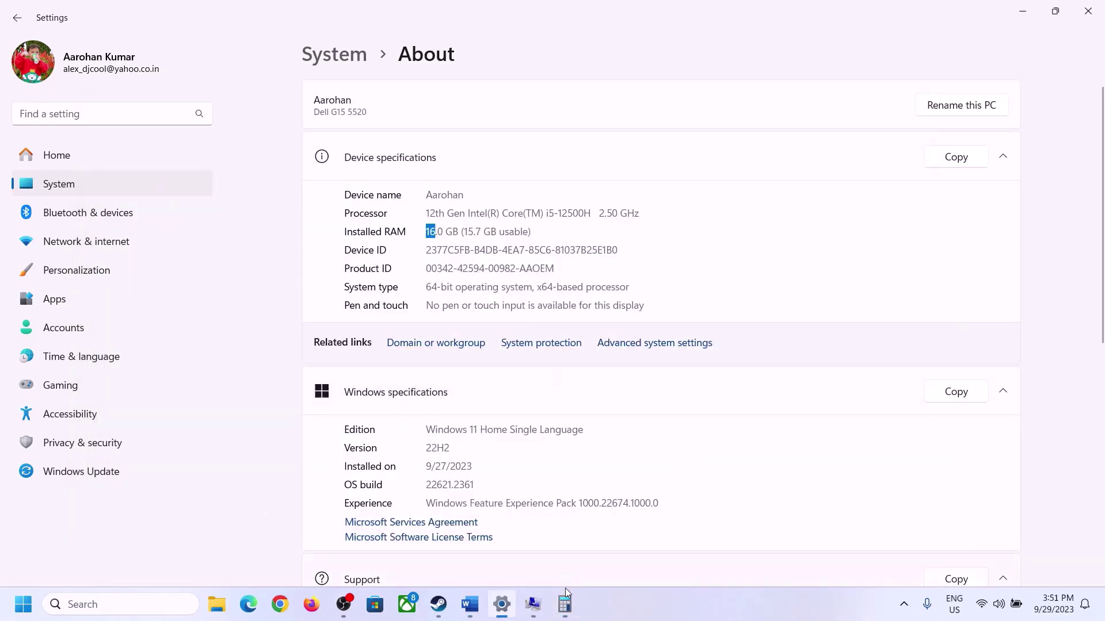
click(565, 598)
Compute 16 × 1024 in Calculator again as the base for the maximum paging file size.
click(734, 492)
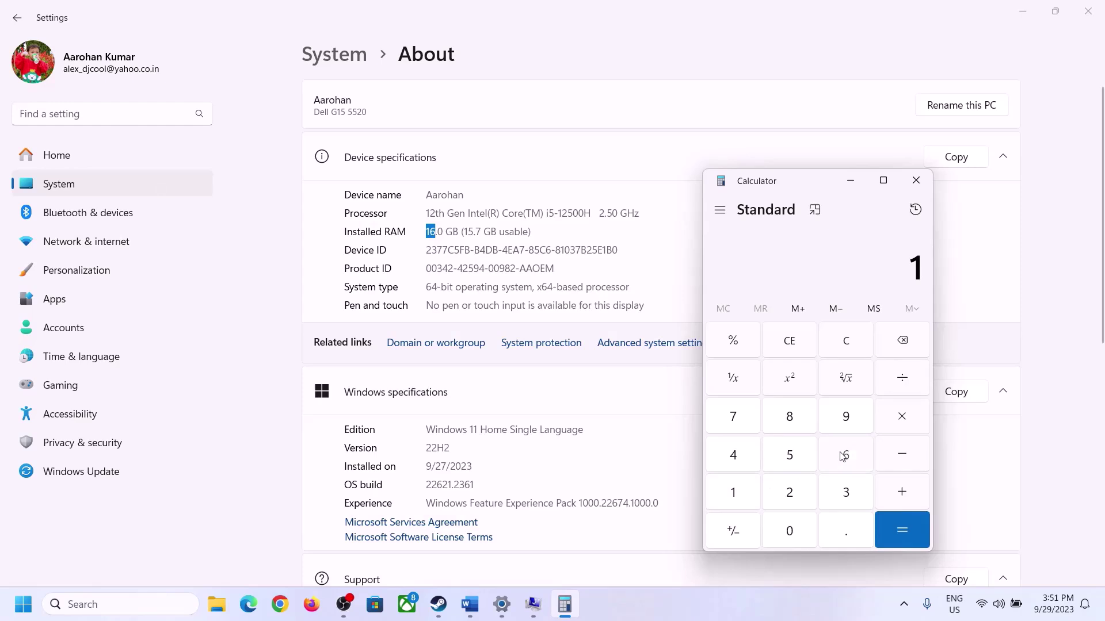
click(844, 456)
click(901, 416)
click(735, 490)
click(780, 524)
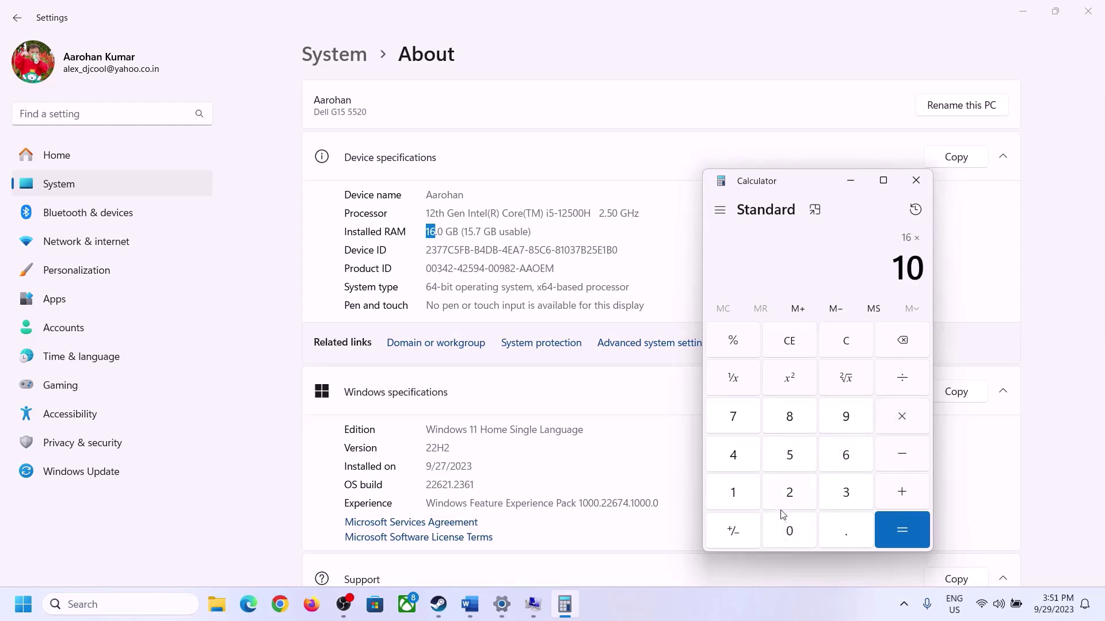
click(790, 492)
click(733, 455)
click(892, 537)
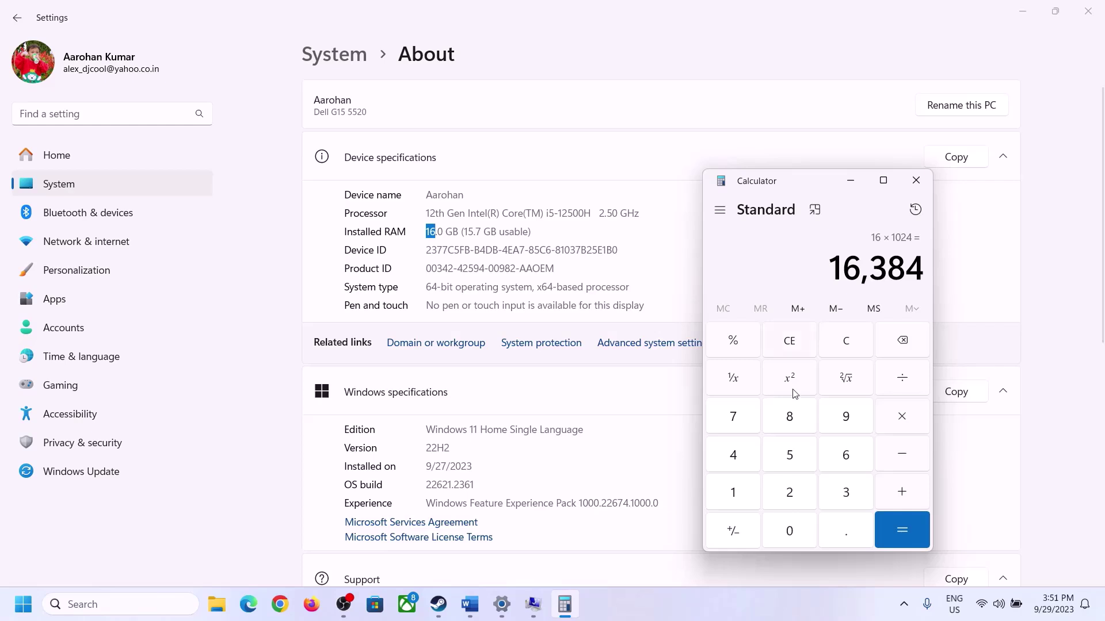
Multiply the RAM in megabytes by 3, following the Word document's formula, and set drive C's maximum size to 49152 MB in Virtual Memory.
click(471, 604)
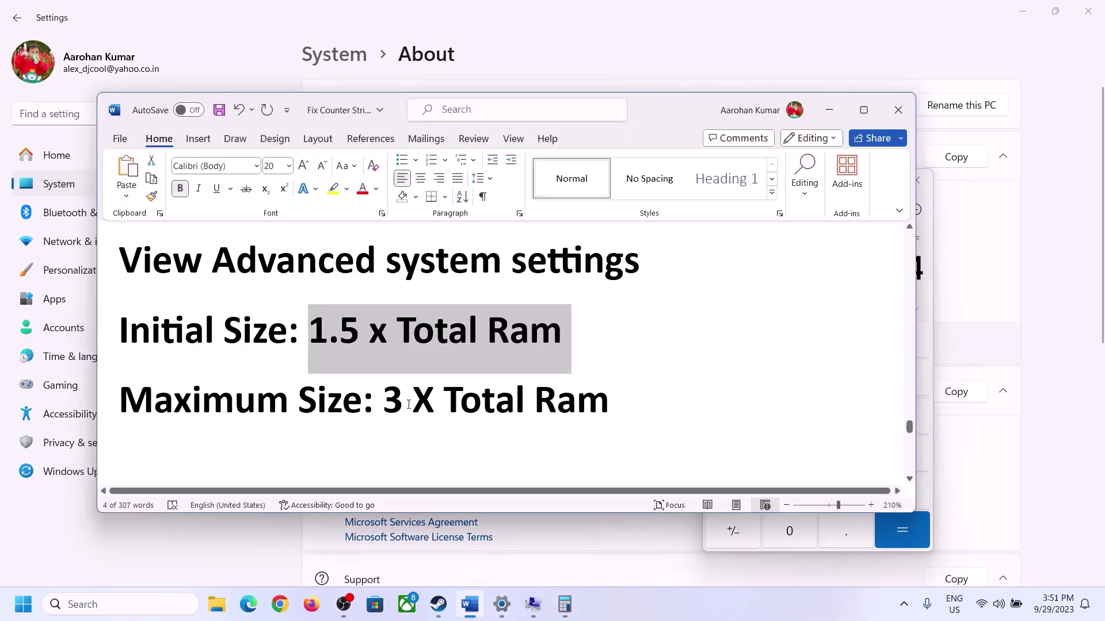
click(565, 605)
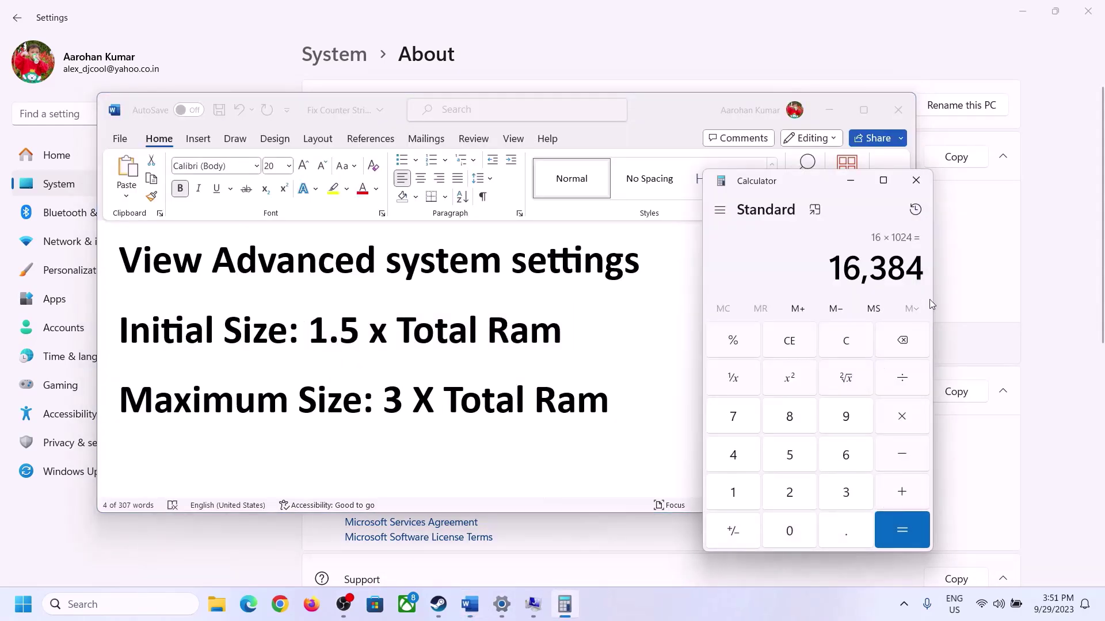
click(902, 417)
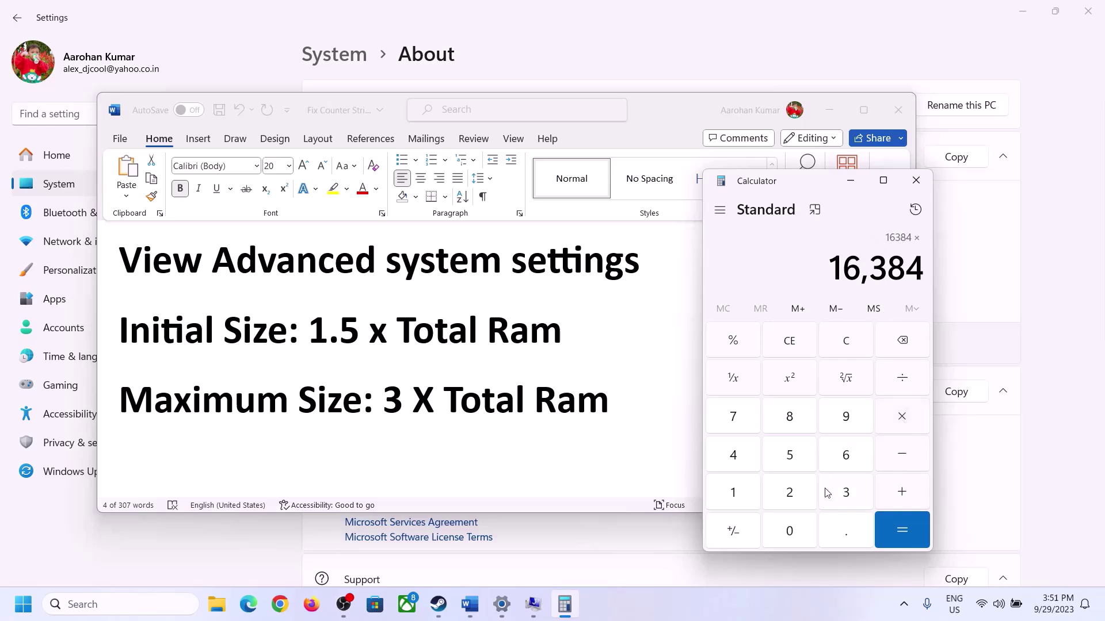
click(829, 492)
click(907, 529)
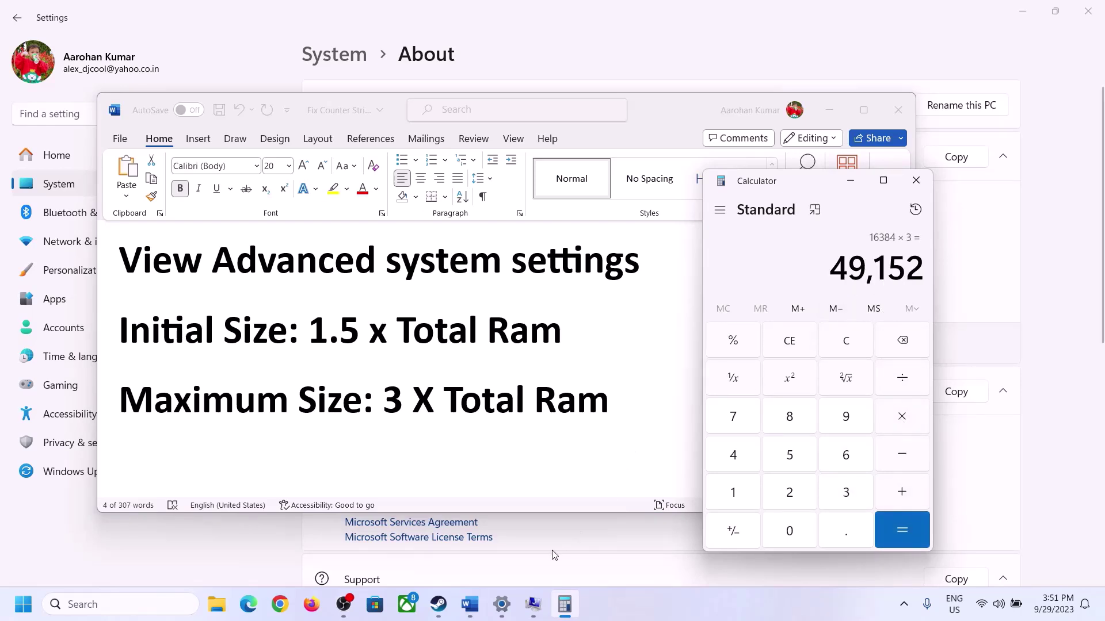
click(532, 604)
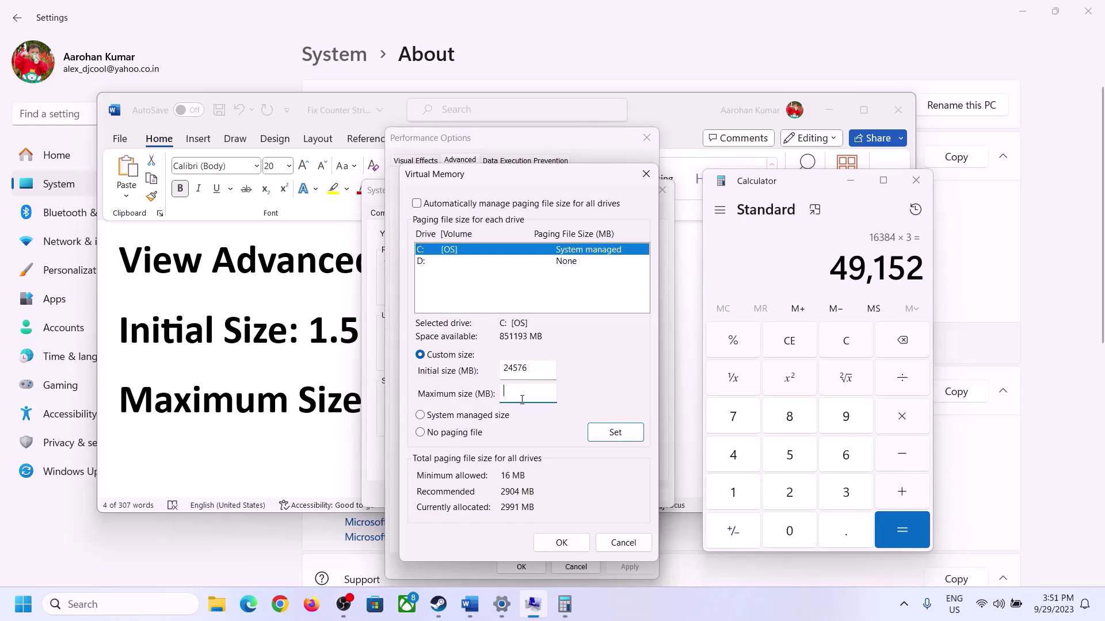
text(49152)
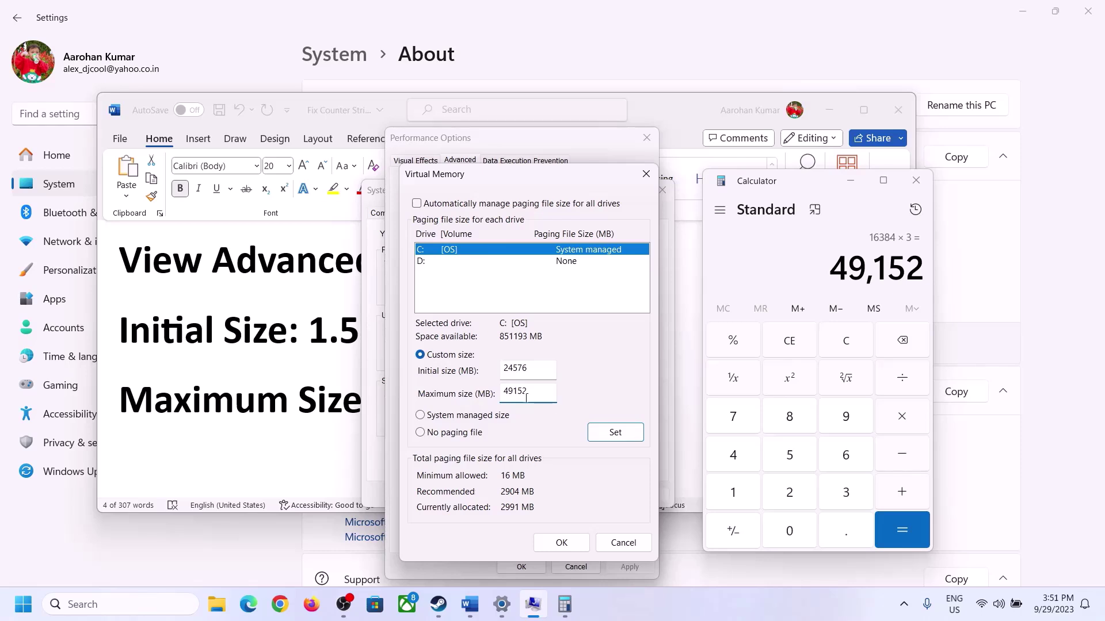
Apply the custom paging file size to drive C, confirm all the system property dialogs and dismiss the restart prompt without restarting.
click(614, 434)
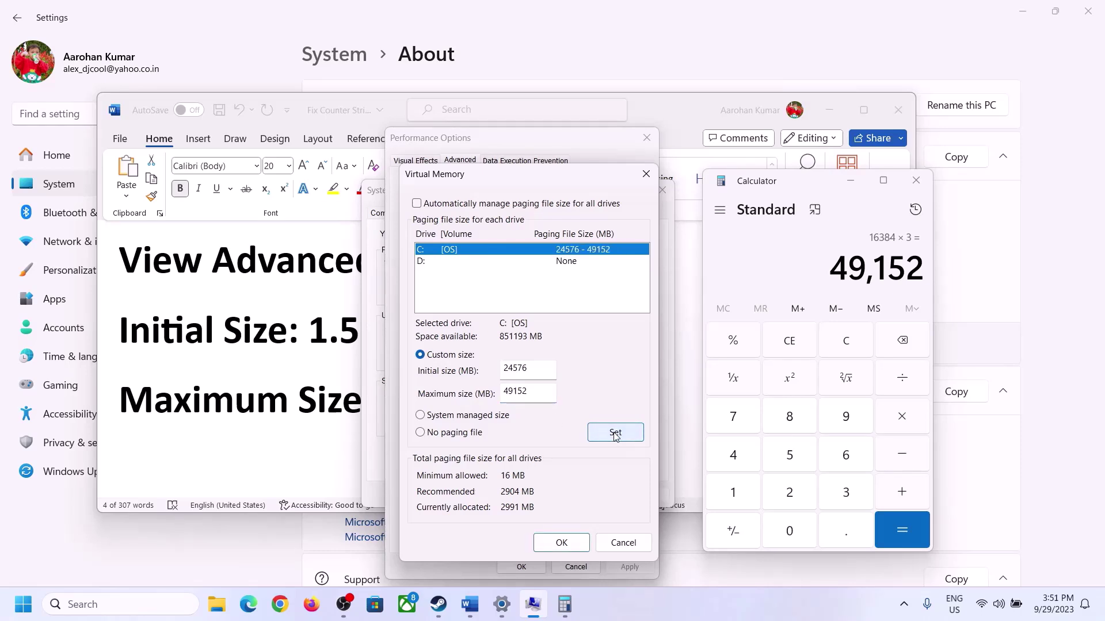
click(561, 542)
click(685, 354)
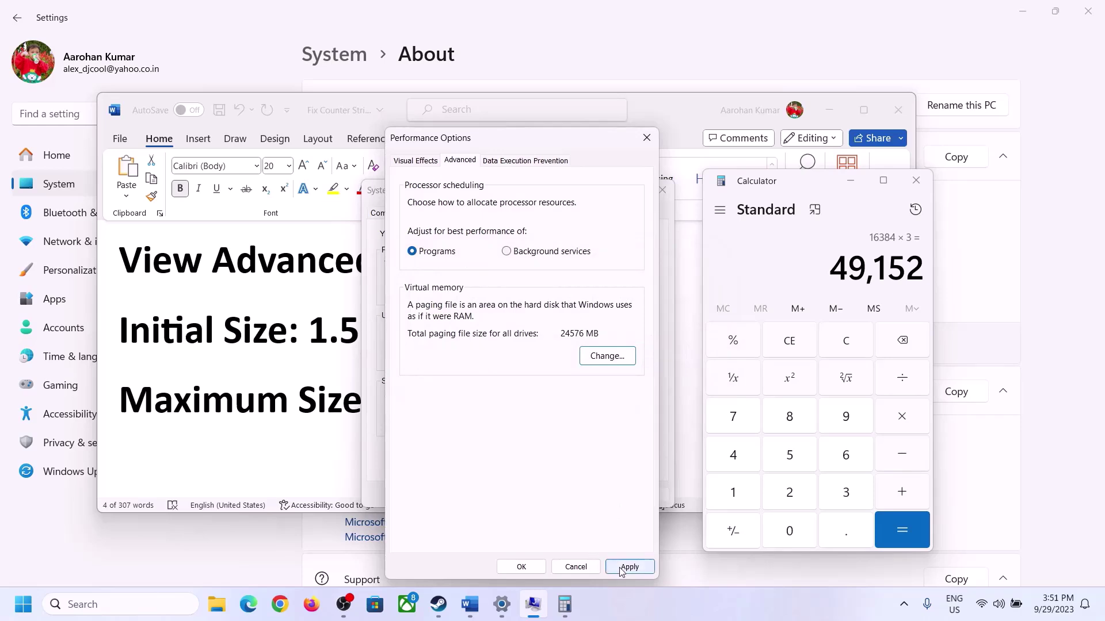
click(538, 567)
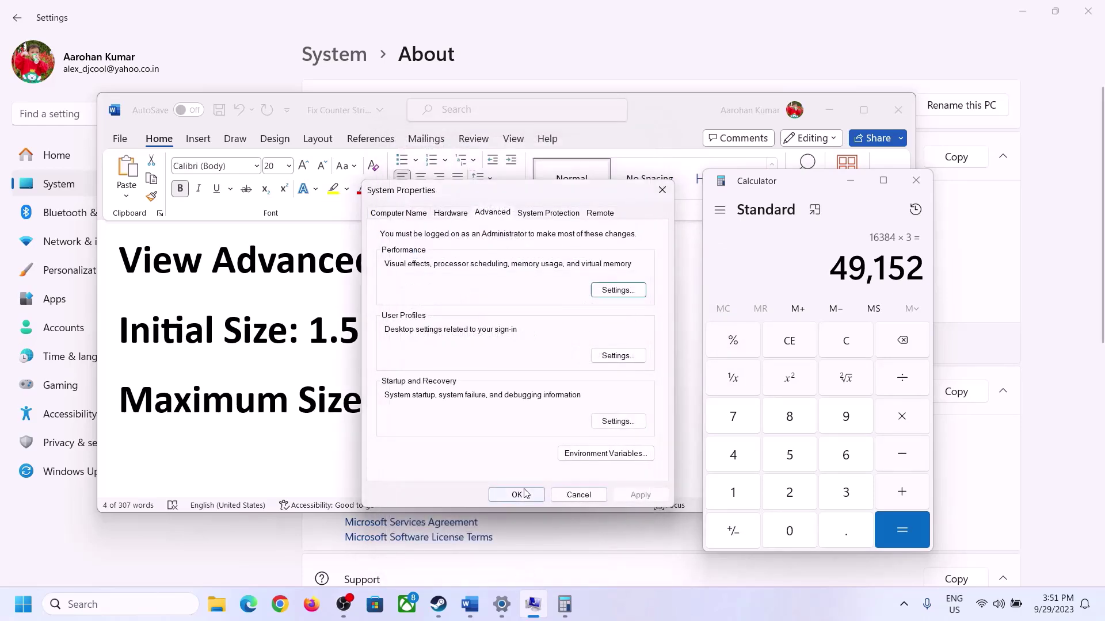
click(525, 494)
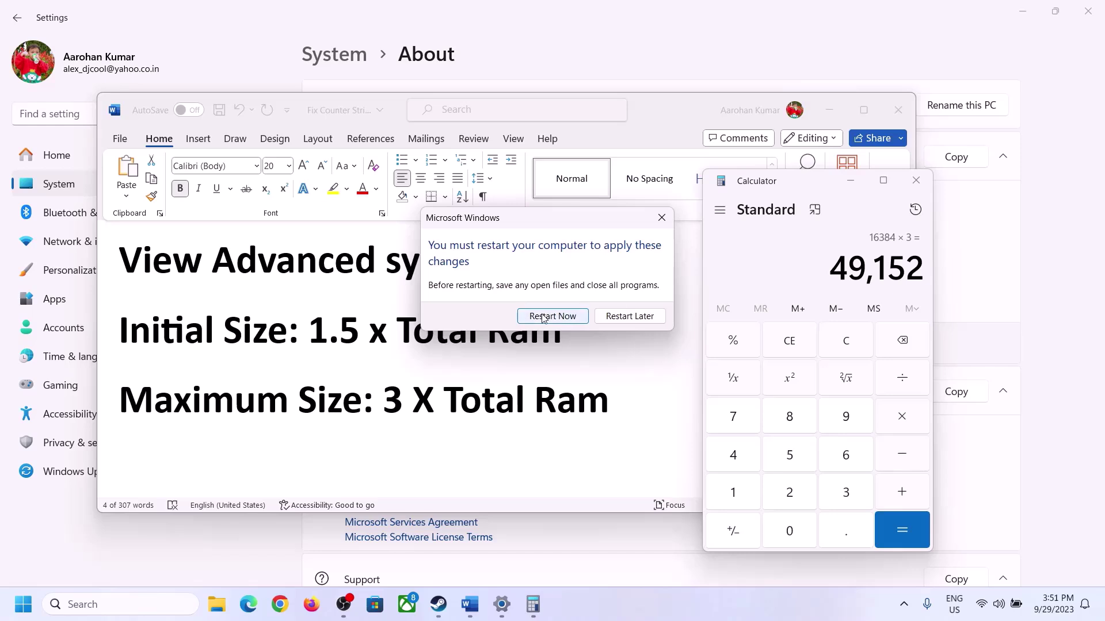
click(662, 219)
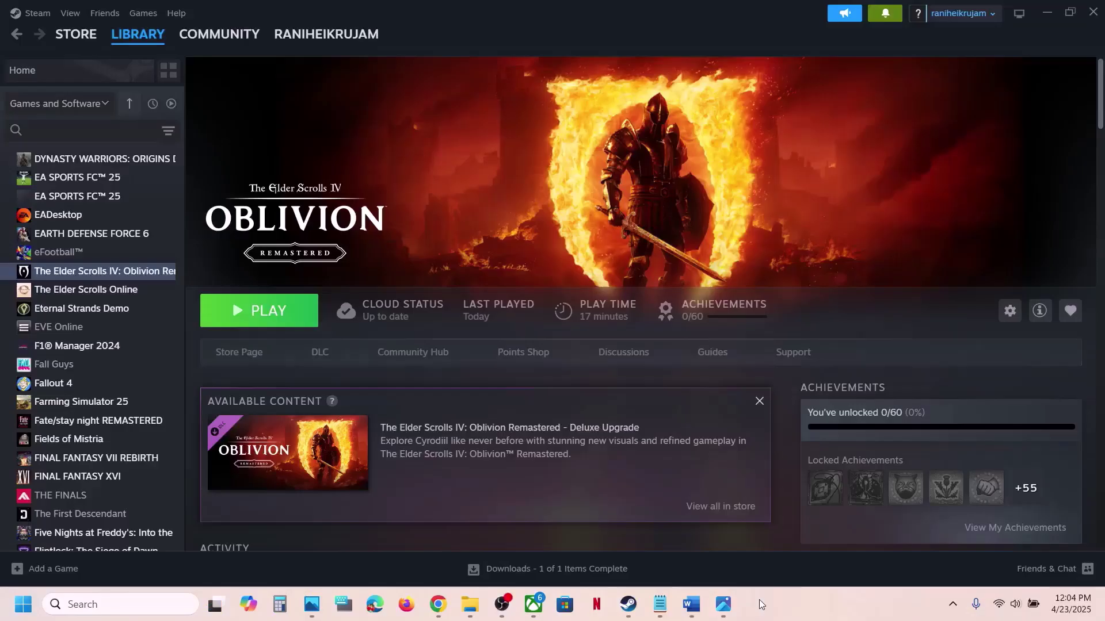
Read step 10 about updating the system BIOS in the Word document and check the laptop's battery charge.
mouse_move(631, 607)
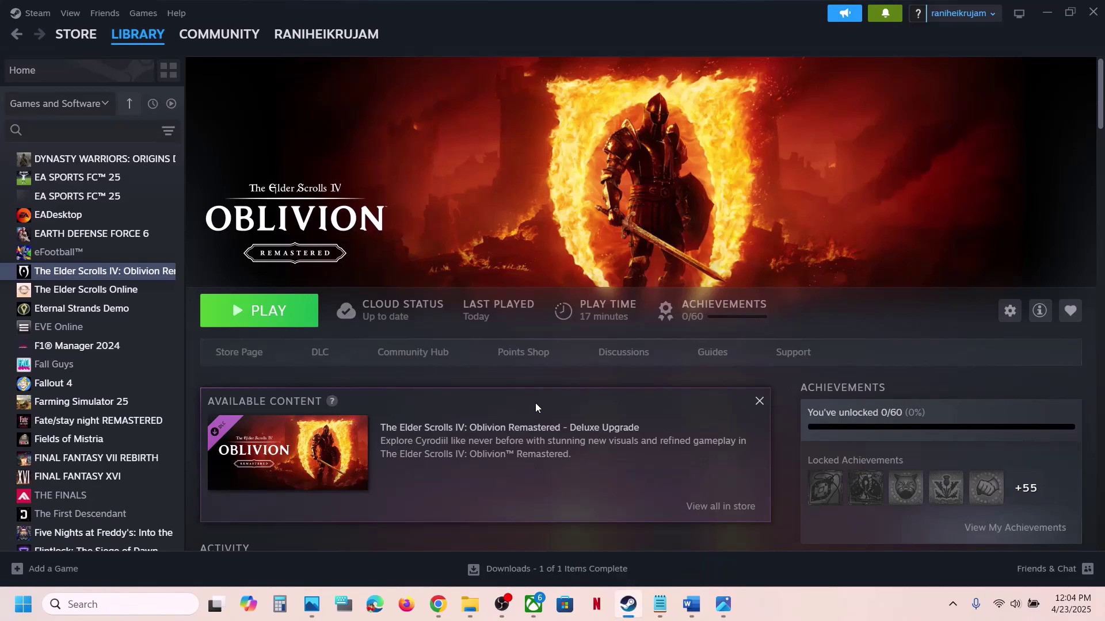
click(691, 604)
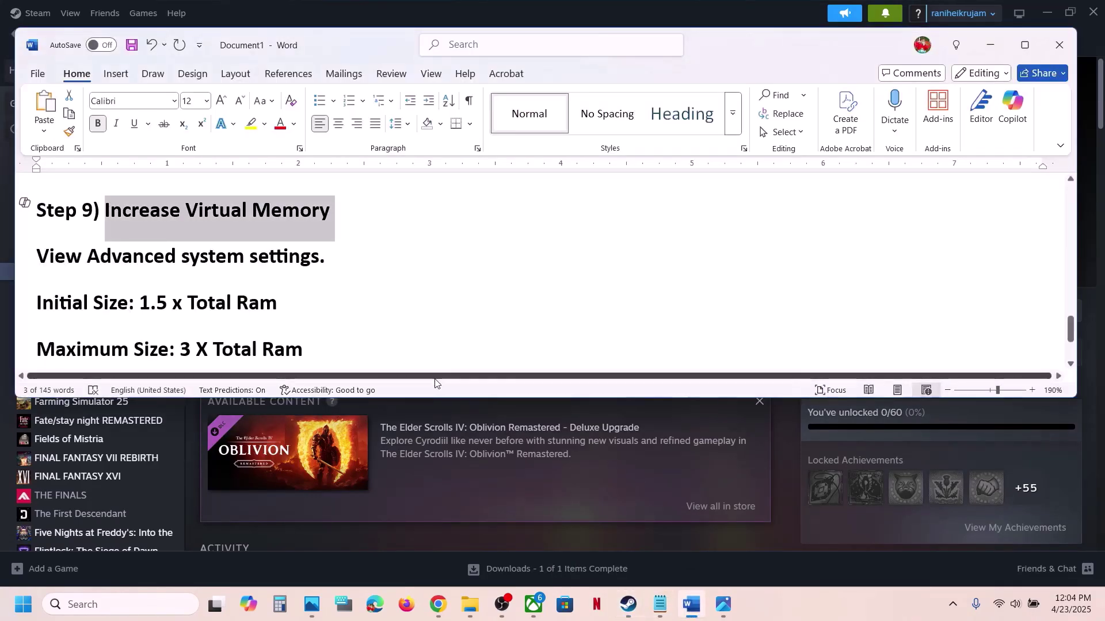
scroll(361, 247, down, 3)
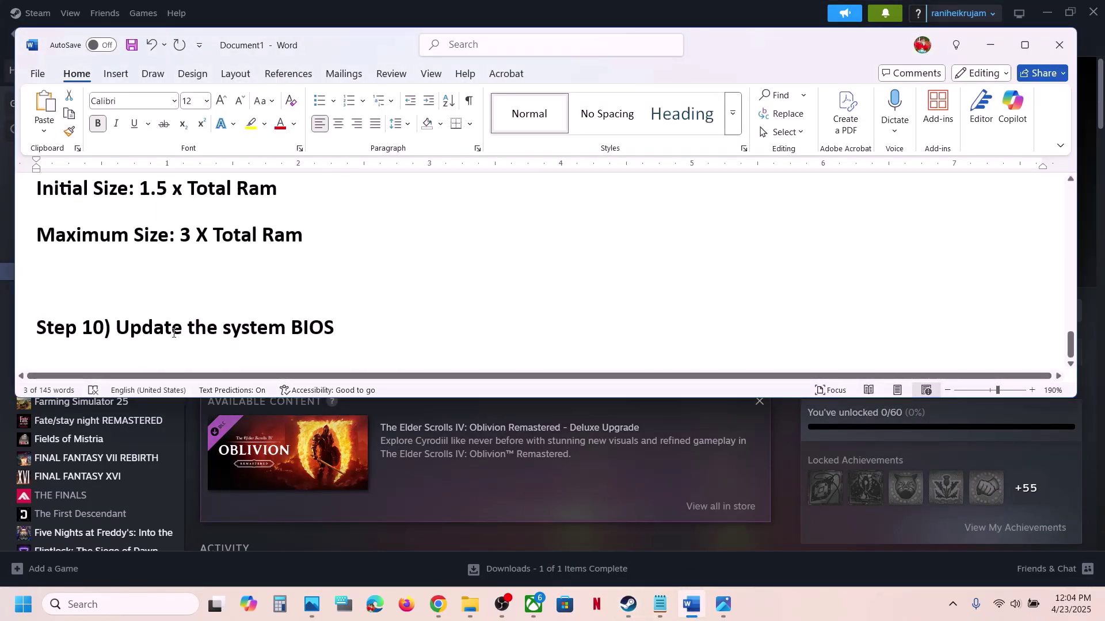
drag(174, 333, 387, 317)
click(388, 323)
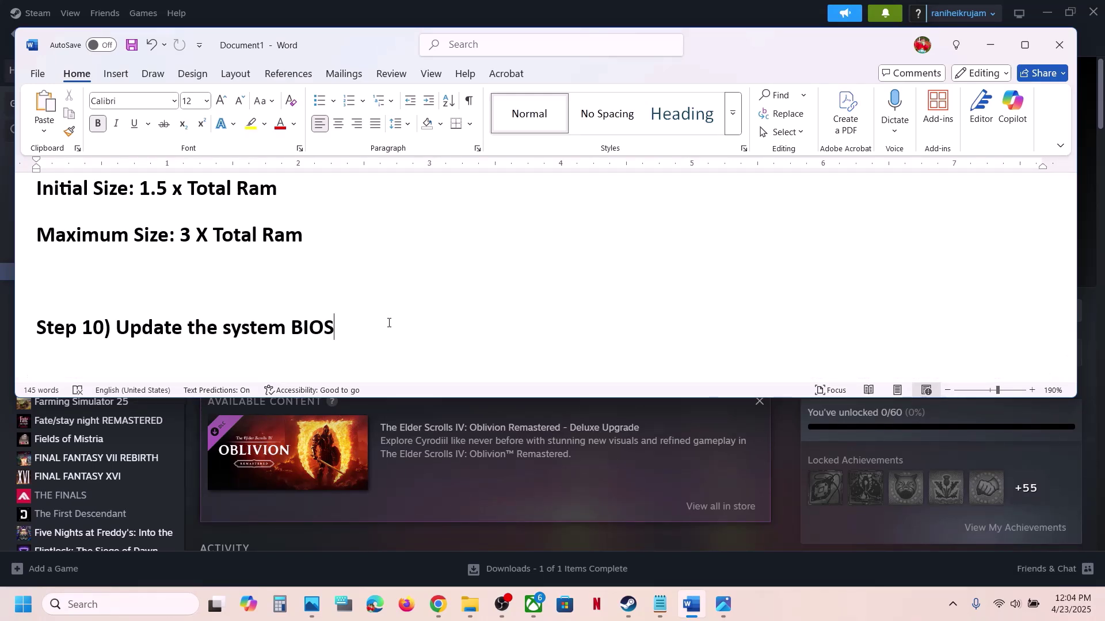
click(1015, 604)
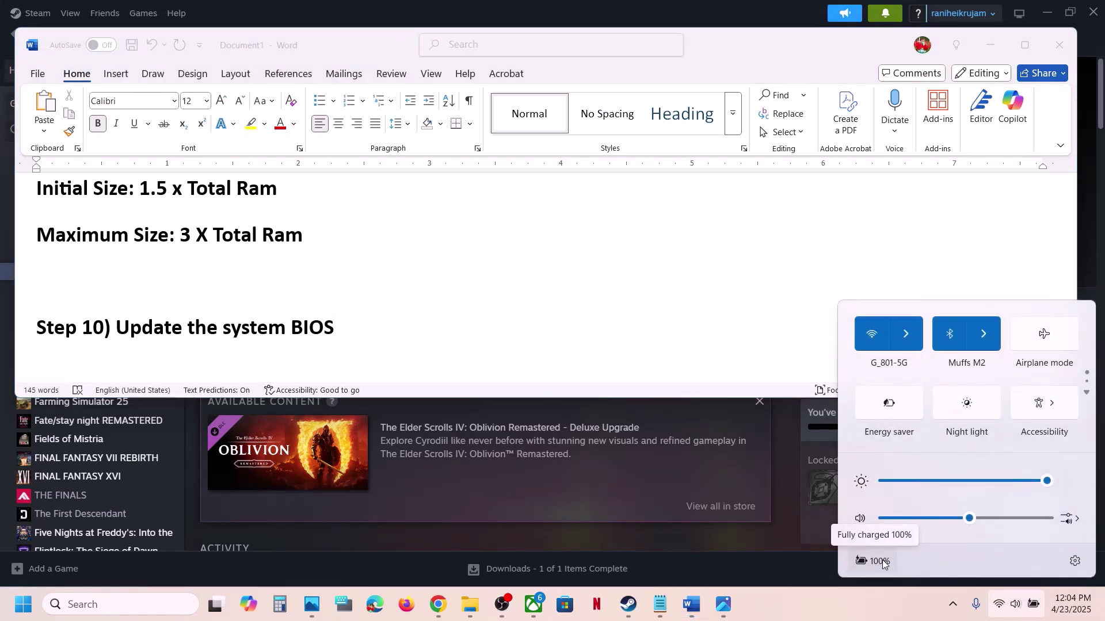
click(368, 342)
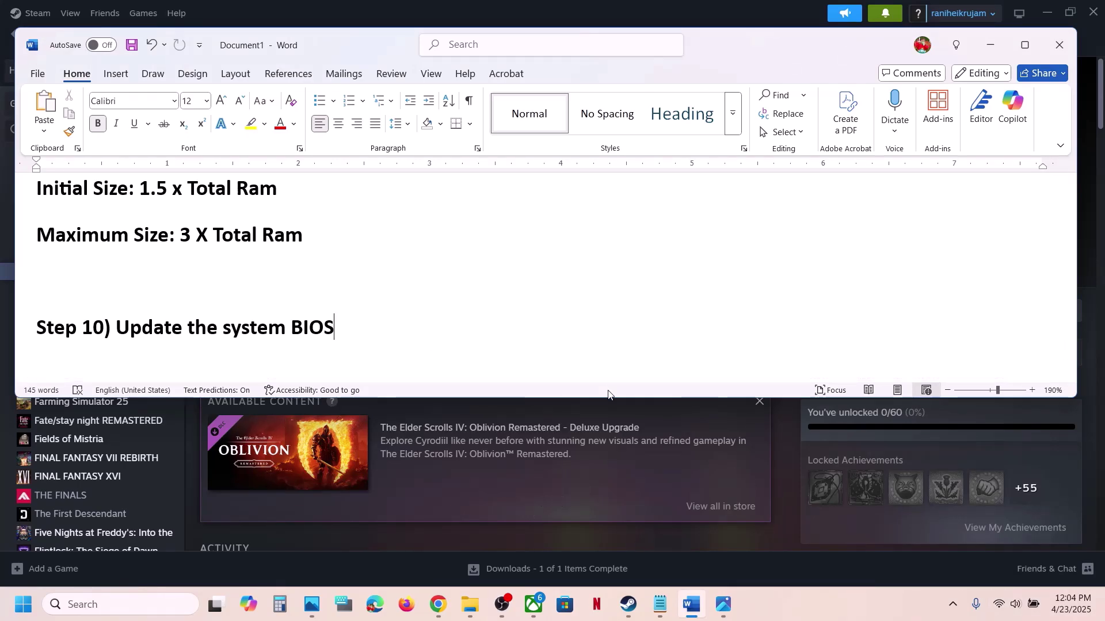
Switch to Steam and view the Uninstall option for The Elder Scrolls IV: Oblivion Remastered without uninstalling the game.
click(790, 432)
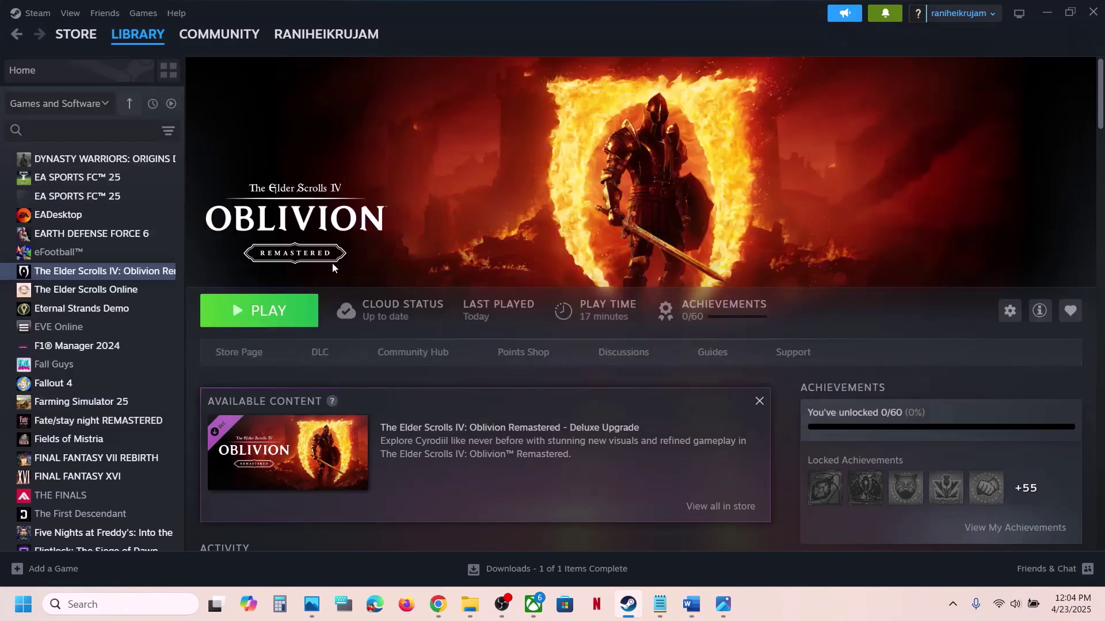
right_click(146, 270)
mouse_move(198, 358)
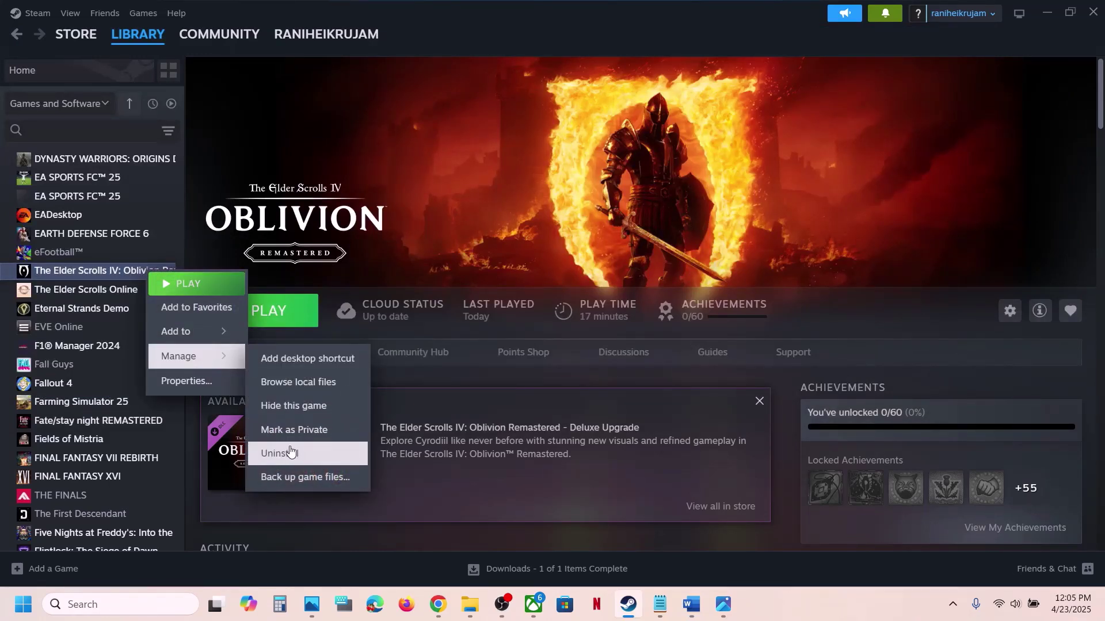
click(444, 170)
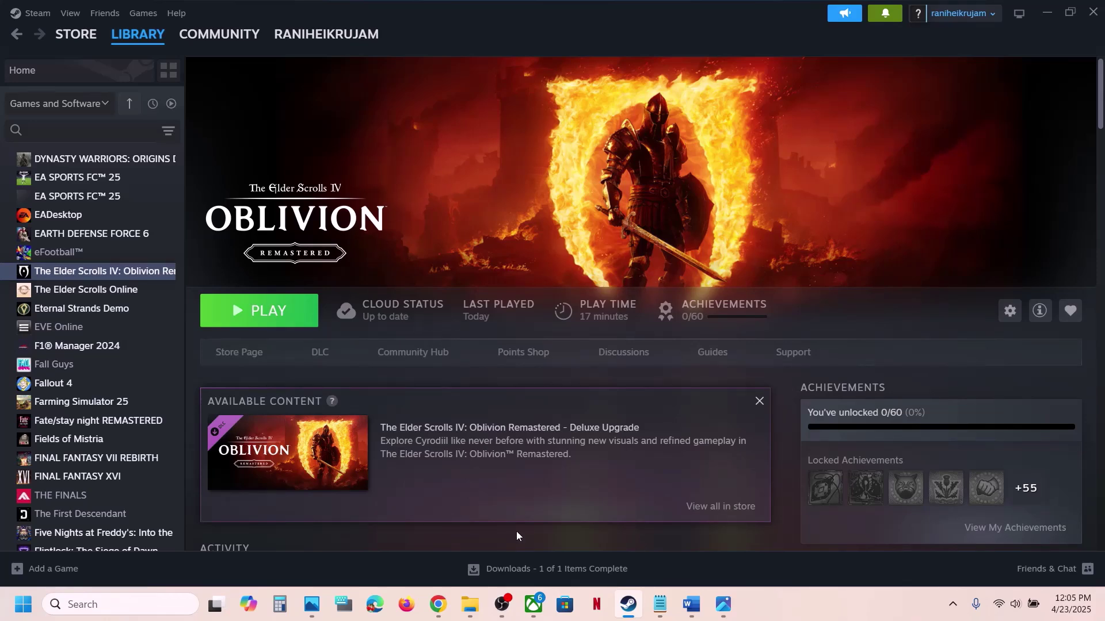
Check the free space on drive C under This PC in File Explorer and return to Steam.
click(470, 603)
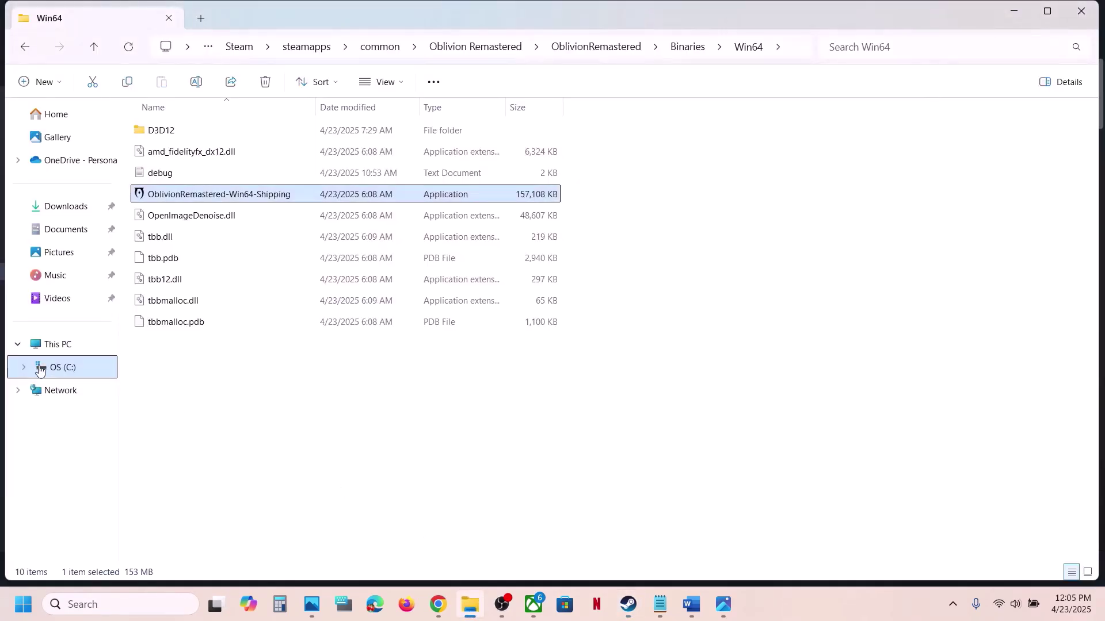
click(51, 345)
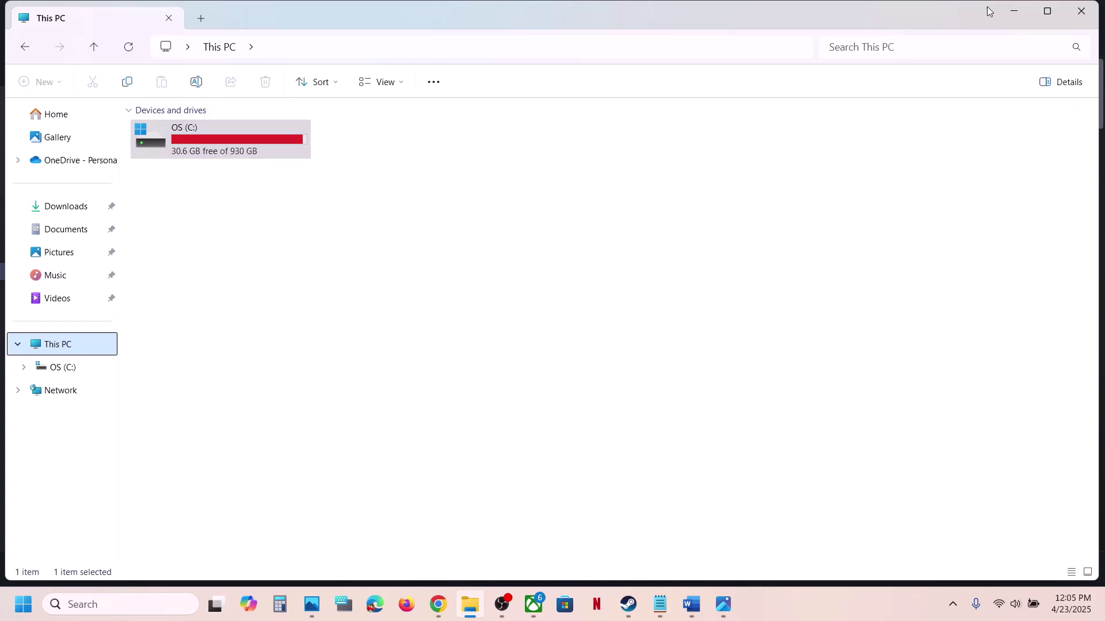
click(1010, 12)
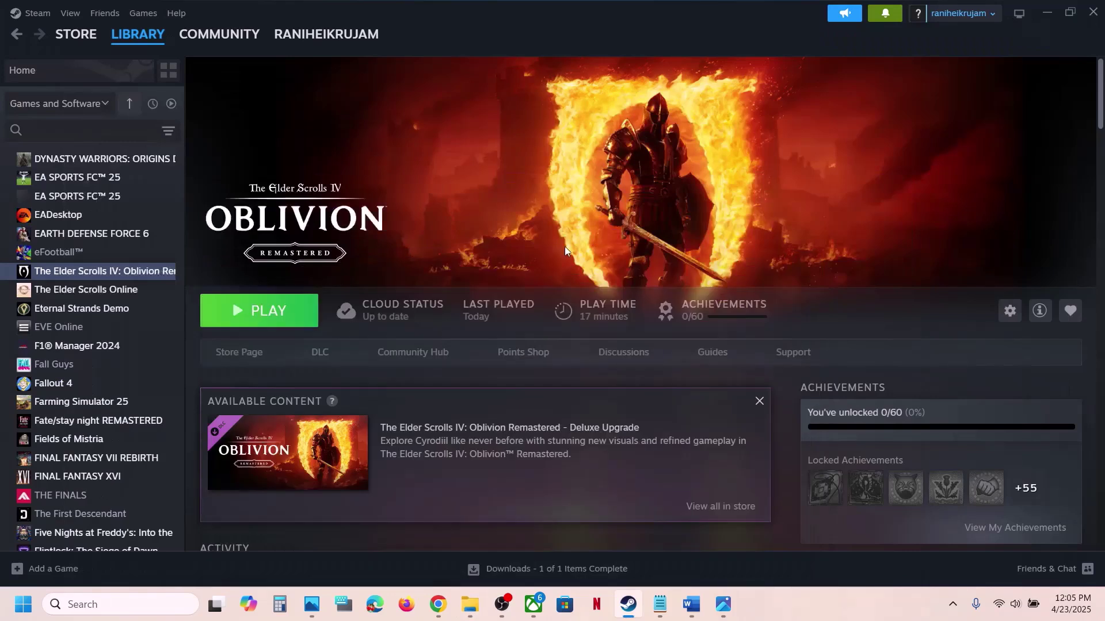
click(801, 615)
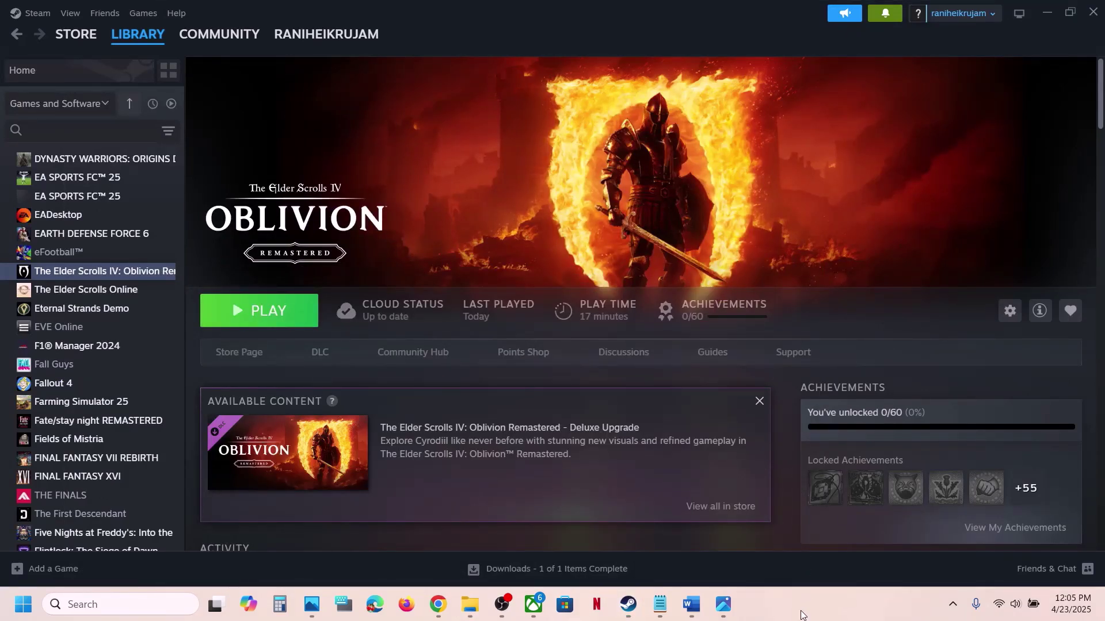